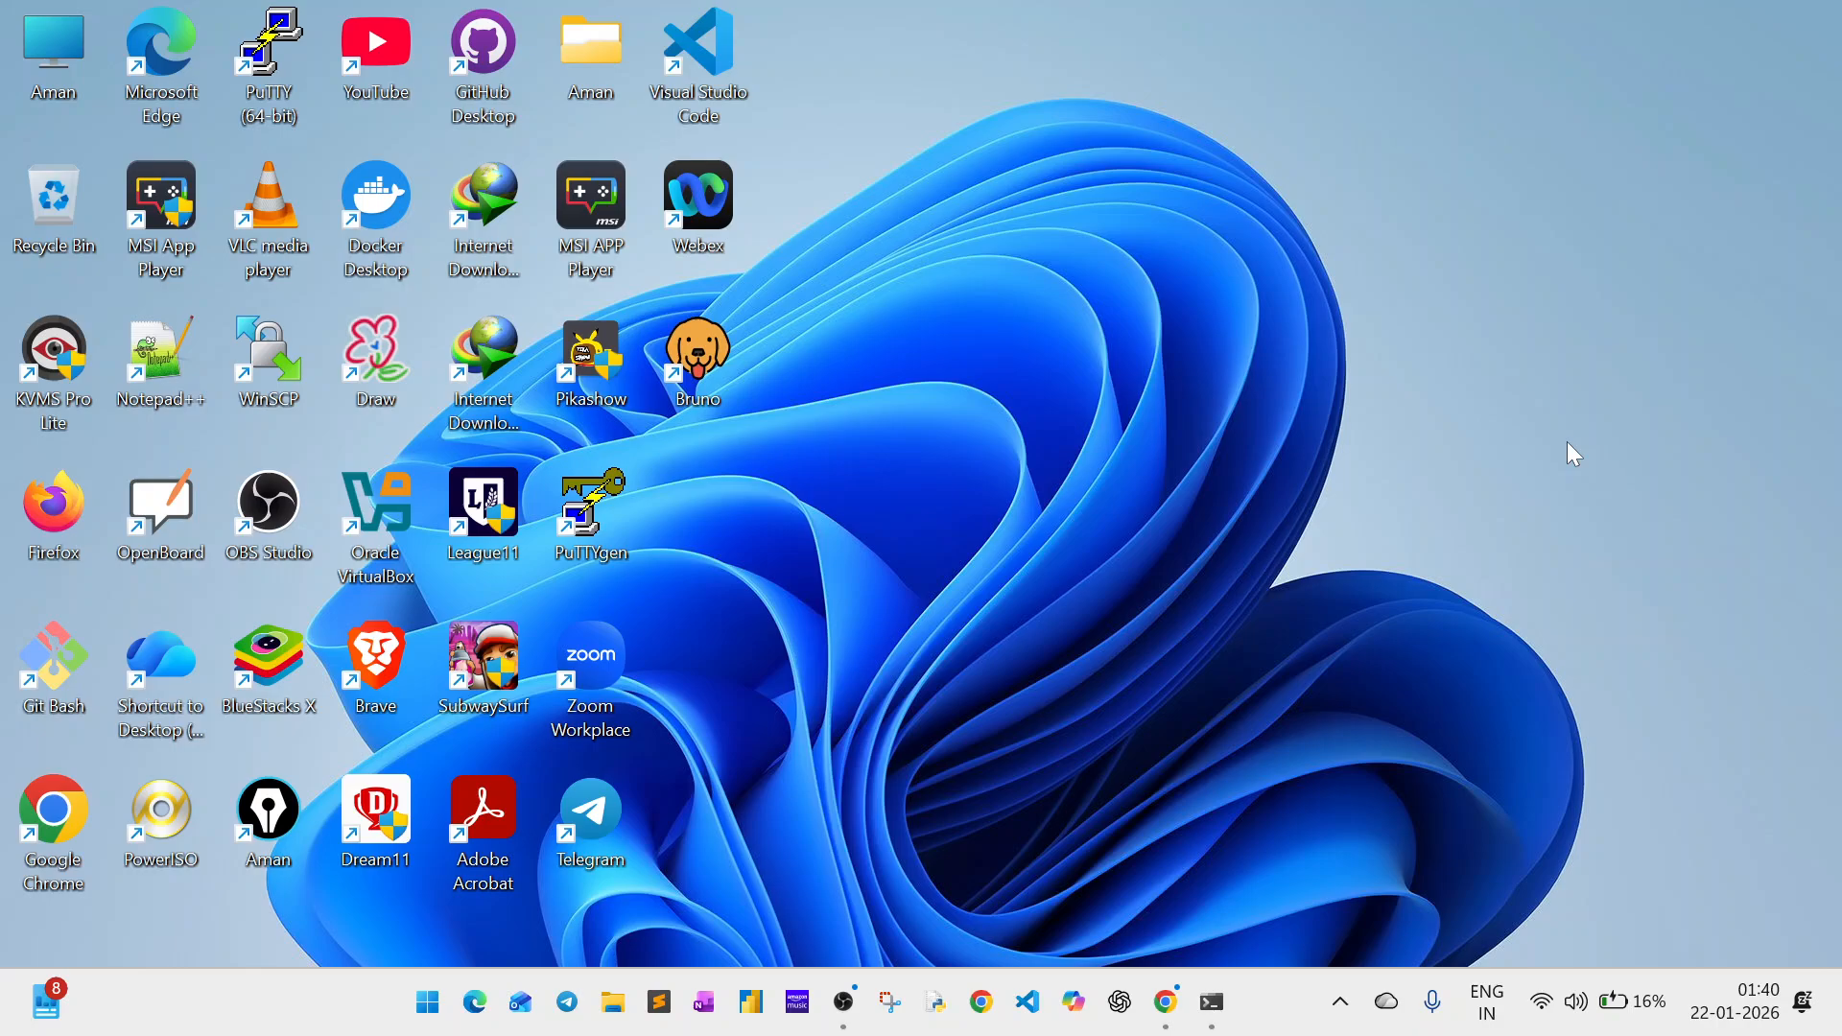
Clear all system notifications and close the notification centre.
click(1765, 1003)
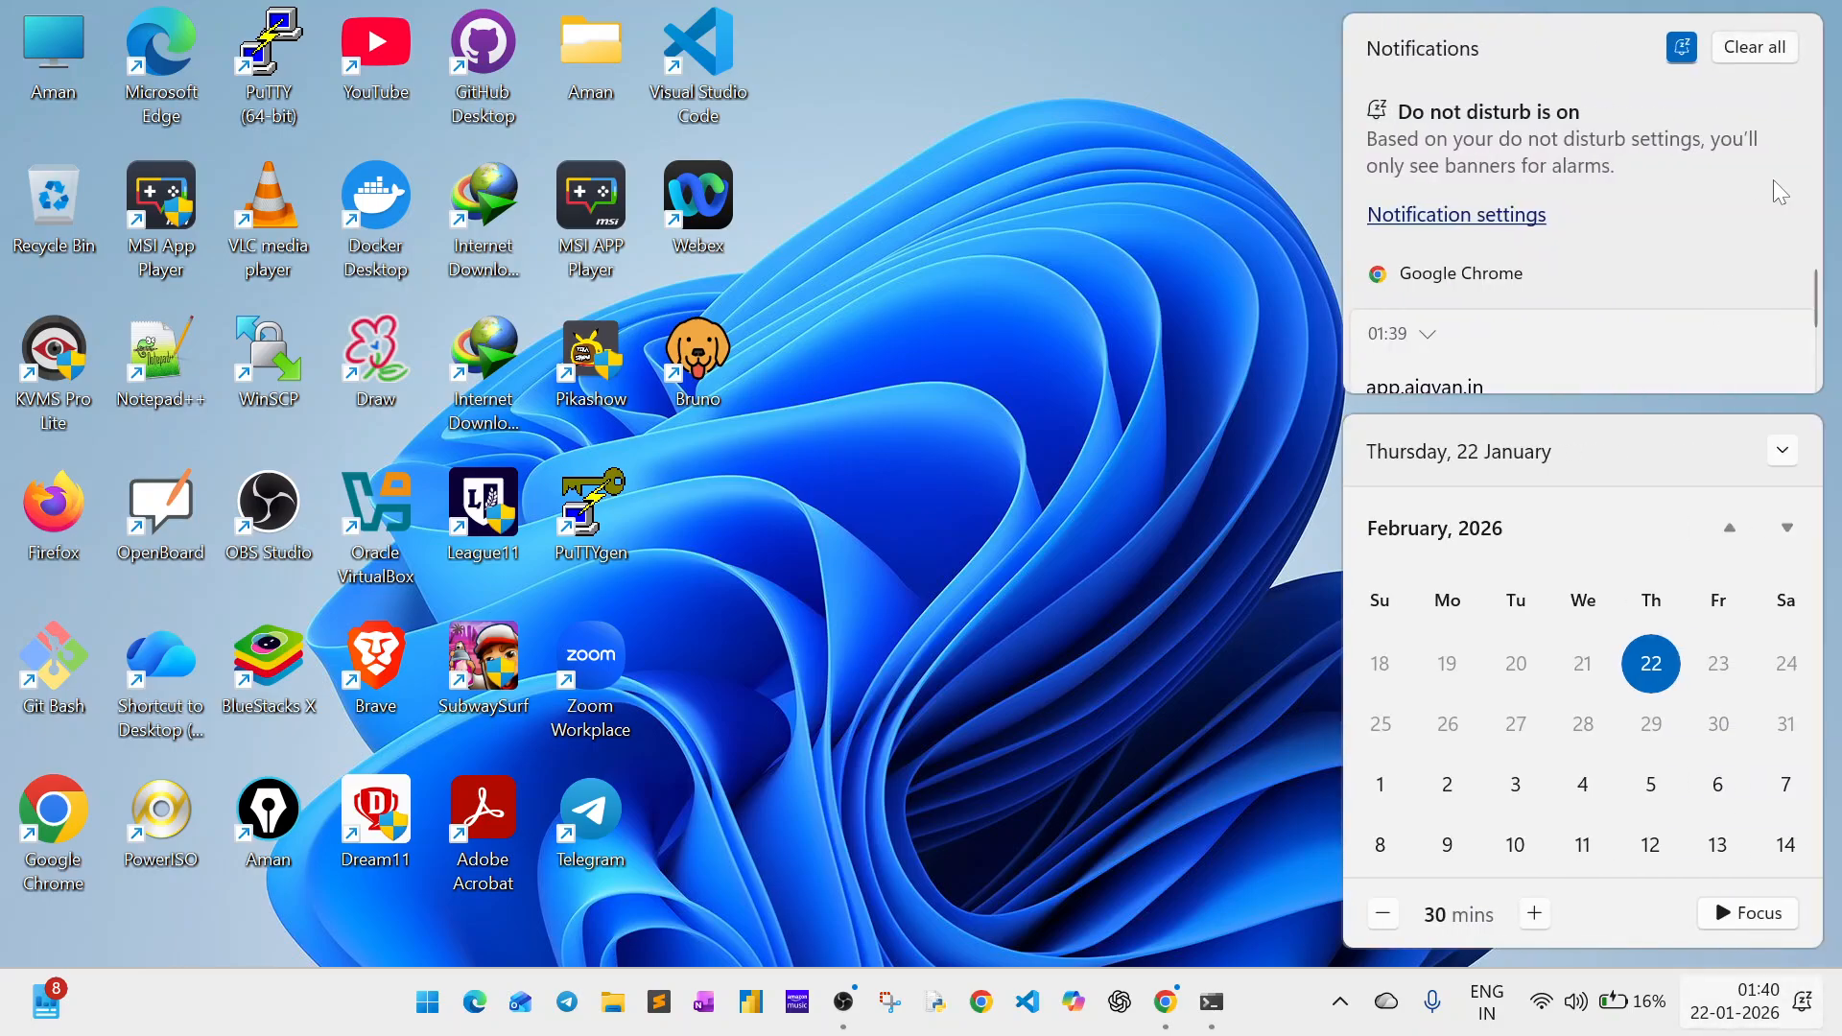
click(1758, 53)
click(998, 344)
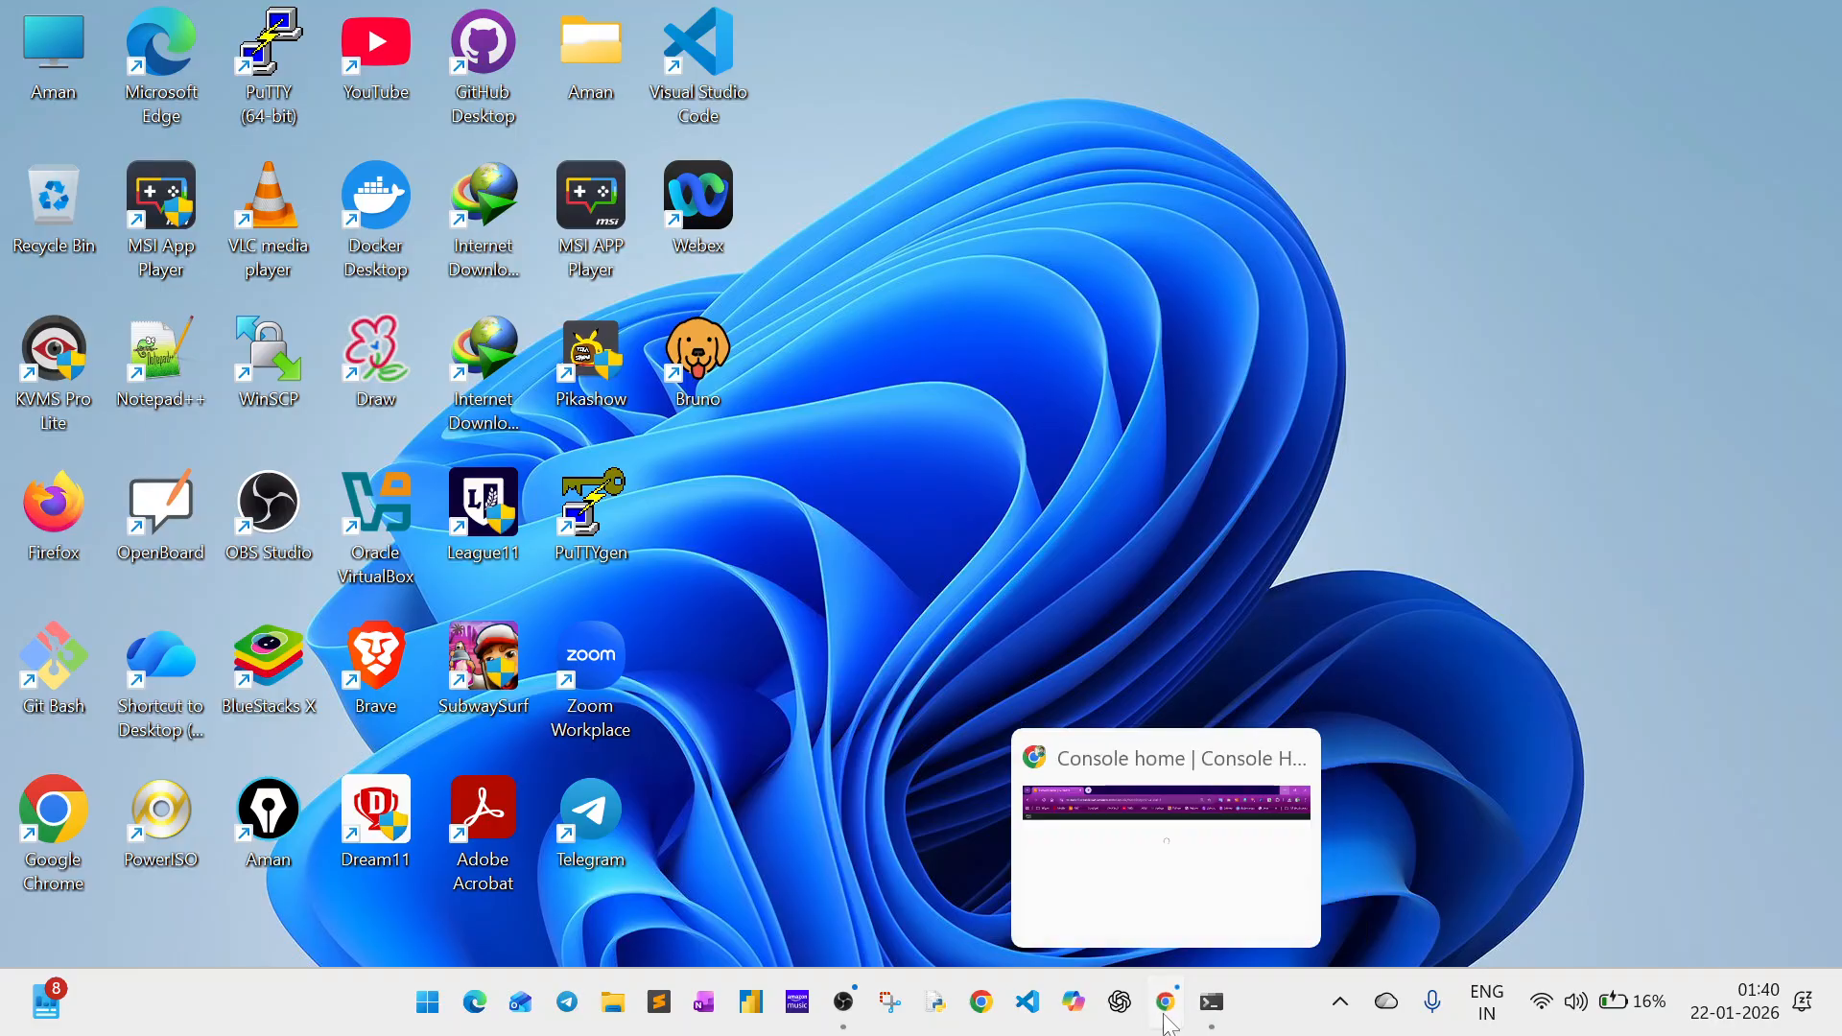
Switch to the AWS console in Chrome and open the EC2 instances list.
click(1168, 835)
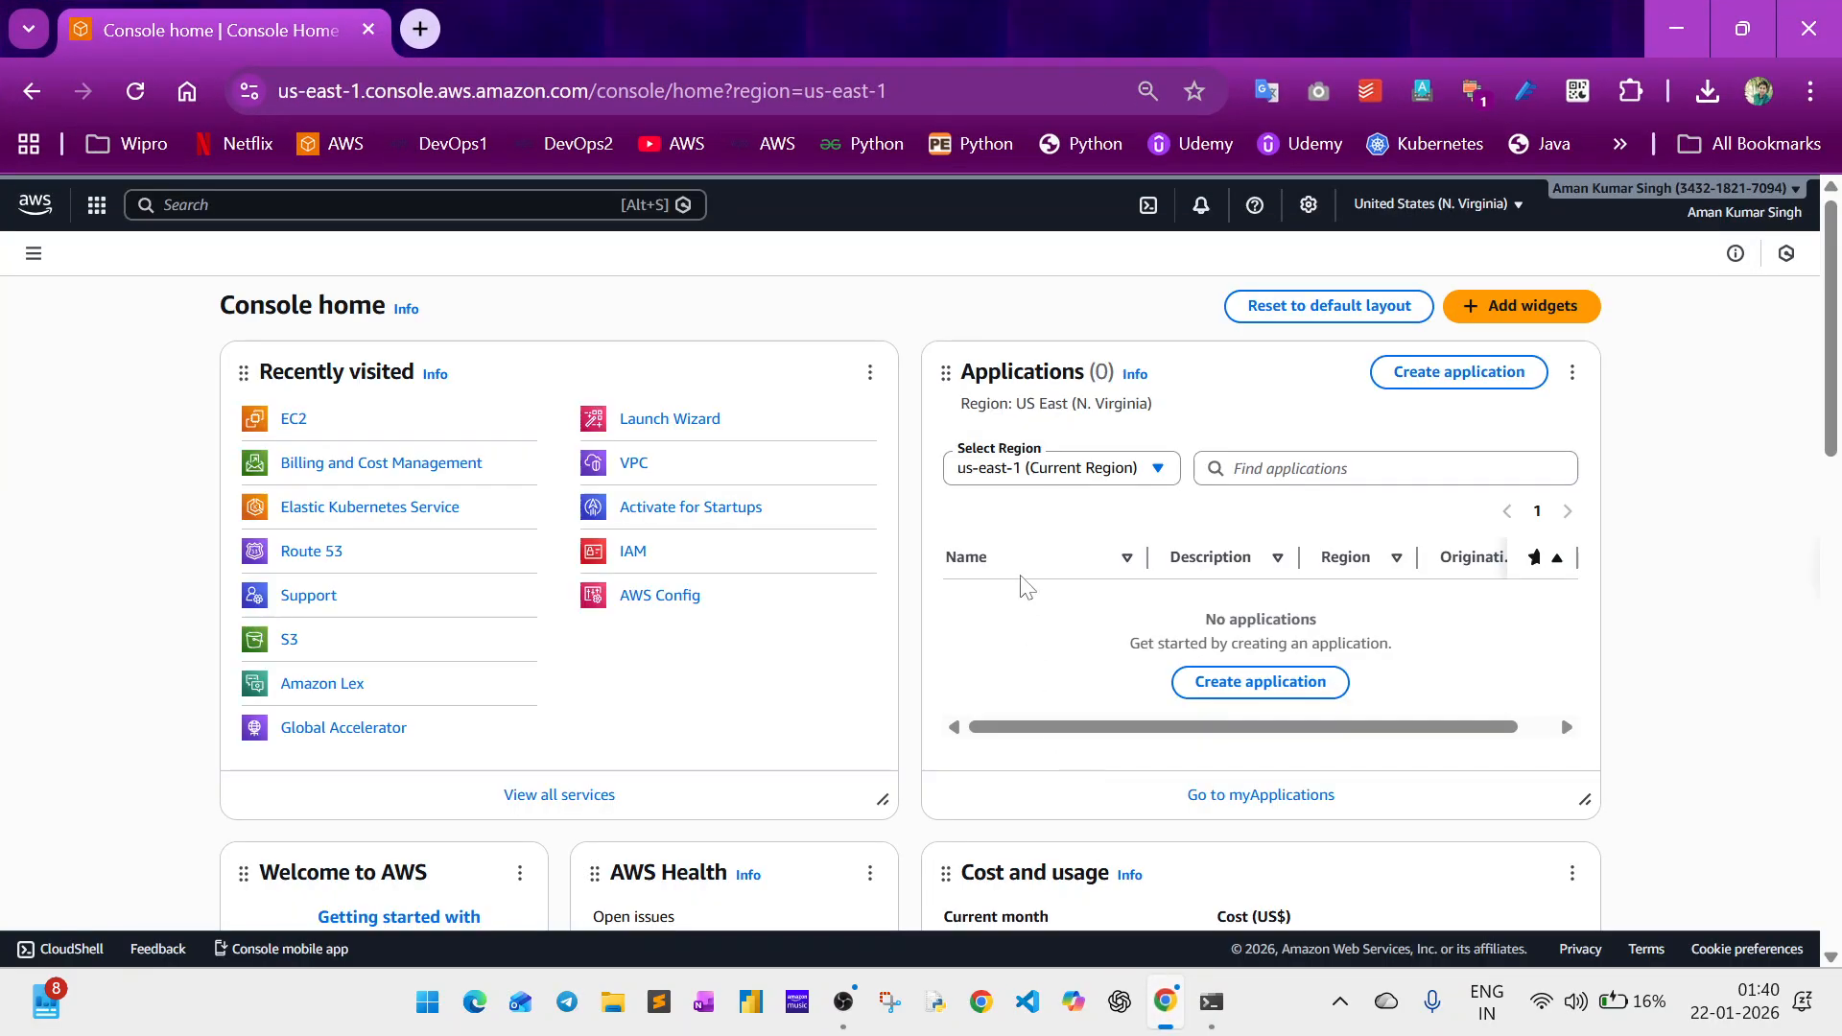
click(289, 422)
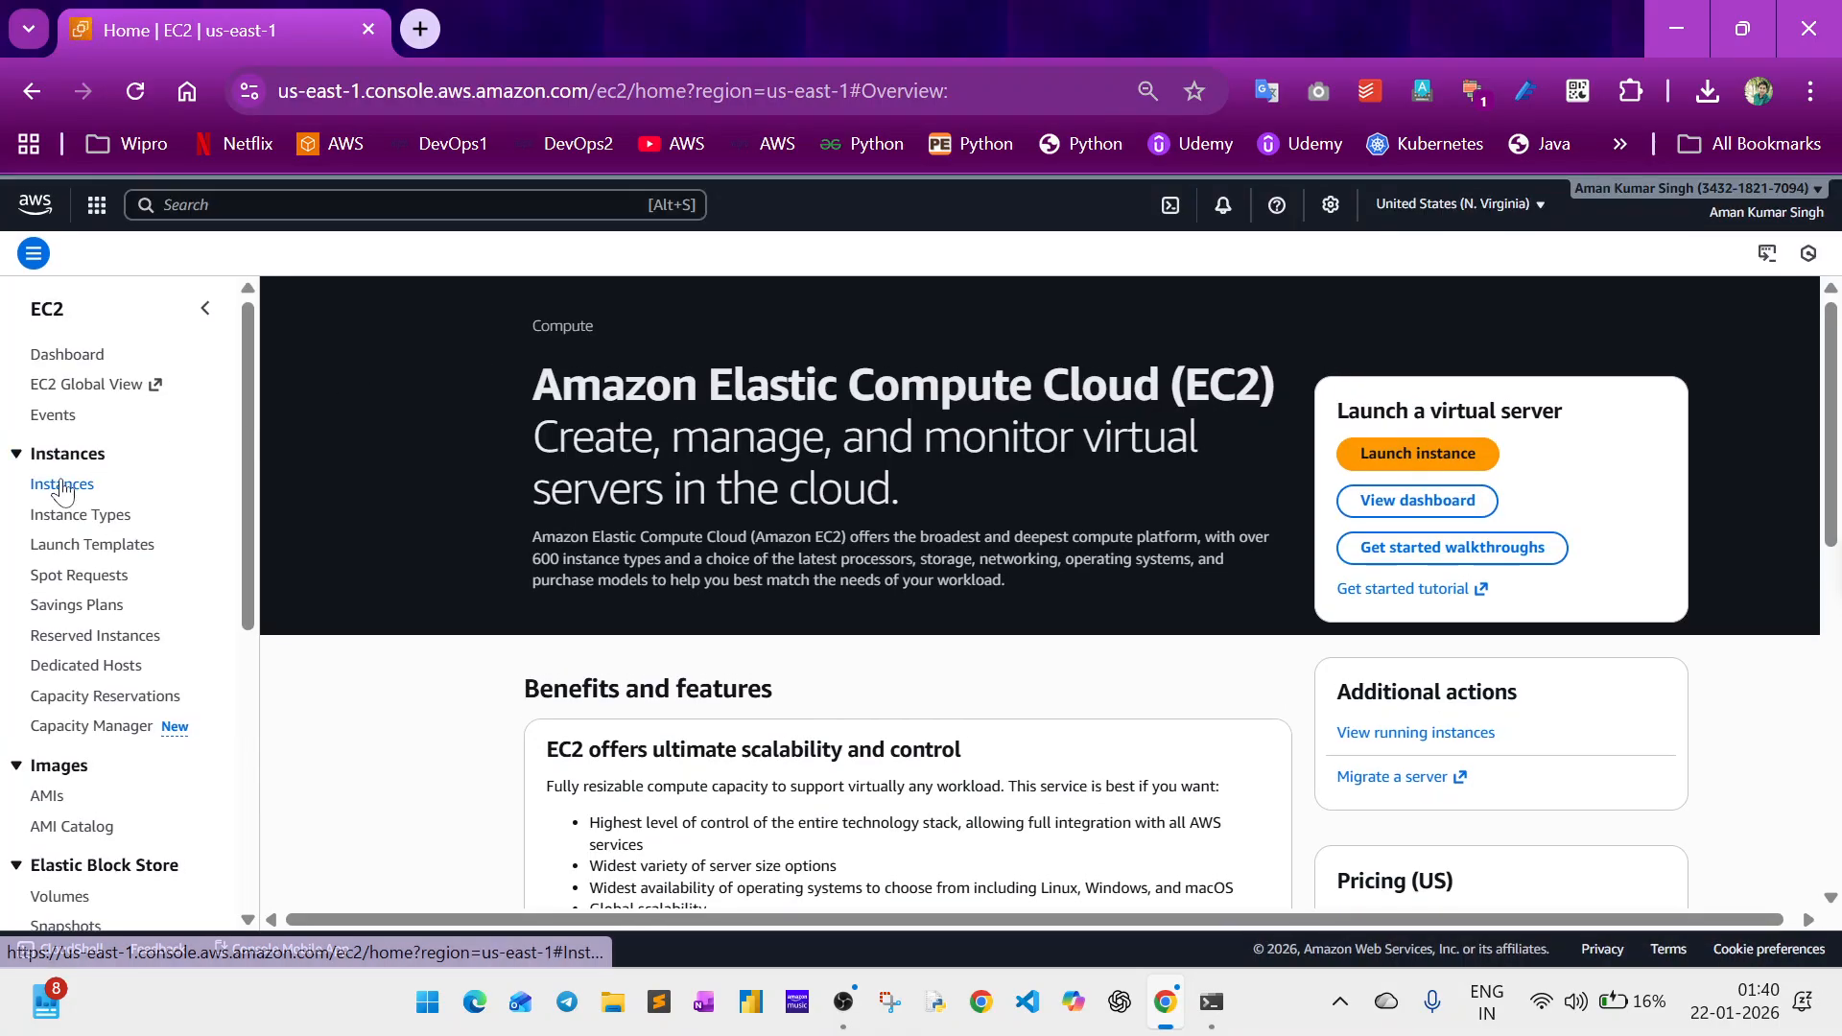
click(63, 485)
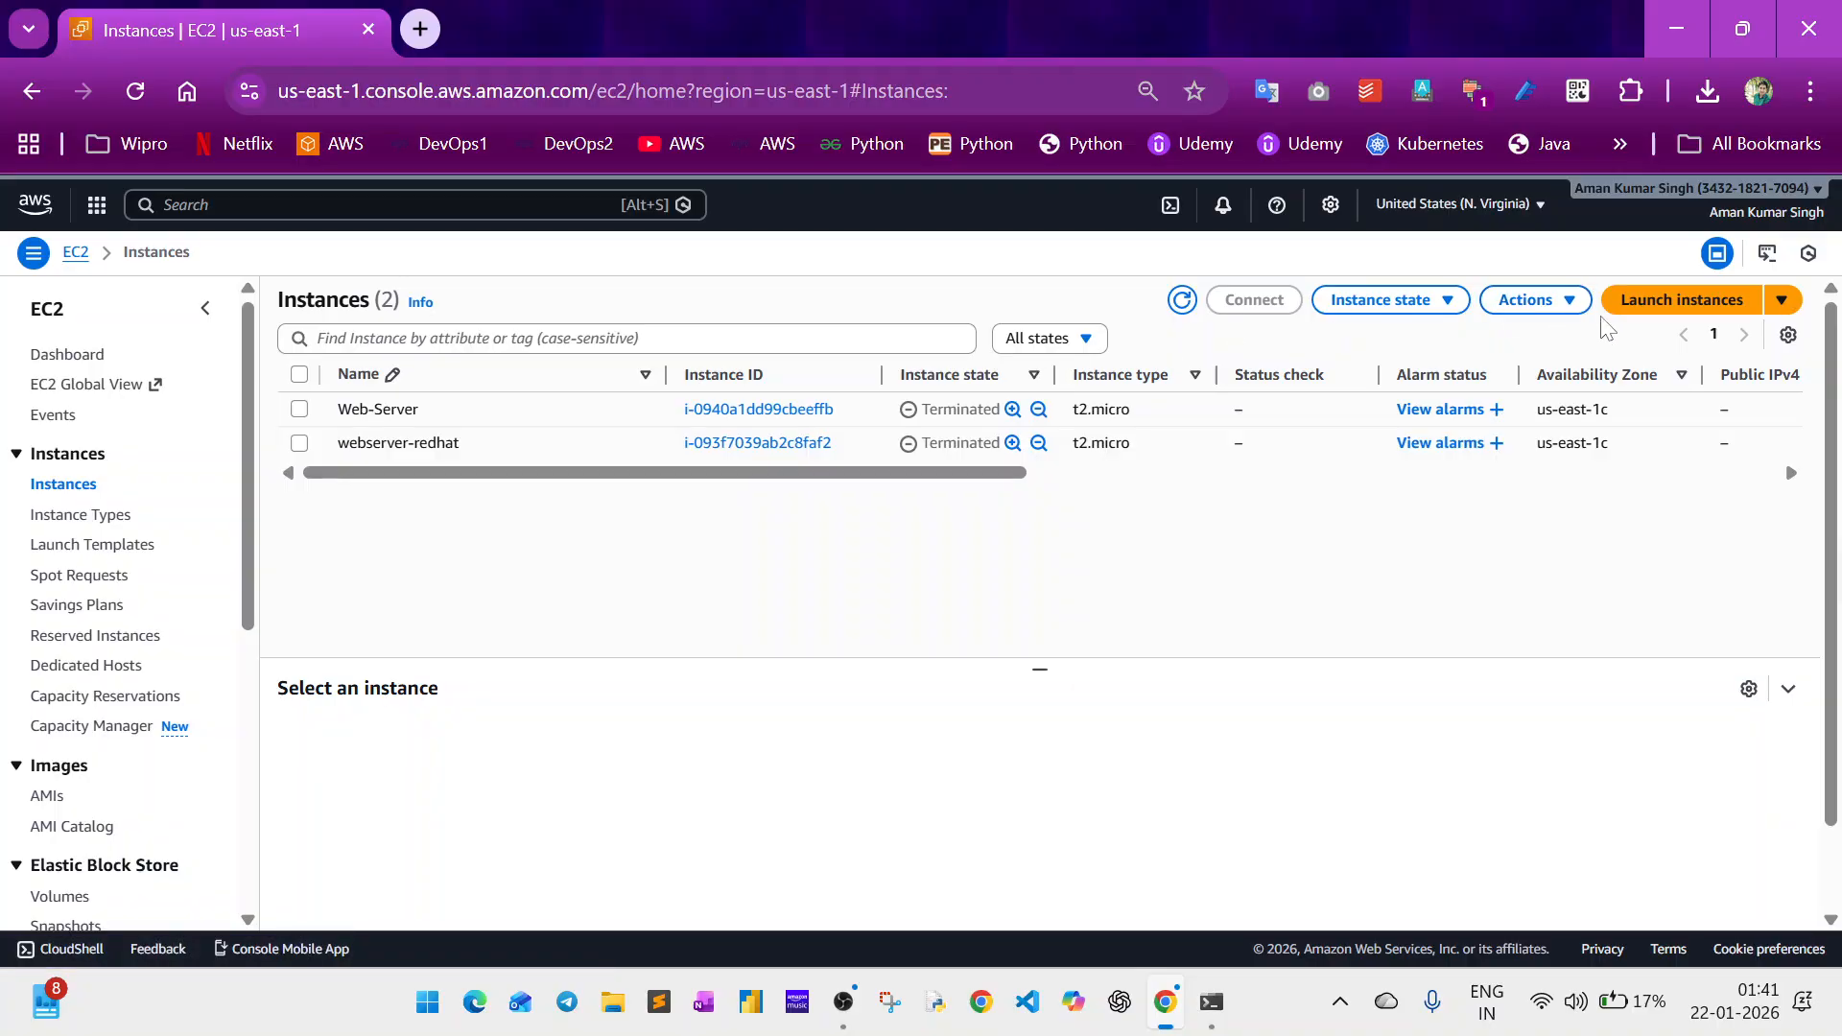
Start launching a new EC2 instance and name it ec2-user-data.
click(1650, 303)
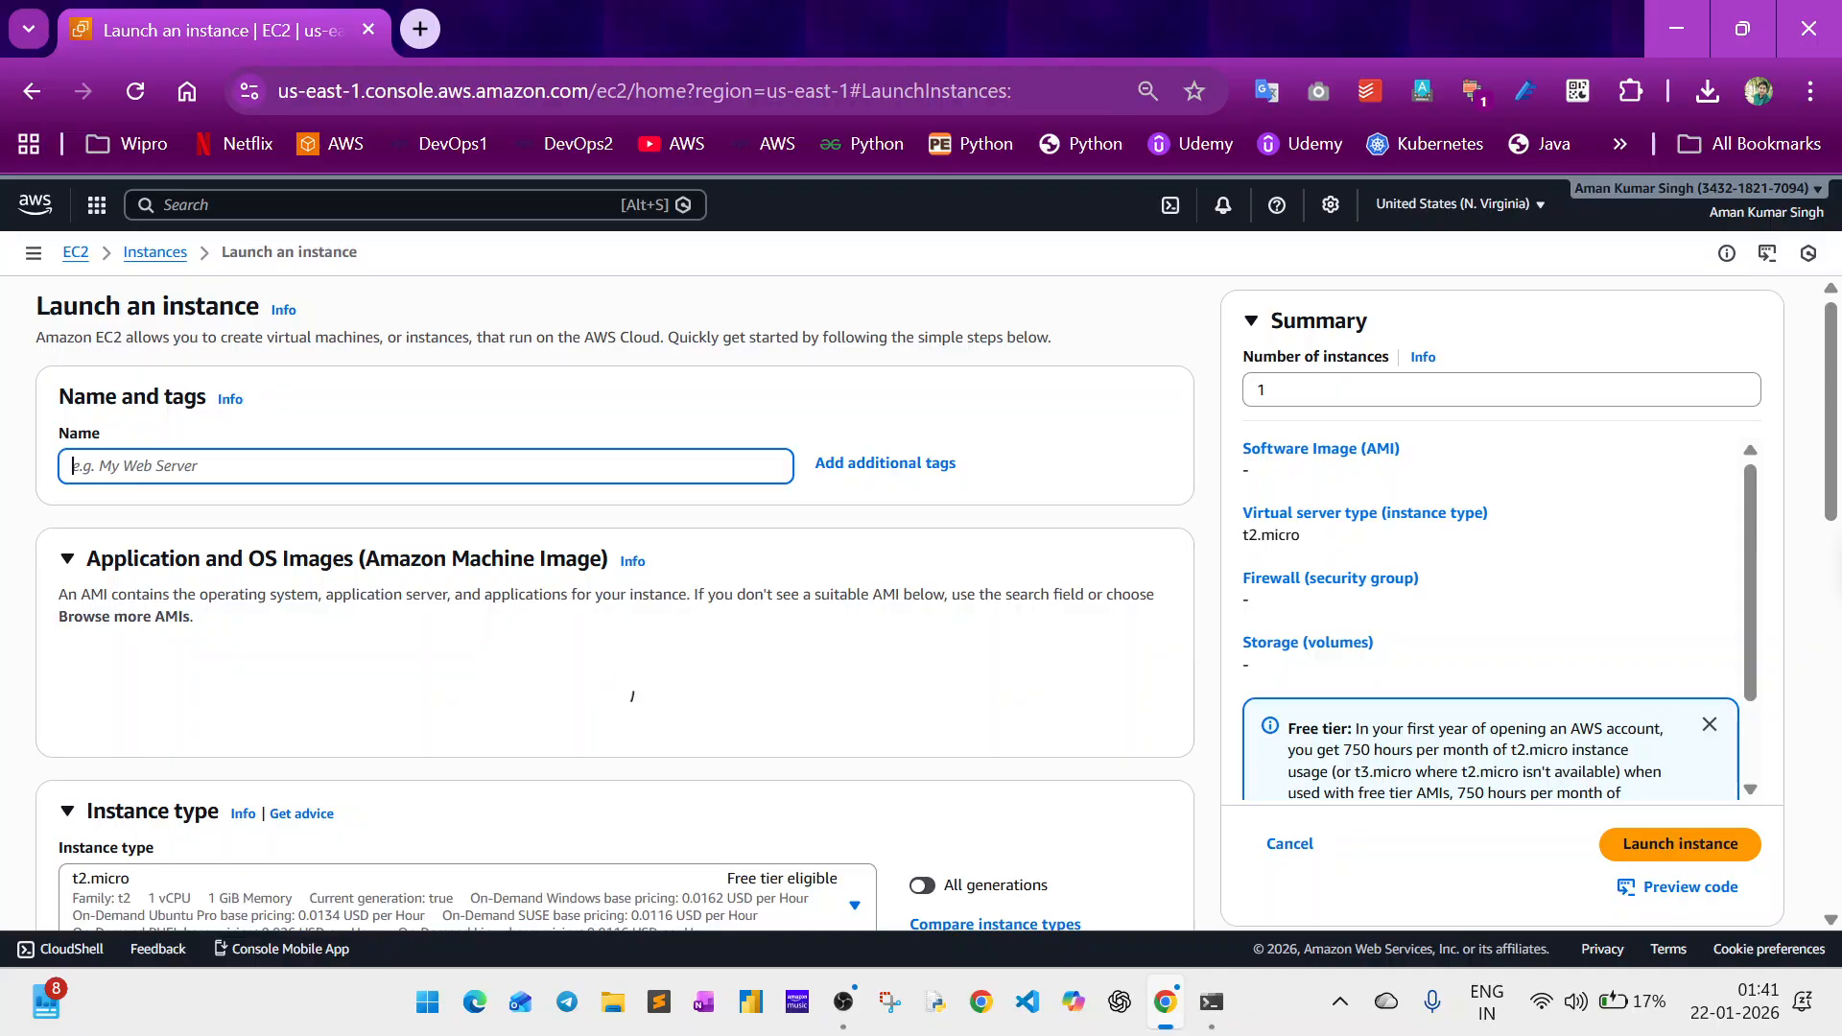
text(ec2)
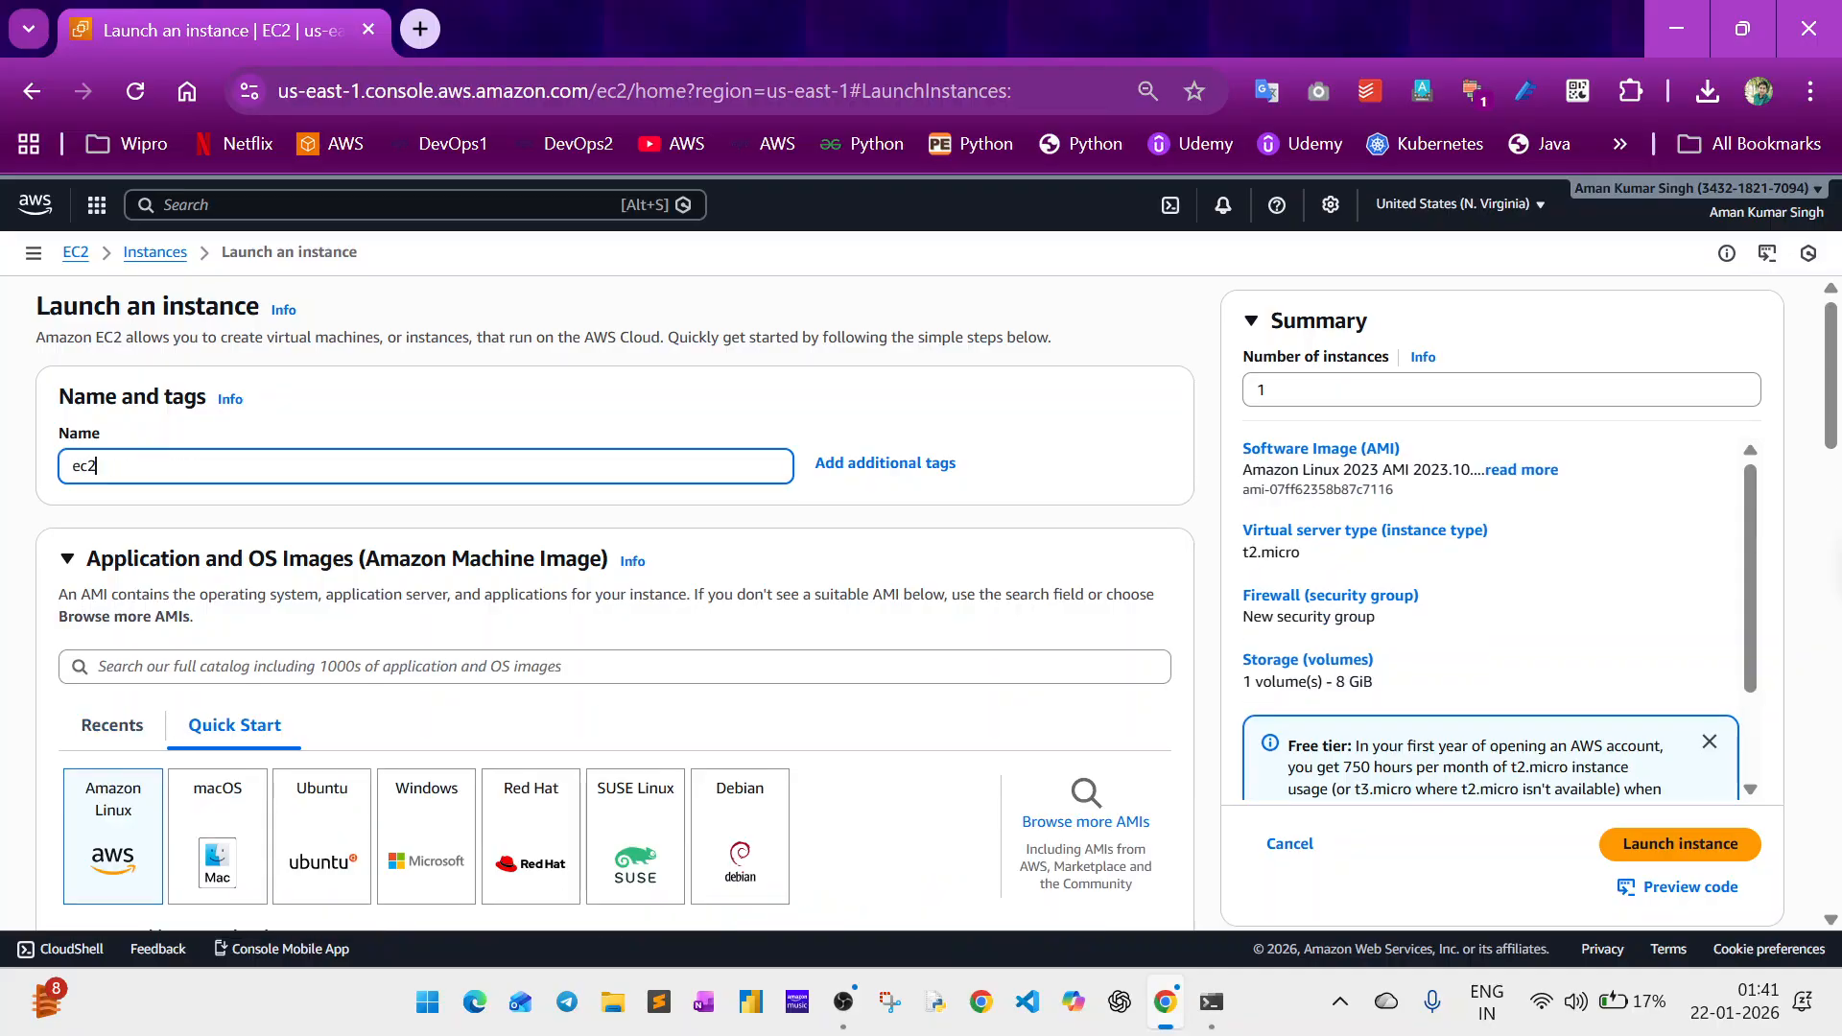
text(-user-data)
click(441, 431)
Choose Ubuntu as the operating system image for the instance.
scroll(441, 432, down, 3)
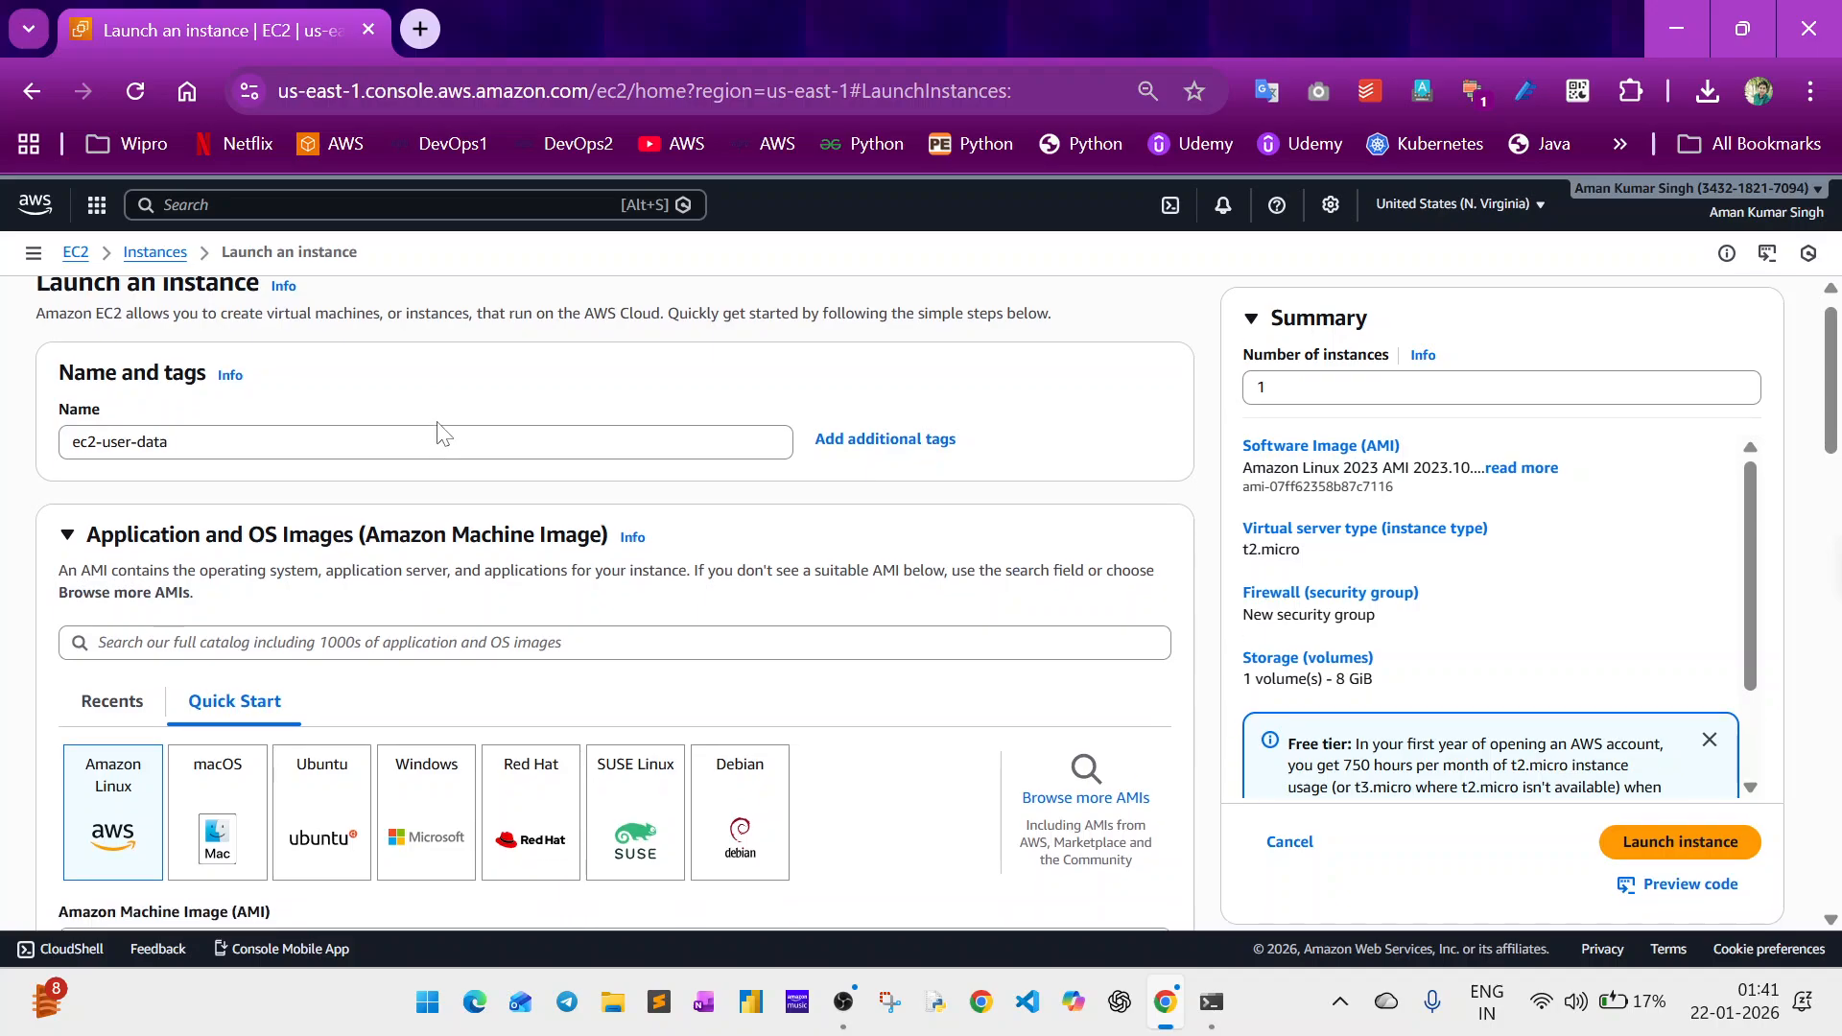
scroll(444, 434, down, 1)
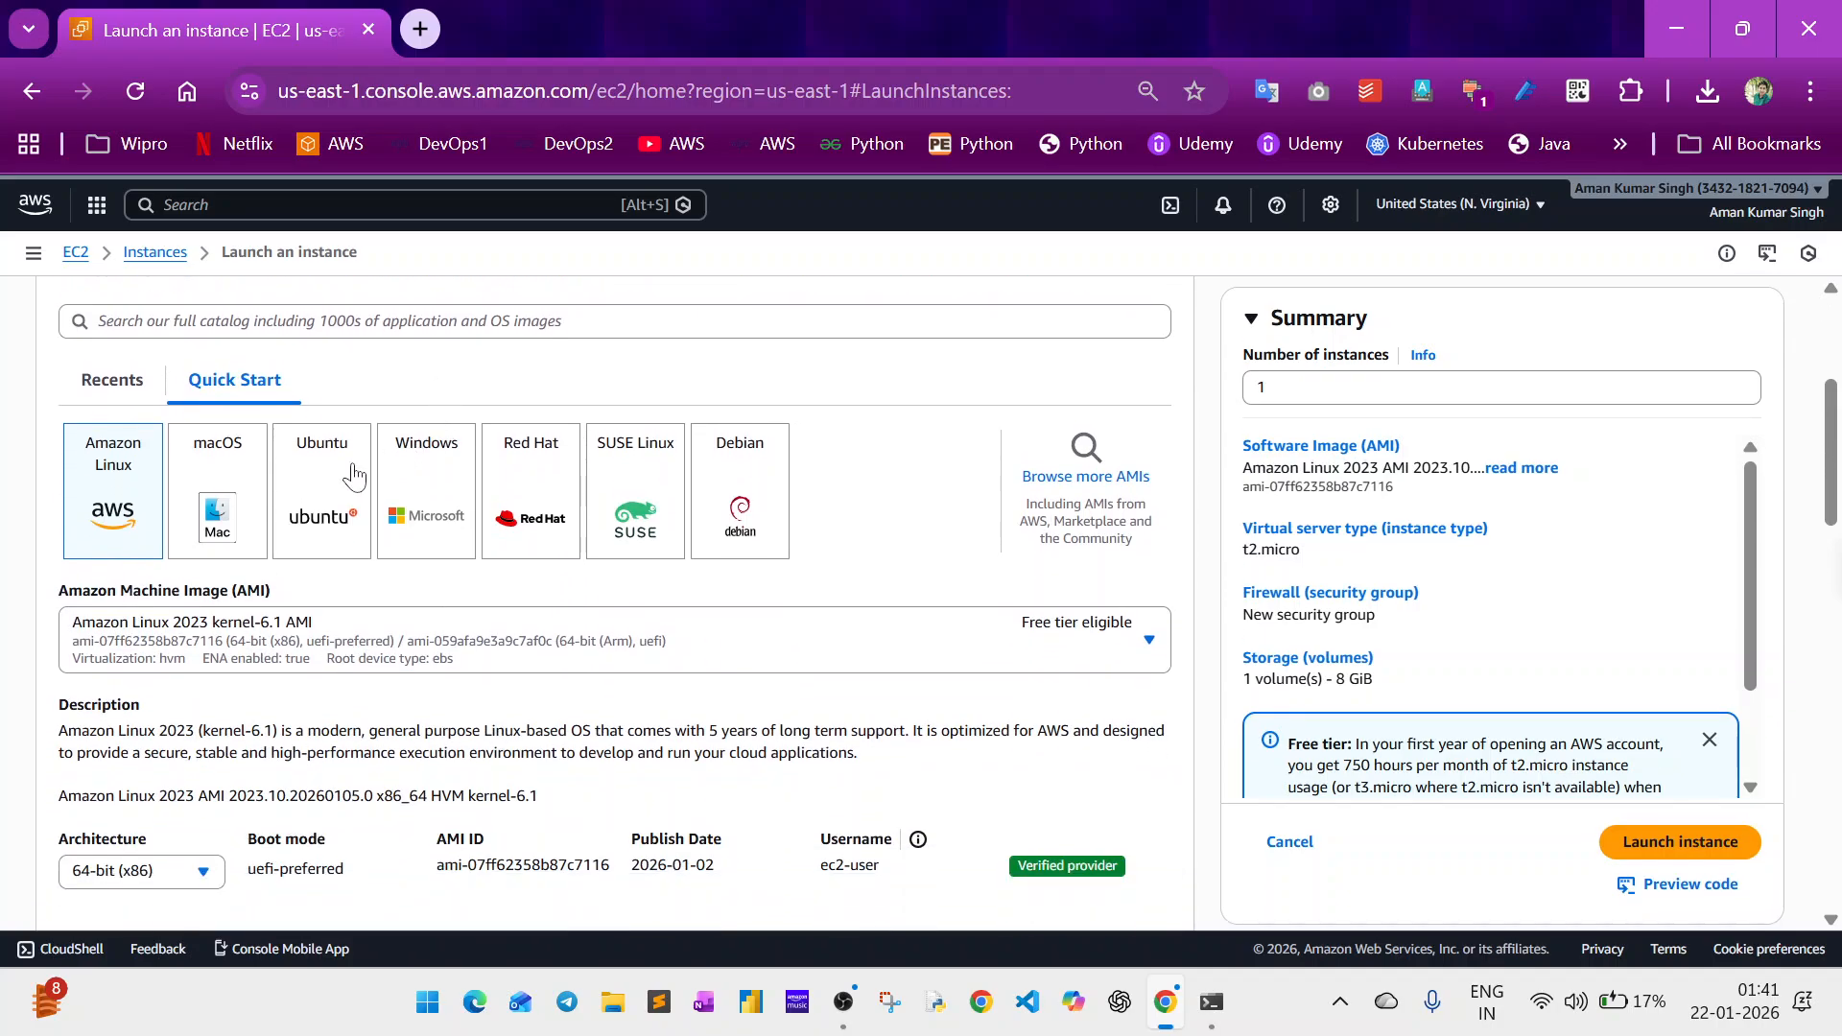
click(322, 505)
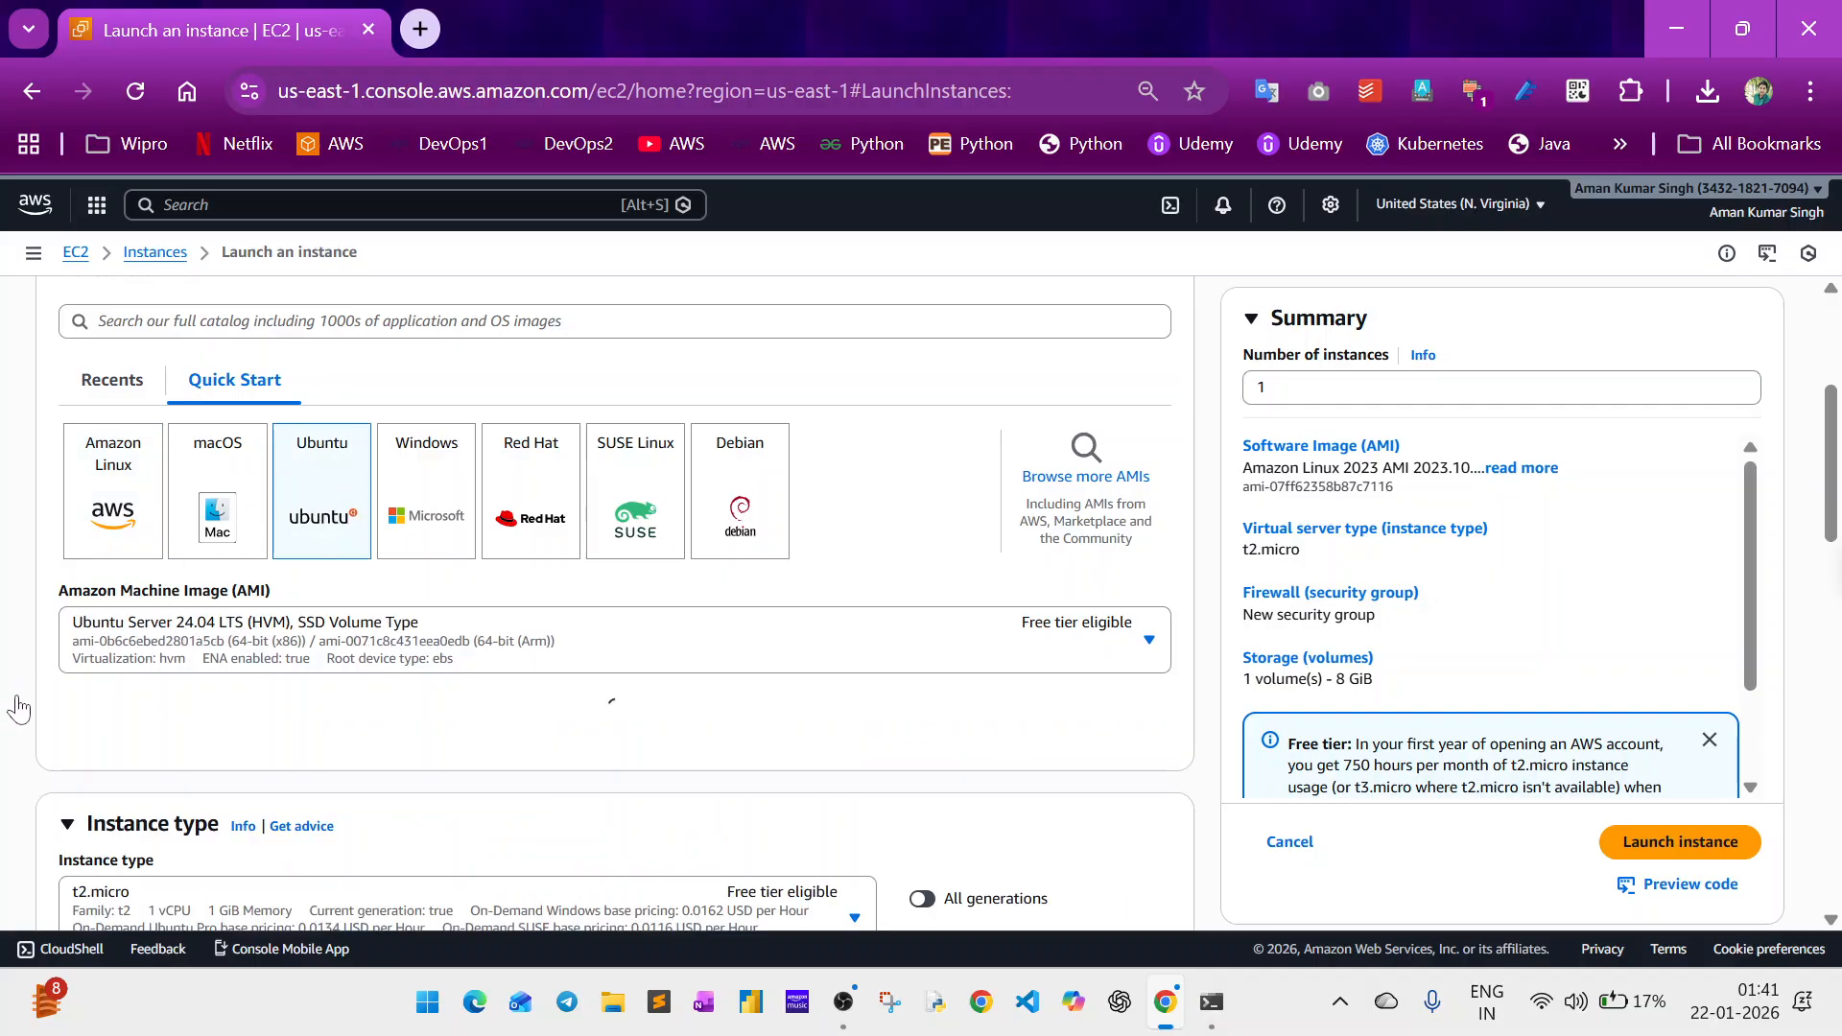
Select the existing webserver123 key pair for logging in to the instance.
scroll(21, 708, down, 1)
scroll(21, 708, down, 2)
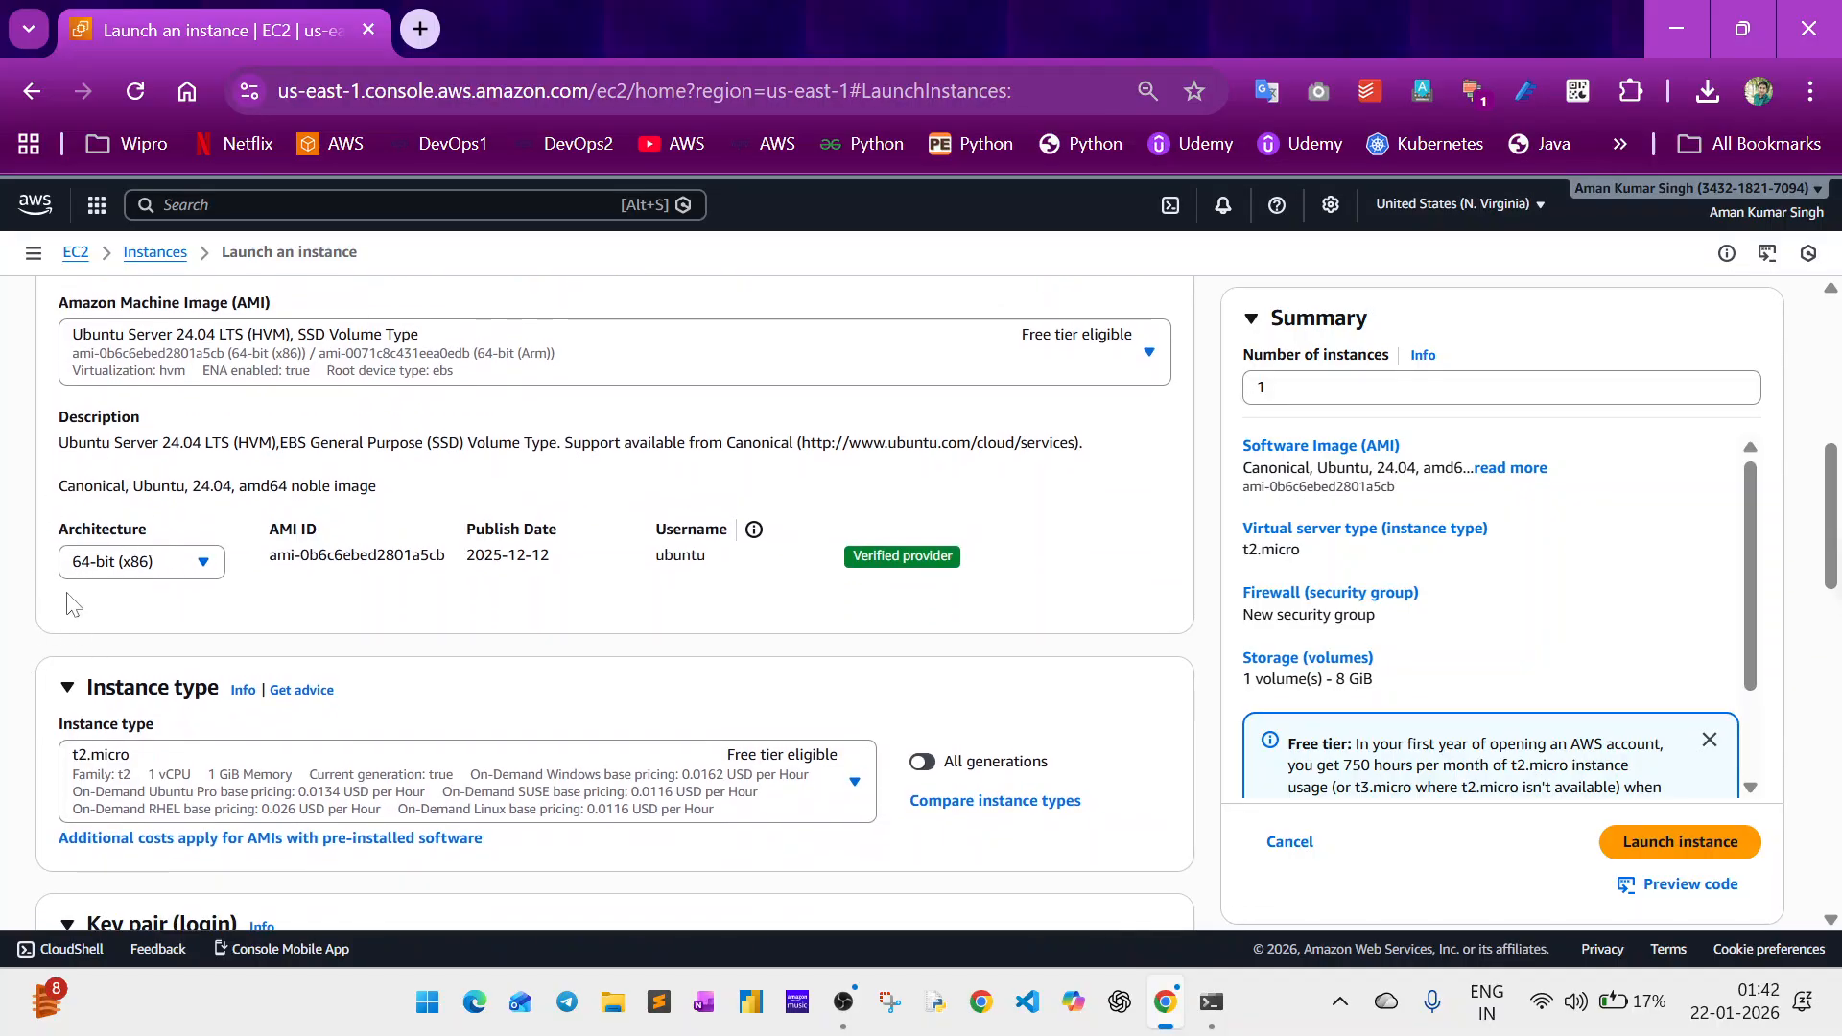
scroll(69, 602, down, 3)
scroll(69, 602, down, 1)
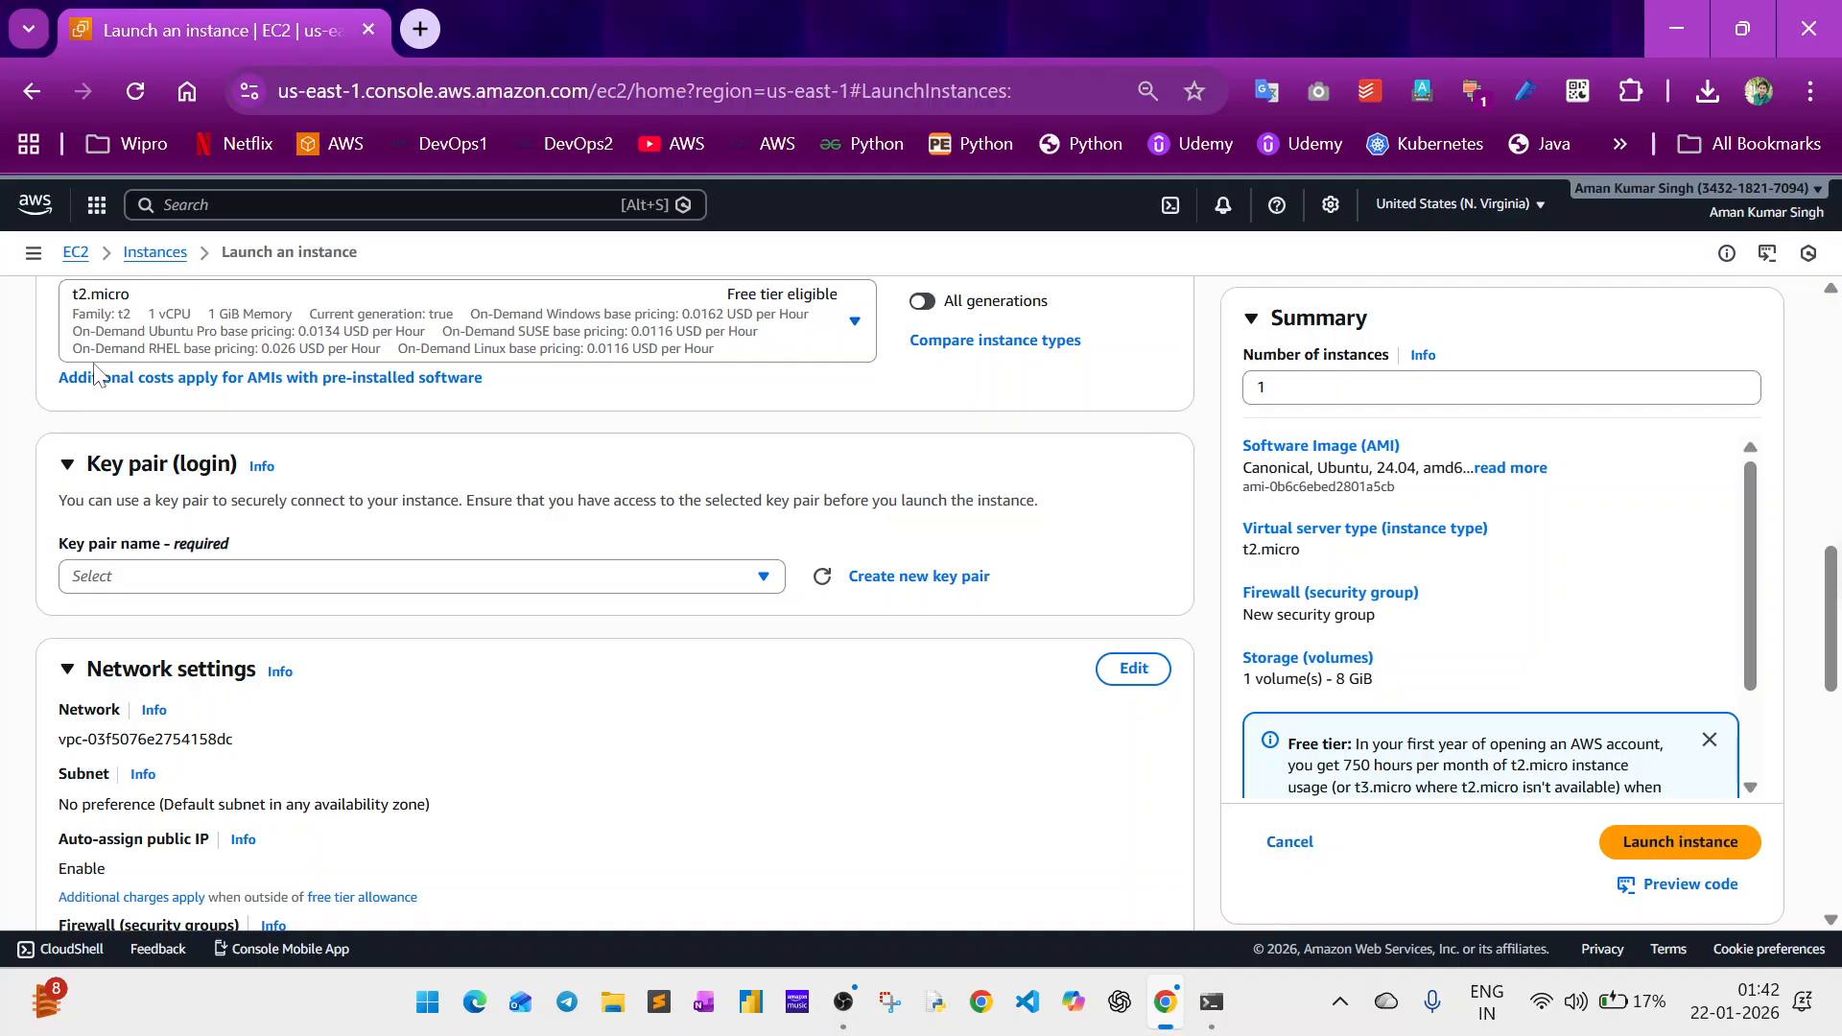
scroll(61, 321, down, 1)
scroll(61, 324, down, 1)
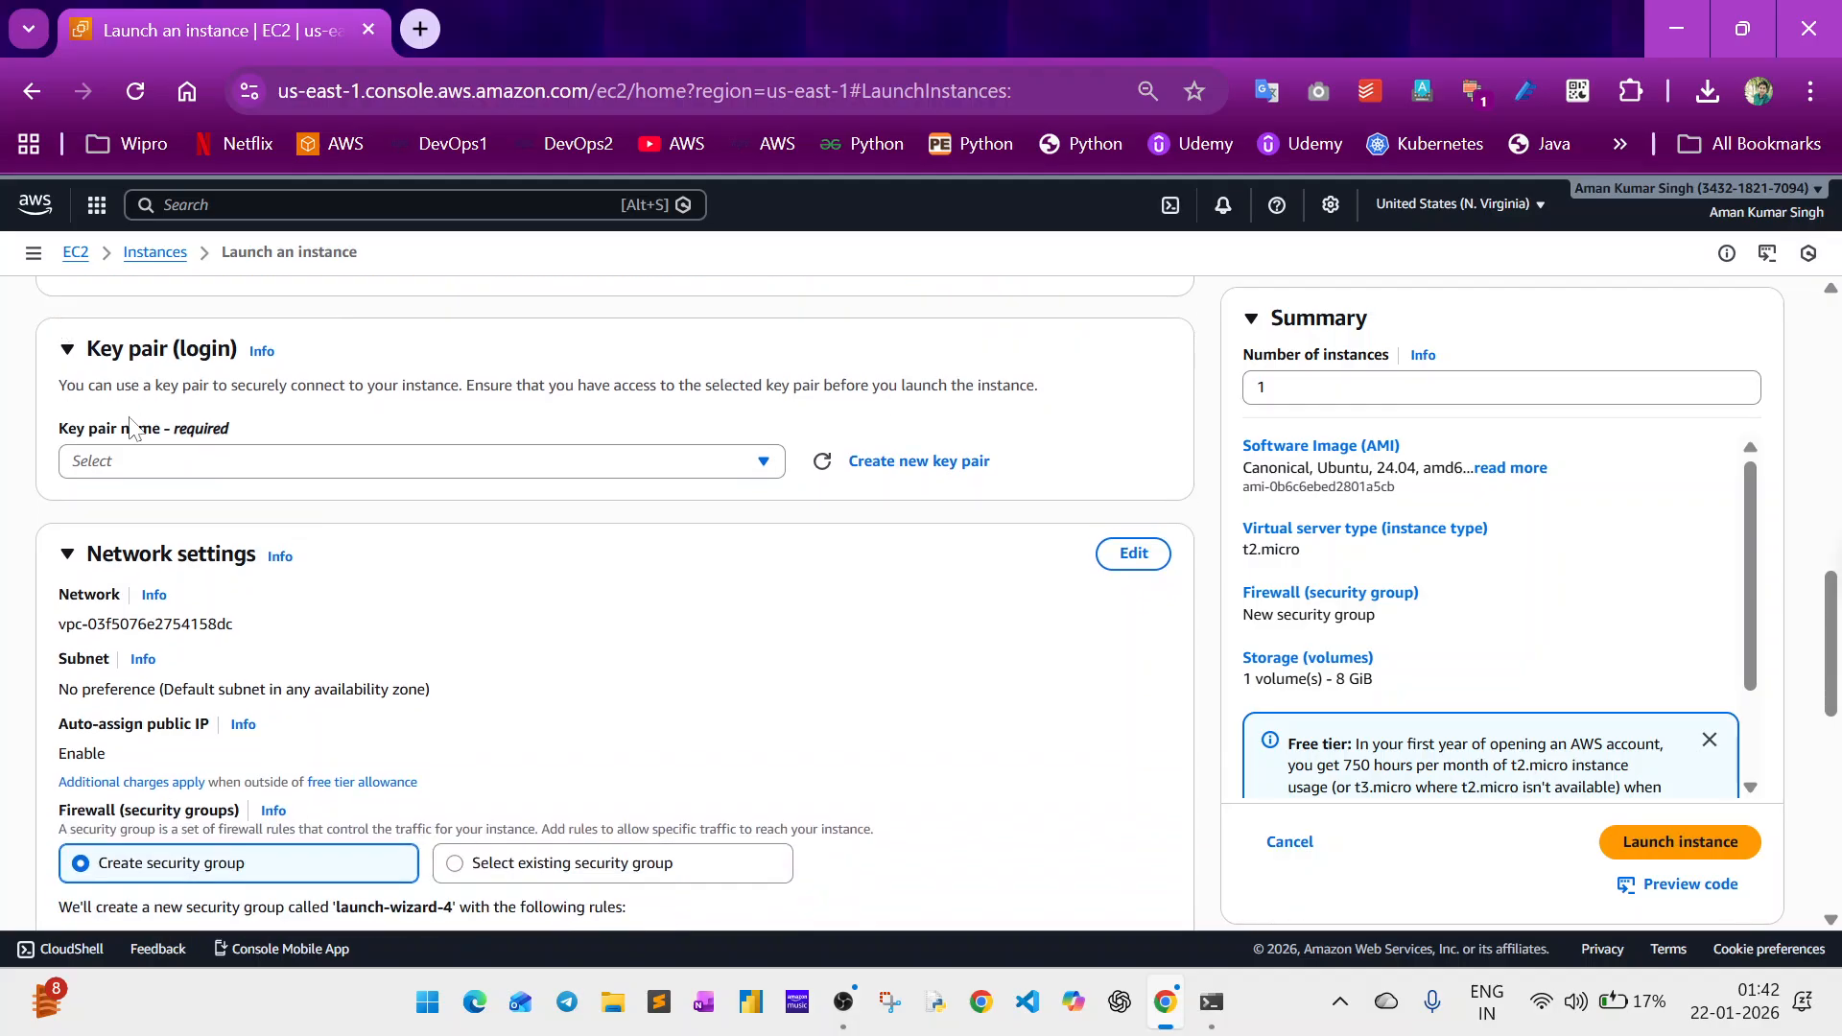
click(115, 463)
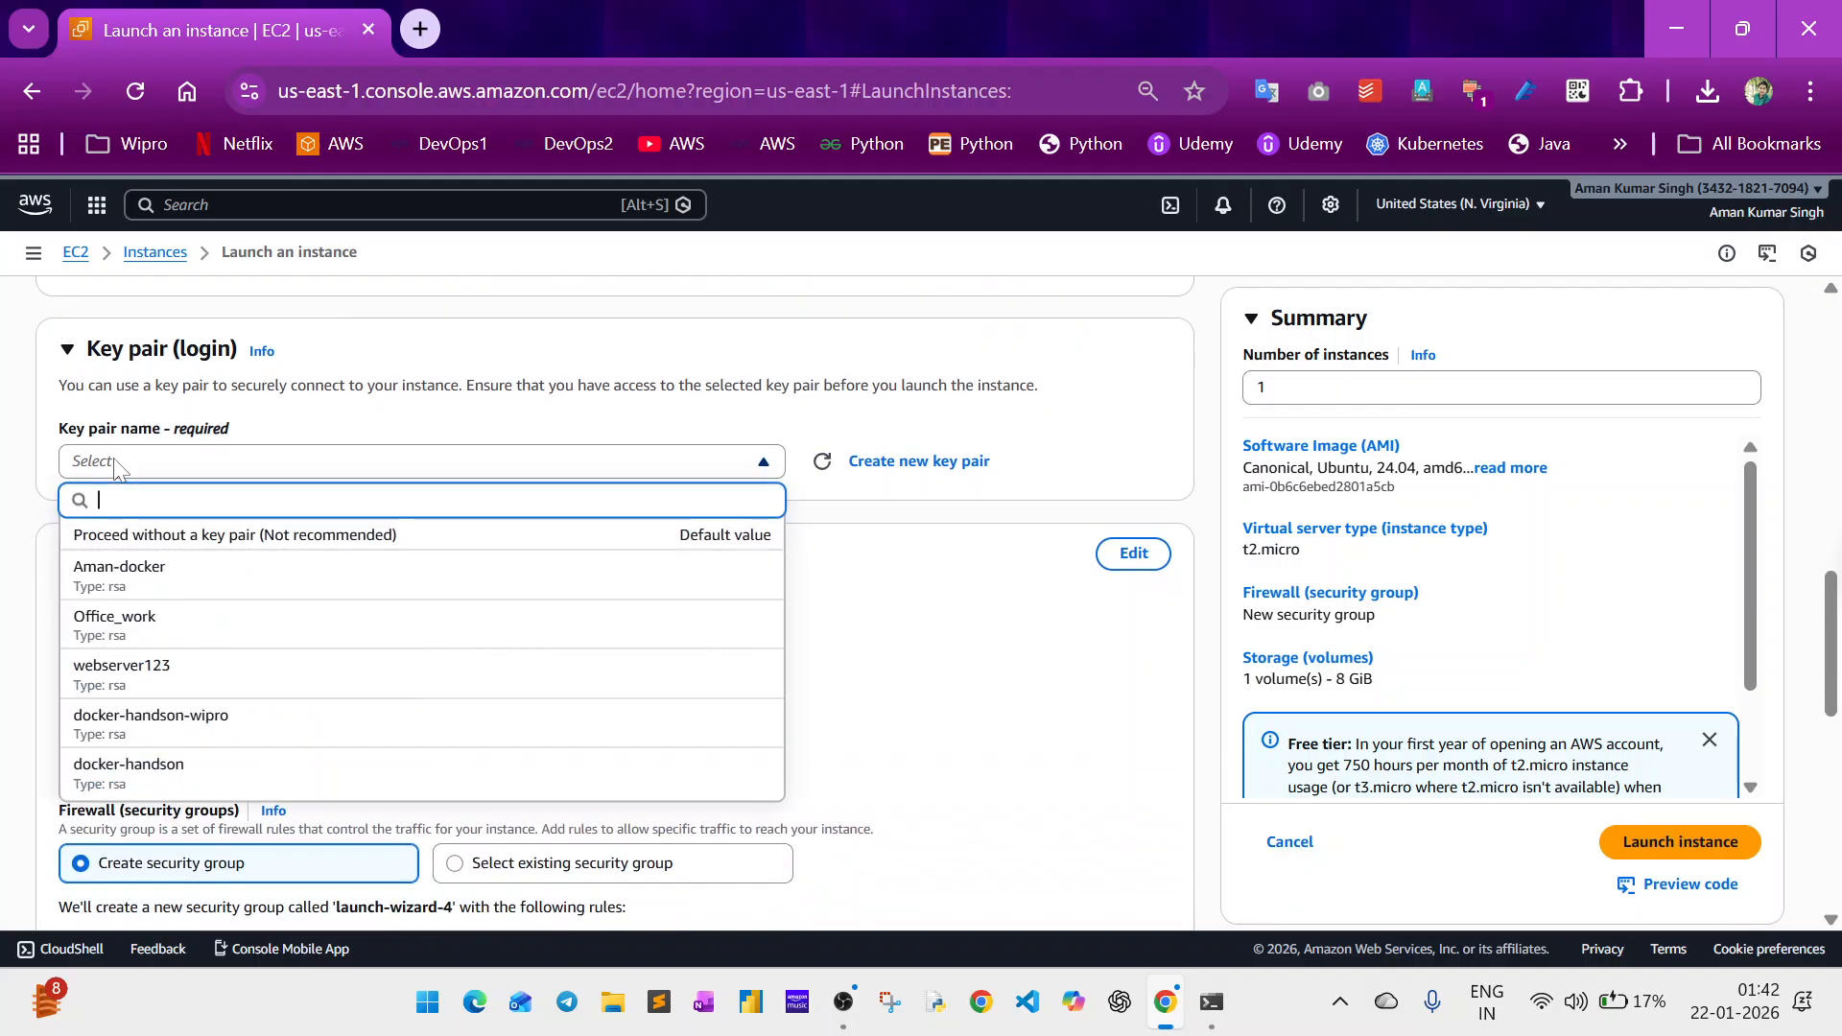
click(149, 671)
scroll(14, 689, down, 3)
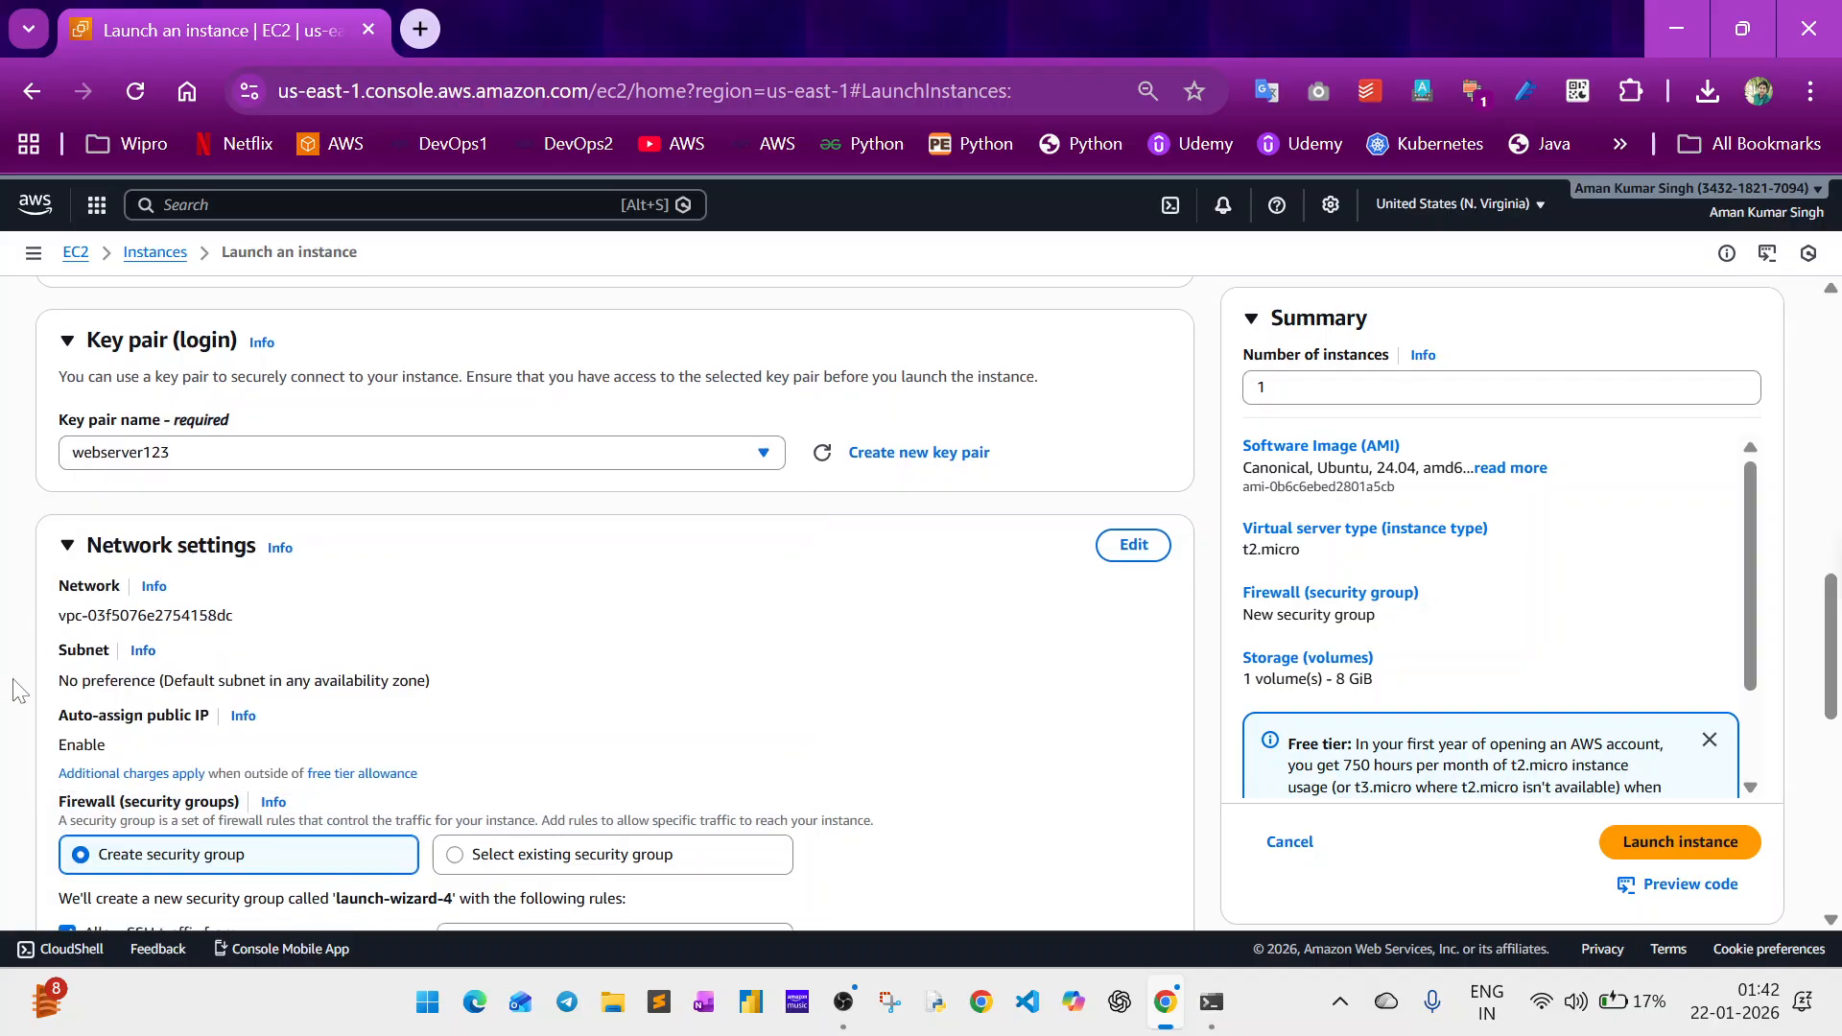
scroll(14, 689, down, 2)
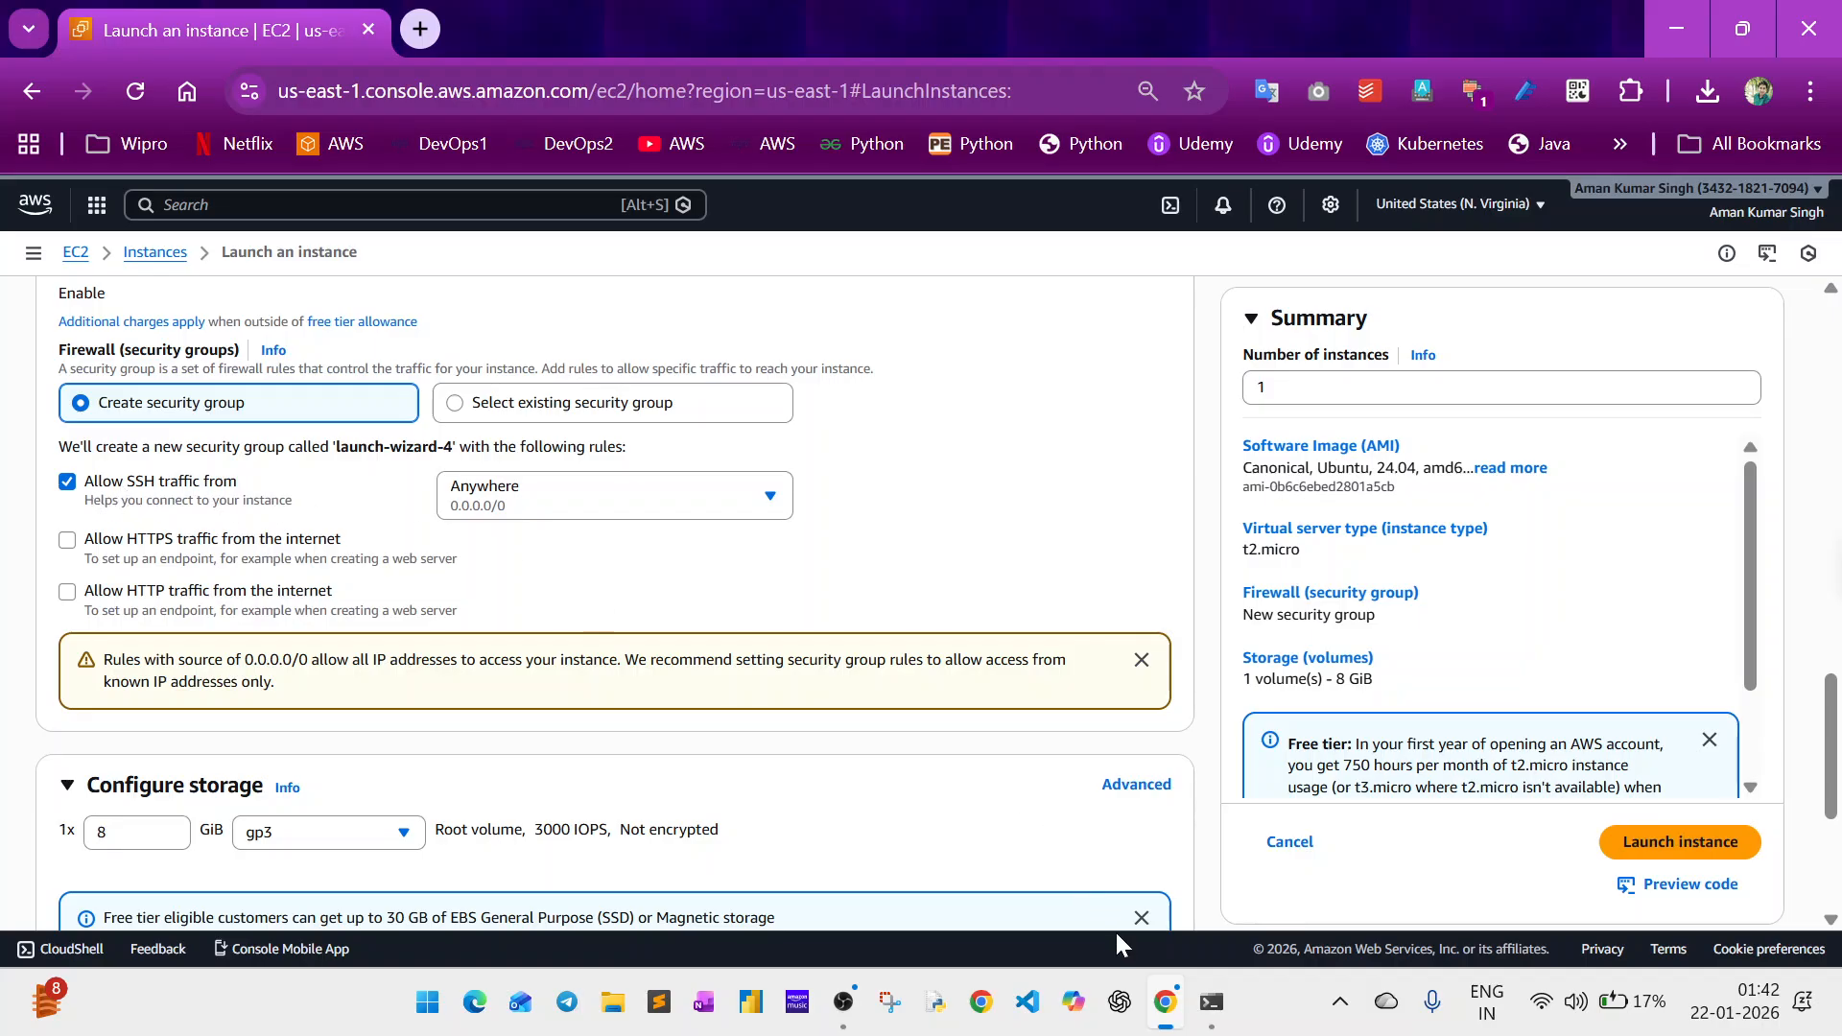
mouse_move(1216, 1012)
click(1189, 844)
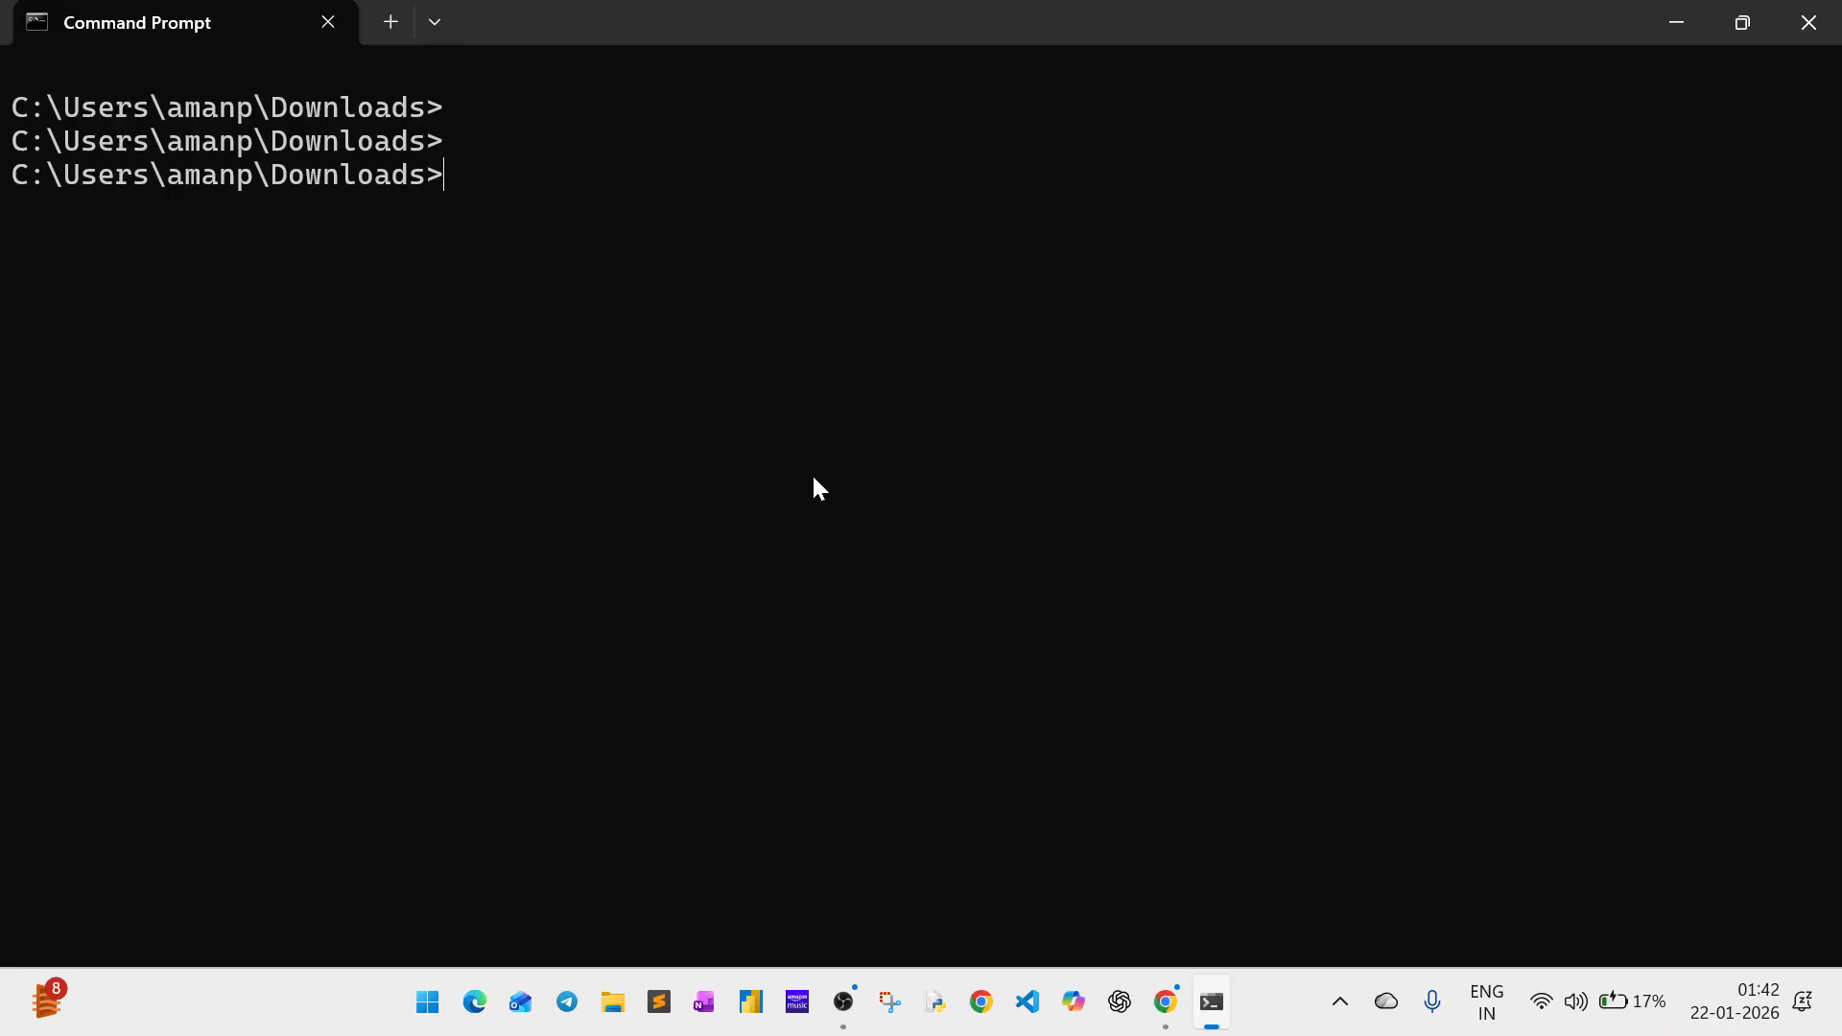
key(alt+Tab)
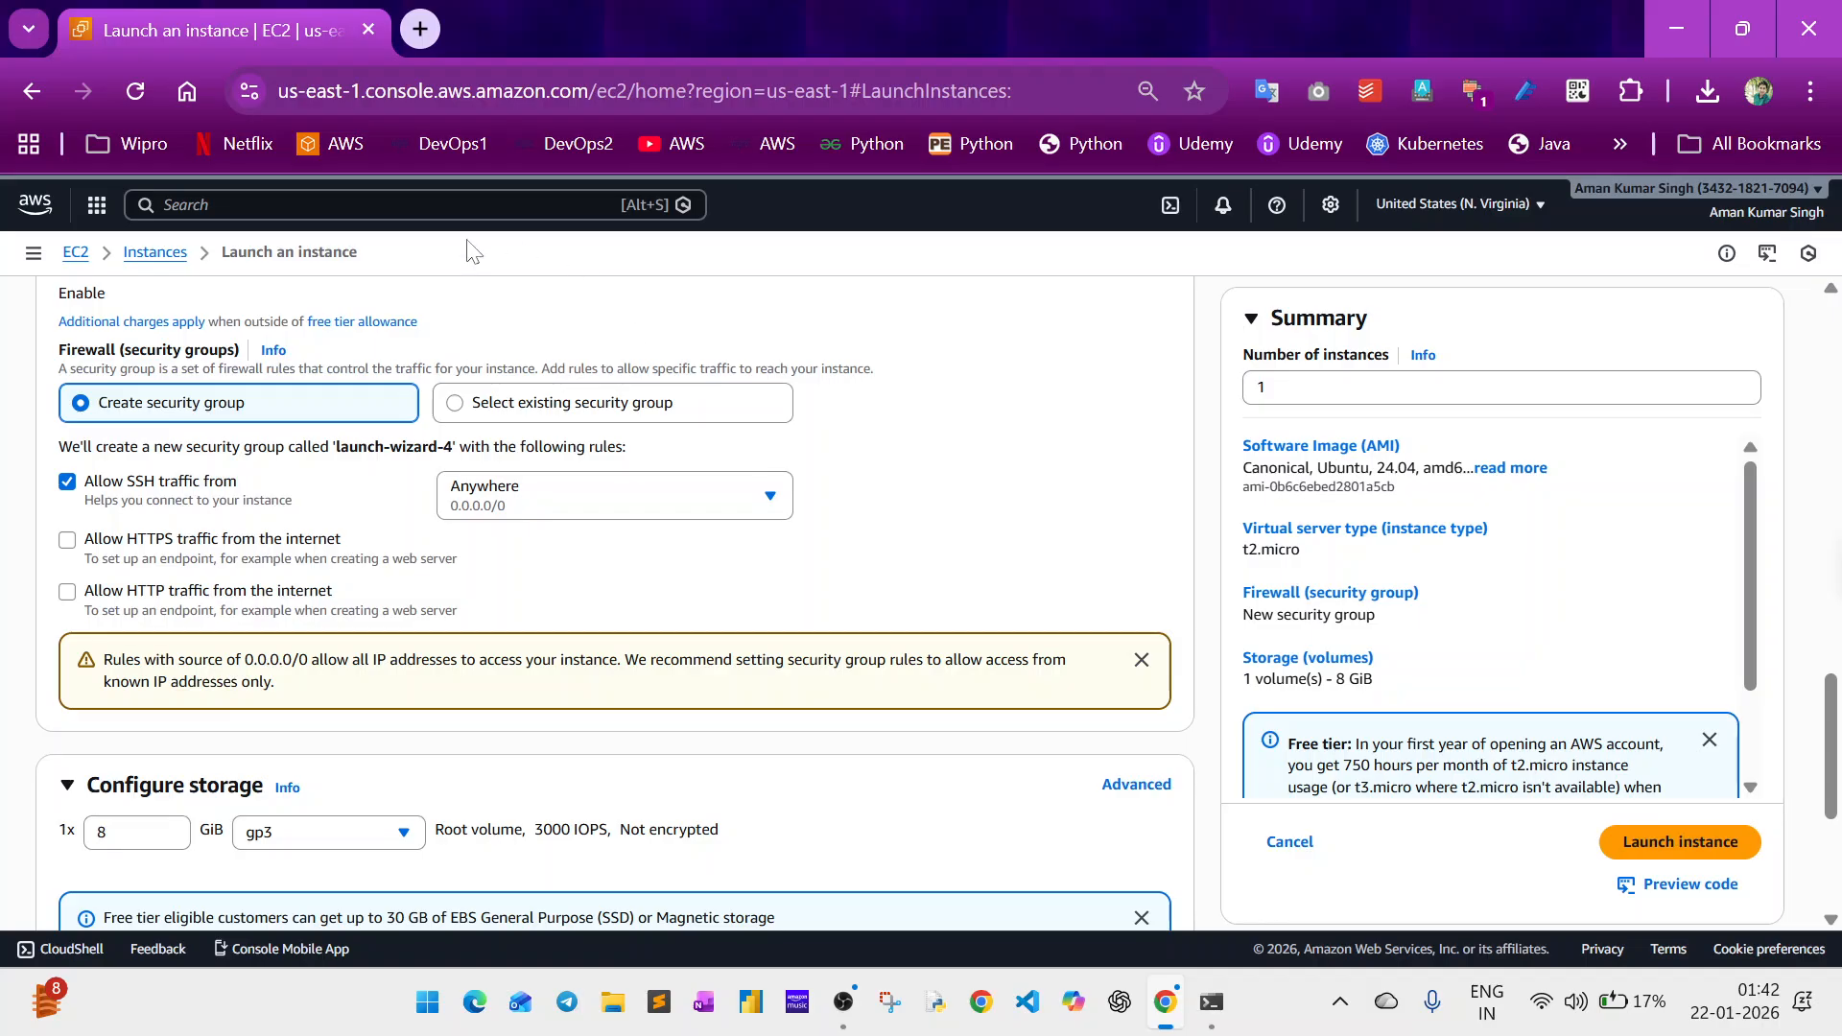
Allow HTTPS and HTTP traffic from the internet in the new security group.
click(69, 541)
click(67, 593)
Expand the advanced details of the instance configuration.
scroll(32, 782, down, 2)
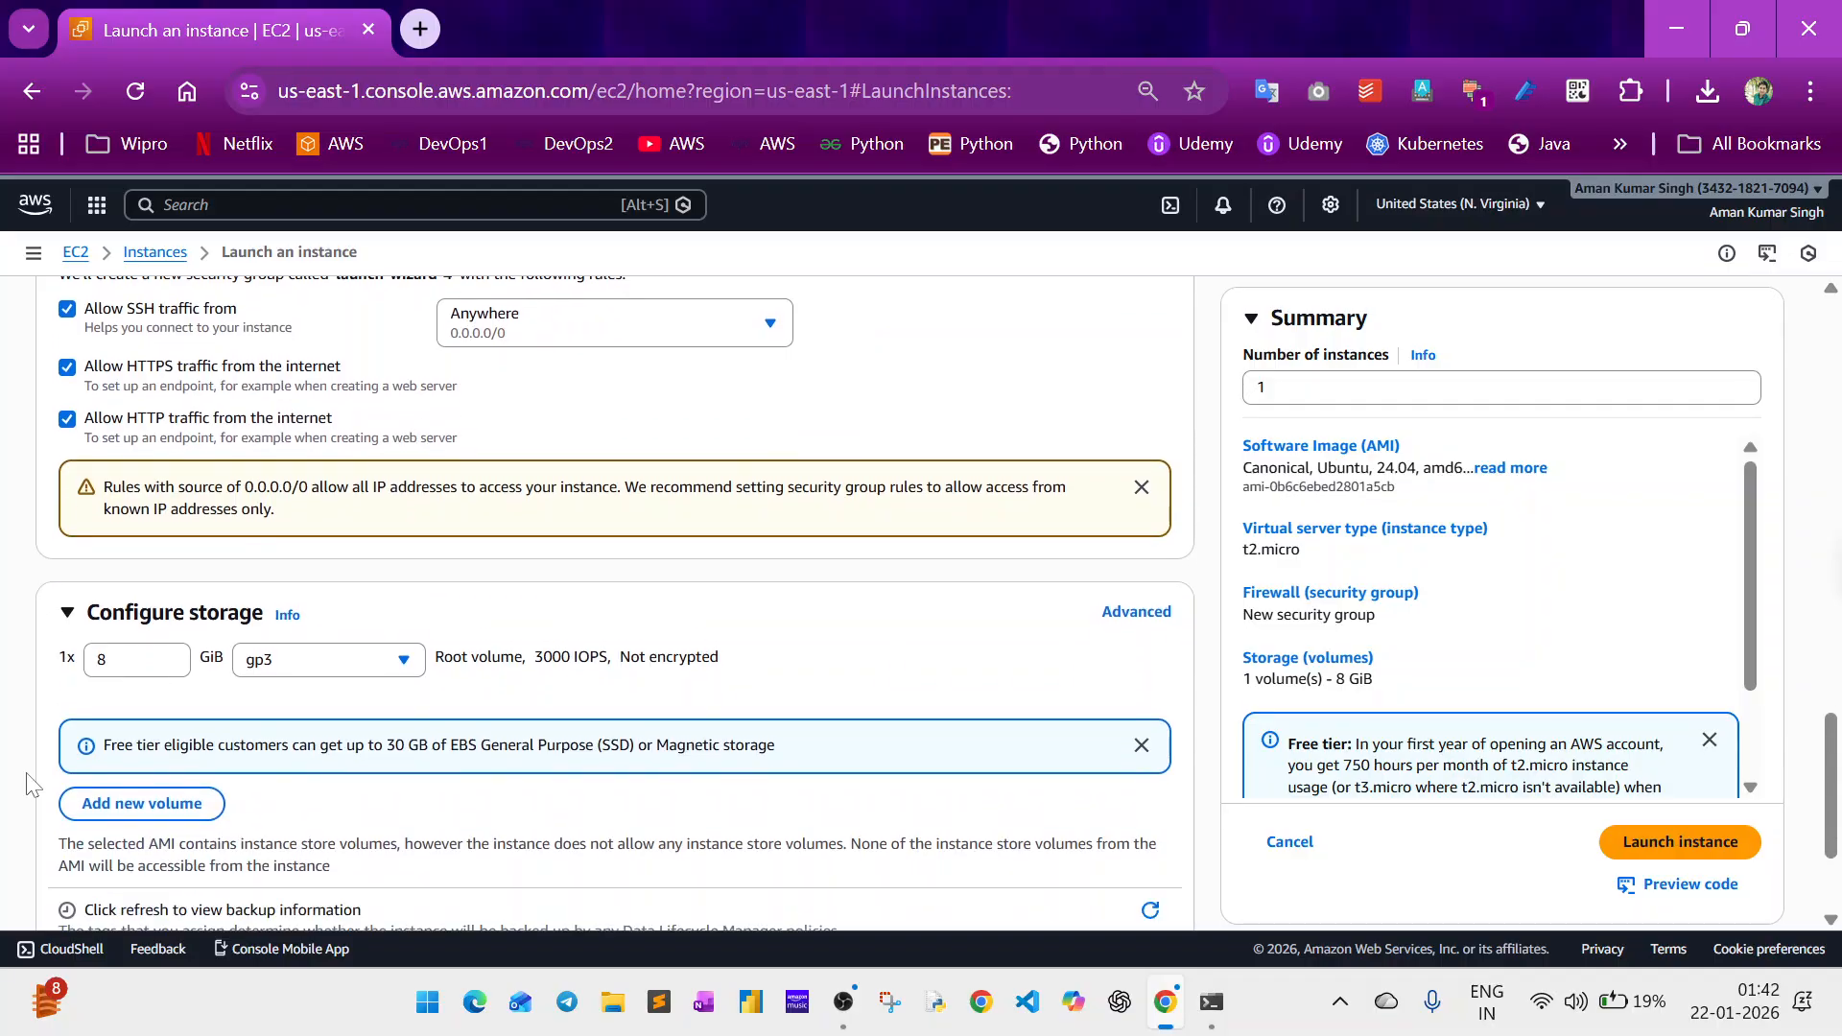
scroll(29, 781, down, 2)
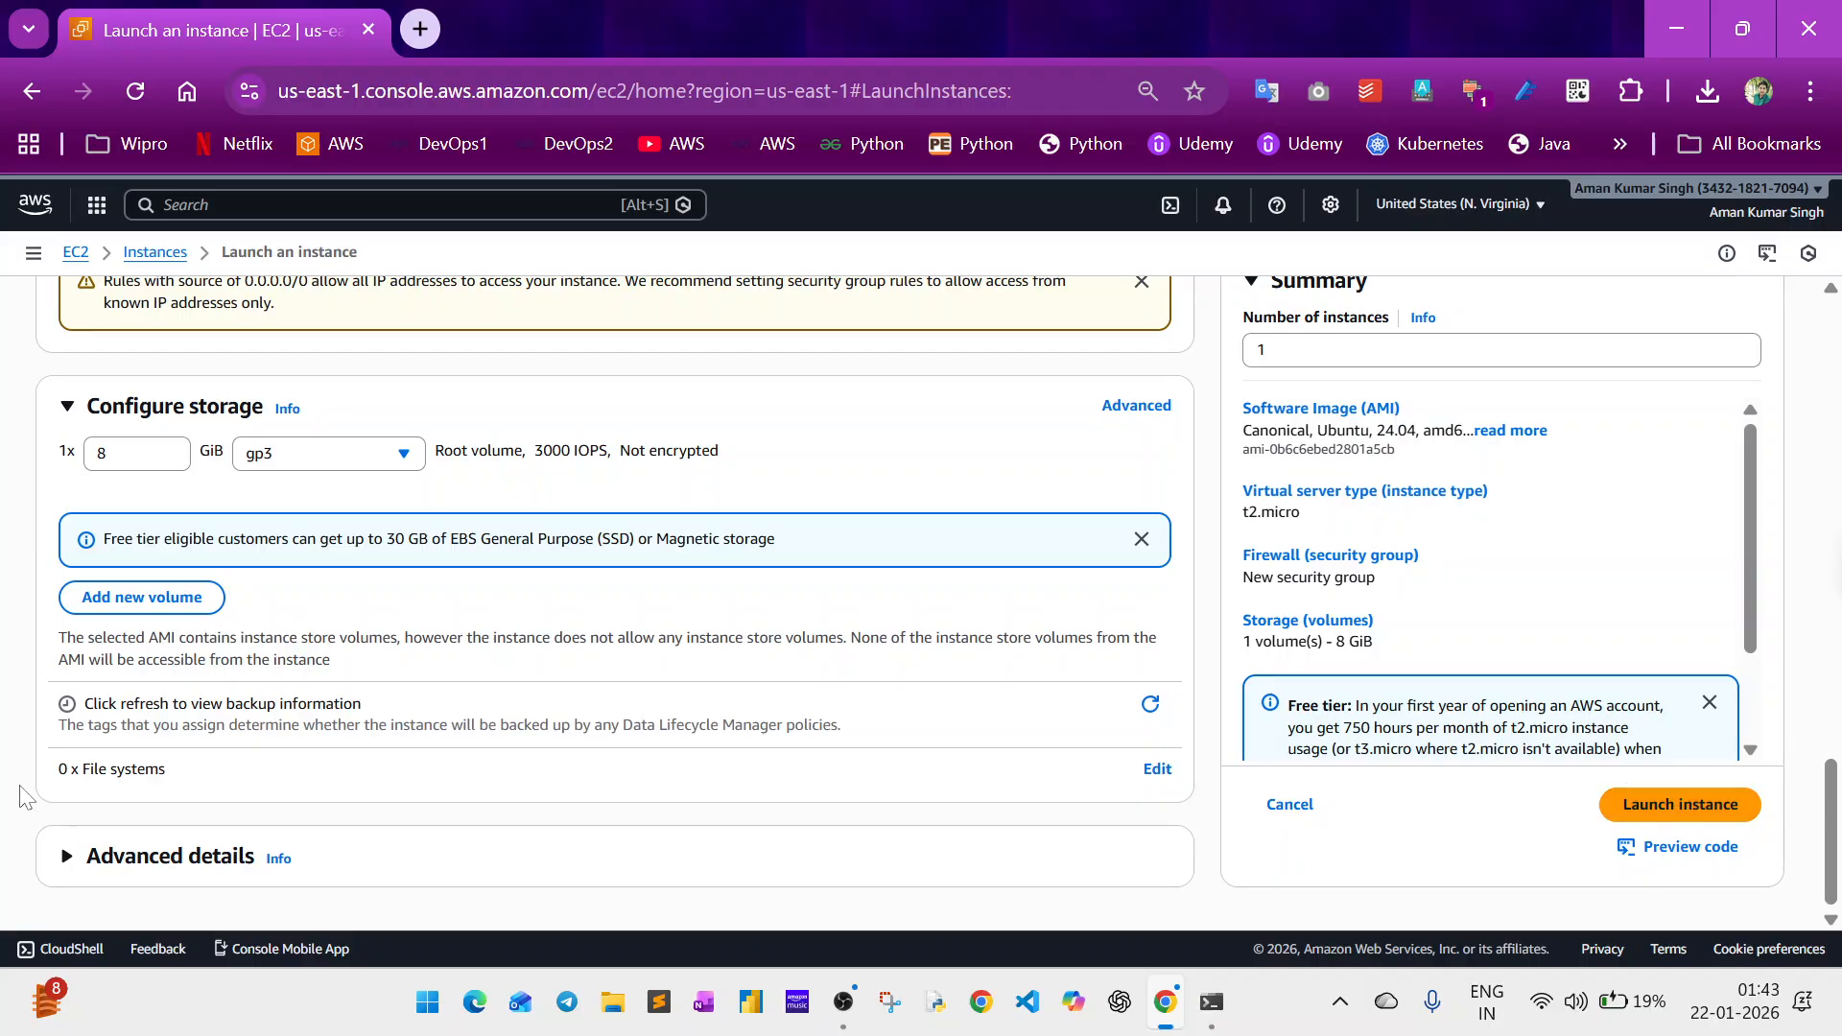
click(165, 869)
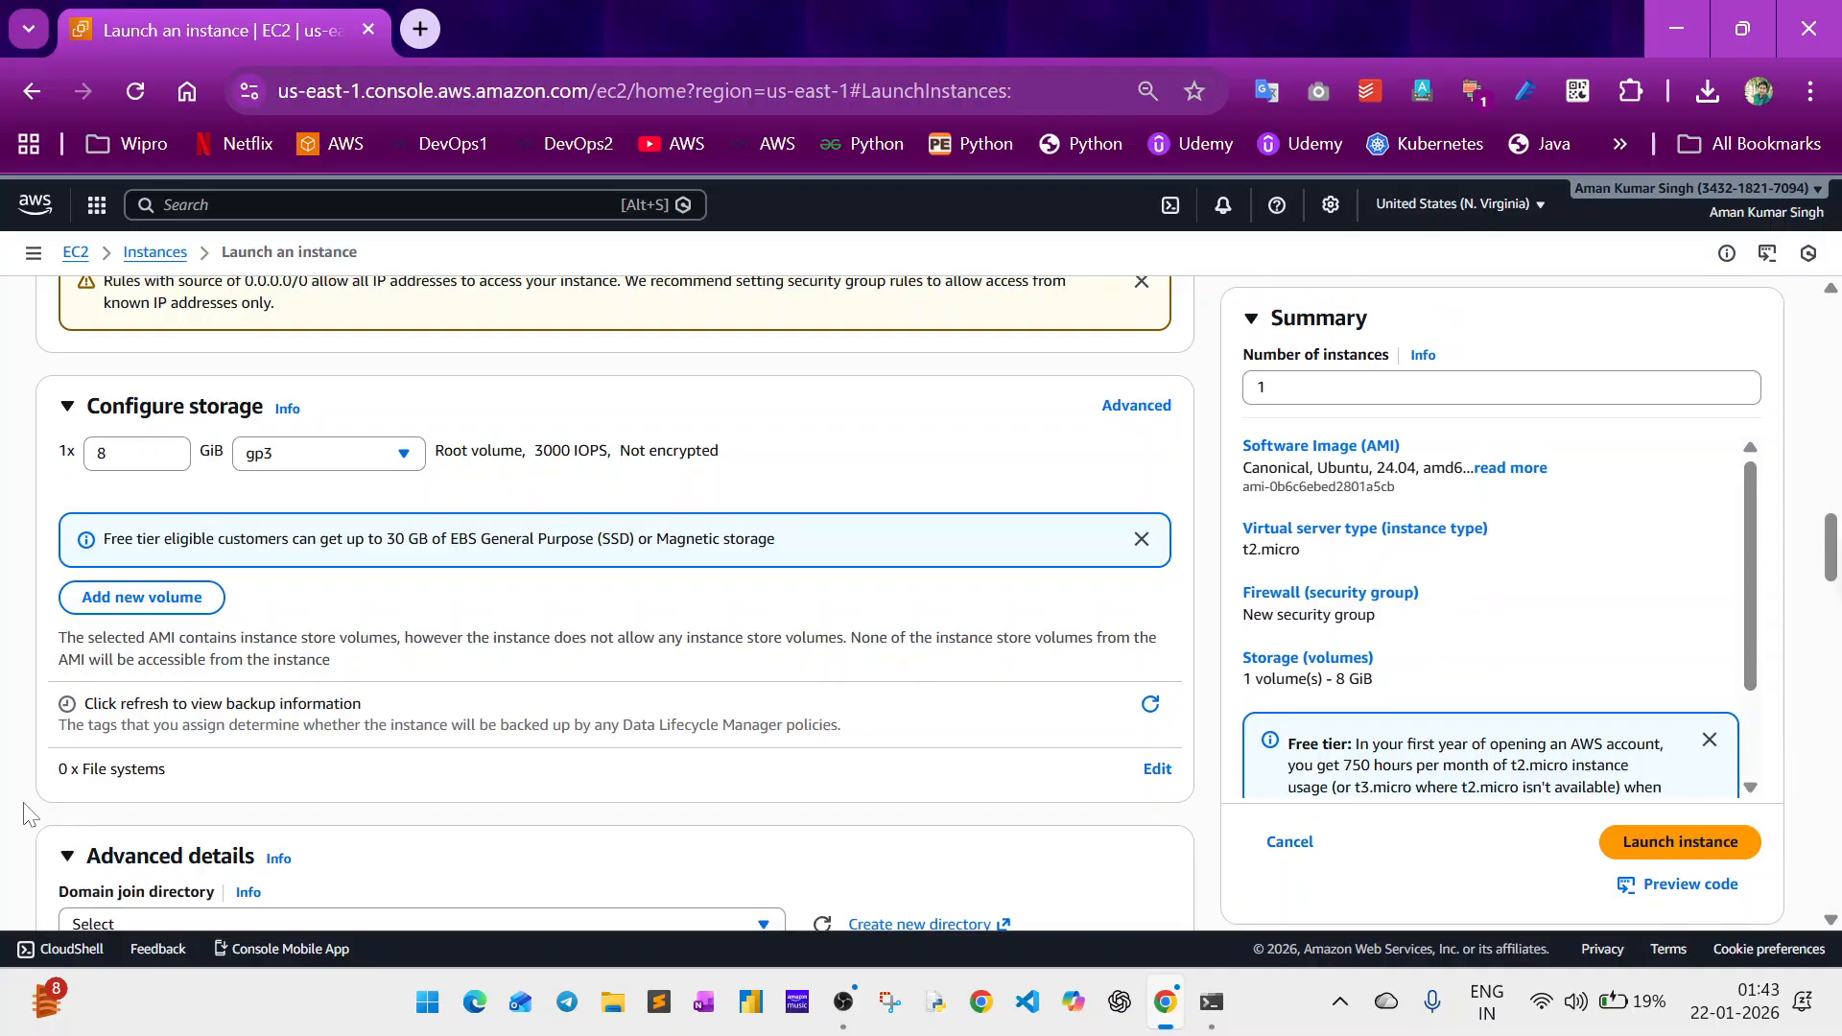
Begin the instance's user data script with the line #!/bin/bash.
scroll(24, 813, down, 5)
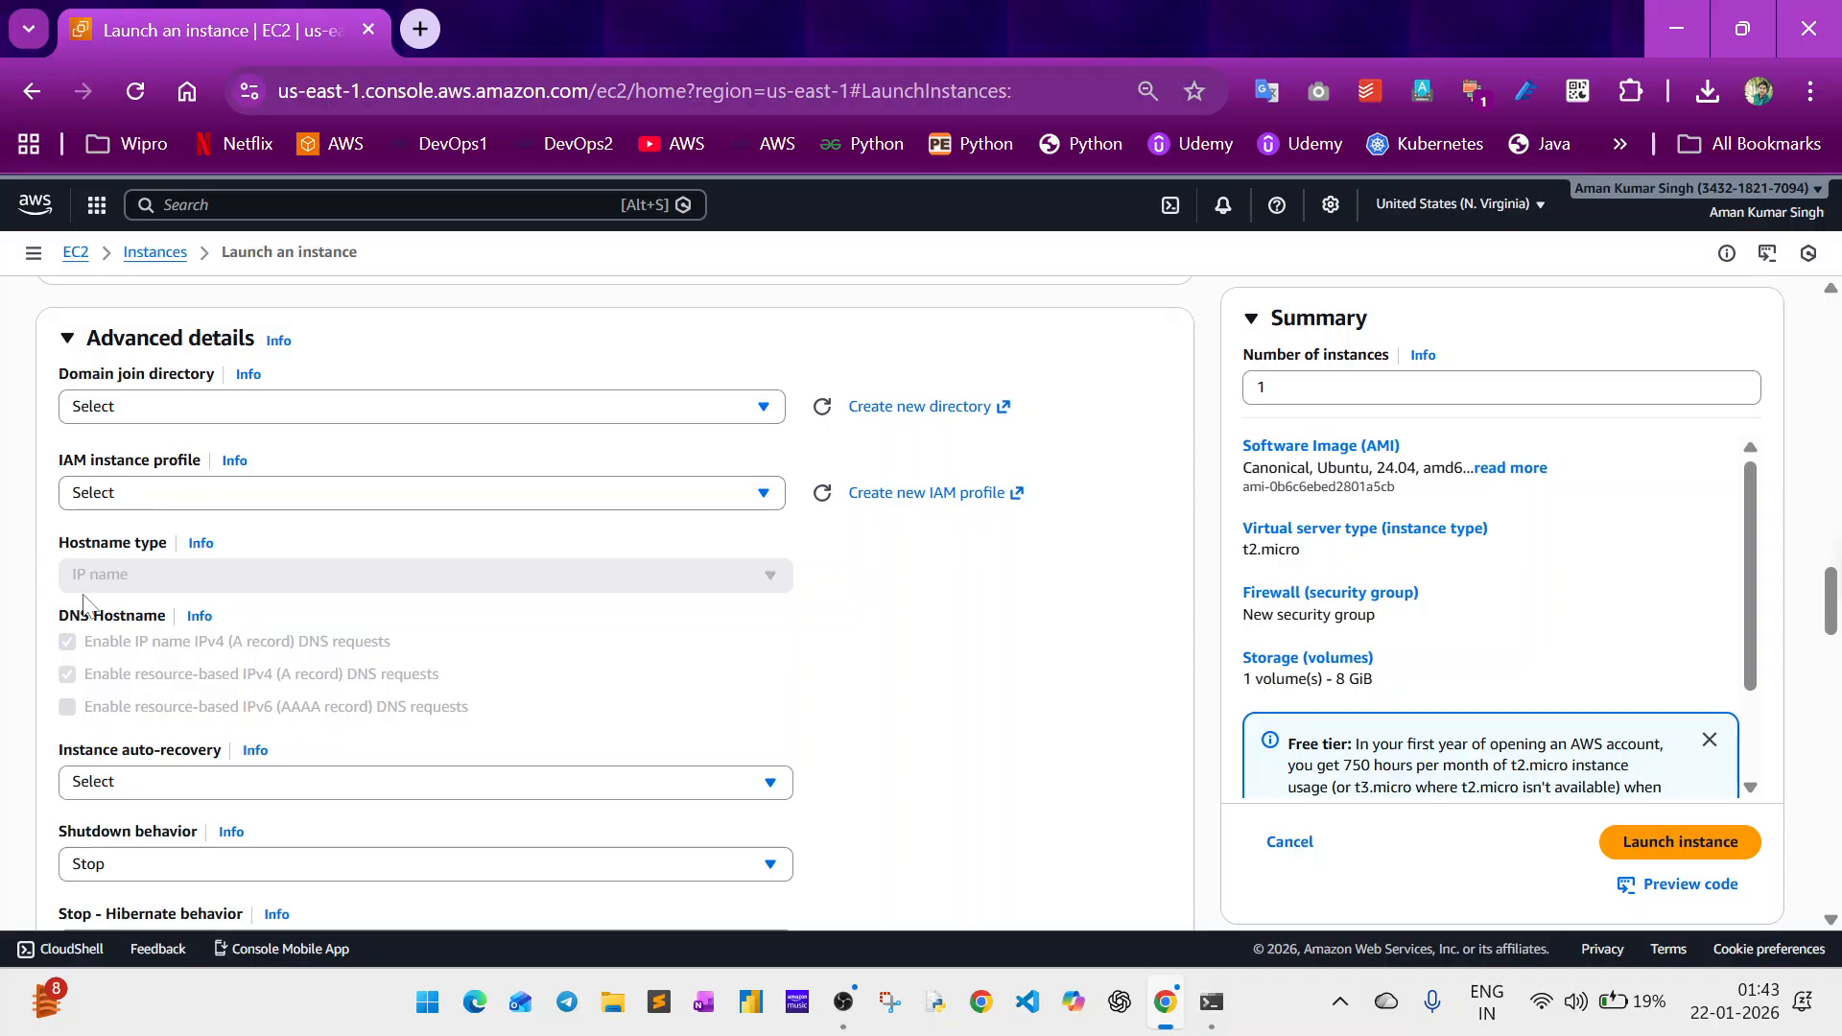
scroll(82, 603, down, 10)
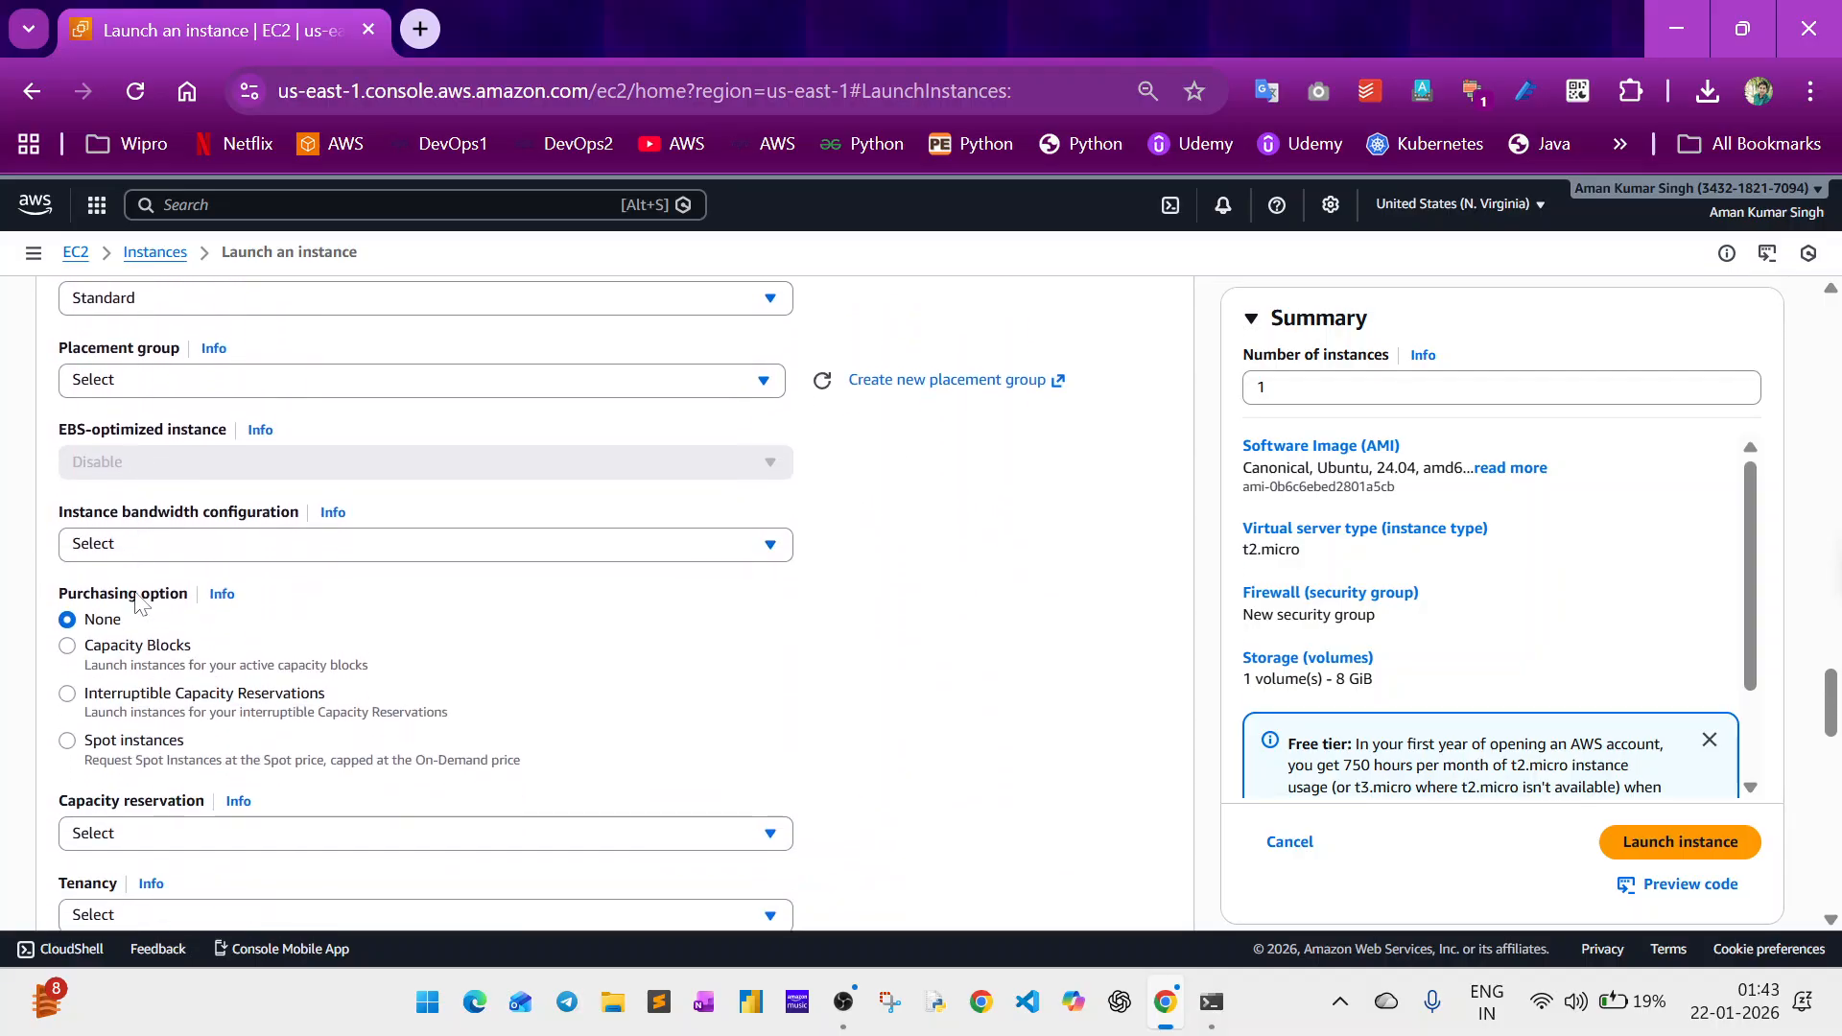
scroll(137, 601, down, 6)
scroll(140, 601, down, 6)
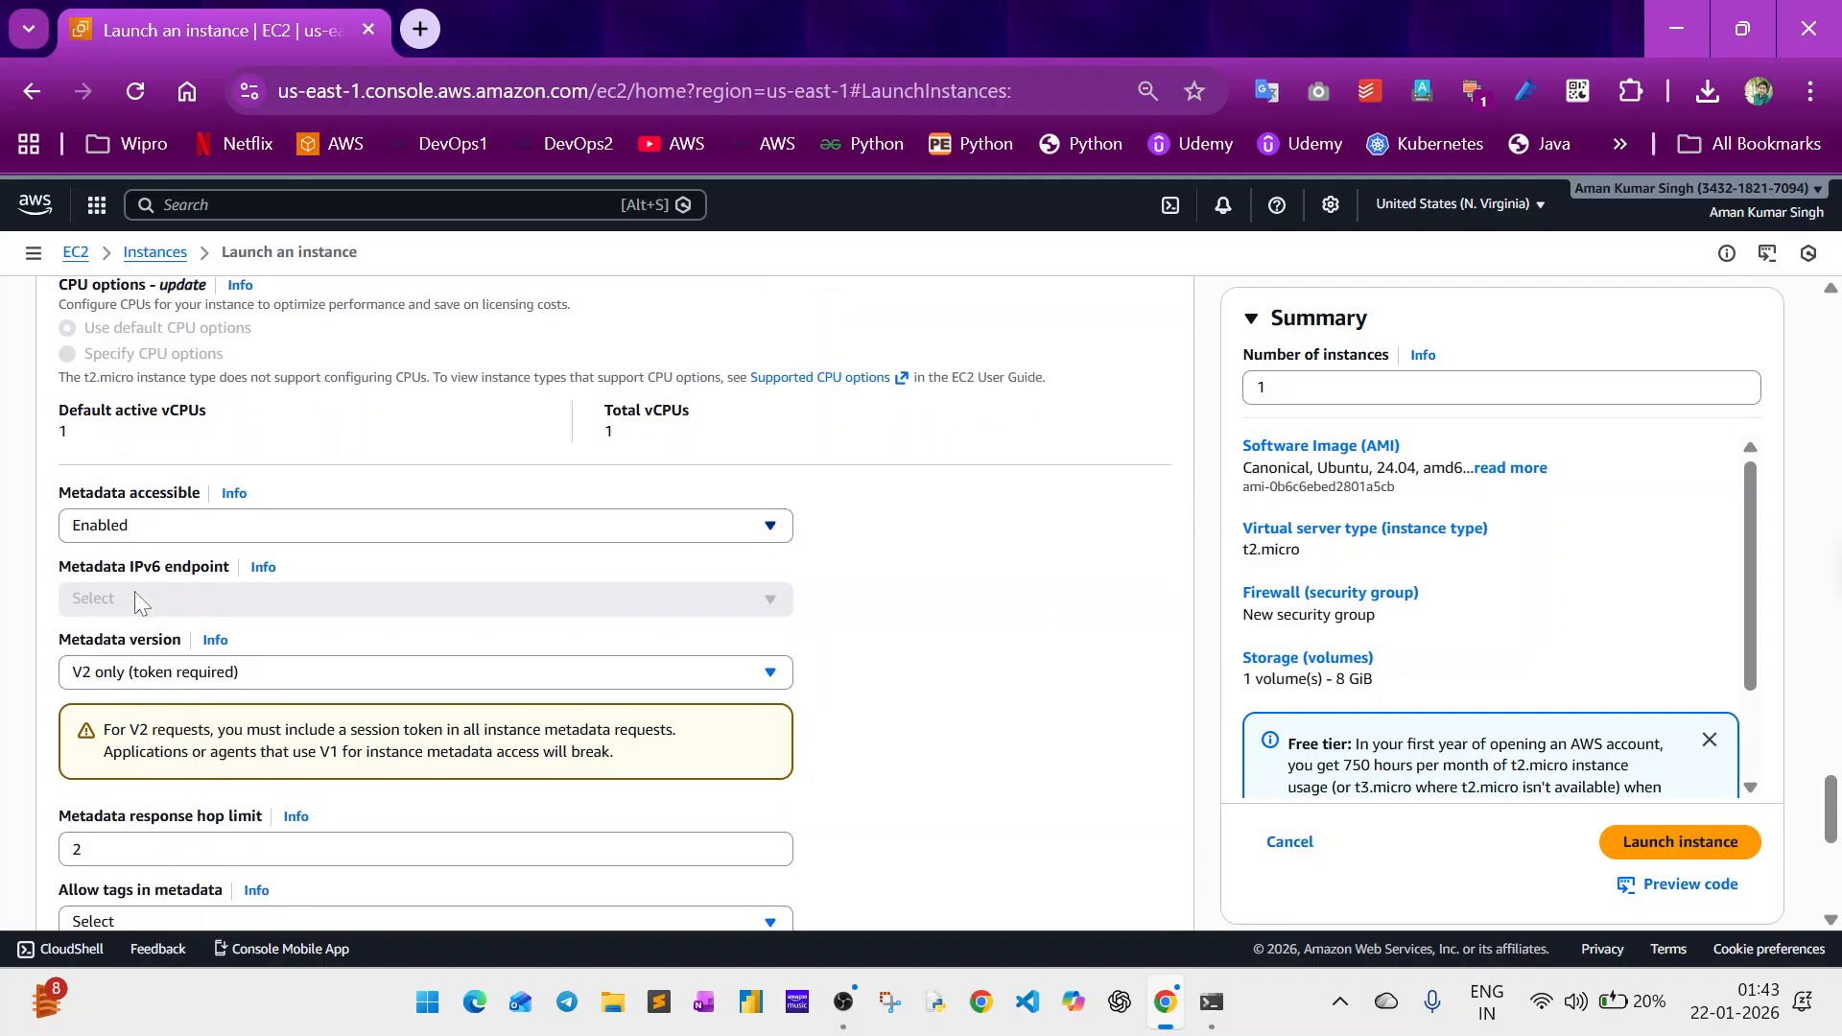
scroll(139, 601, down, 2)
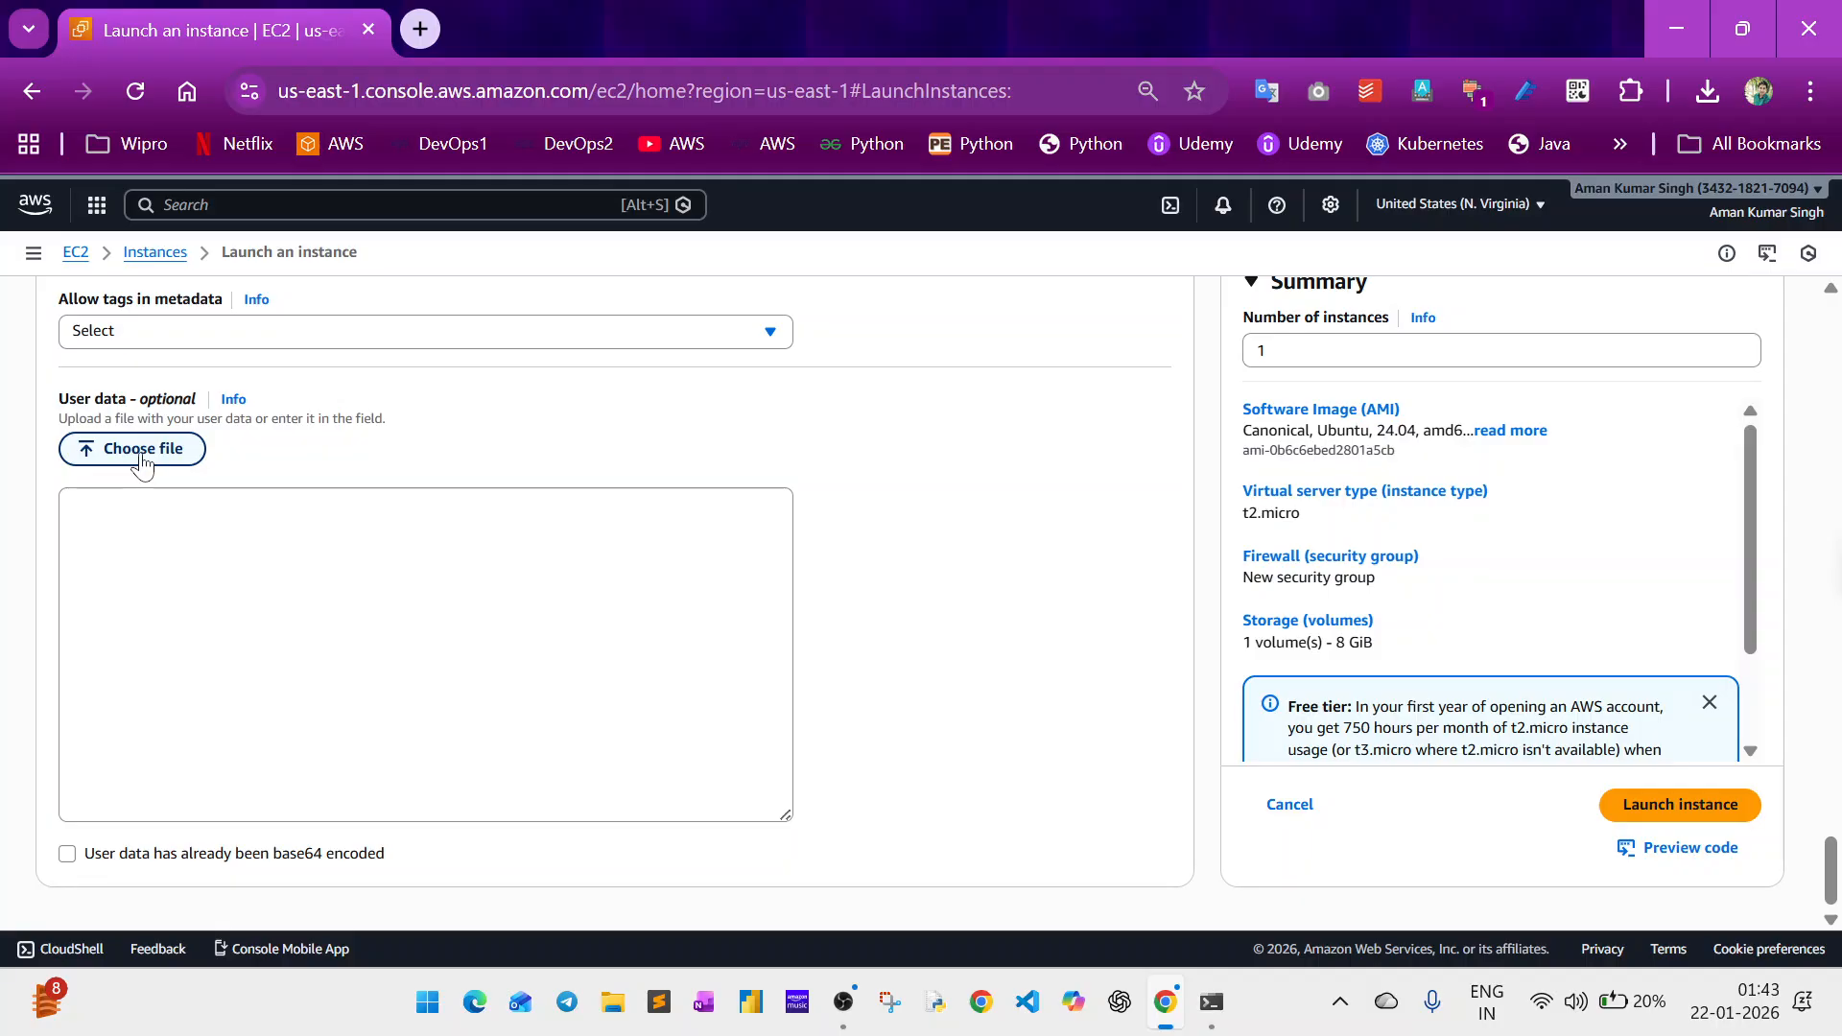
click(288, 586)
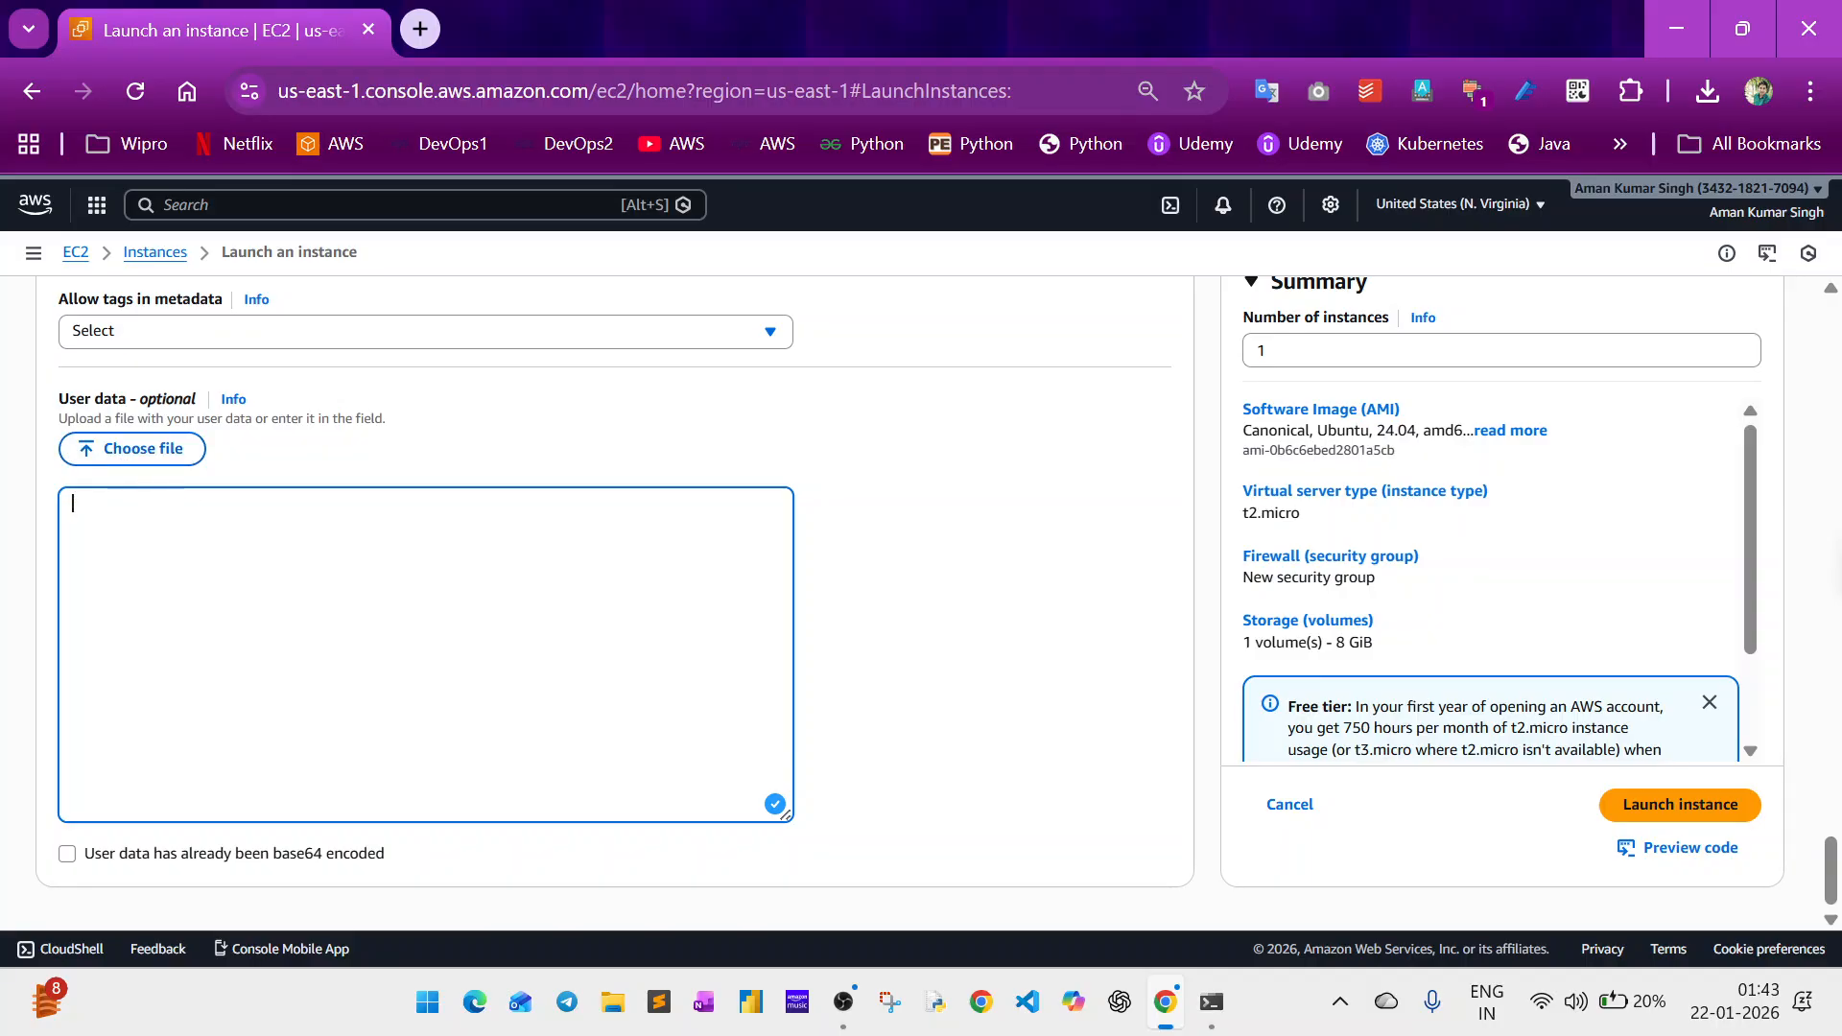
text(#!/bin/bash)
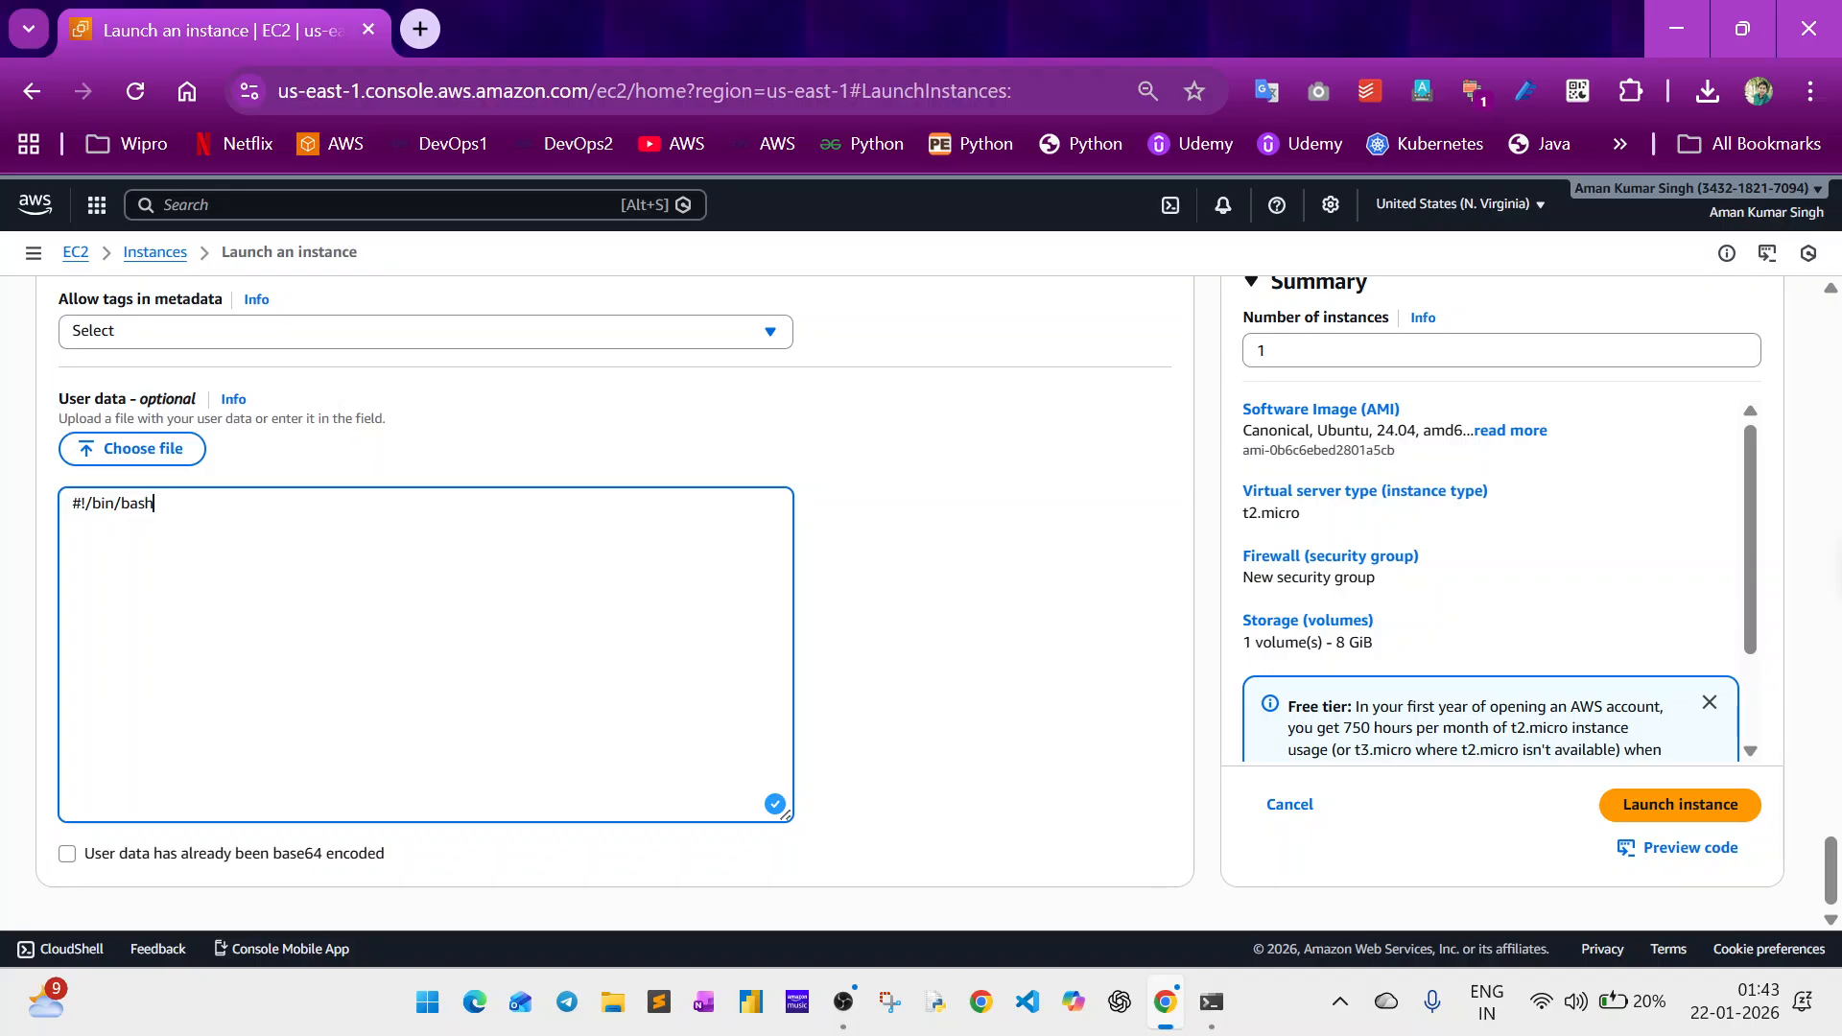
key(Return)
Add the package update command apt-get update -y as the second line of the user data script.
text(apt-get update -y)
key(Return)
Add the line sudo apt-get install apache2 -y to the user data script.
text(sudo ap)
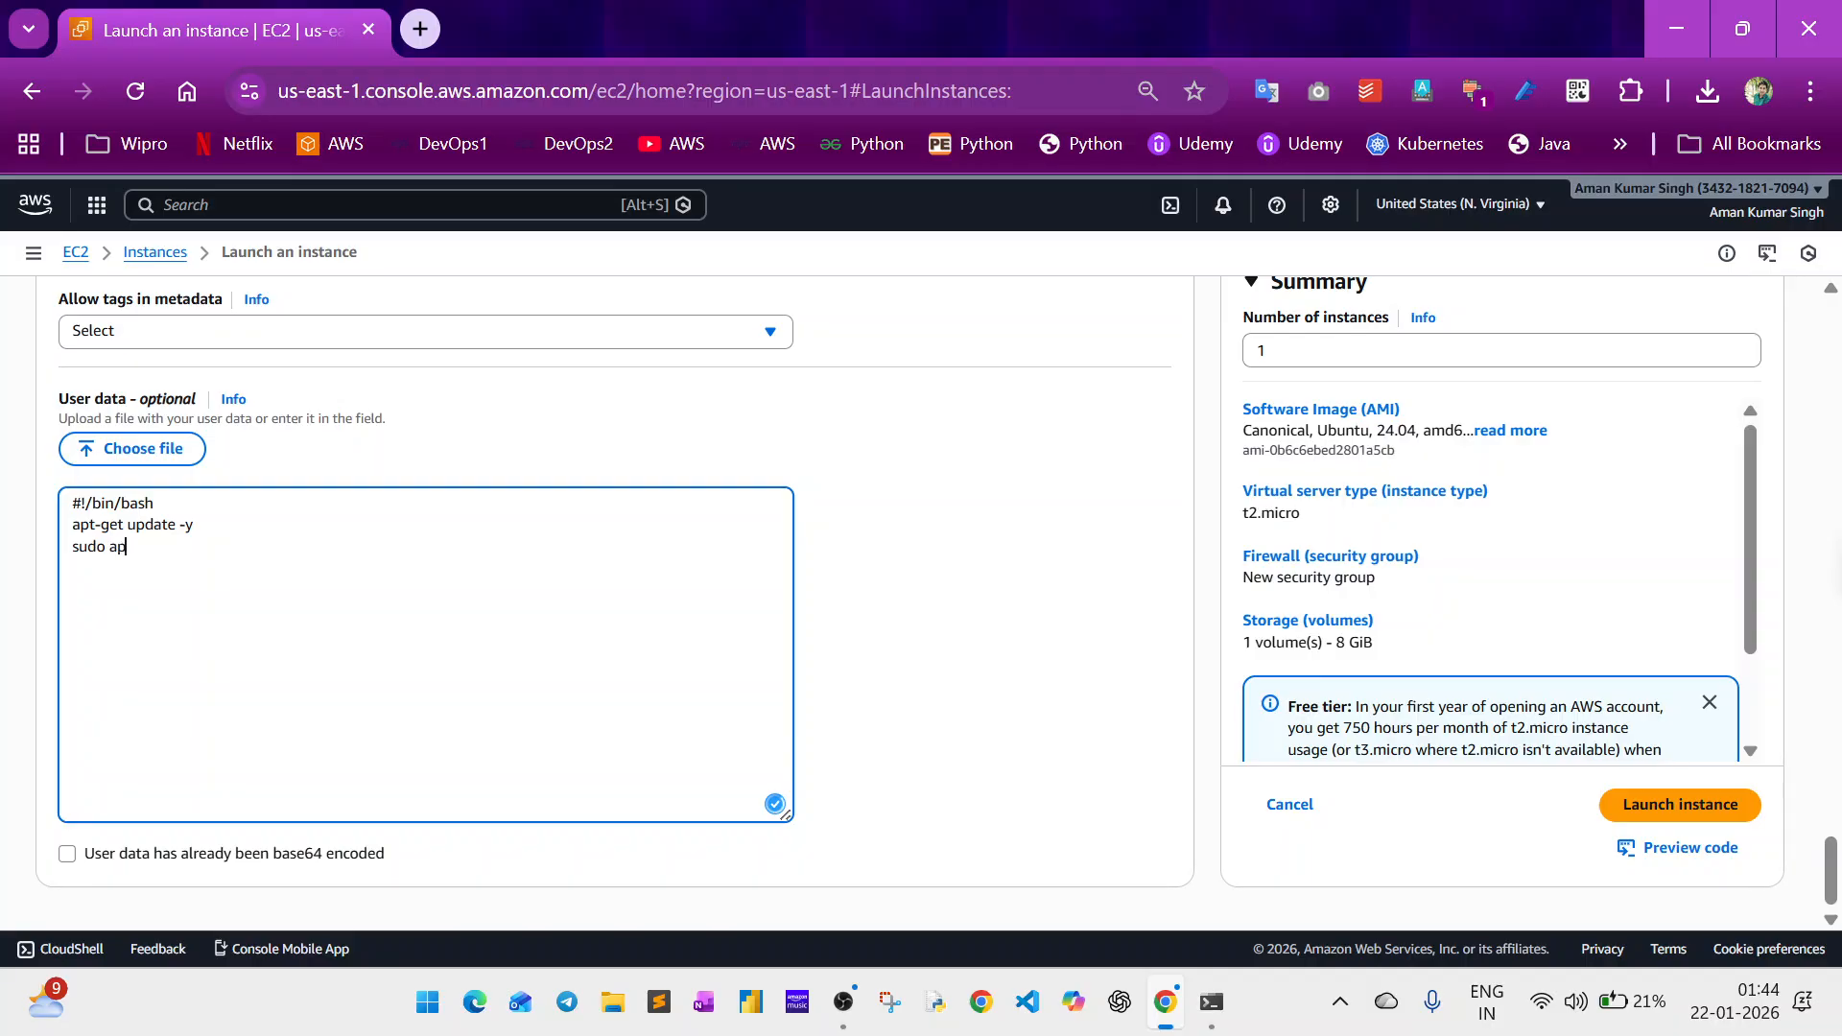
text(t-get install apache2 -y)
key(Return)
key(Return)
Add the line sudo systemctl start apache2 to the user data script.
text(sudo a)
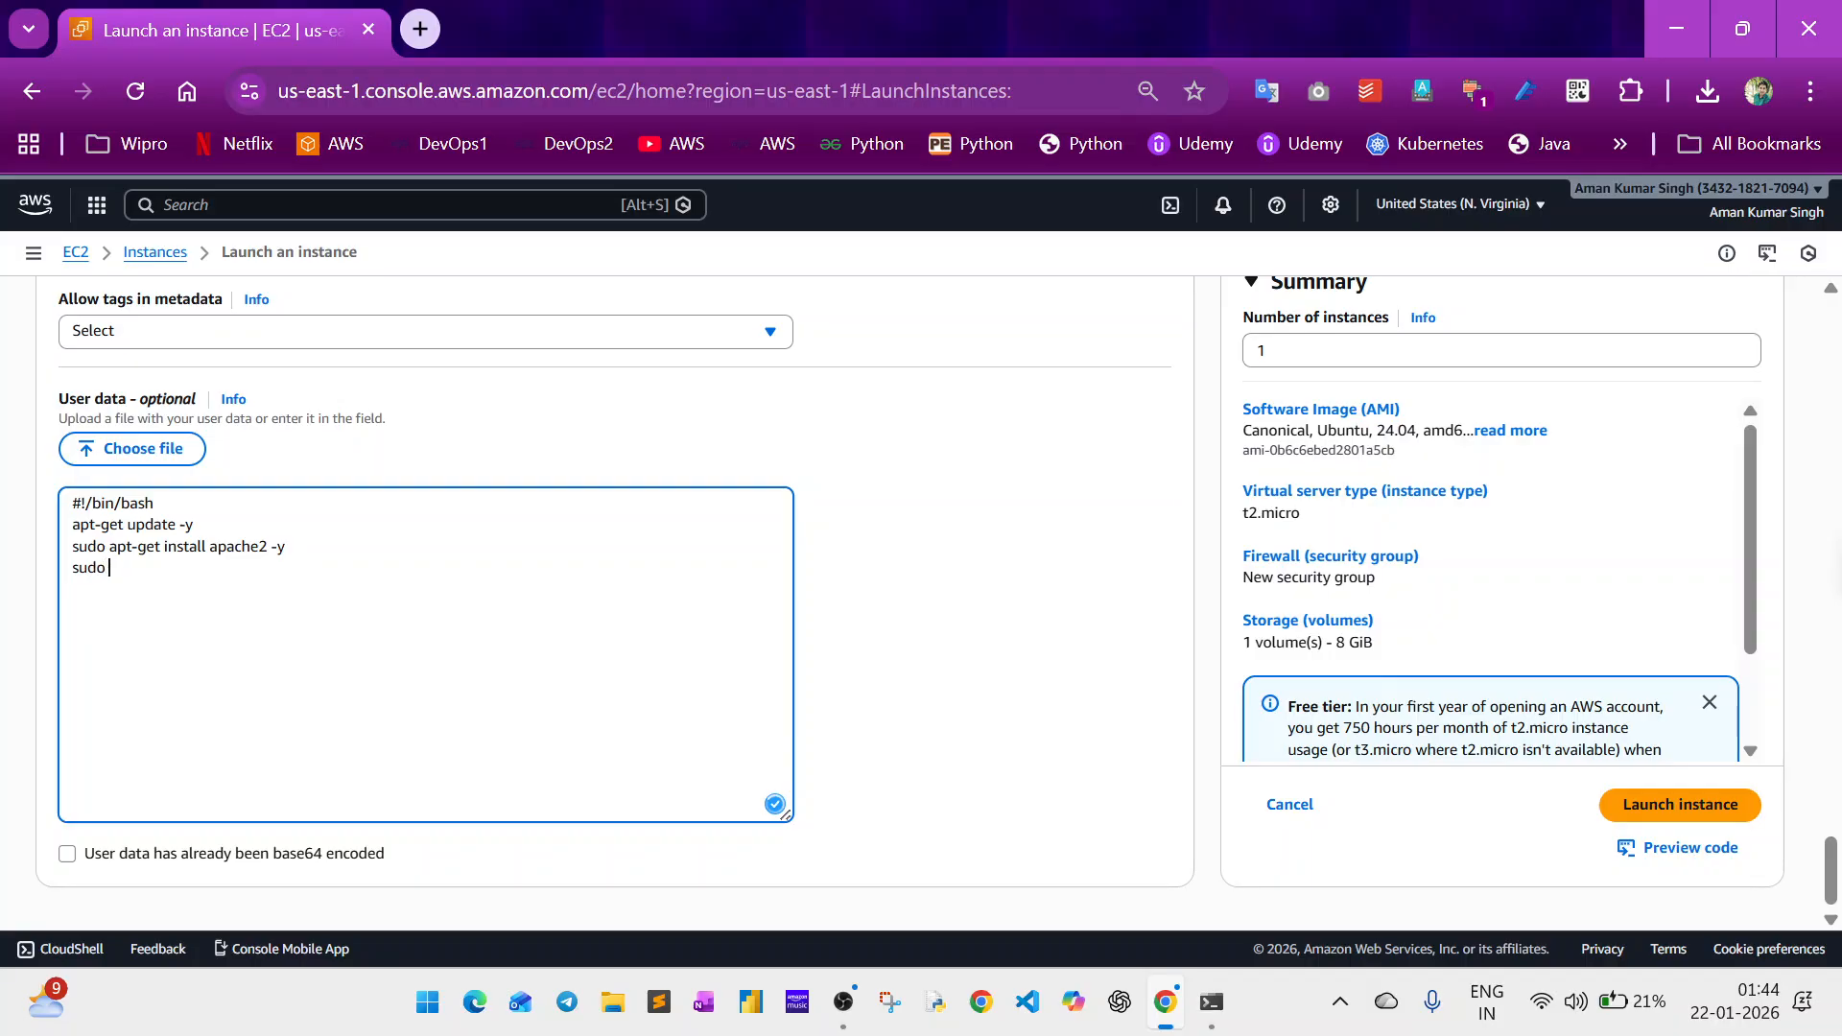
text(pt-get )
text(s)
key(BackSpace)
key(BackSpace)
key(BackSpace)
key(BackSpace)
key(BackSpace)
key(BackSpace)
key(BackSpace)
text(systemctl start apache2 )
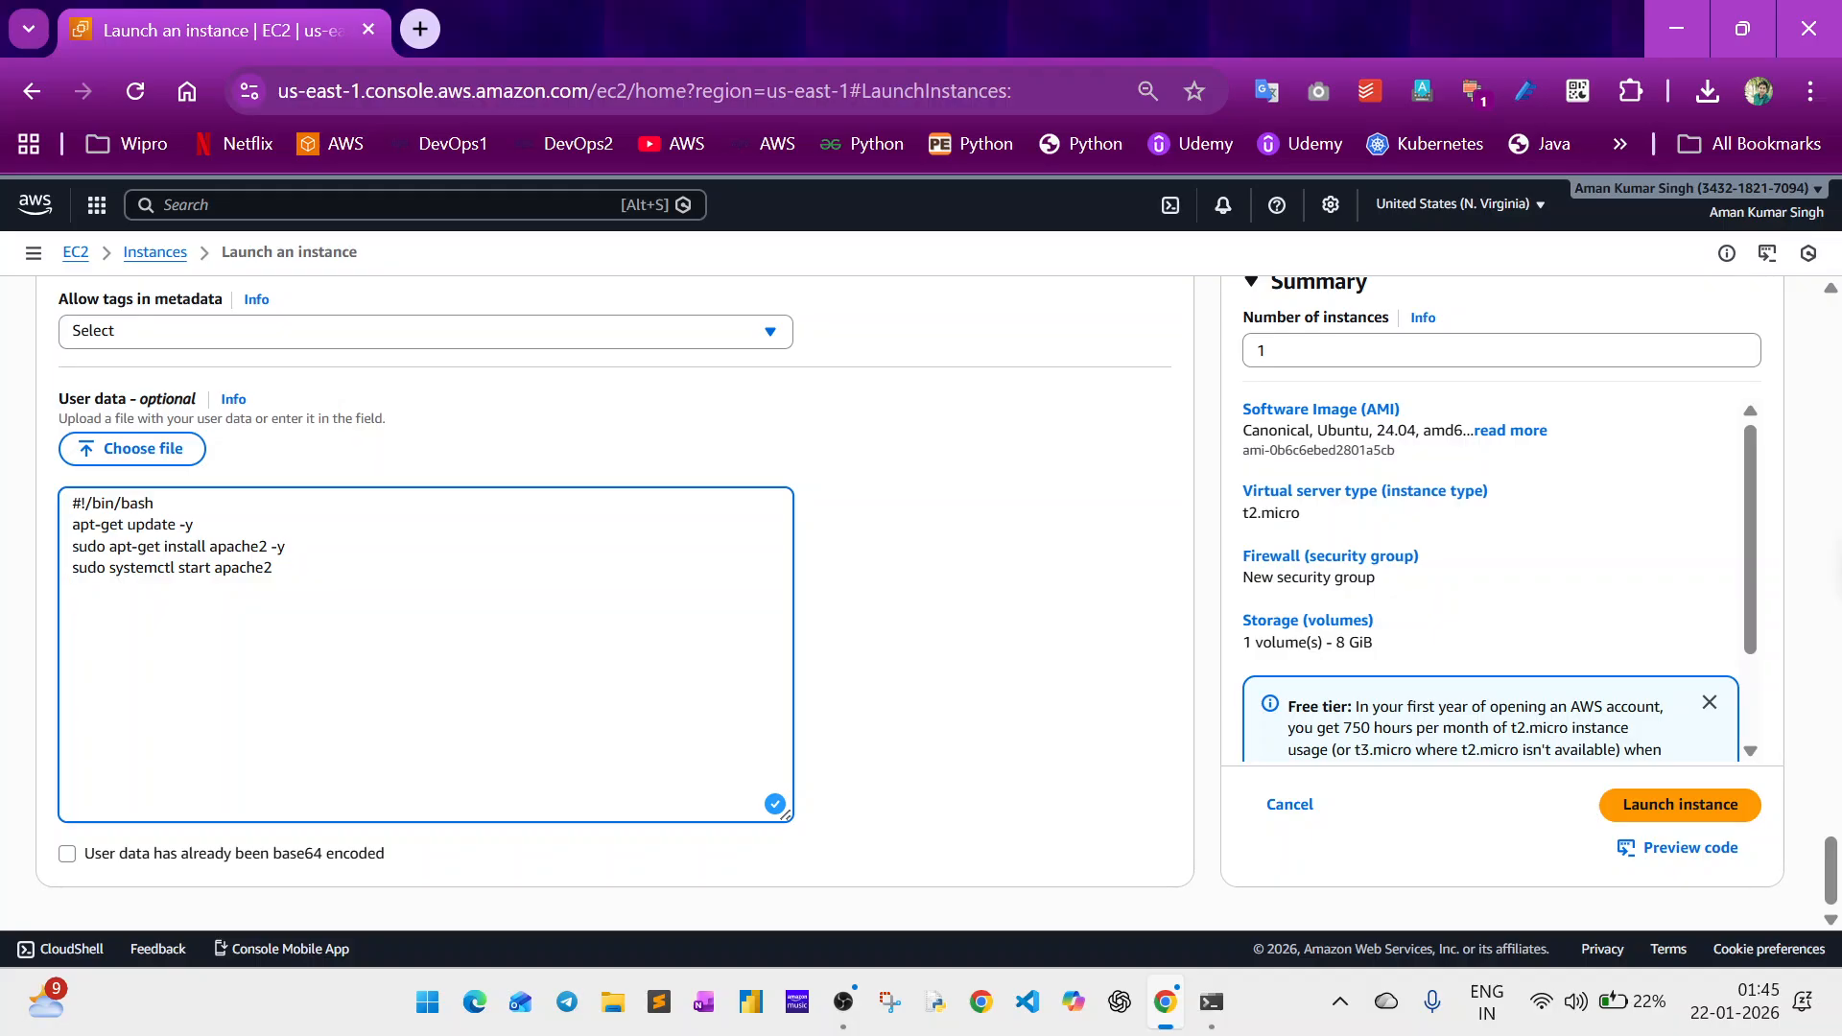
text(sudo systemctl enable apac)
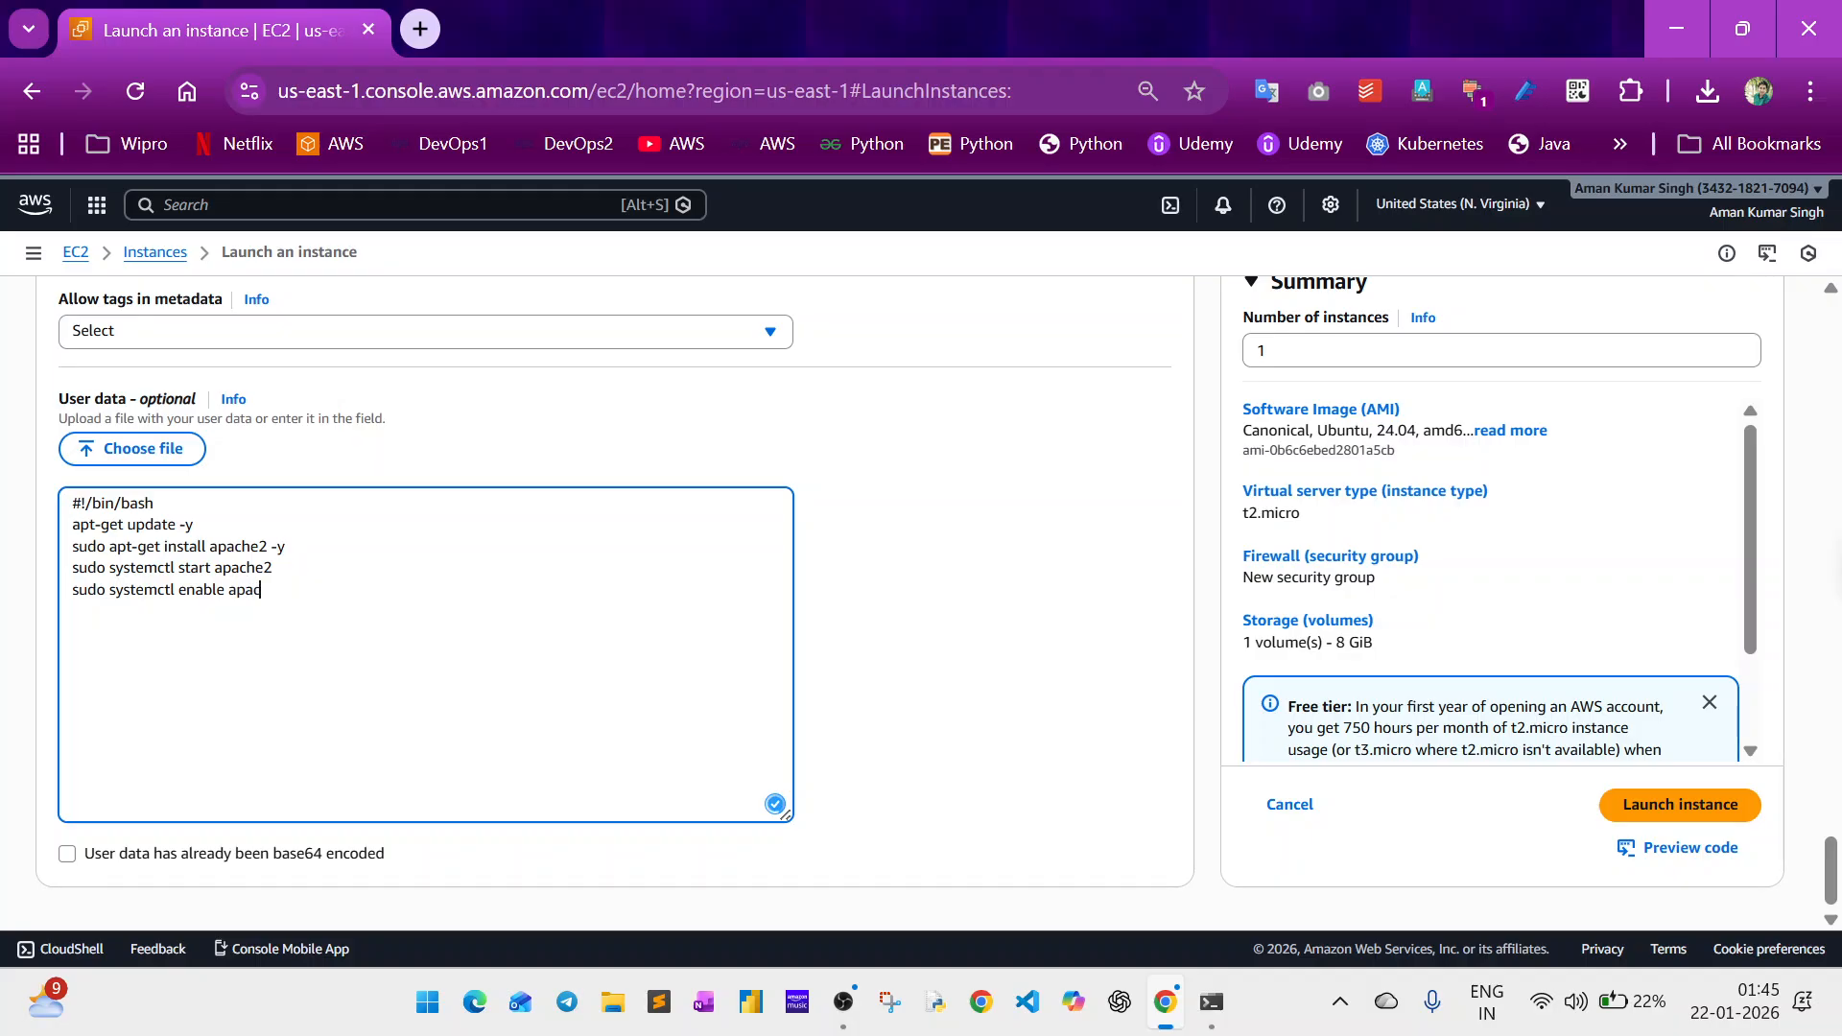
text(he)
text(2)
Add a sudo echo command whose quoted text is the person's name followed by 123456.
key(BackSpace)
key(BackSpace)
key(BackSpace)
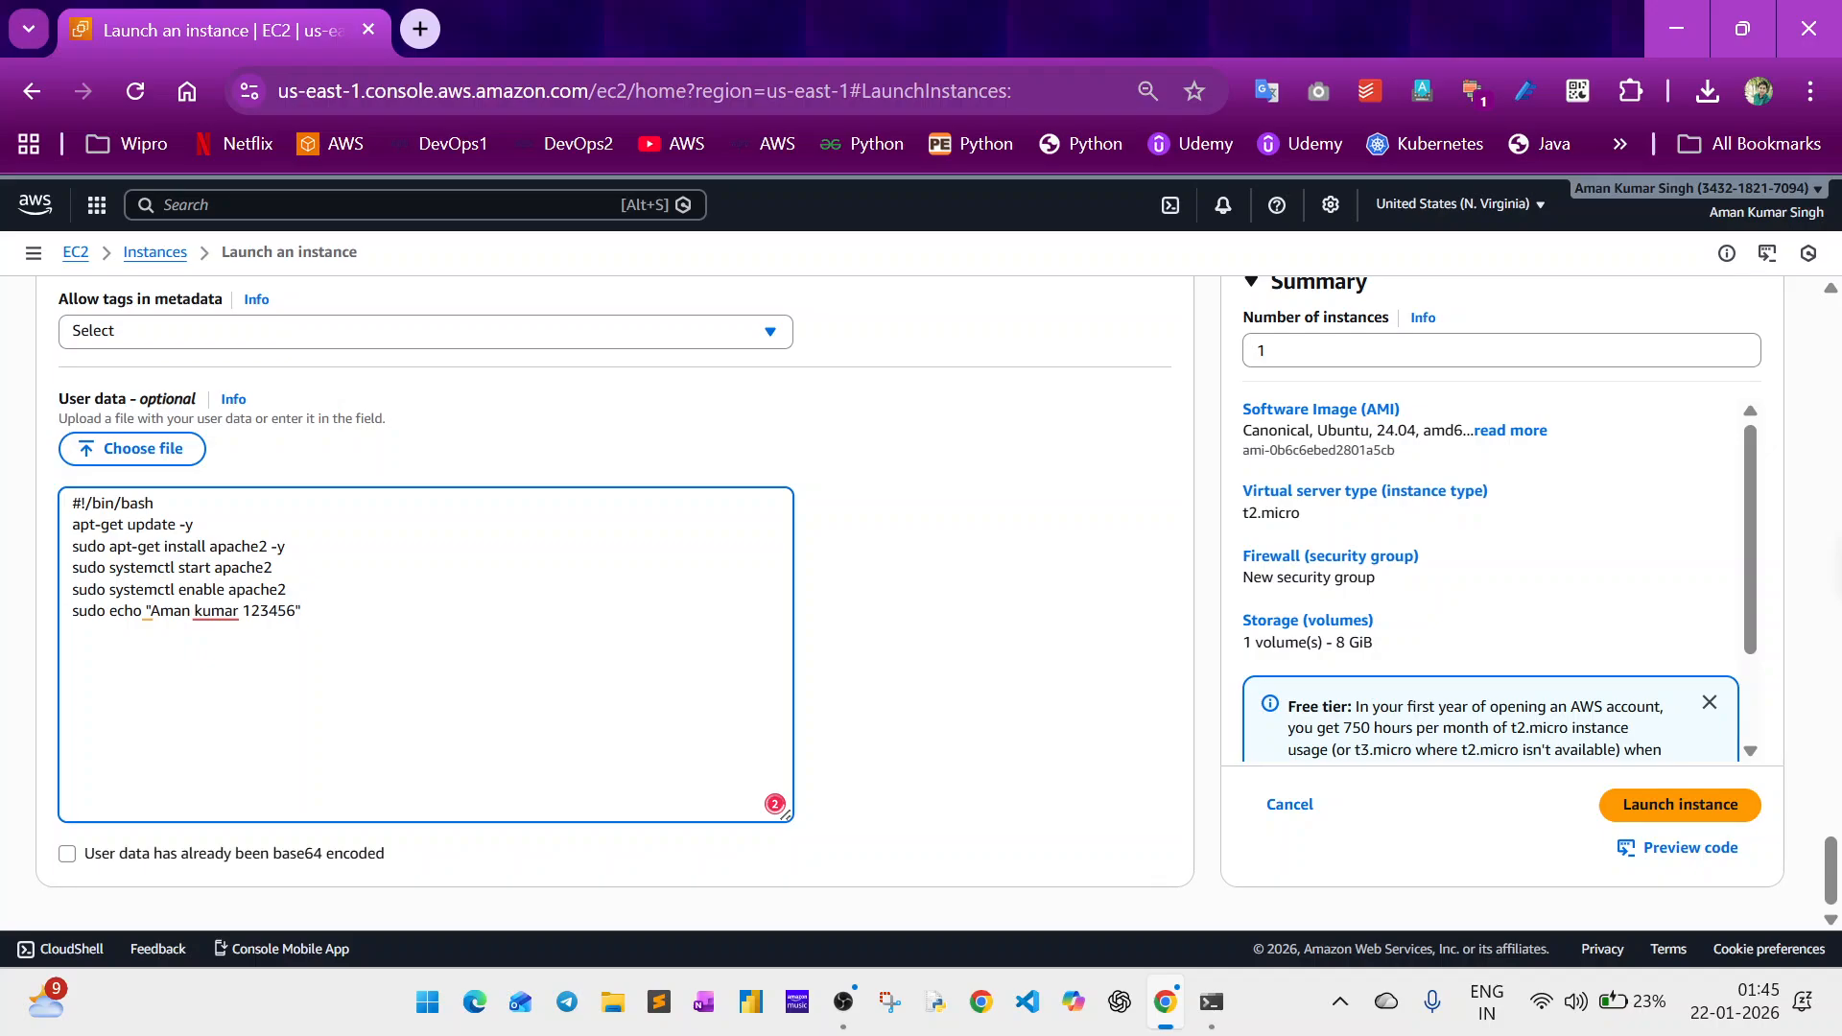
key(shift+Left)
key(shift+Left)
key(shift+Left)
key(shift+Left)
key(shift+Left)
key(shift+Left)
key(shift+Left)
key(shift+Left)
key(shift+Left)
key(shift+Left)
key(shift+Left)
key(shift+Left)
key(shift+Left)
key(shift+Left)
key(shift+Left)
key(shift+Left)
key(shift+Left)
key(shift+Left)
key(shift+Left)
key(shift+Left)
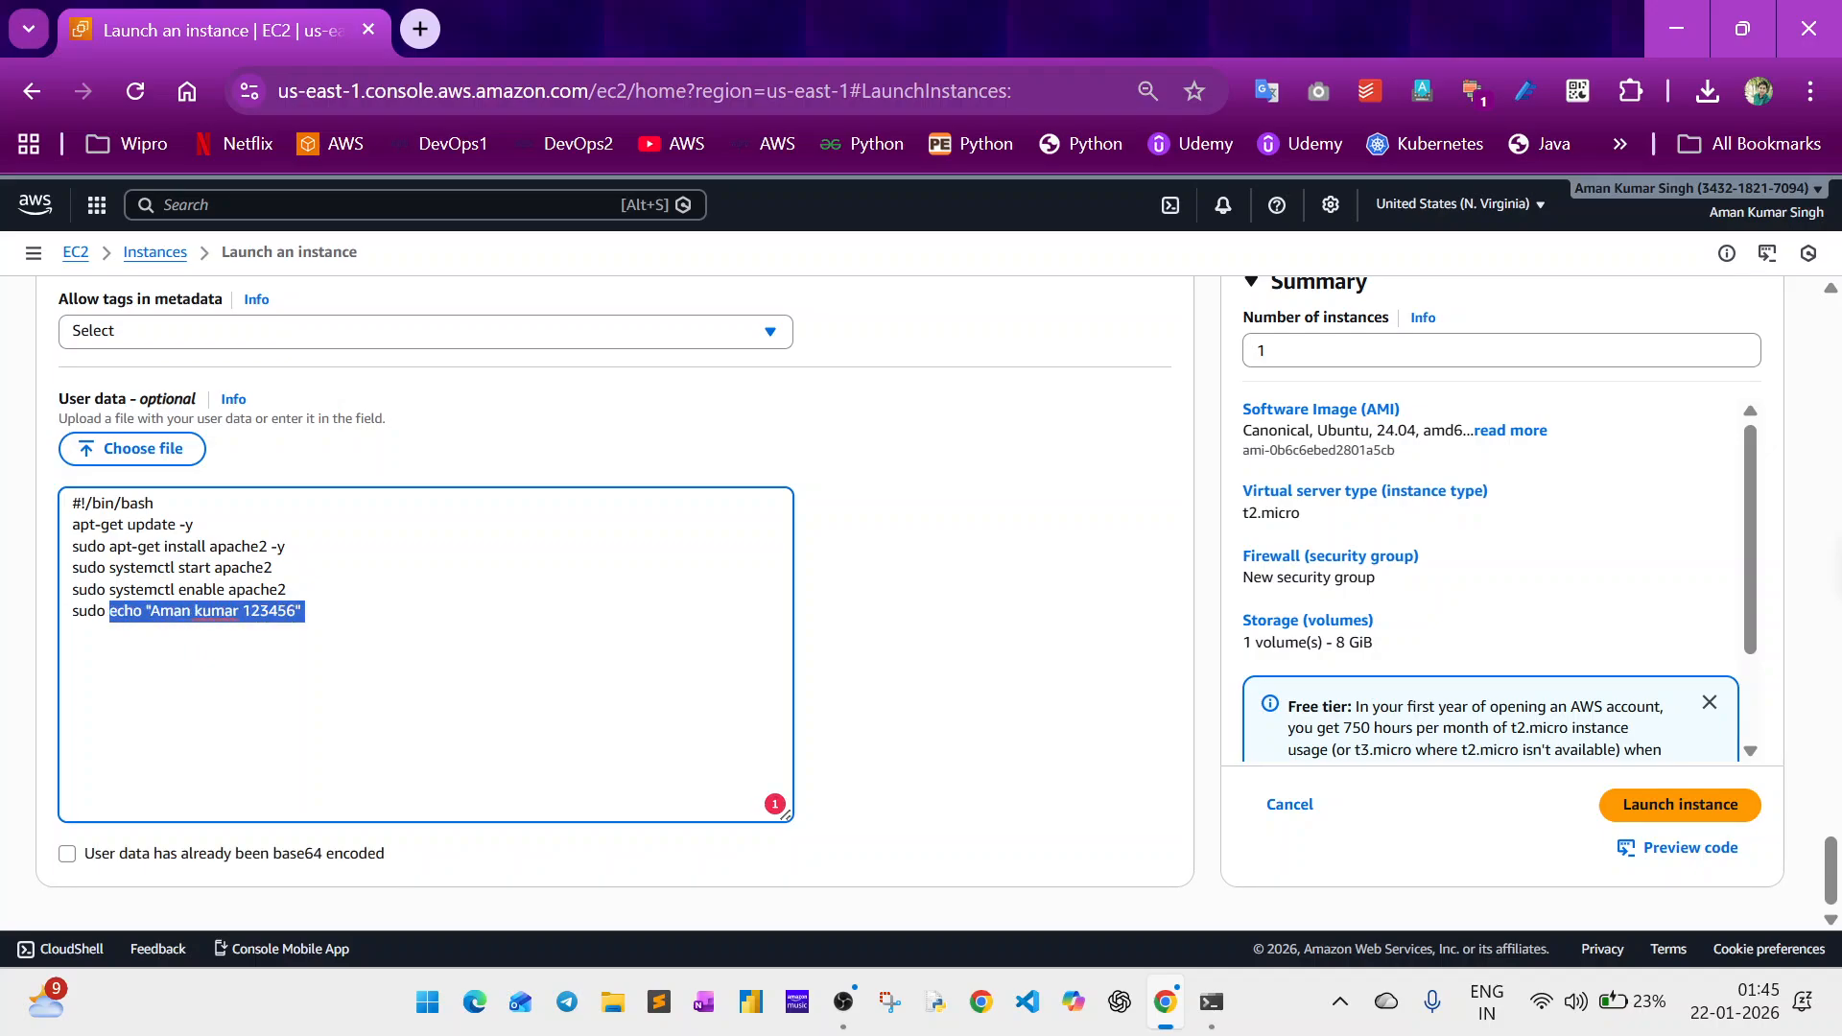
key(Left)
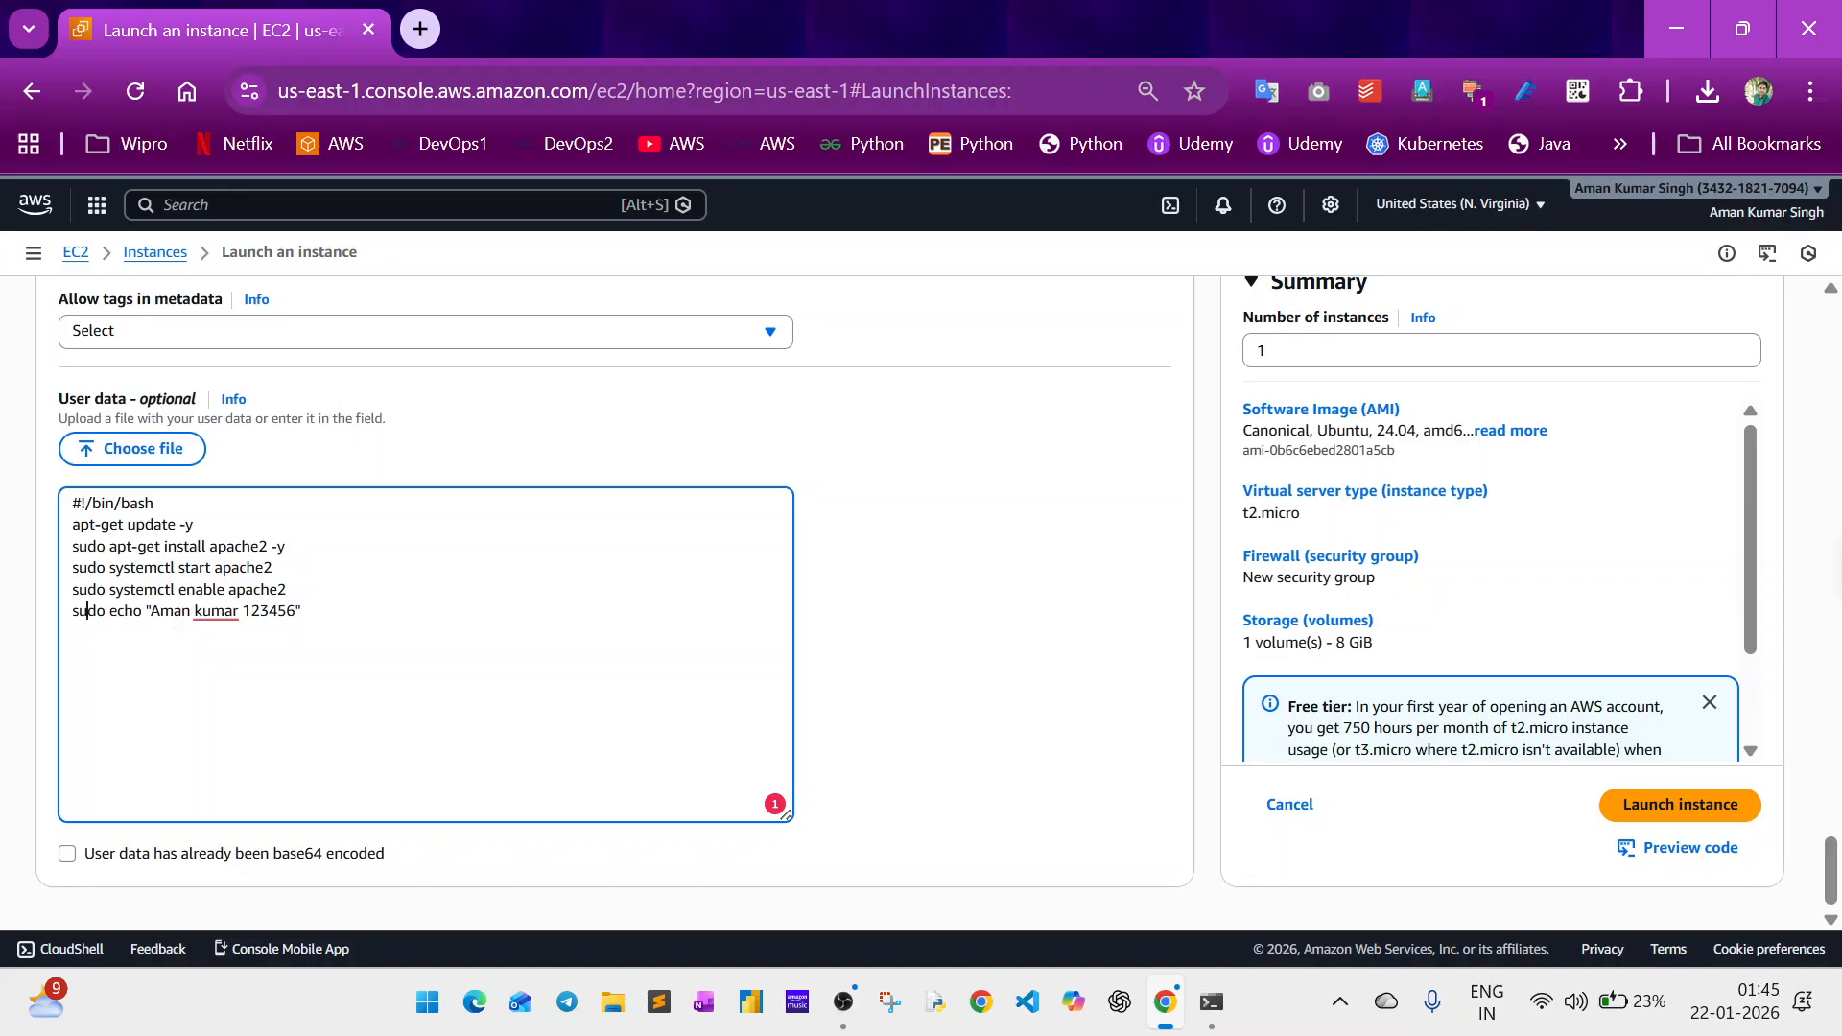
key(shift+Left)
key(shift+Left)
key(shift+Left)
key(shift+Left)
key(shift+Left)
Redirect the echo command's output to the web page by appending > /var/www/html/index.html.
click(305, 611)
text(> )
text(/)
text(b)
text(var)
text(/)
text(www)
text(/)
text(ht)
text(ml/)
text(inde)
text(x.html)
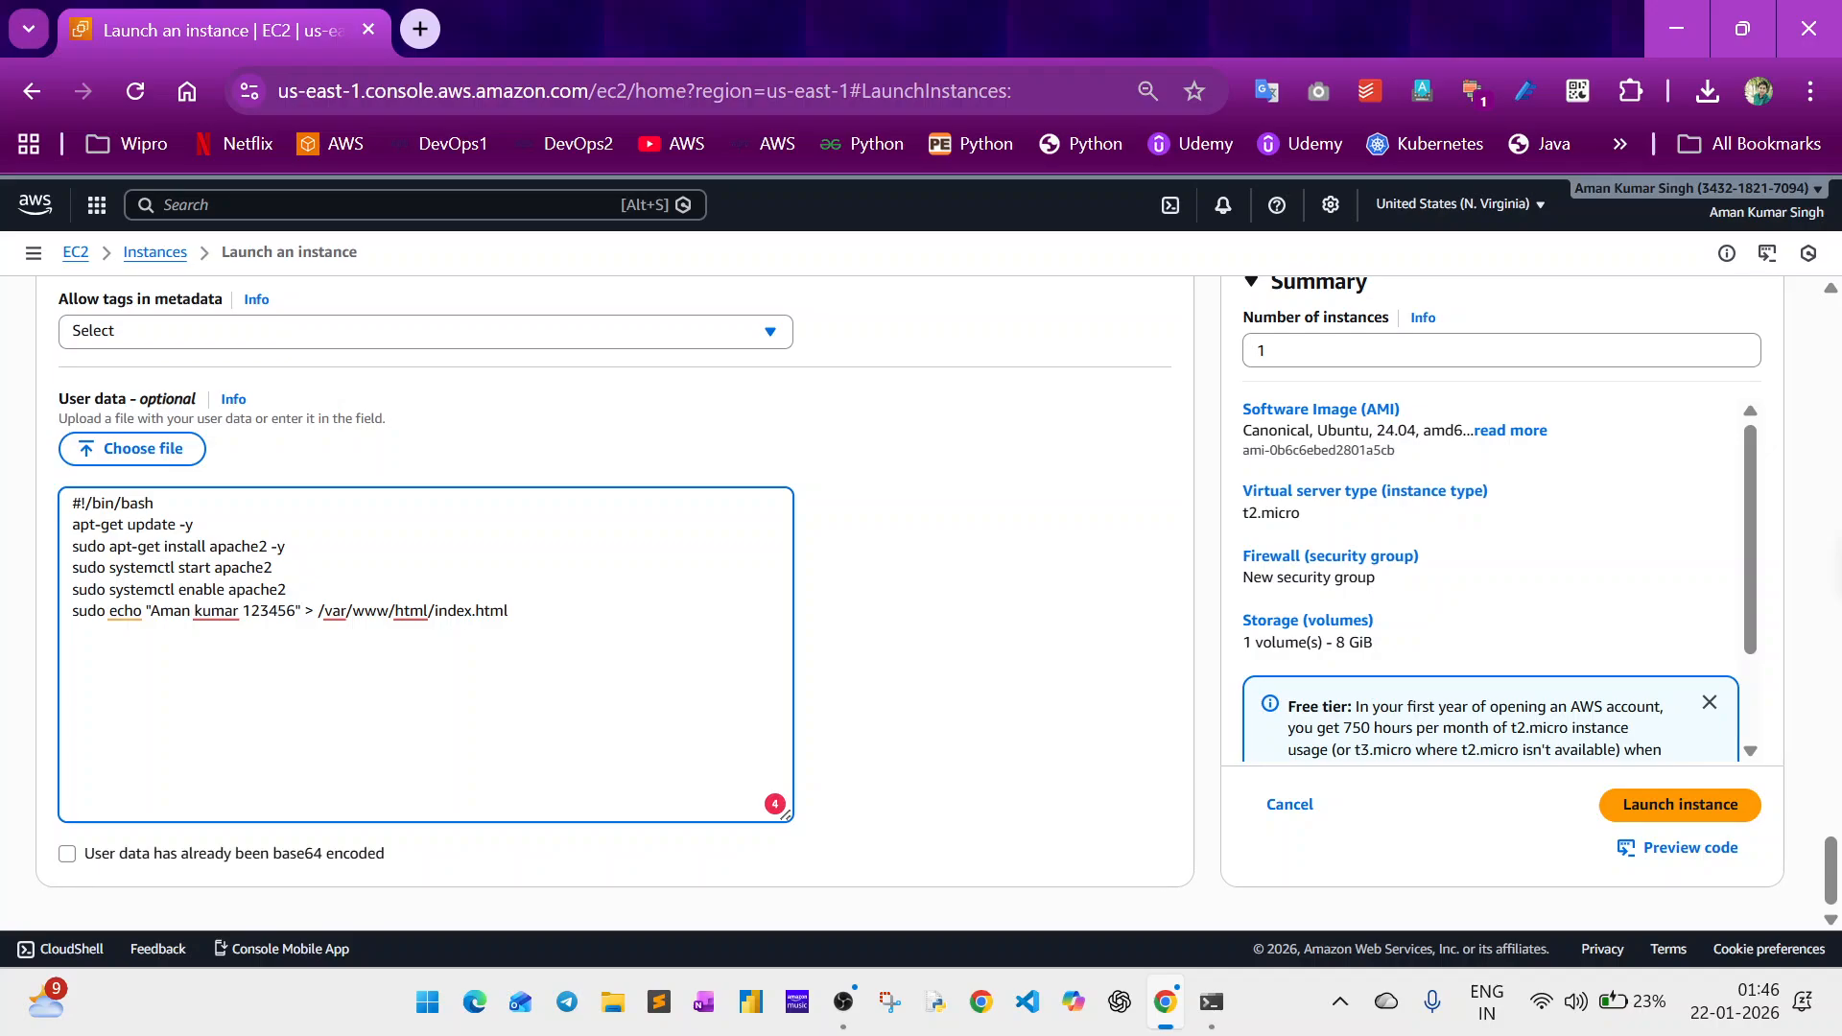
Check the /var/www/html/index.html path in the echo line and end the user data script with a new line.
drag(435, 611, 317, 611)
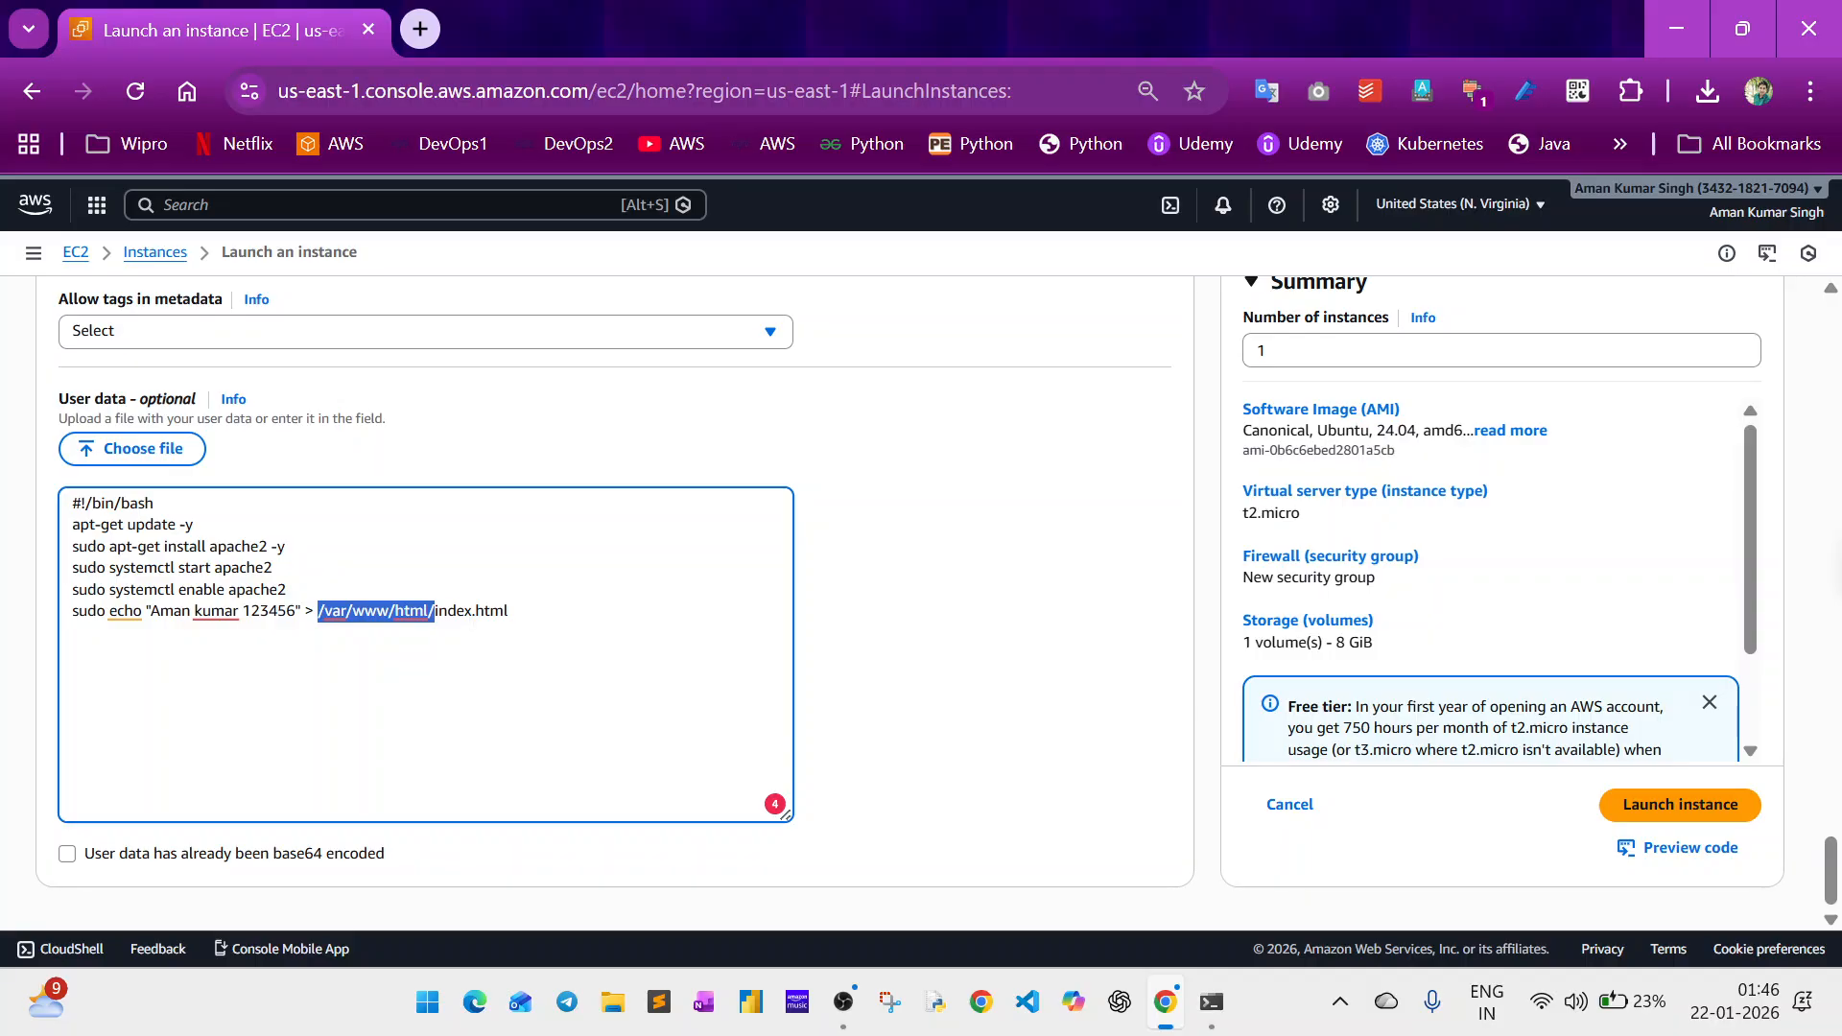
click(508, 612)
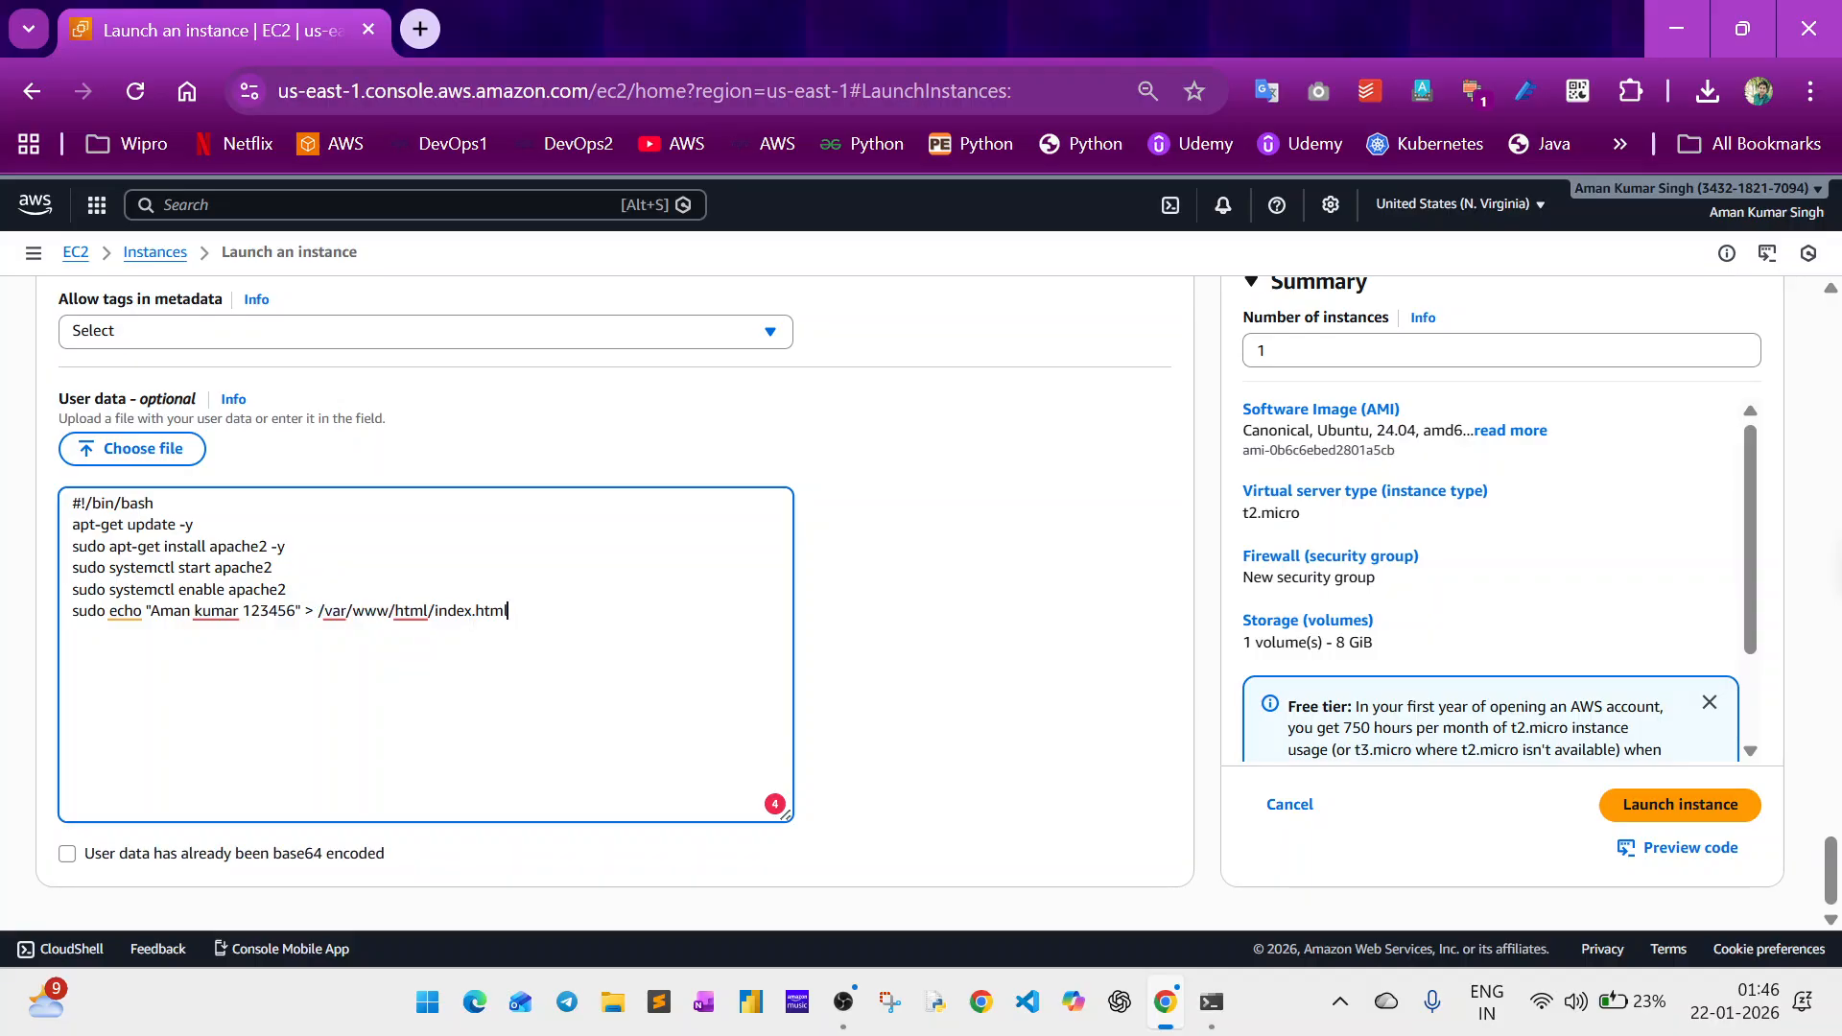
drag(317, 611, 510, 612)
click(509, 612)
key(Return)
click(972, 639)
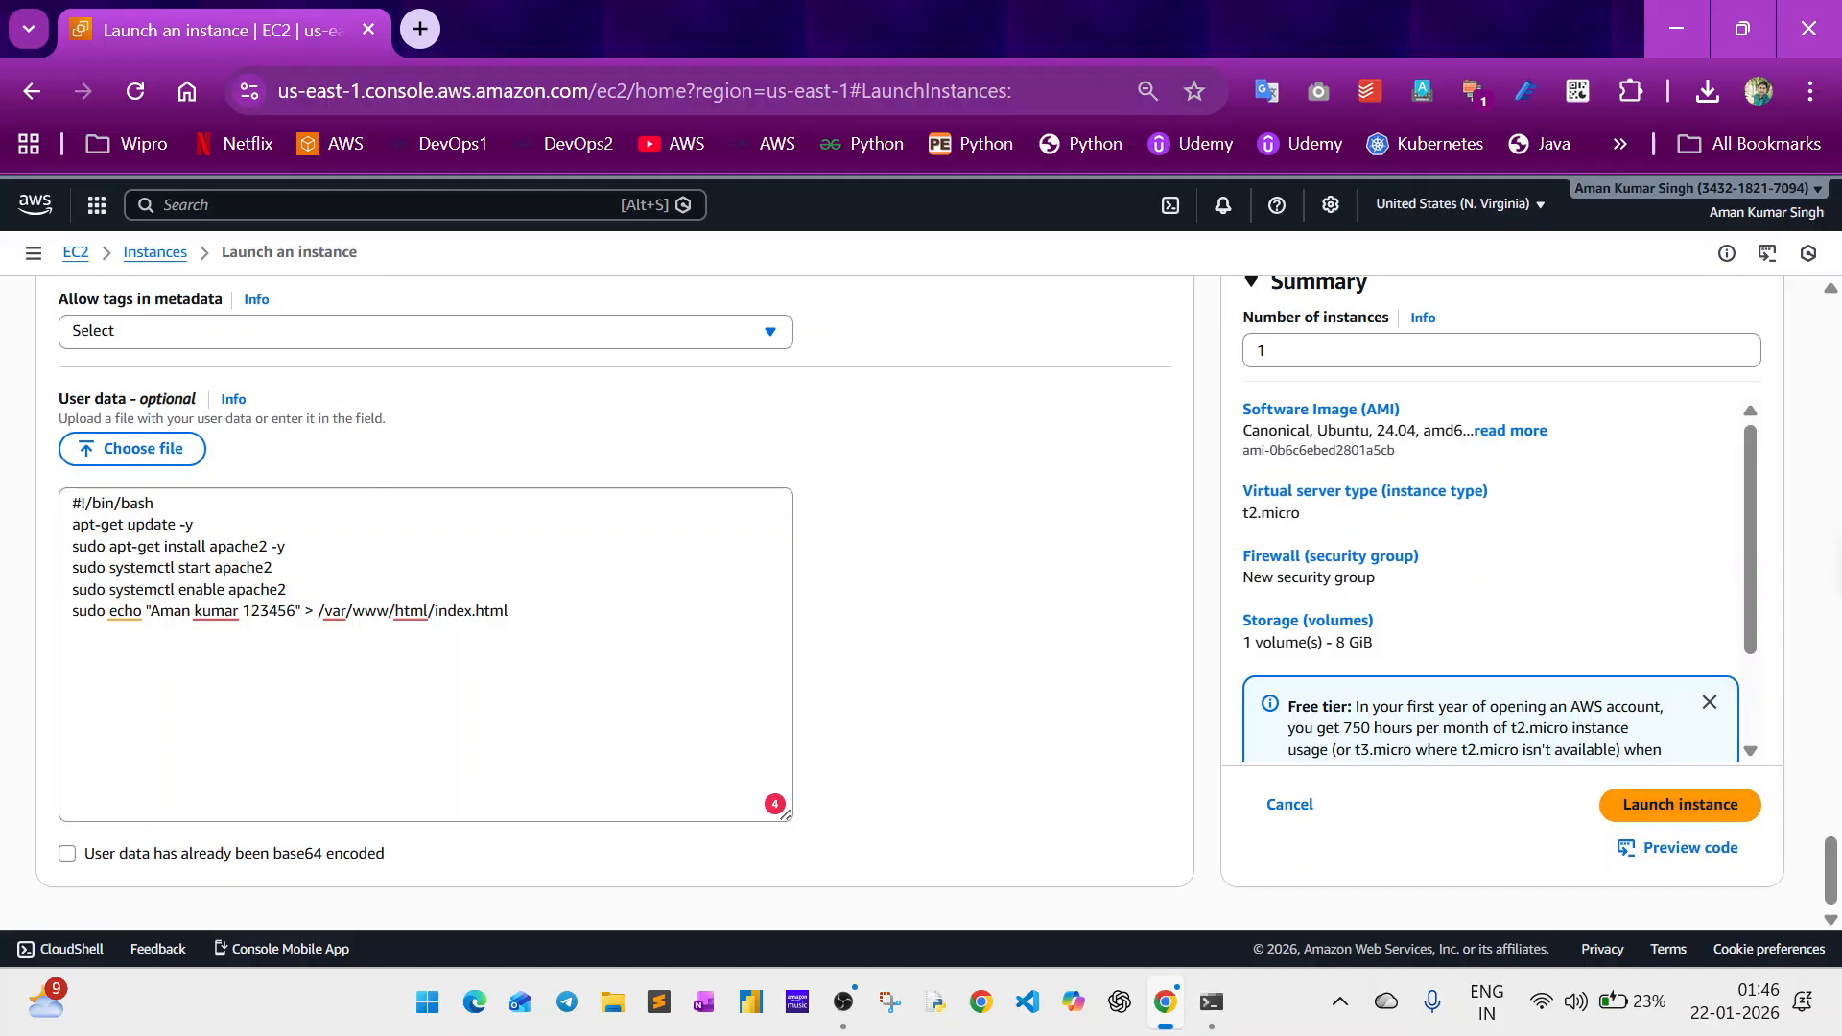
Copy the complete user data script into a blank Notepad document and return to the browser.
click(426, 671)
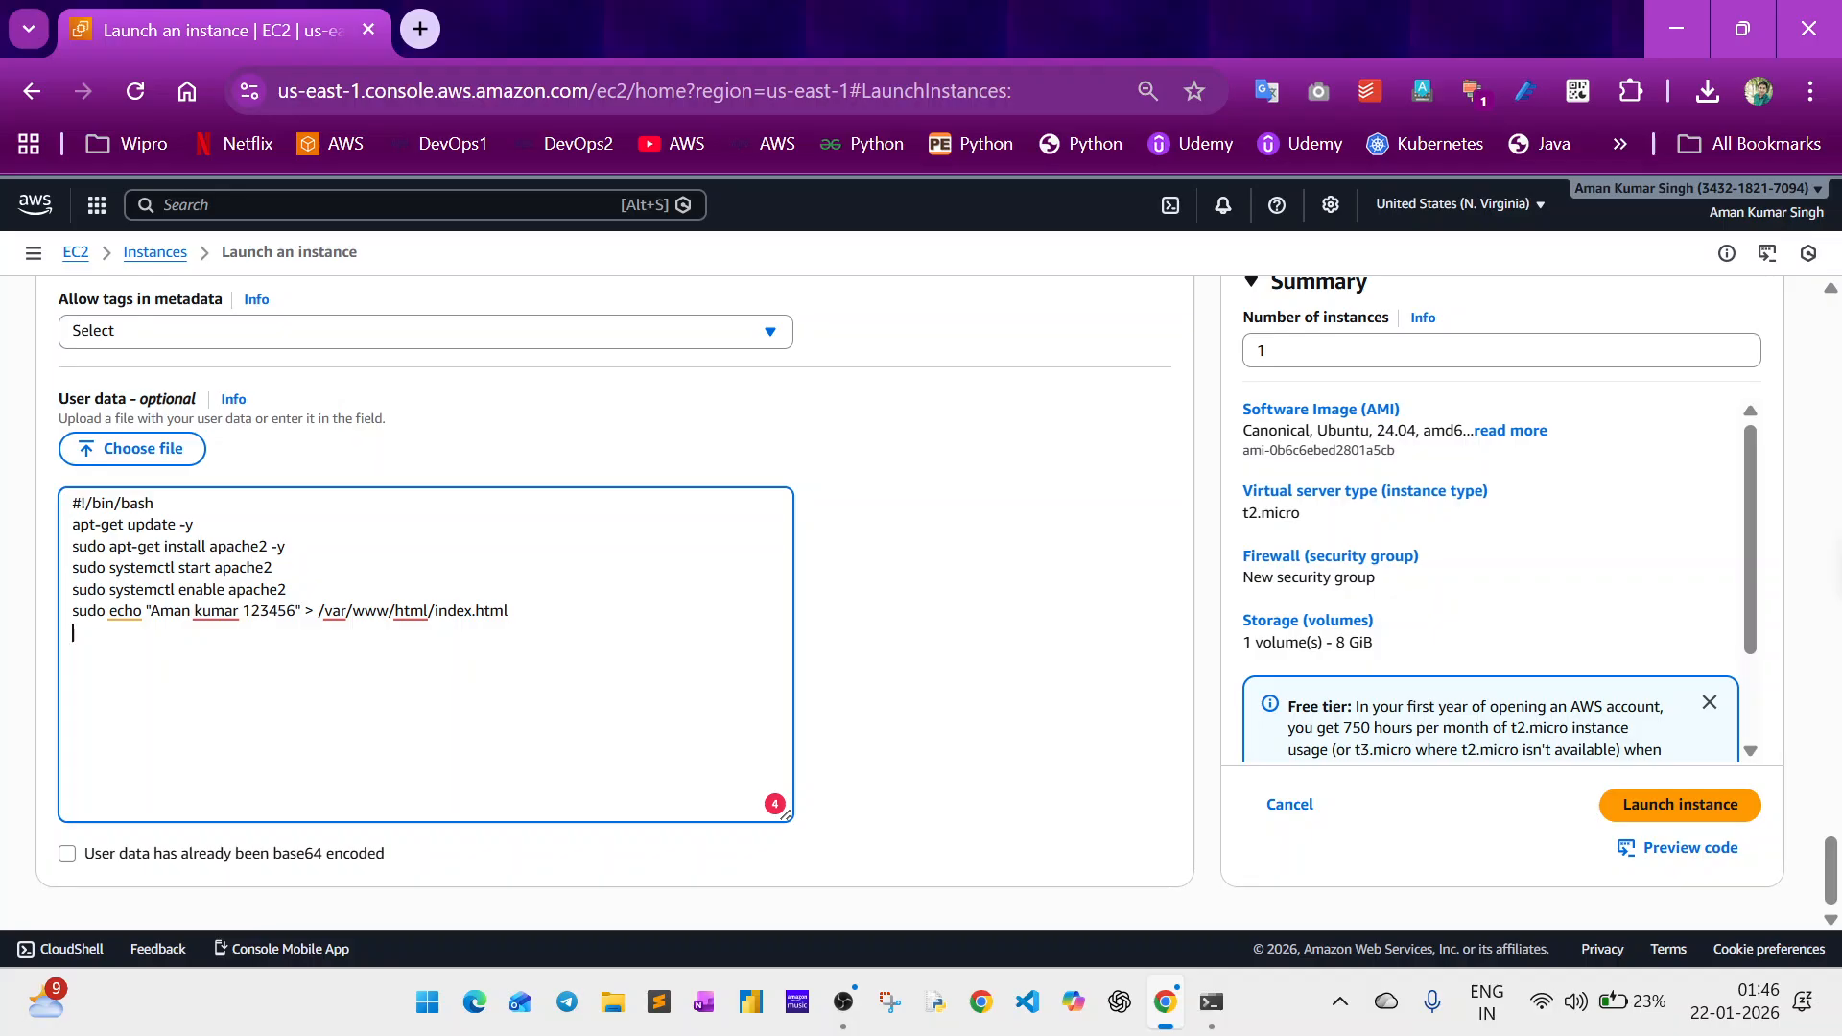
key(ctrl+a)
key(ctrl+c)
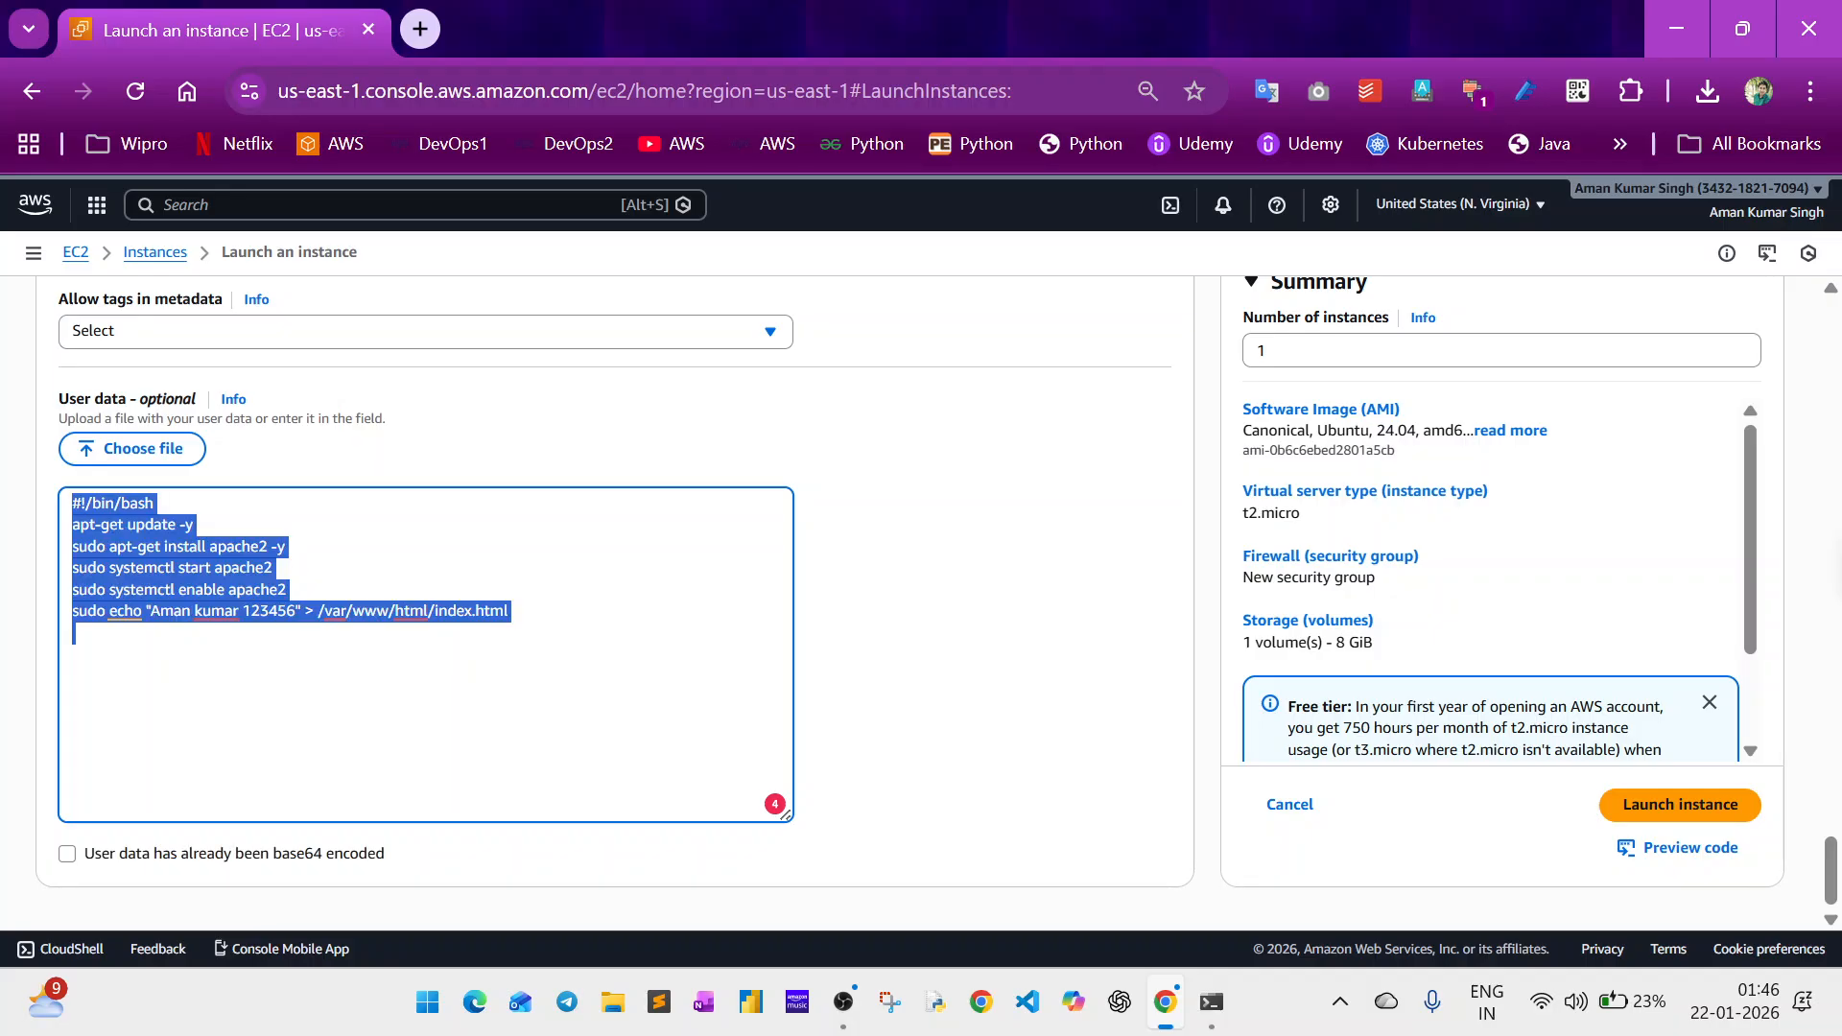
key(super+r)
key(Return)
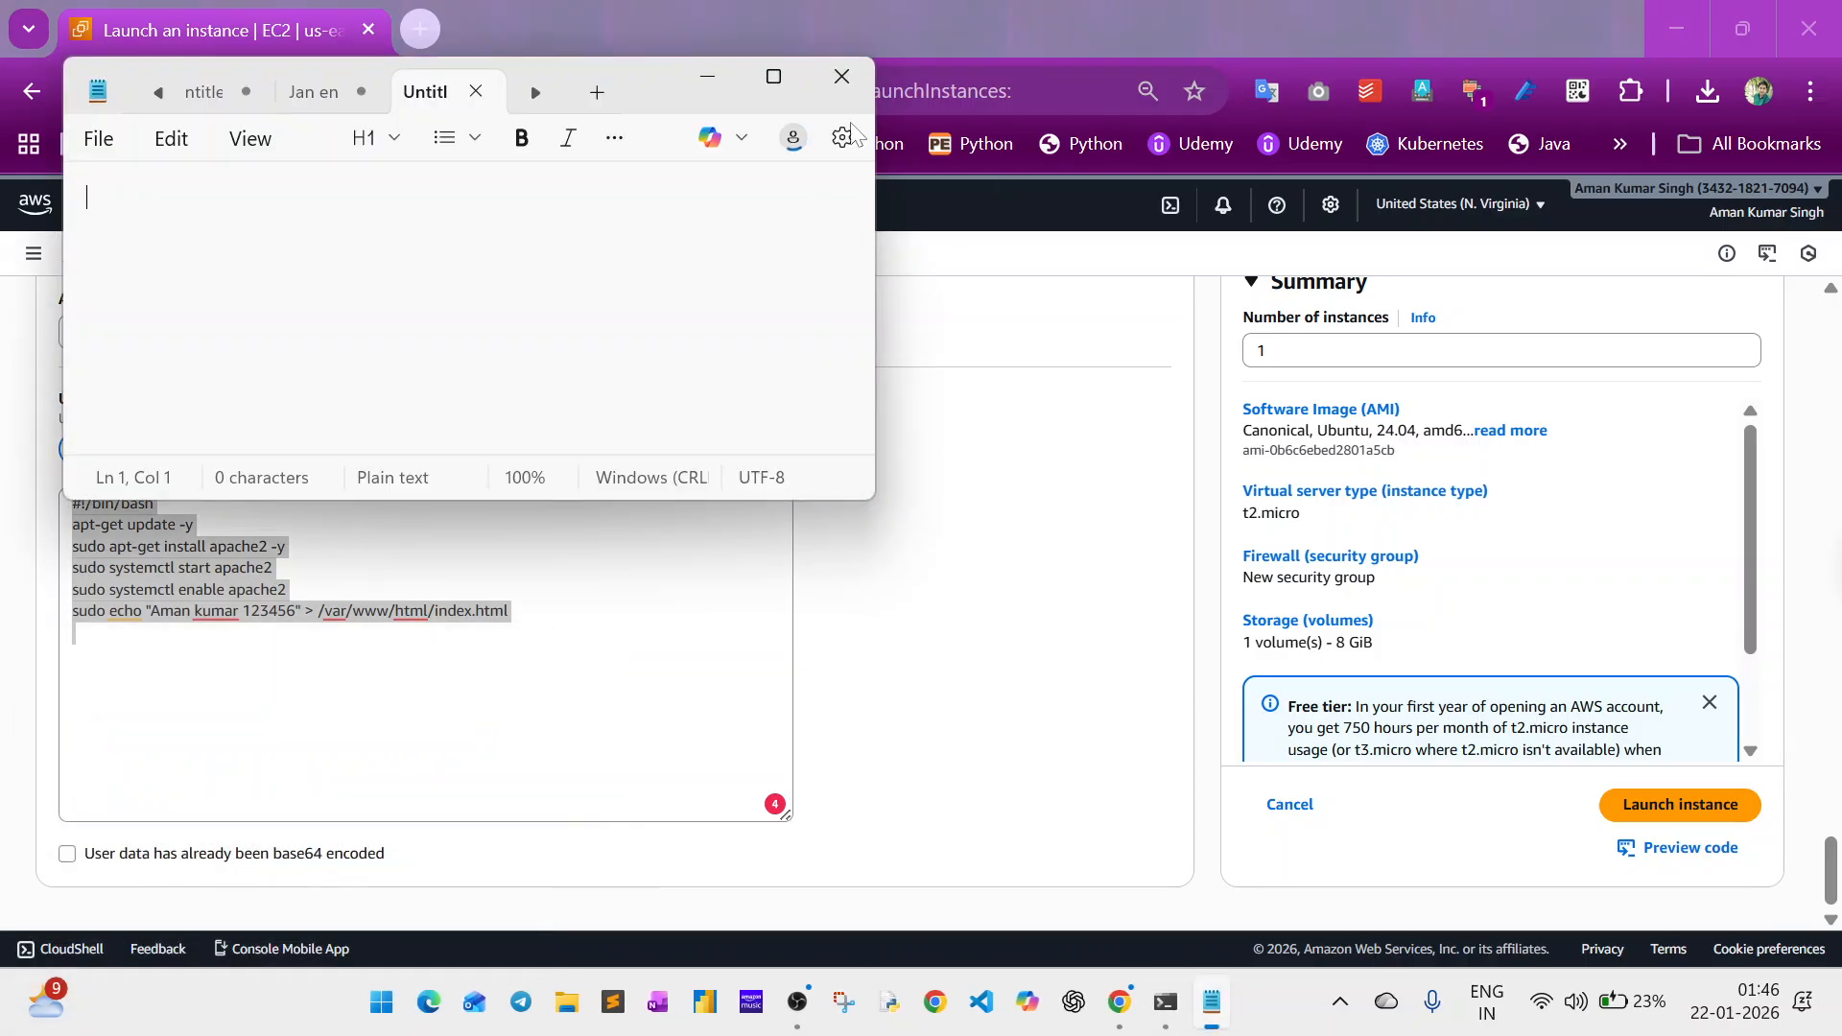
key(ctrl+v)
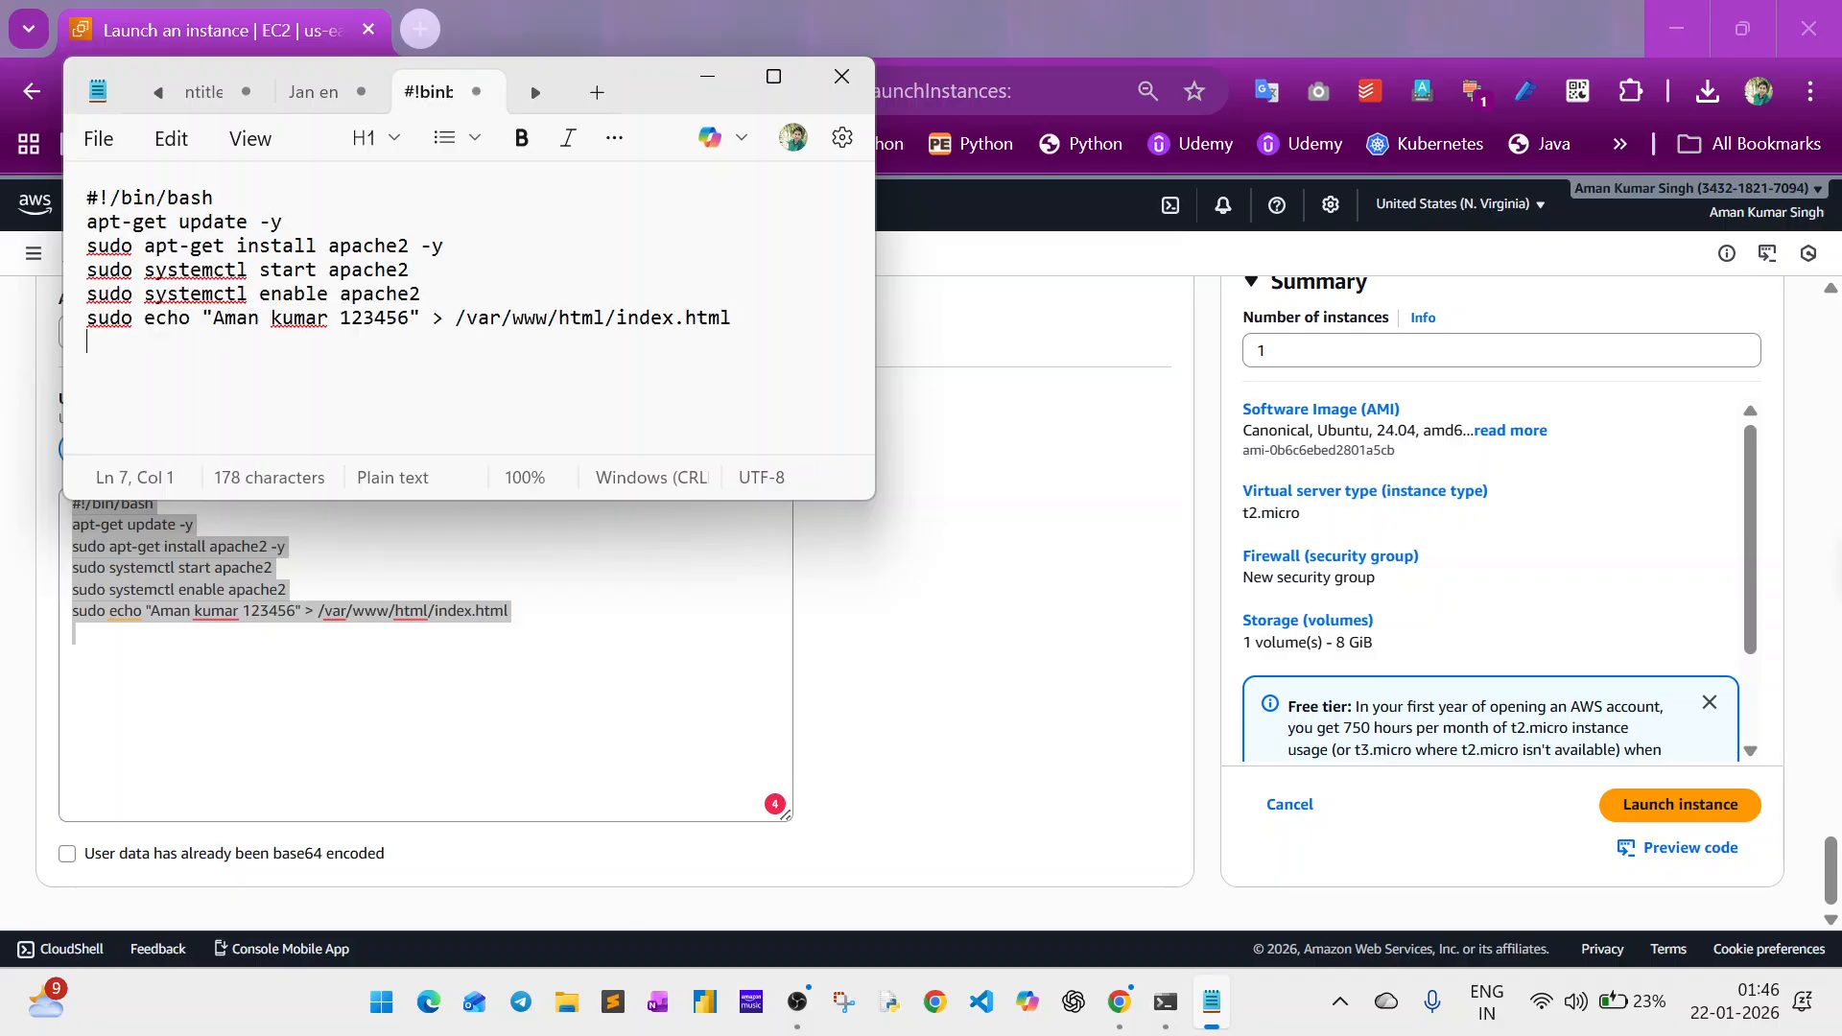
click(1031, 518)
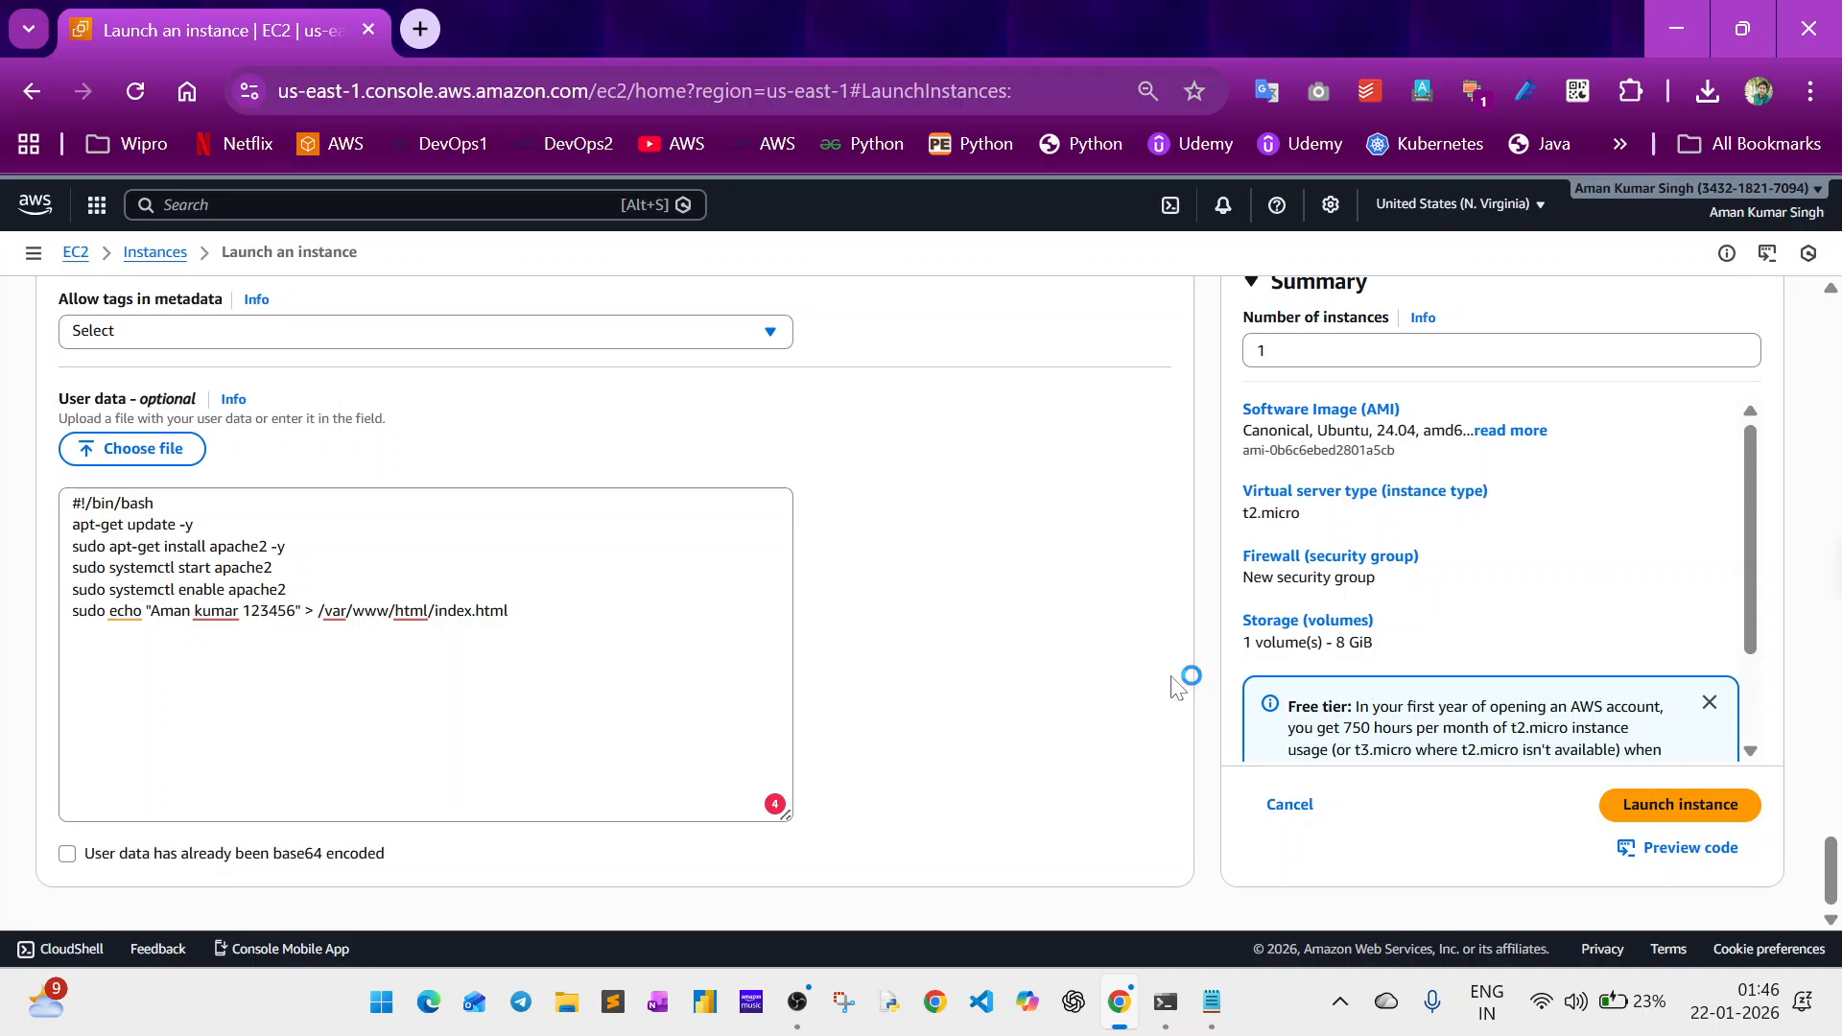
Launch the configured EC2 instance and open its details page.
click(508, 612)
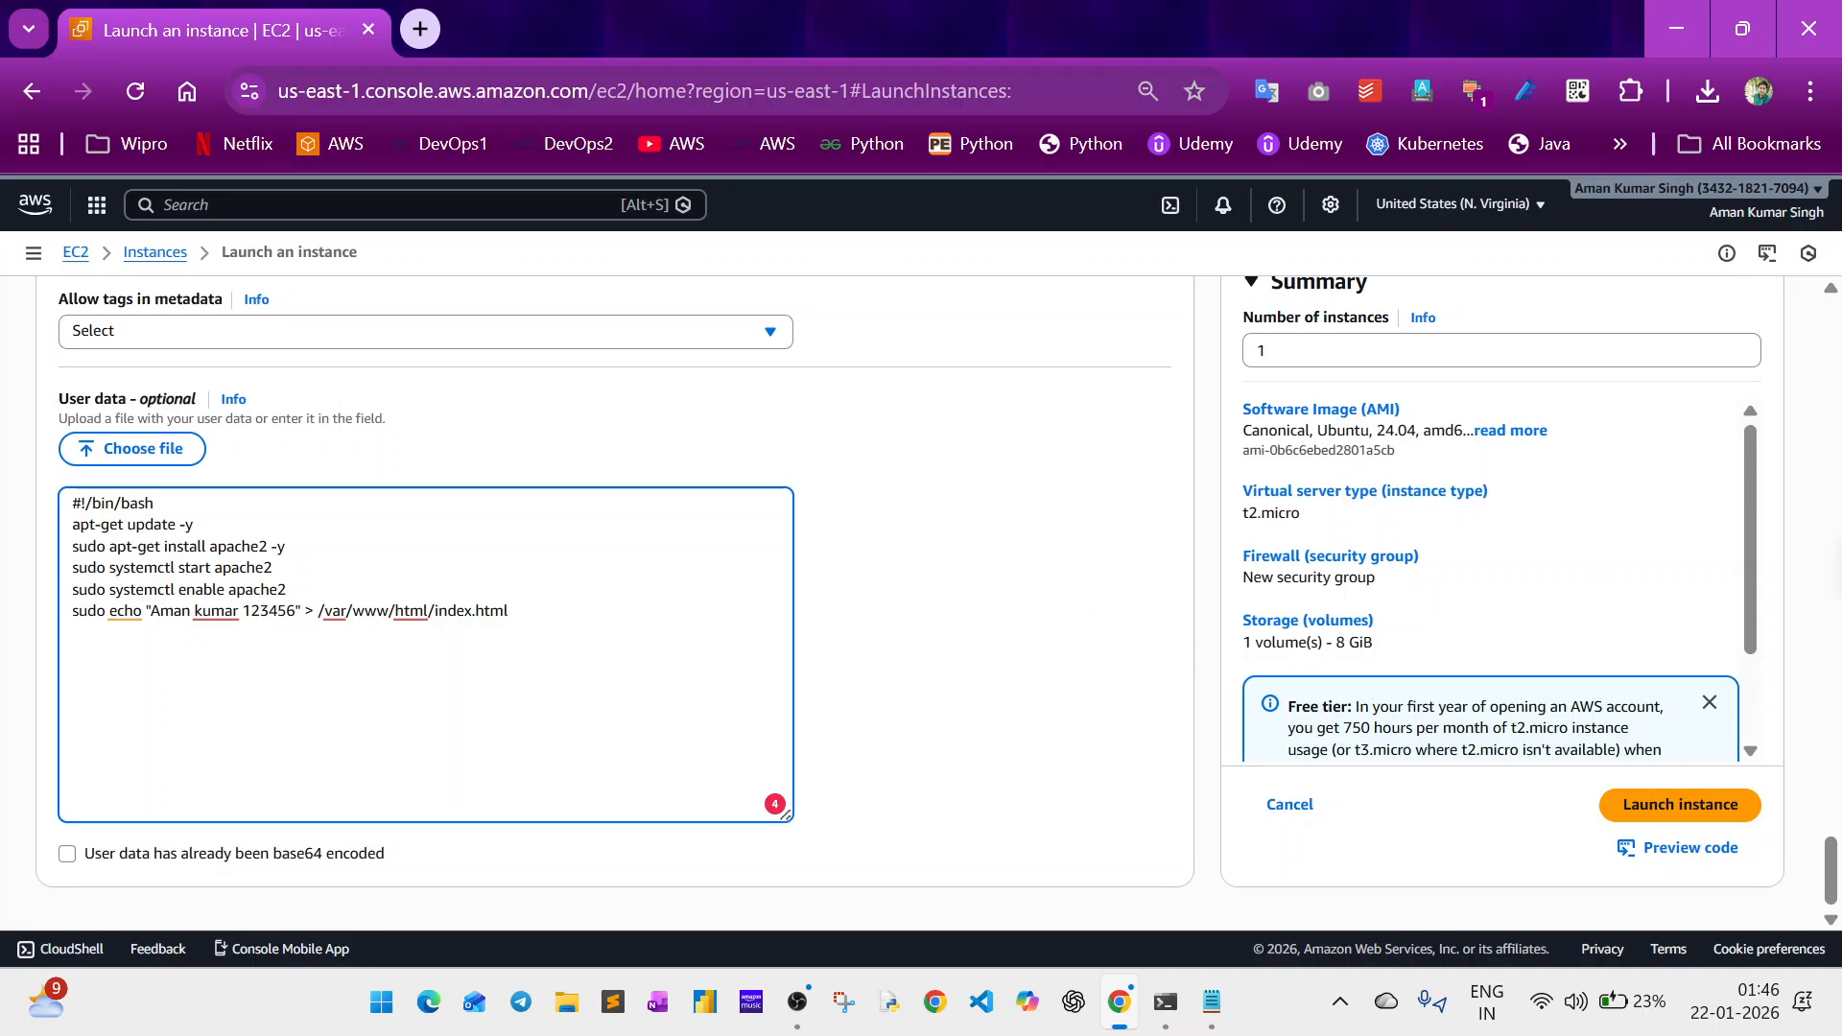
click(1663, 815)
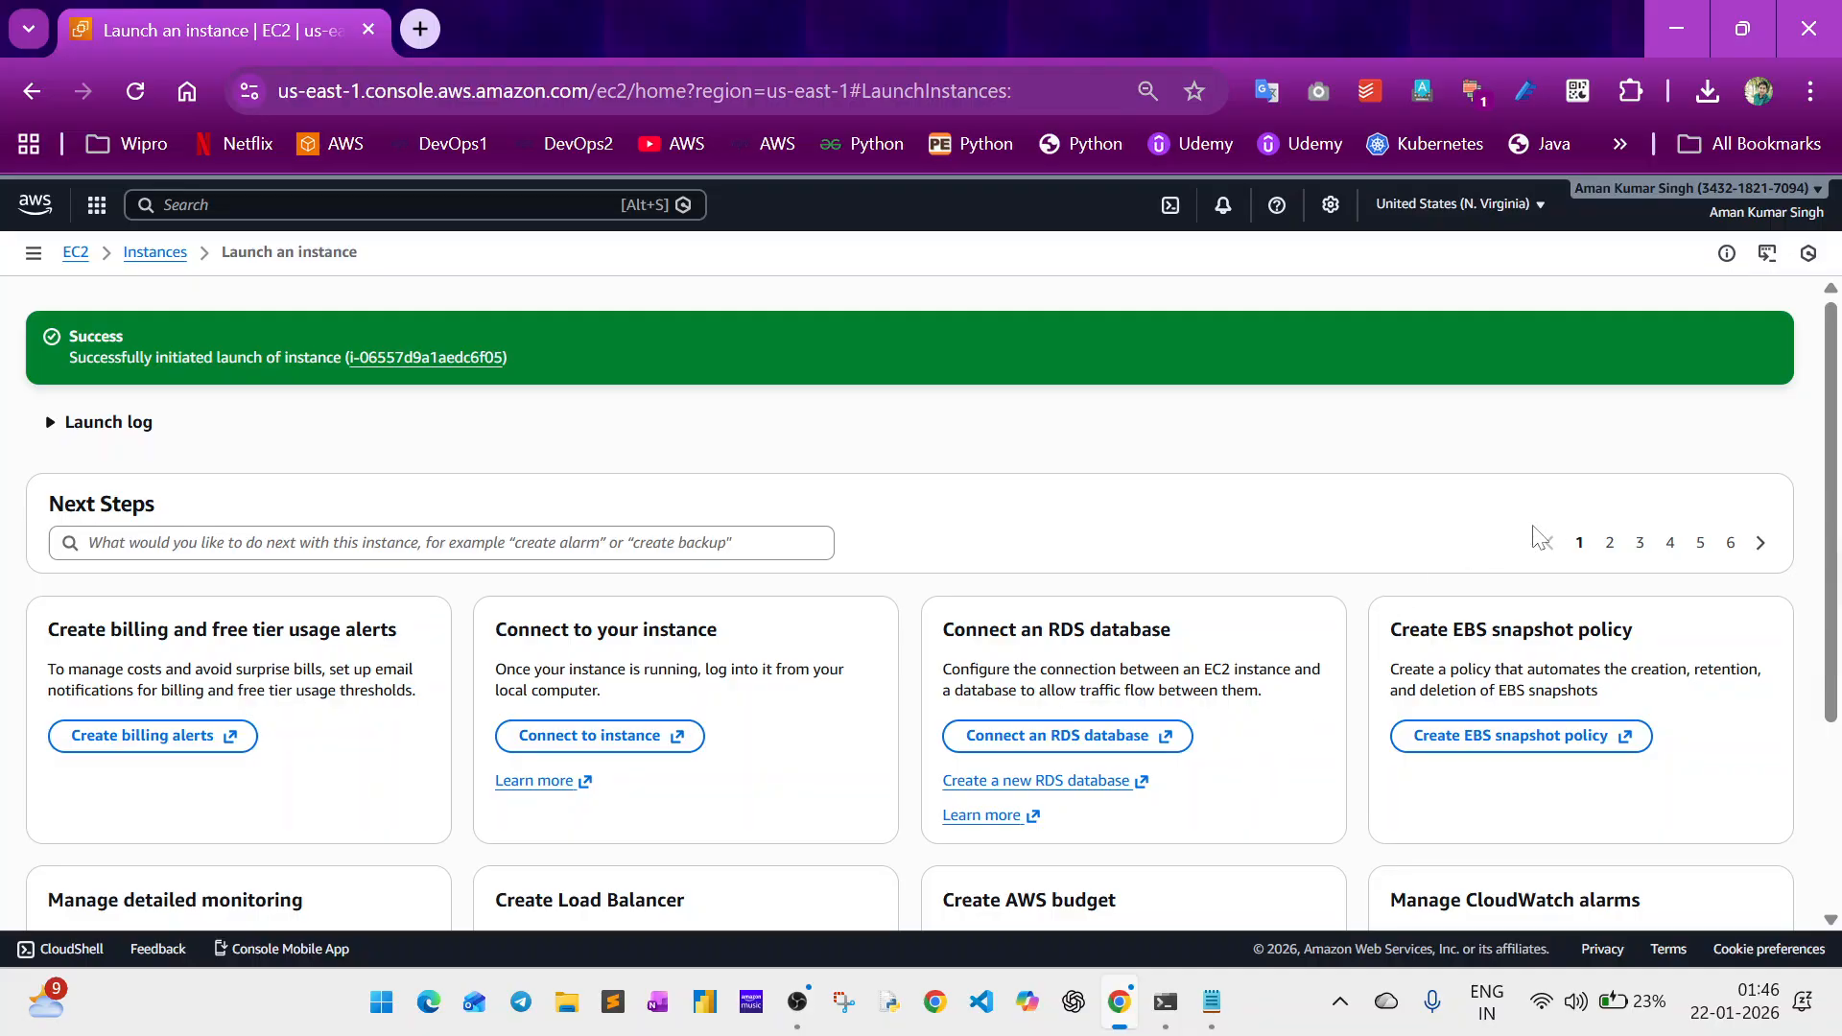
click(428, 357)
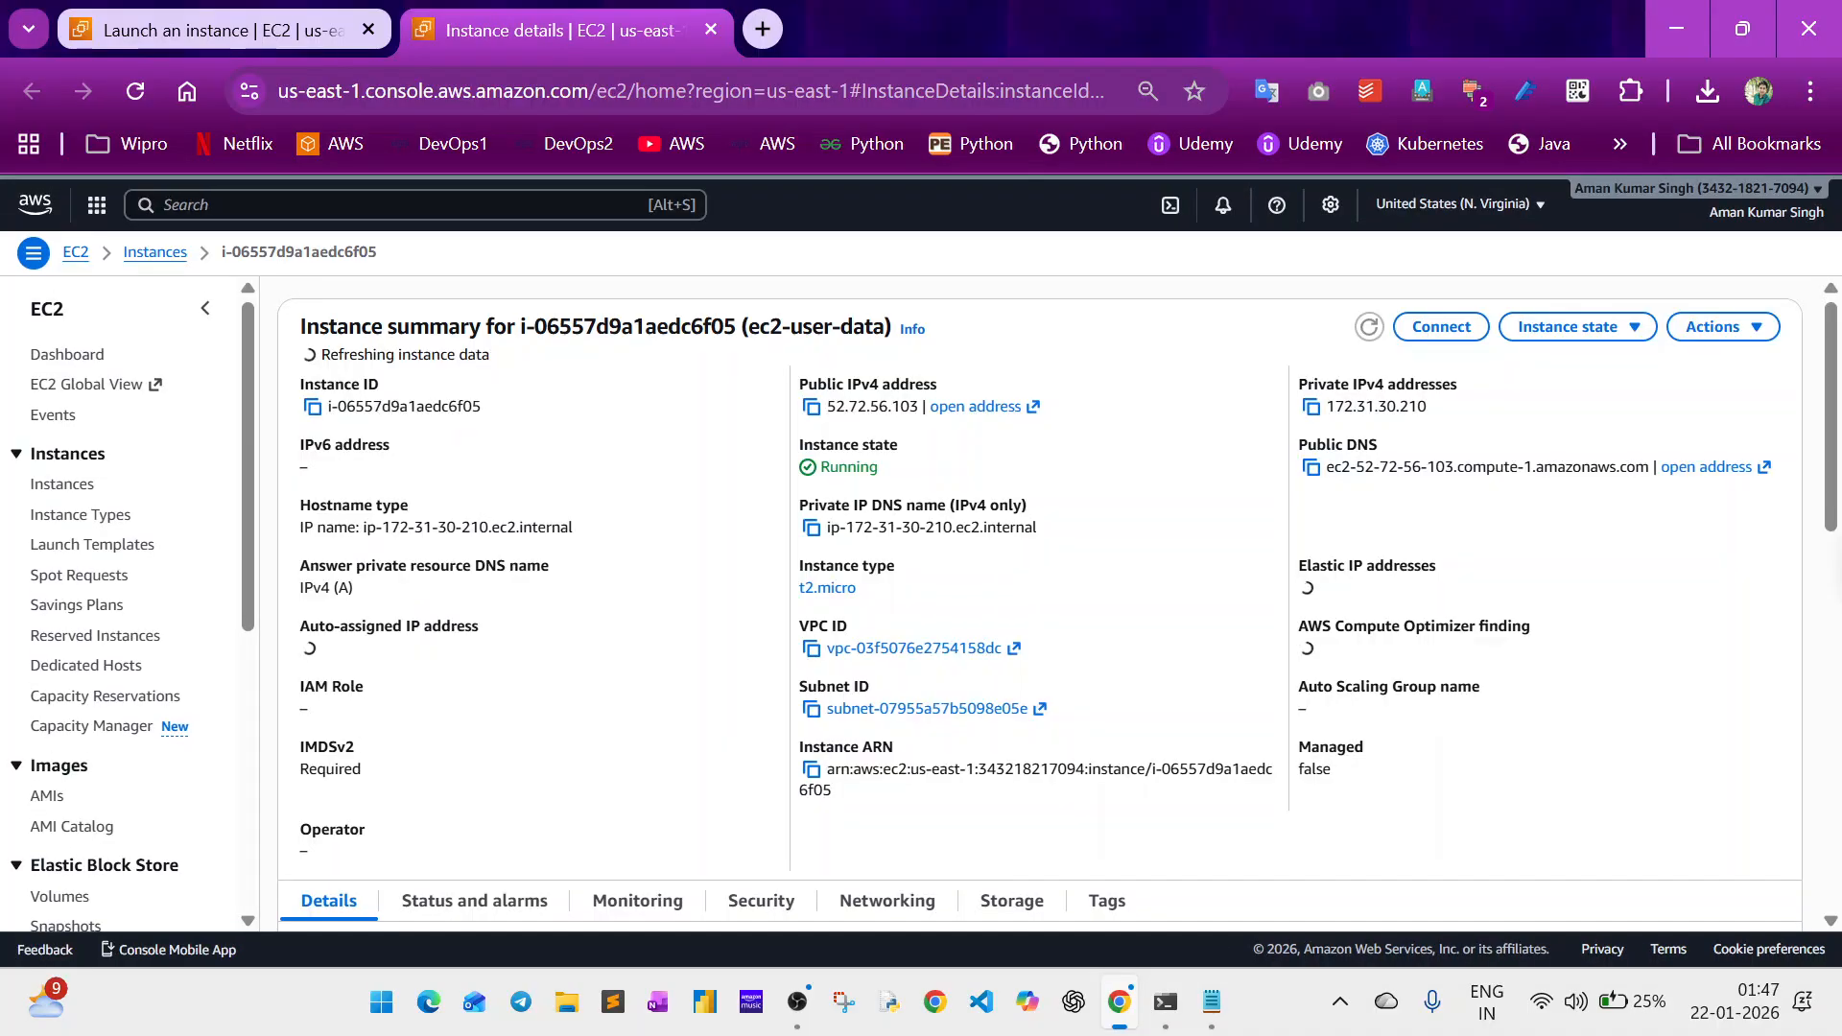
Copy the public IPv4 address of the ec2-user-data instance from the Instances list and switch to Command Prompt.
click(88, 492)
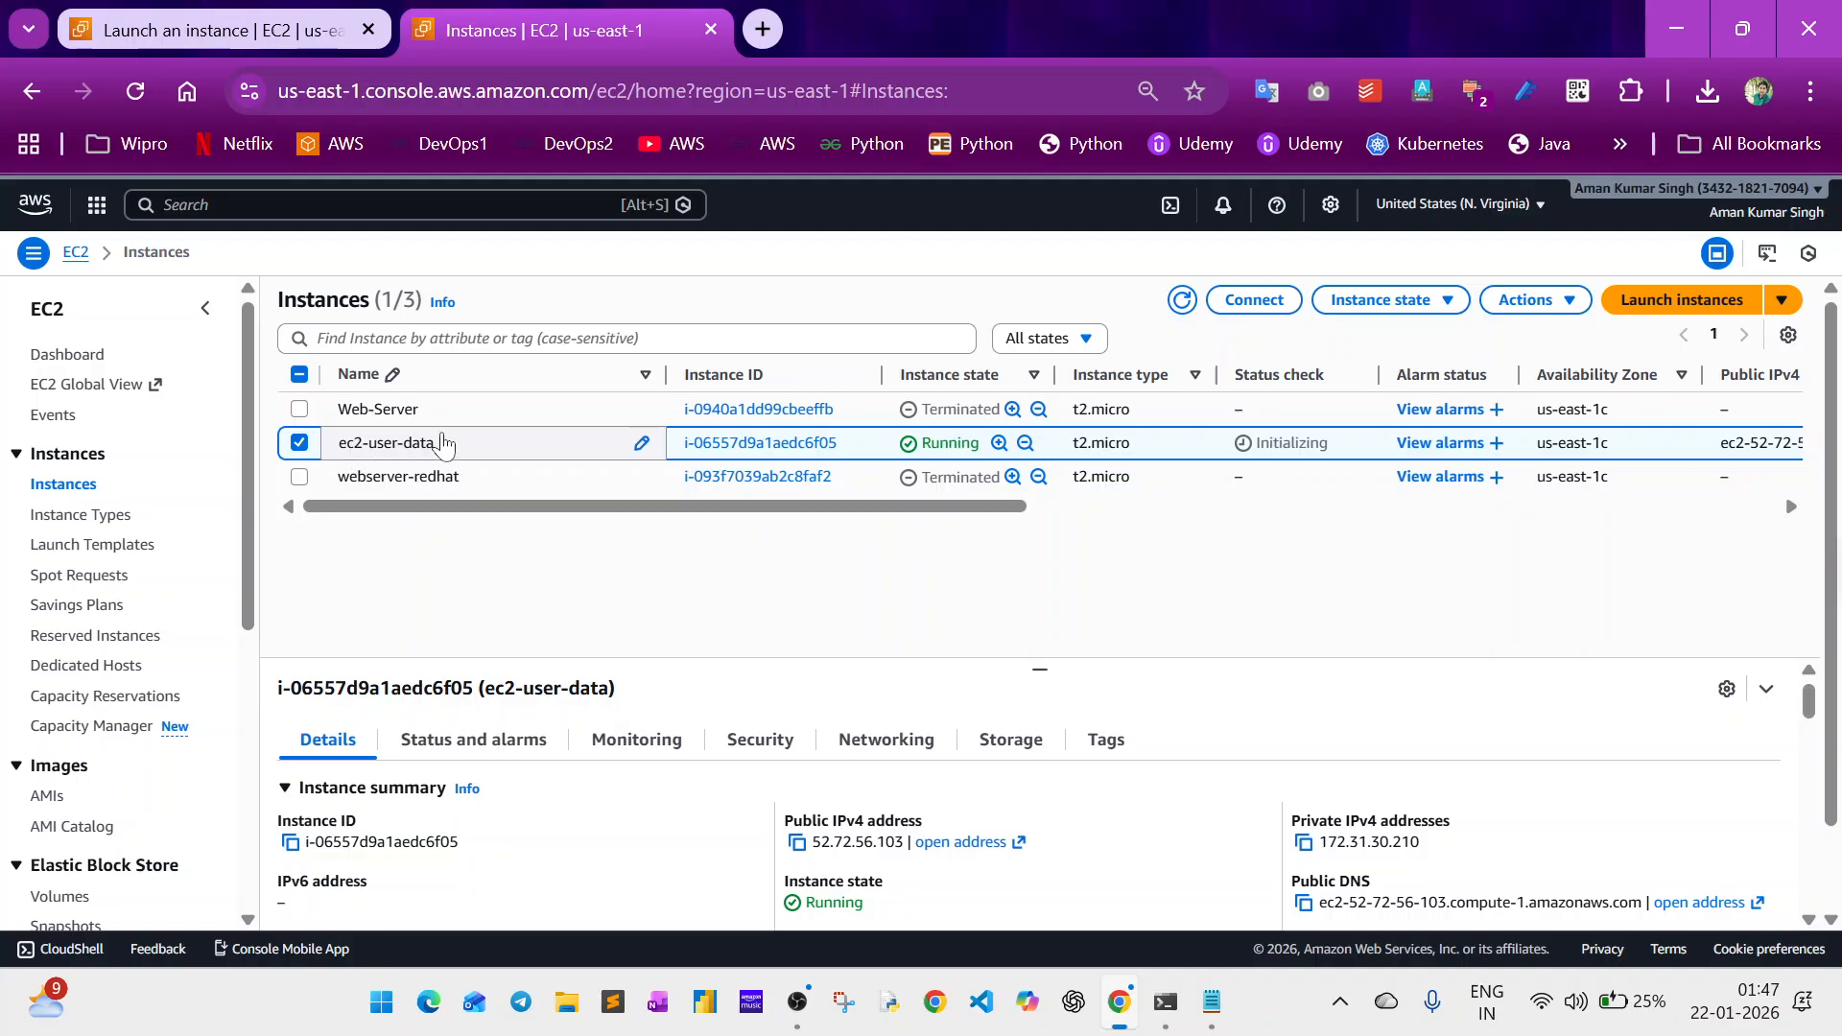
click(797, 842)
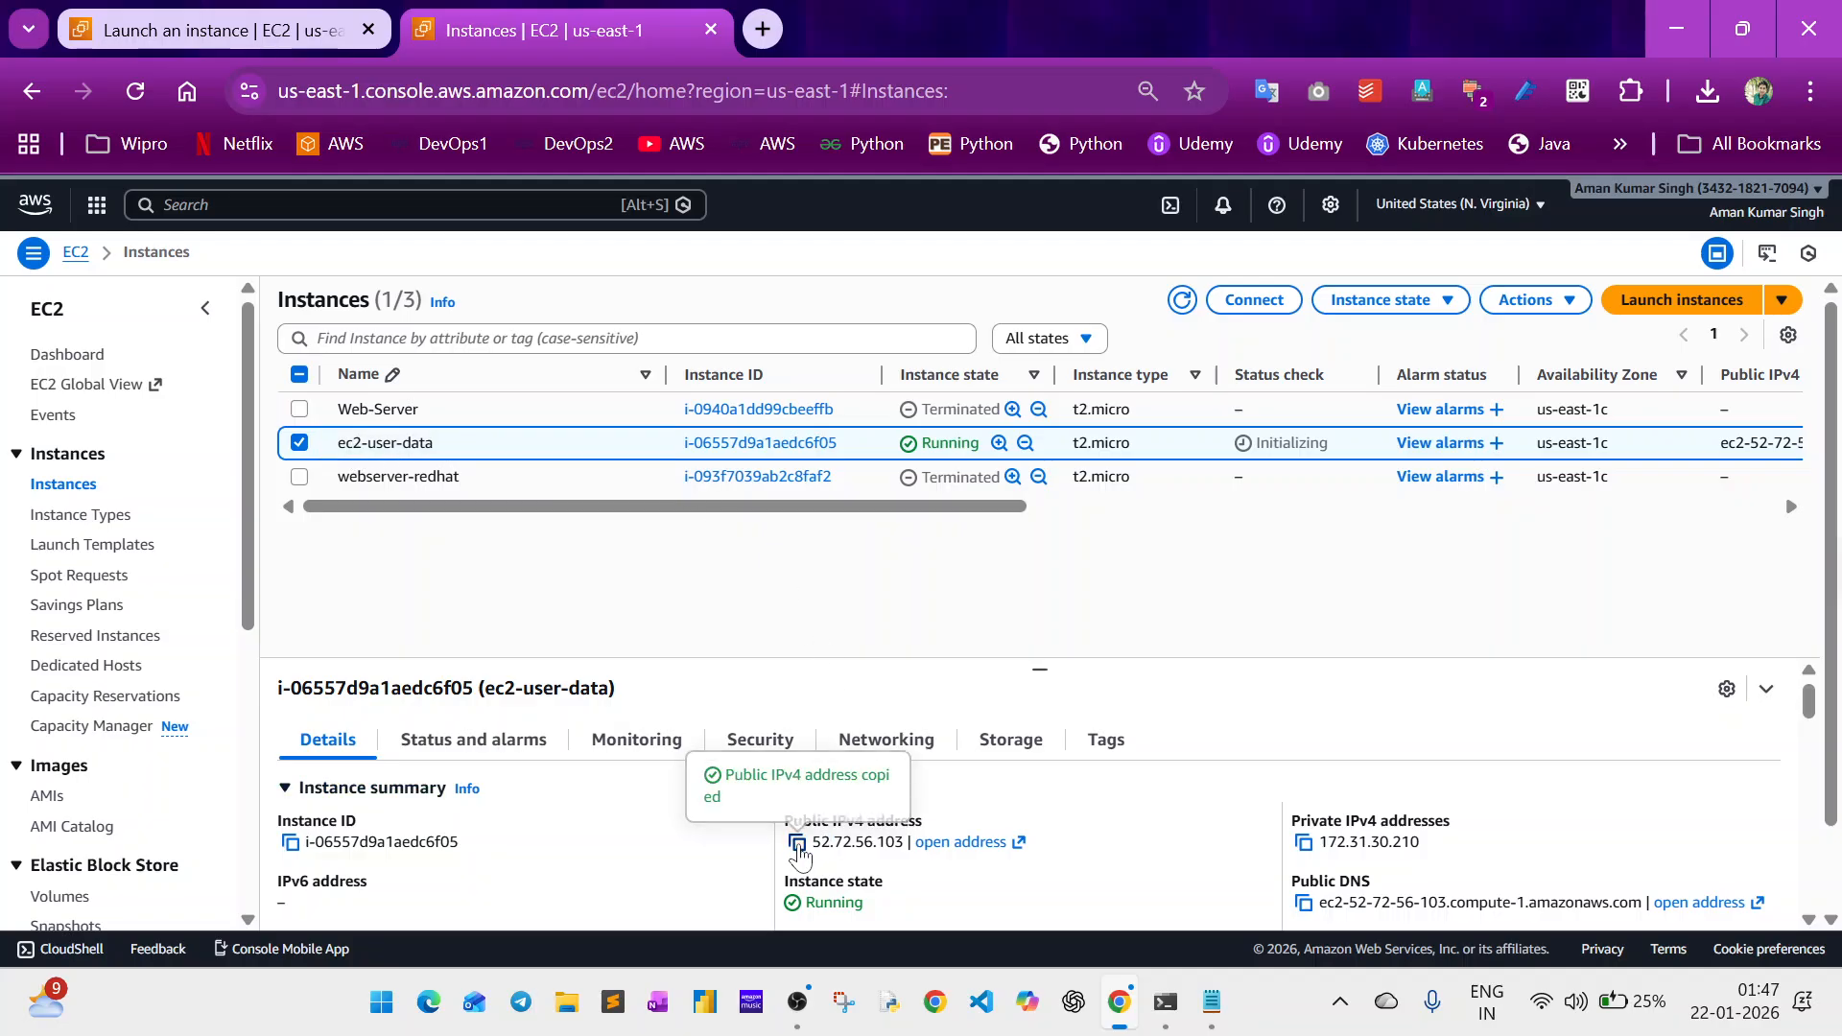
key(alt+Tab)
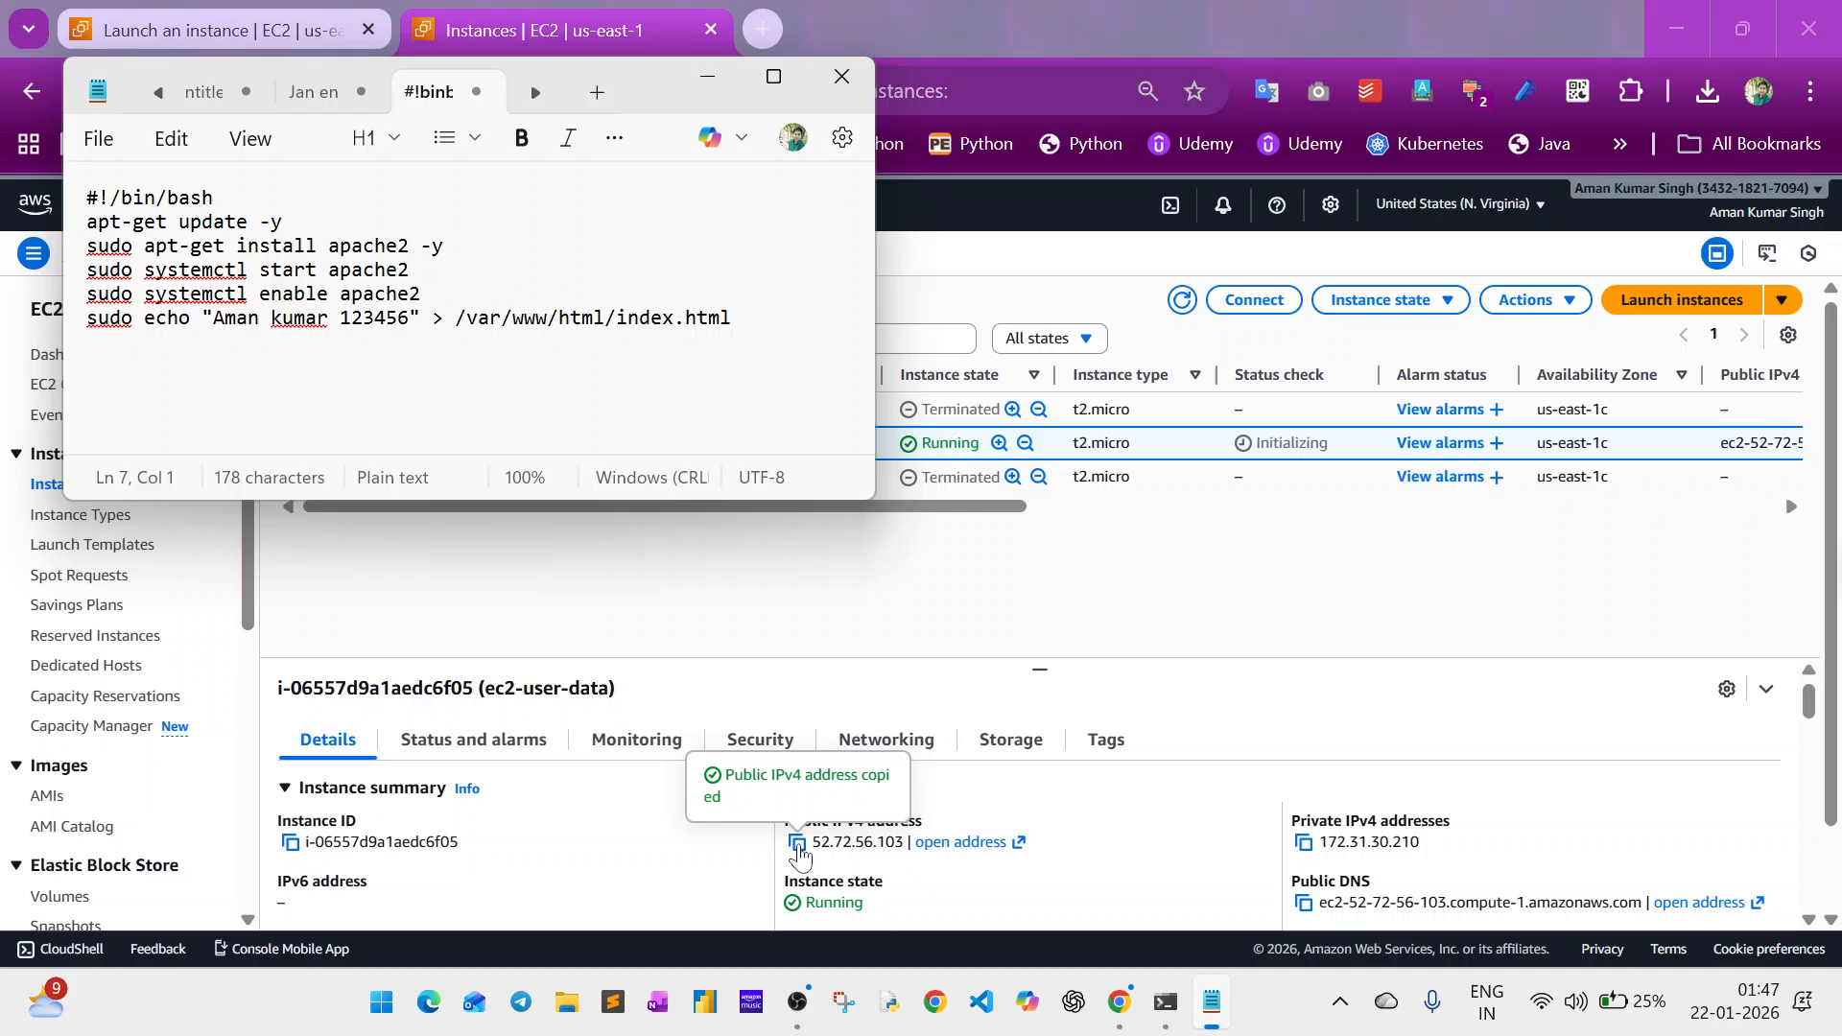
key(alt+Tab)
key(alt+Tab+Tab)
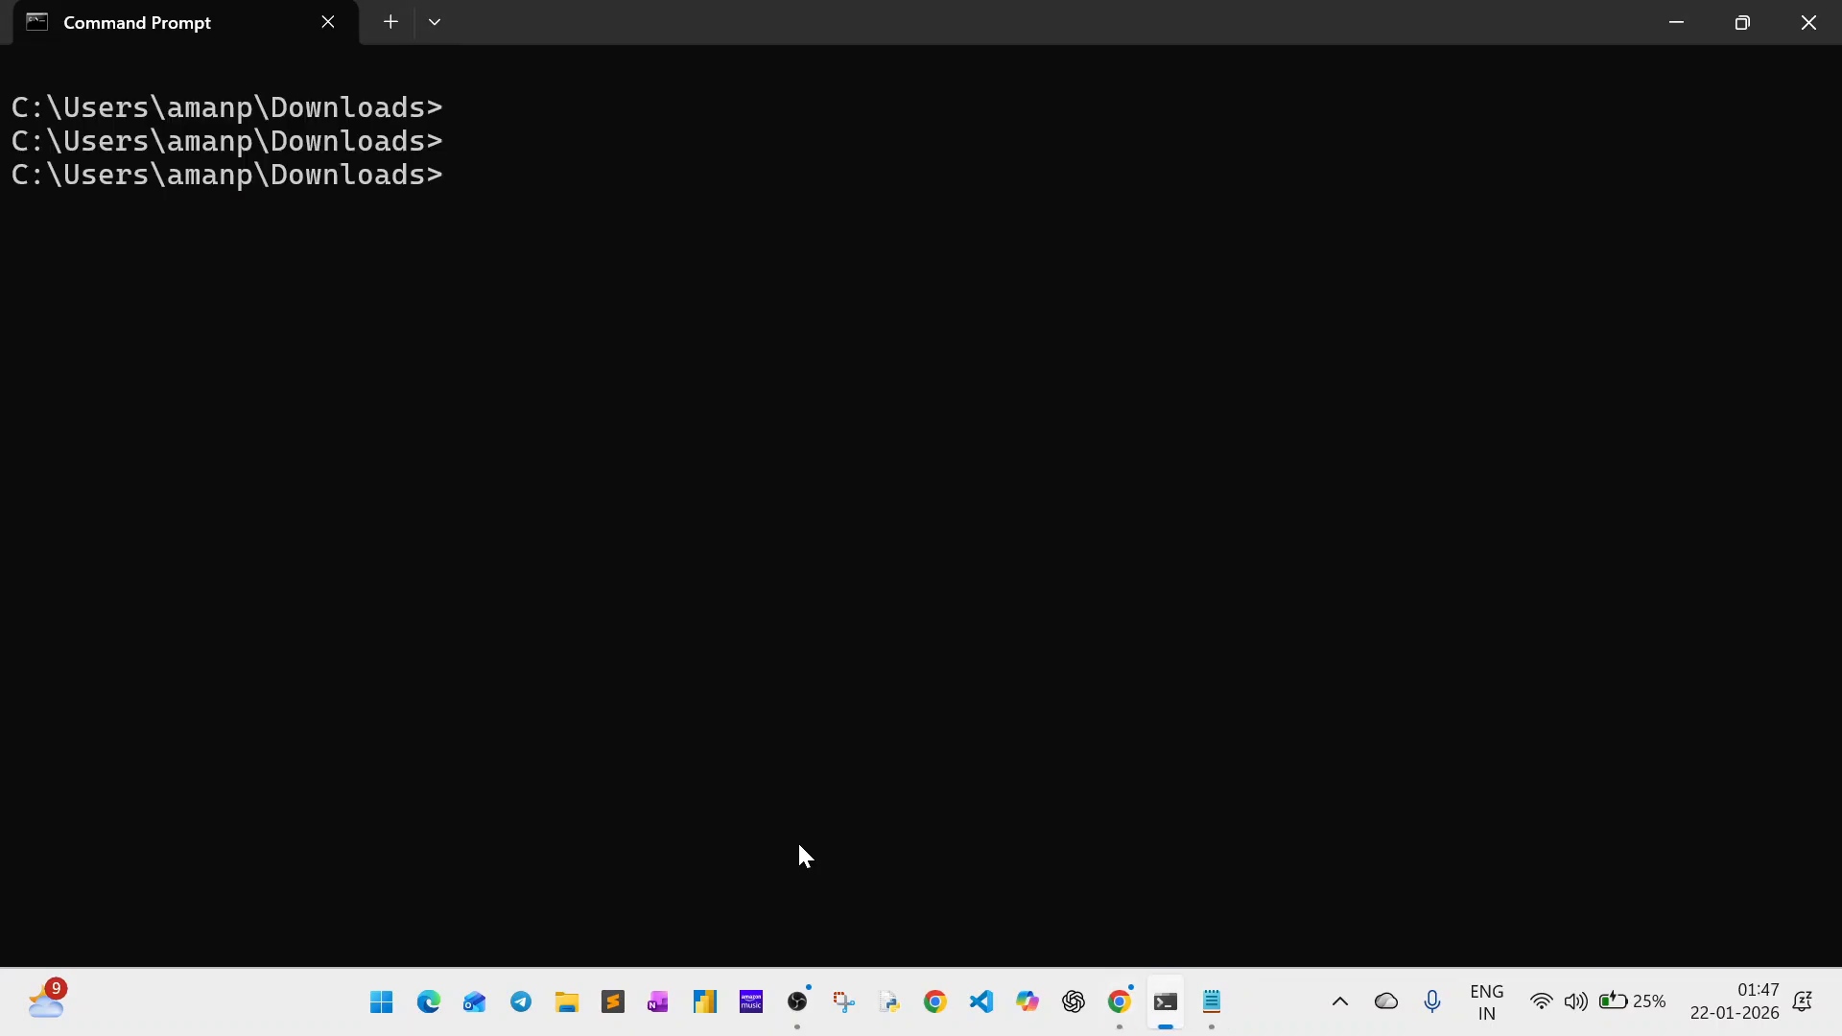
key(Return)
text(ssh )
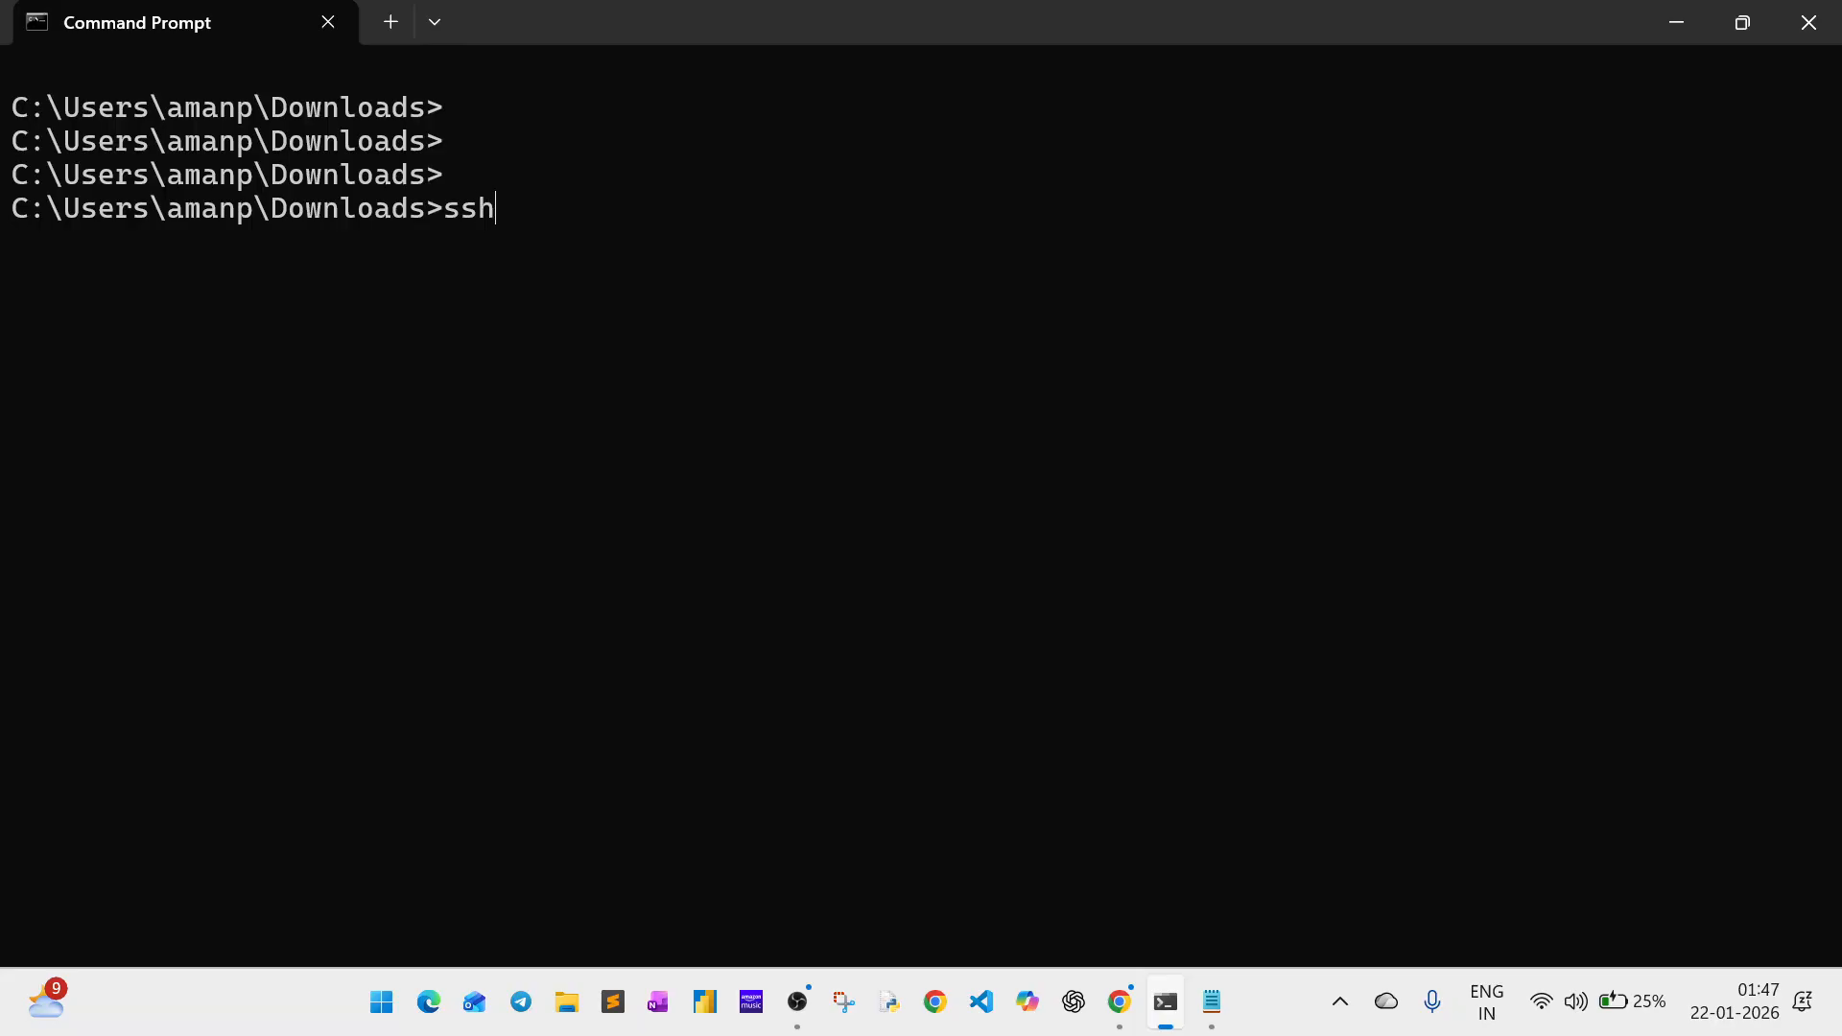
text(-i we)
key(Tab)
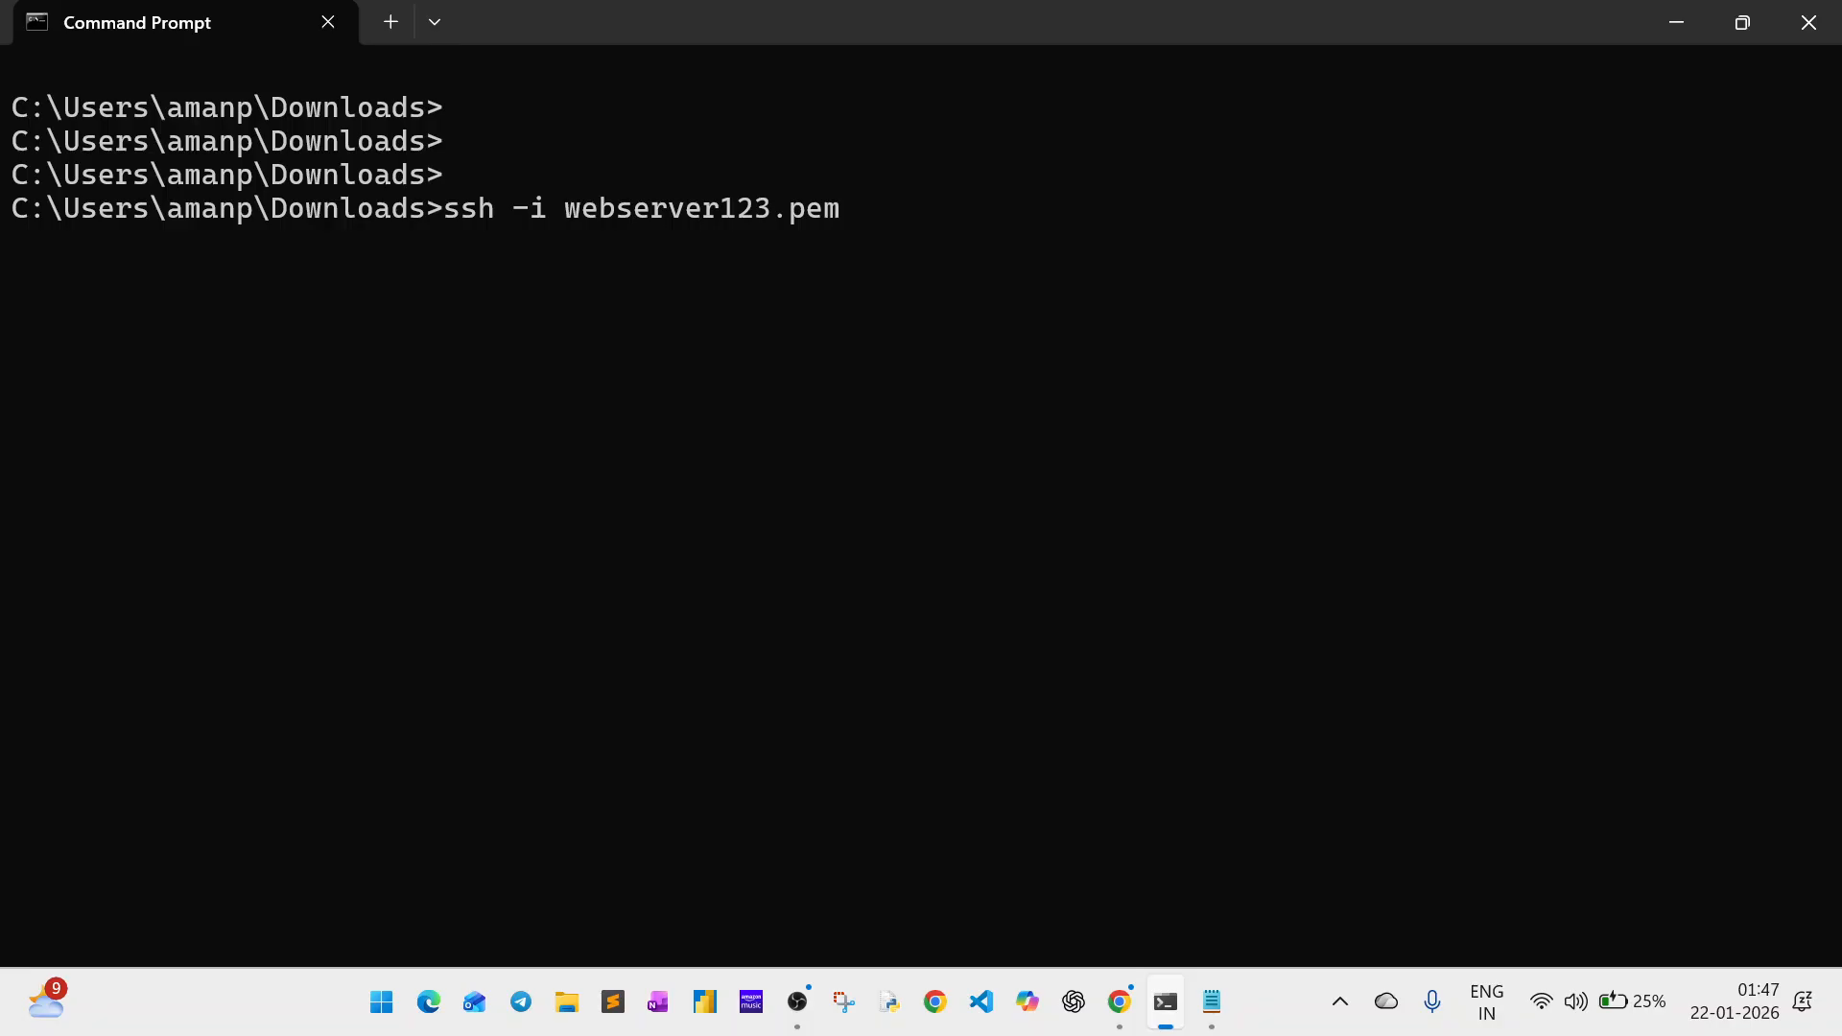
text(ubuntu@)
key(alt+Tab)
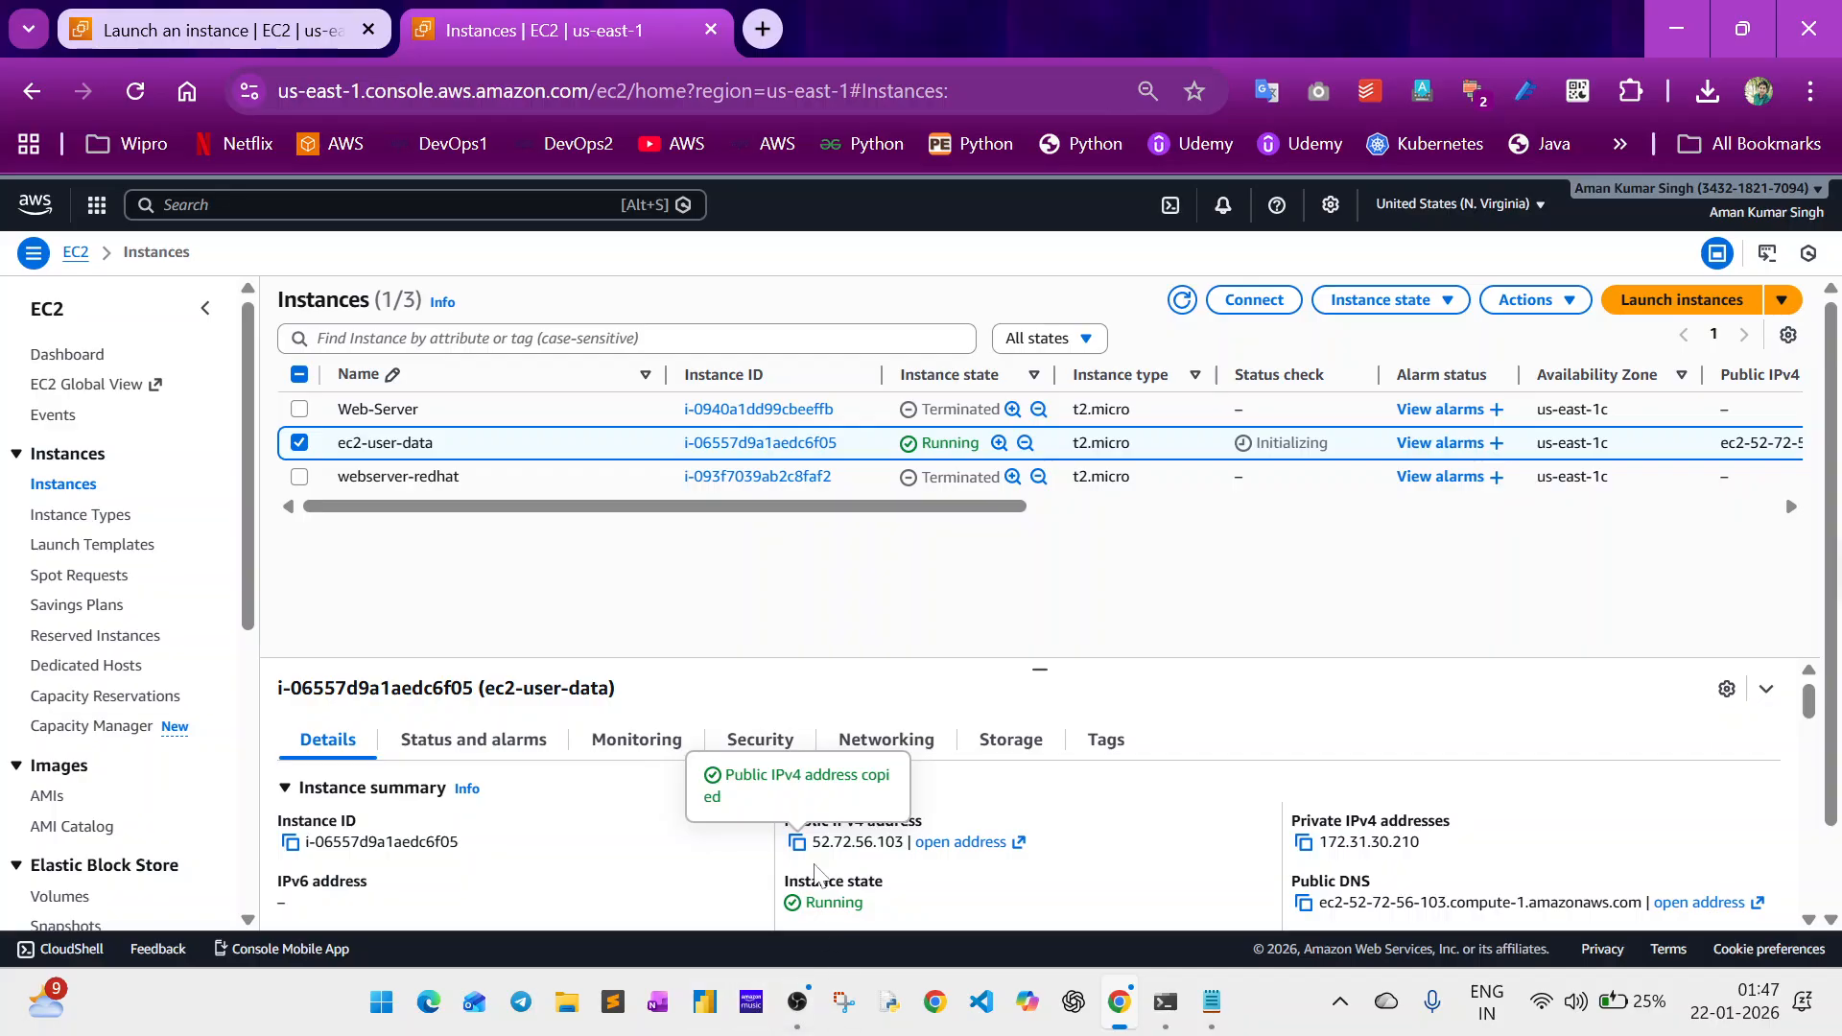
key(alt+Tab)
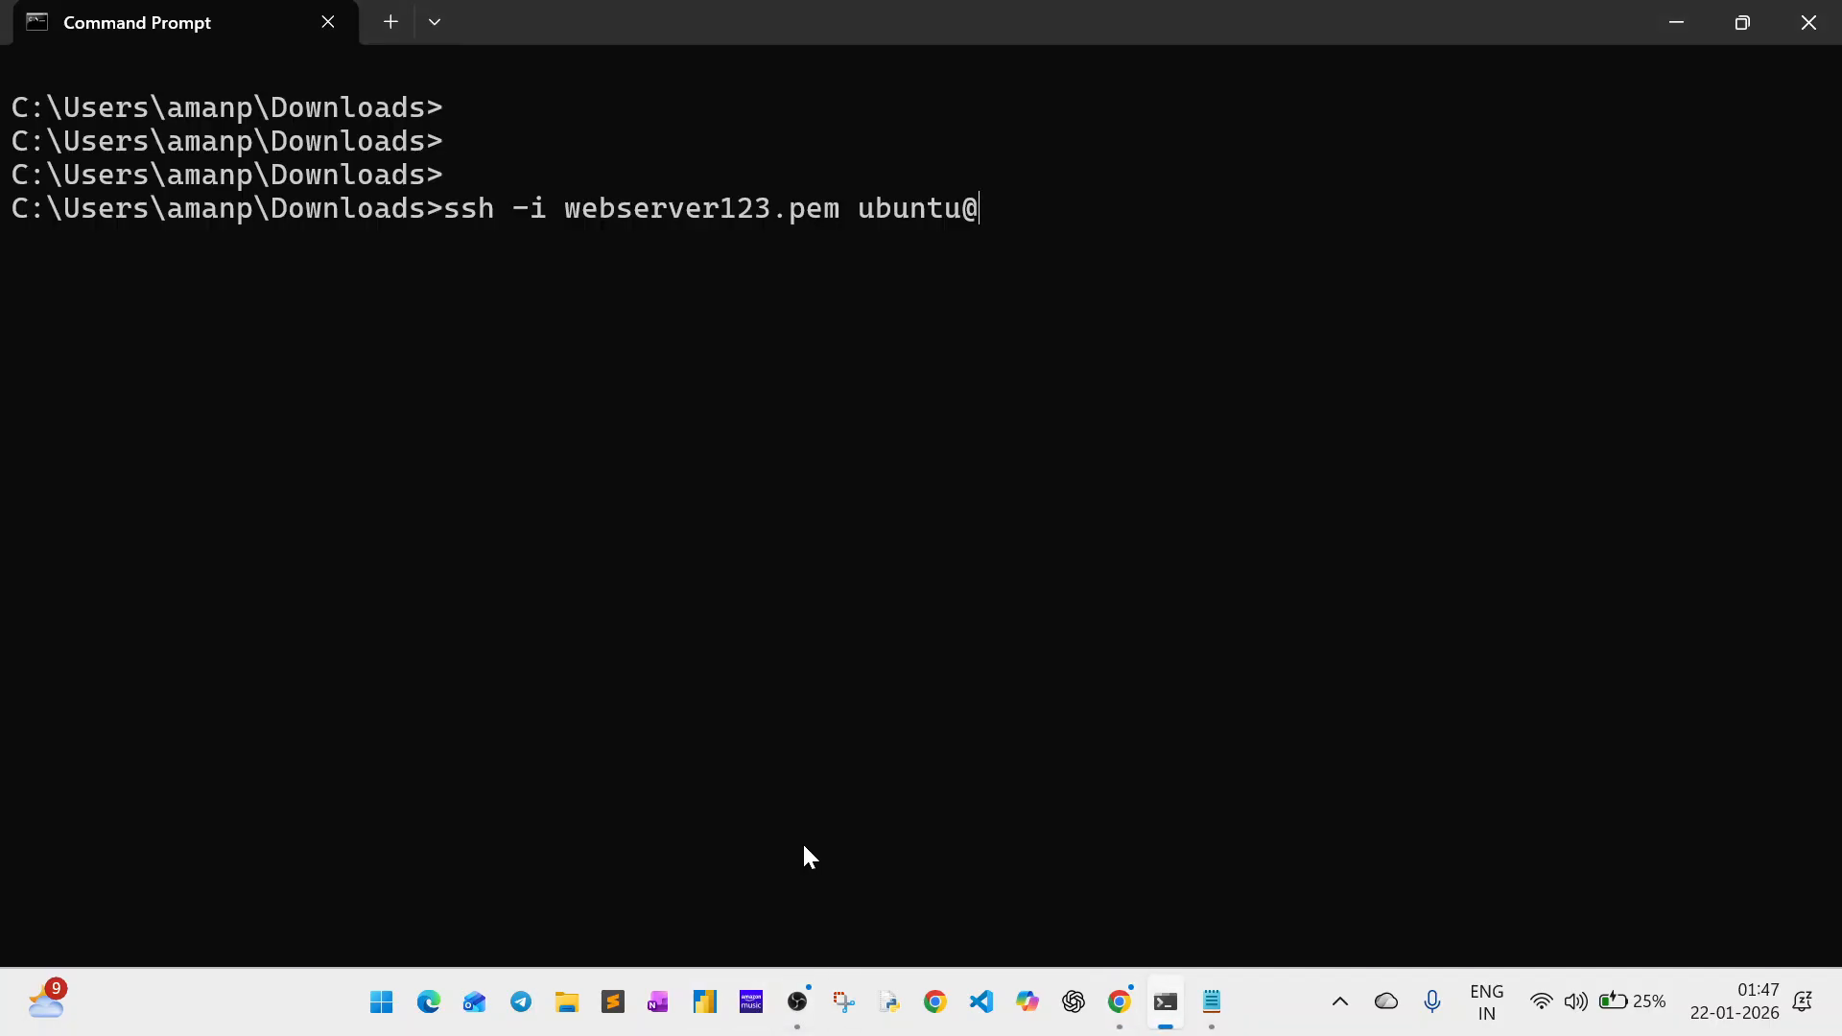
key(ctrl+v)
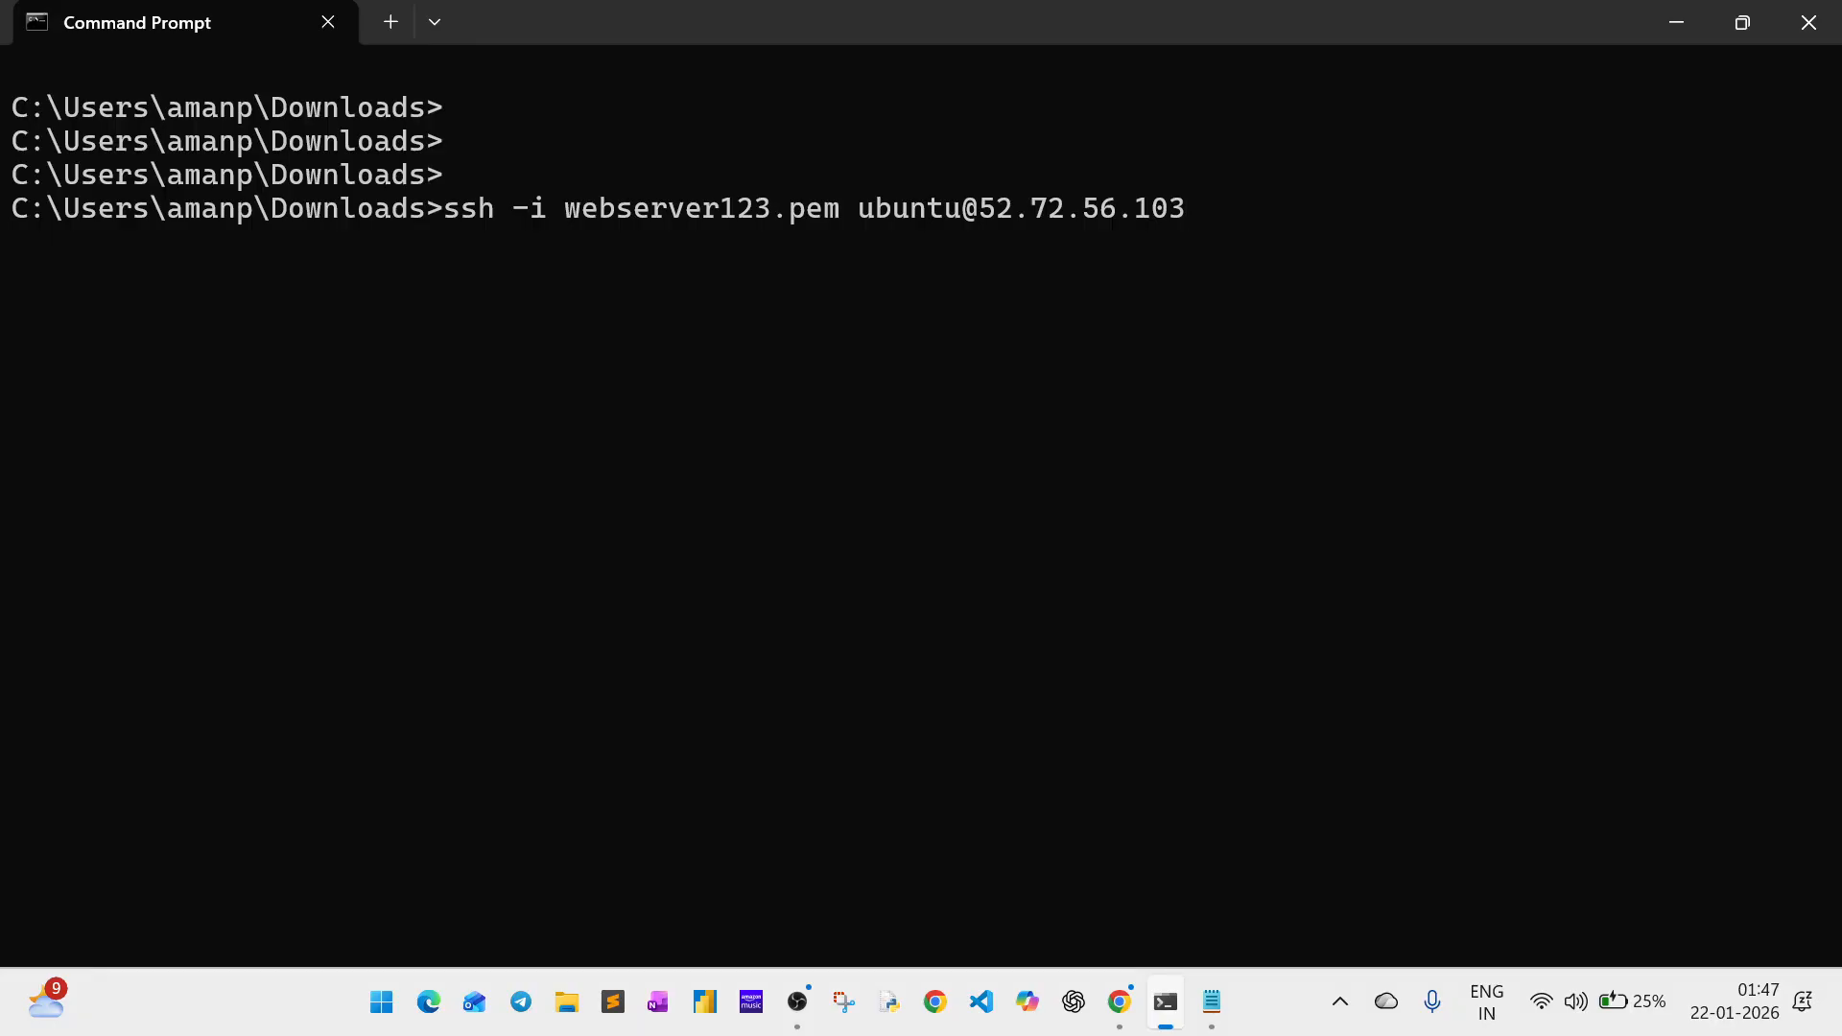
key(Return)
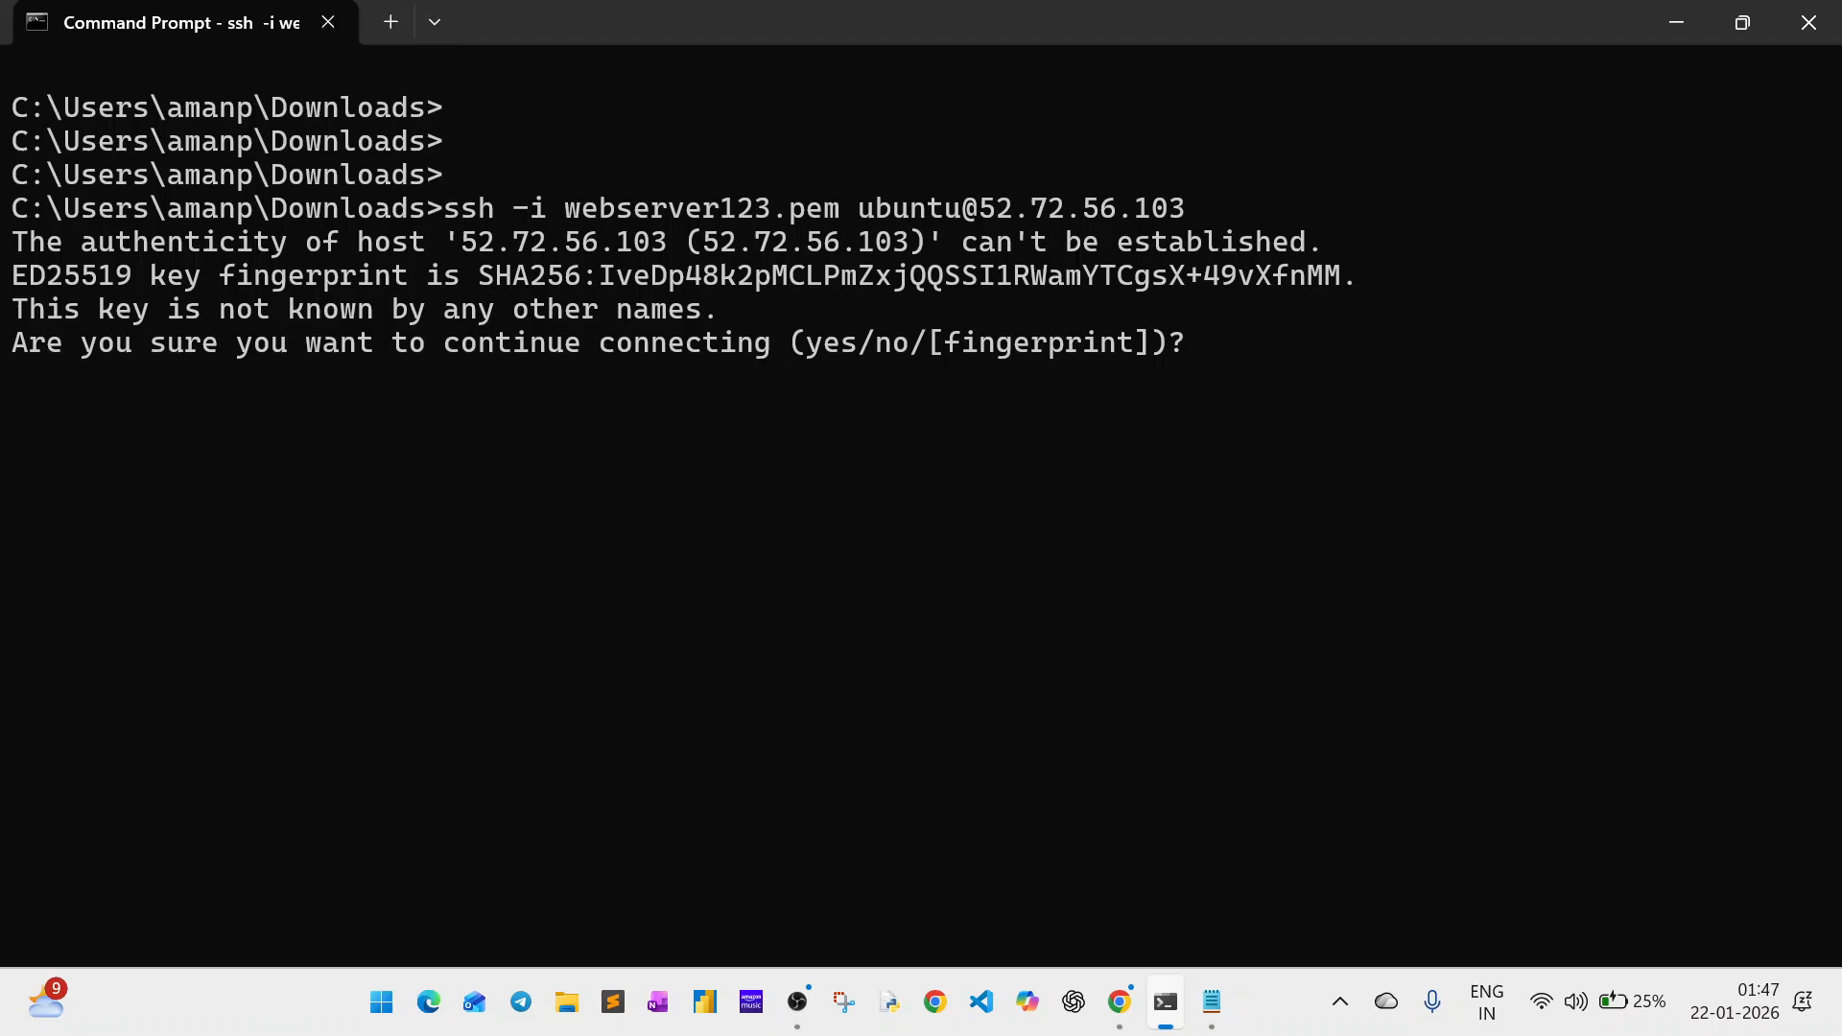
Accept the unknown host key with yes to log in to the Ubuntu instance.
text(yes)
key(Return)
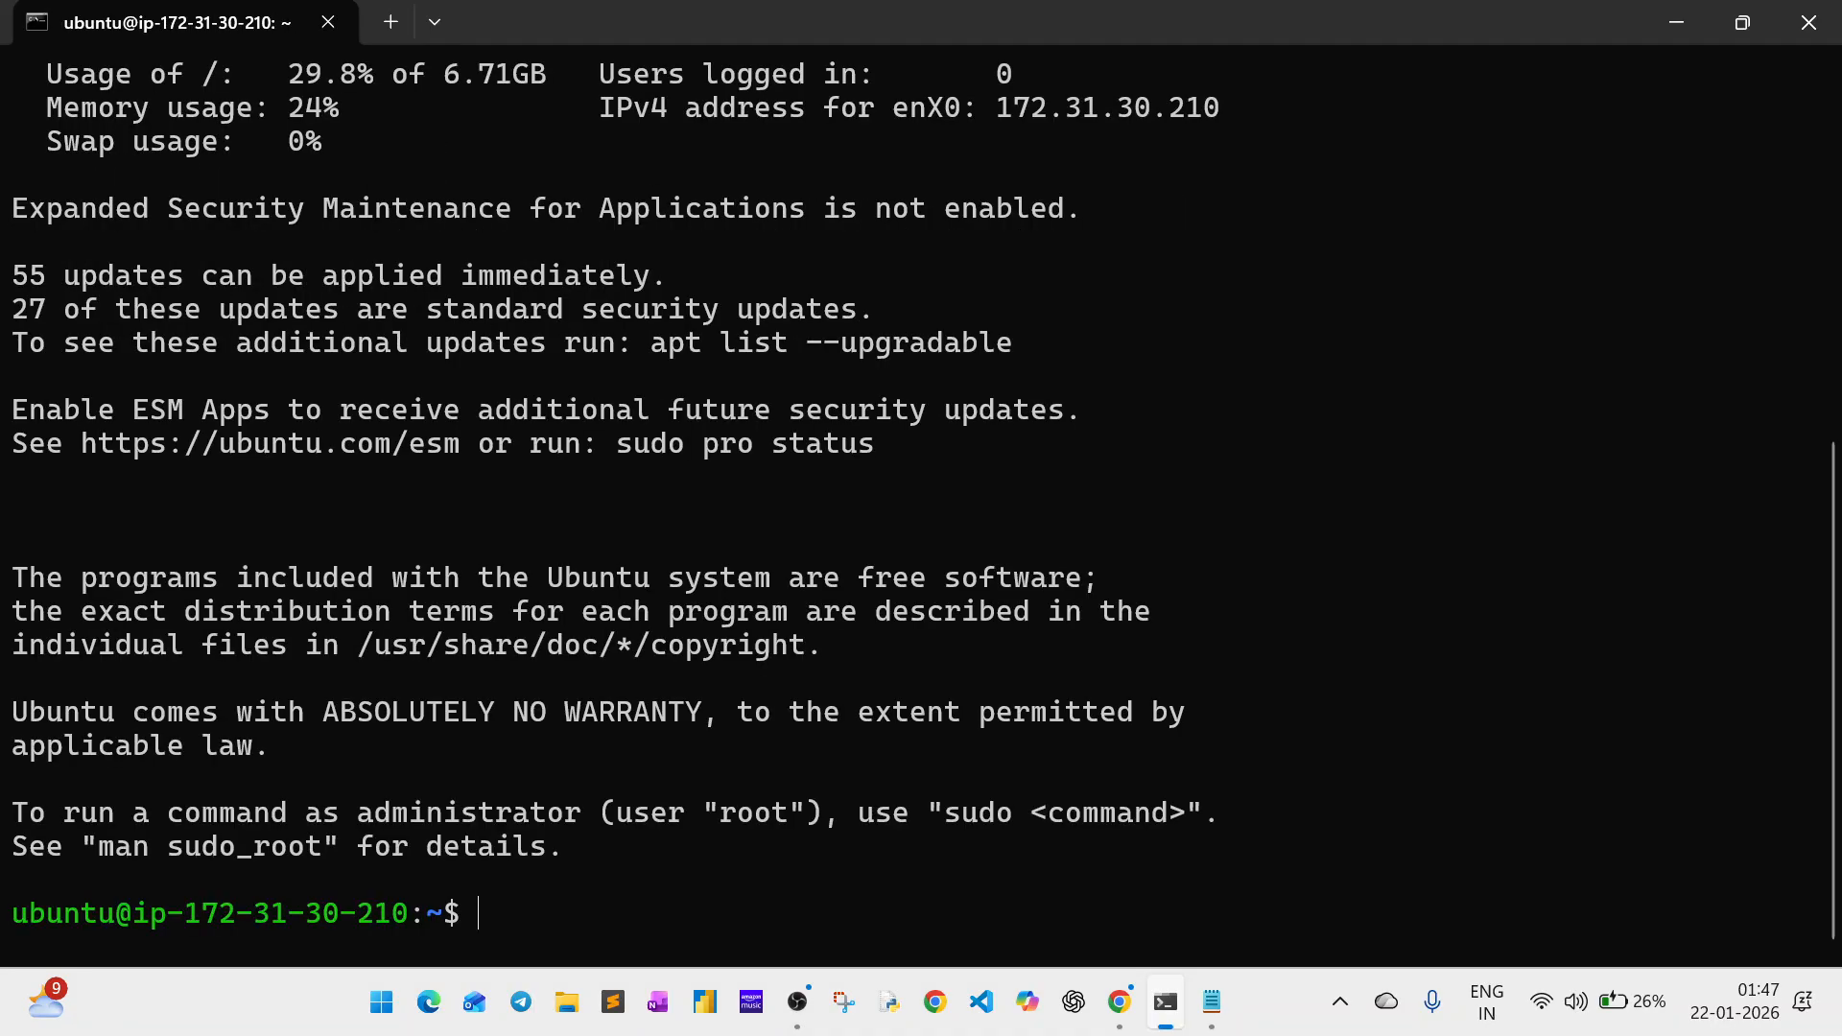
key(Return)
key(Return)
key(Return)
key(Return)
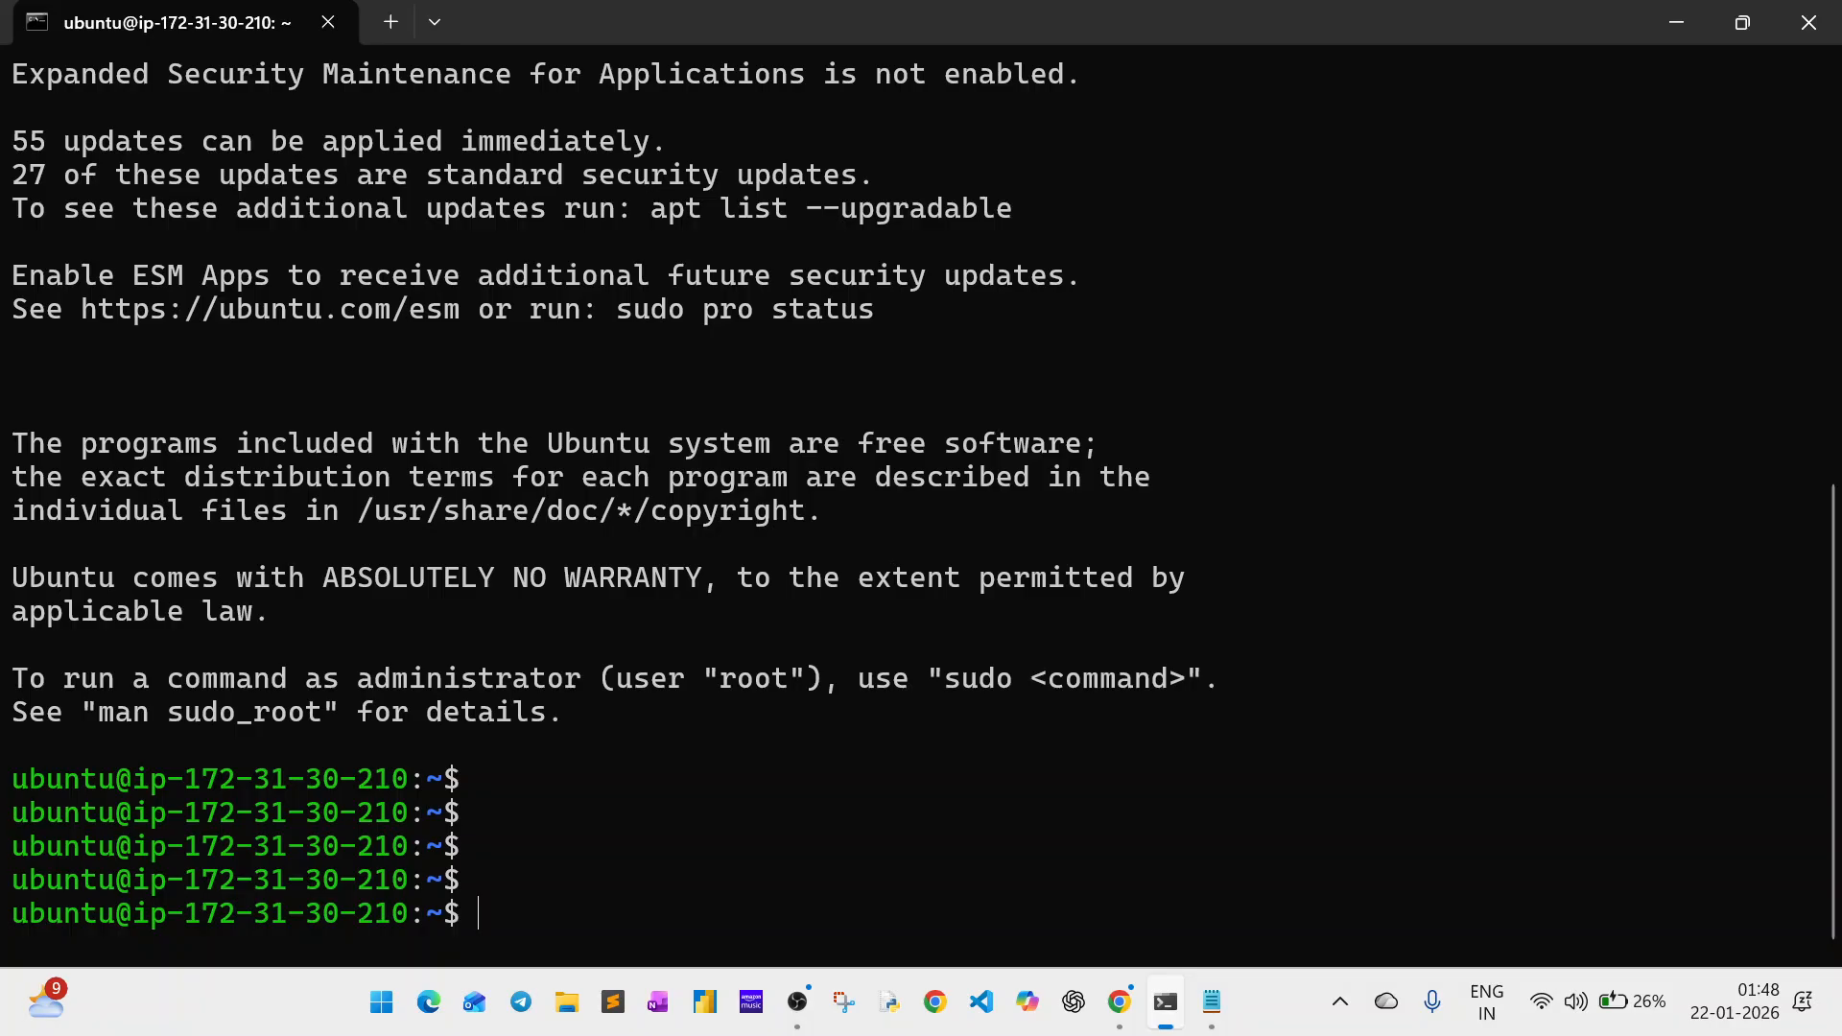
Change the working directory on the instance to /var/www/html/.
text(cd /var/)
text(ht)
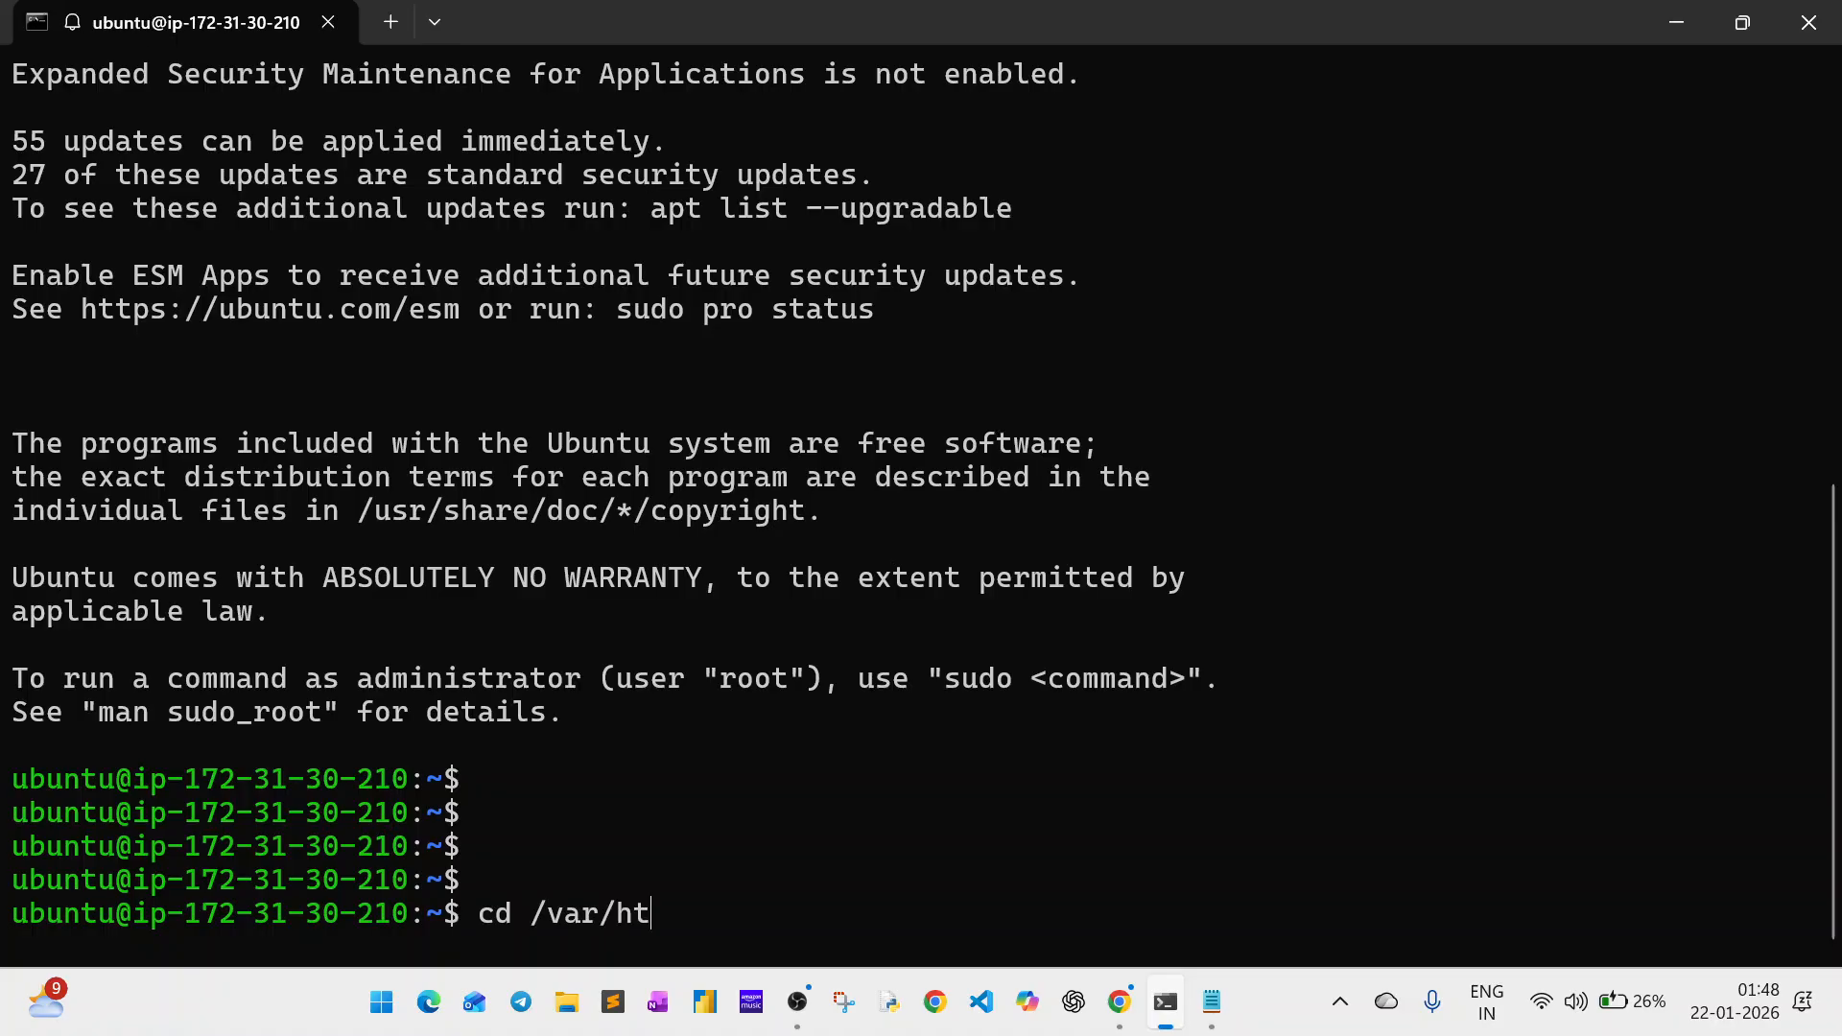
text(m)
key(BackSpace)
key(BackSpace)
key(BackSpace)
key(BackSpace)
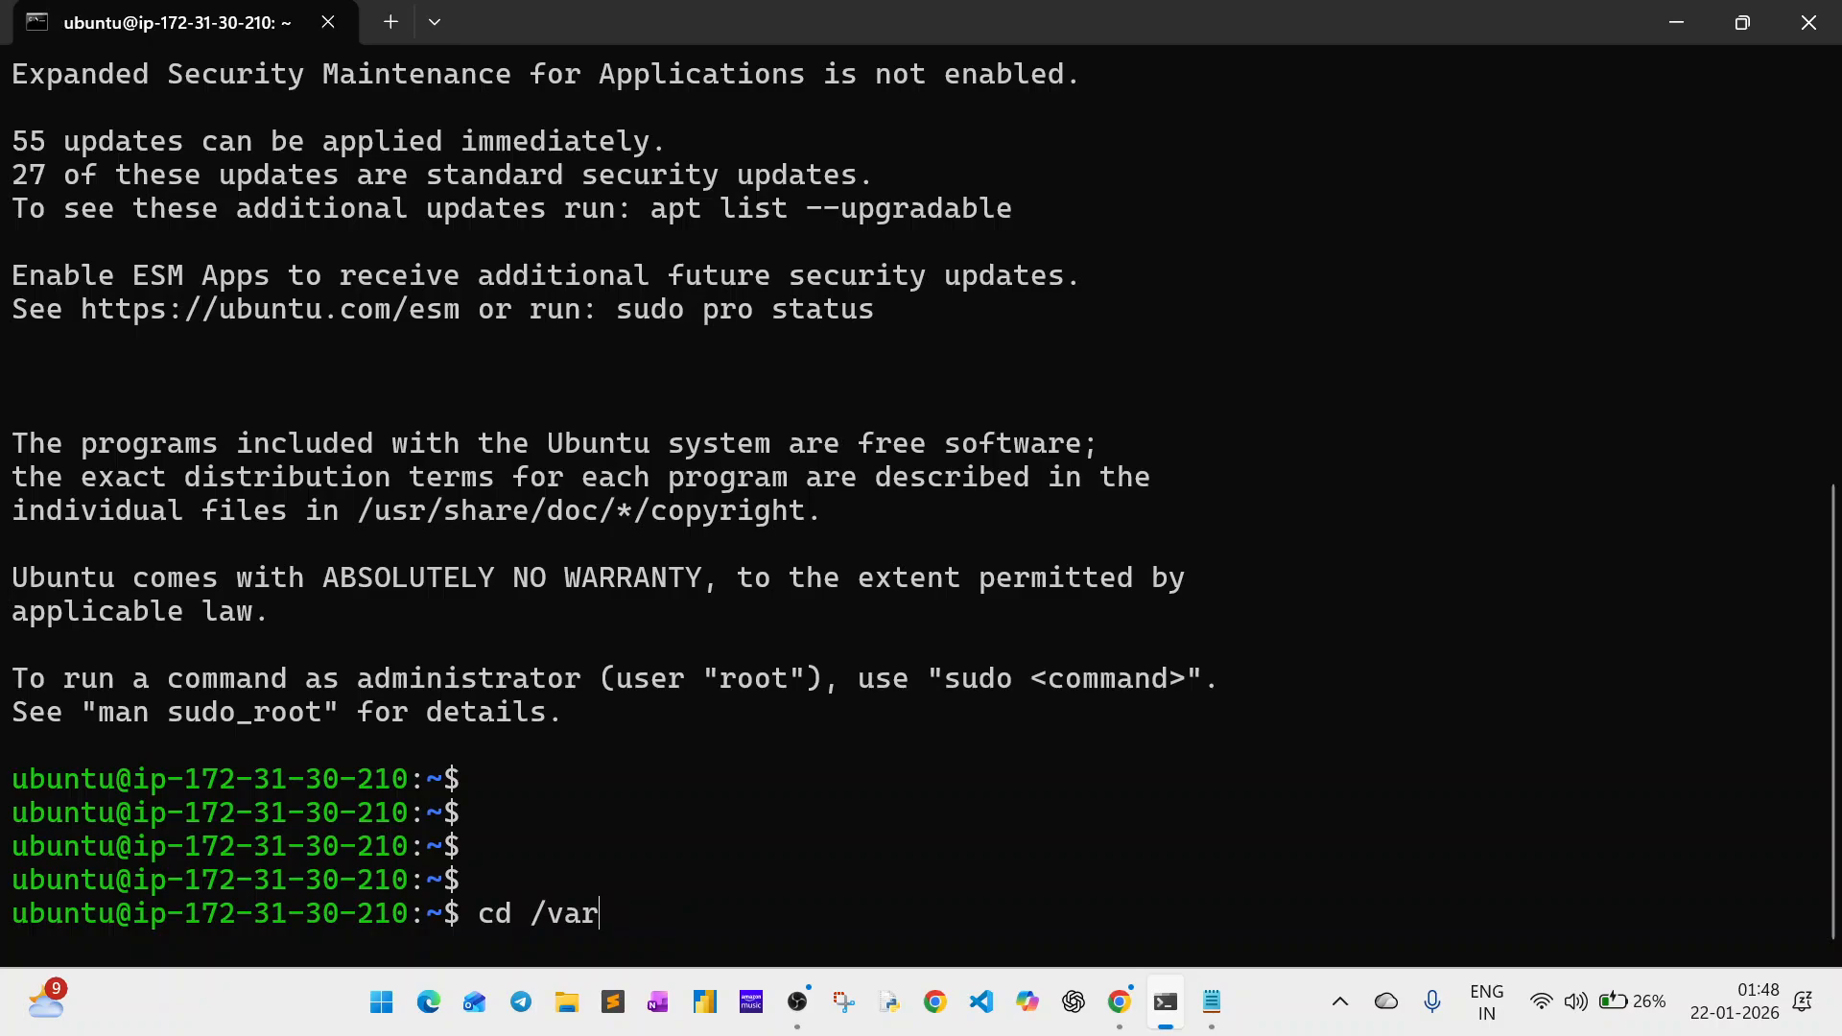
text(/www/html/)
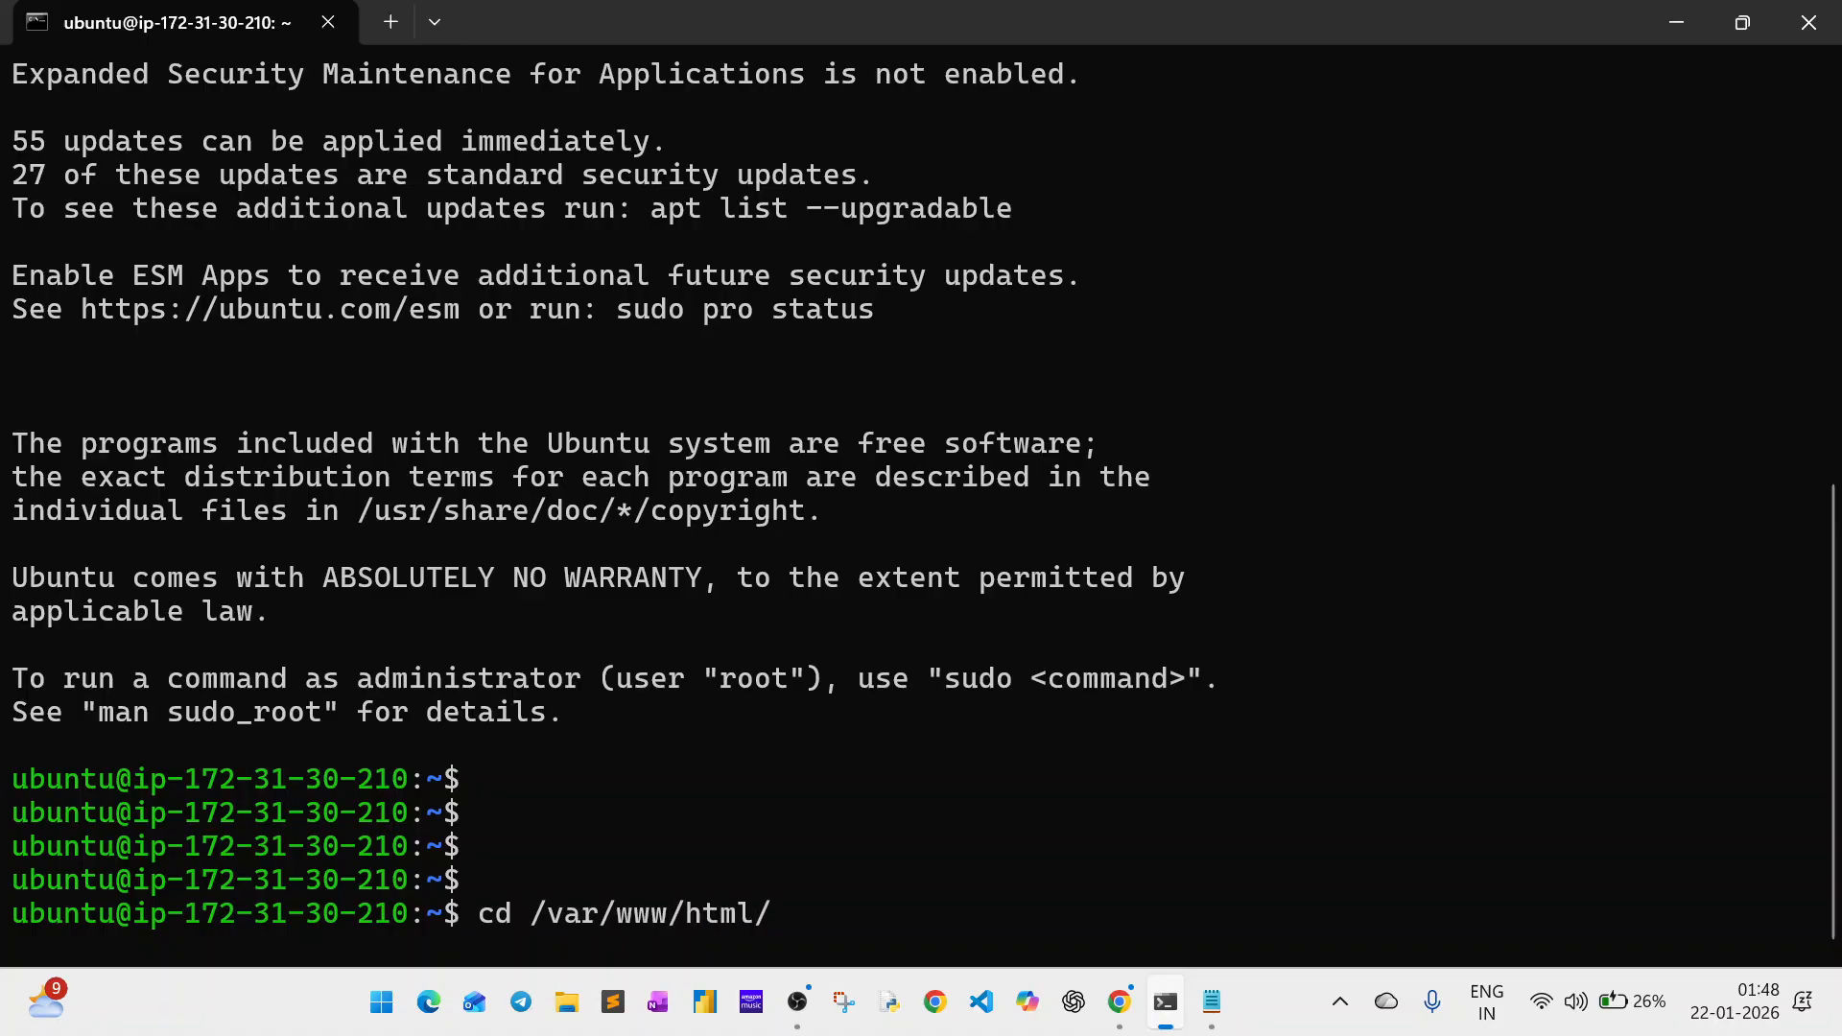
key(Return)
Print the working directory with pwd and list its files with ls -l.
key(Return)
text(pwd)
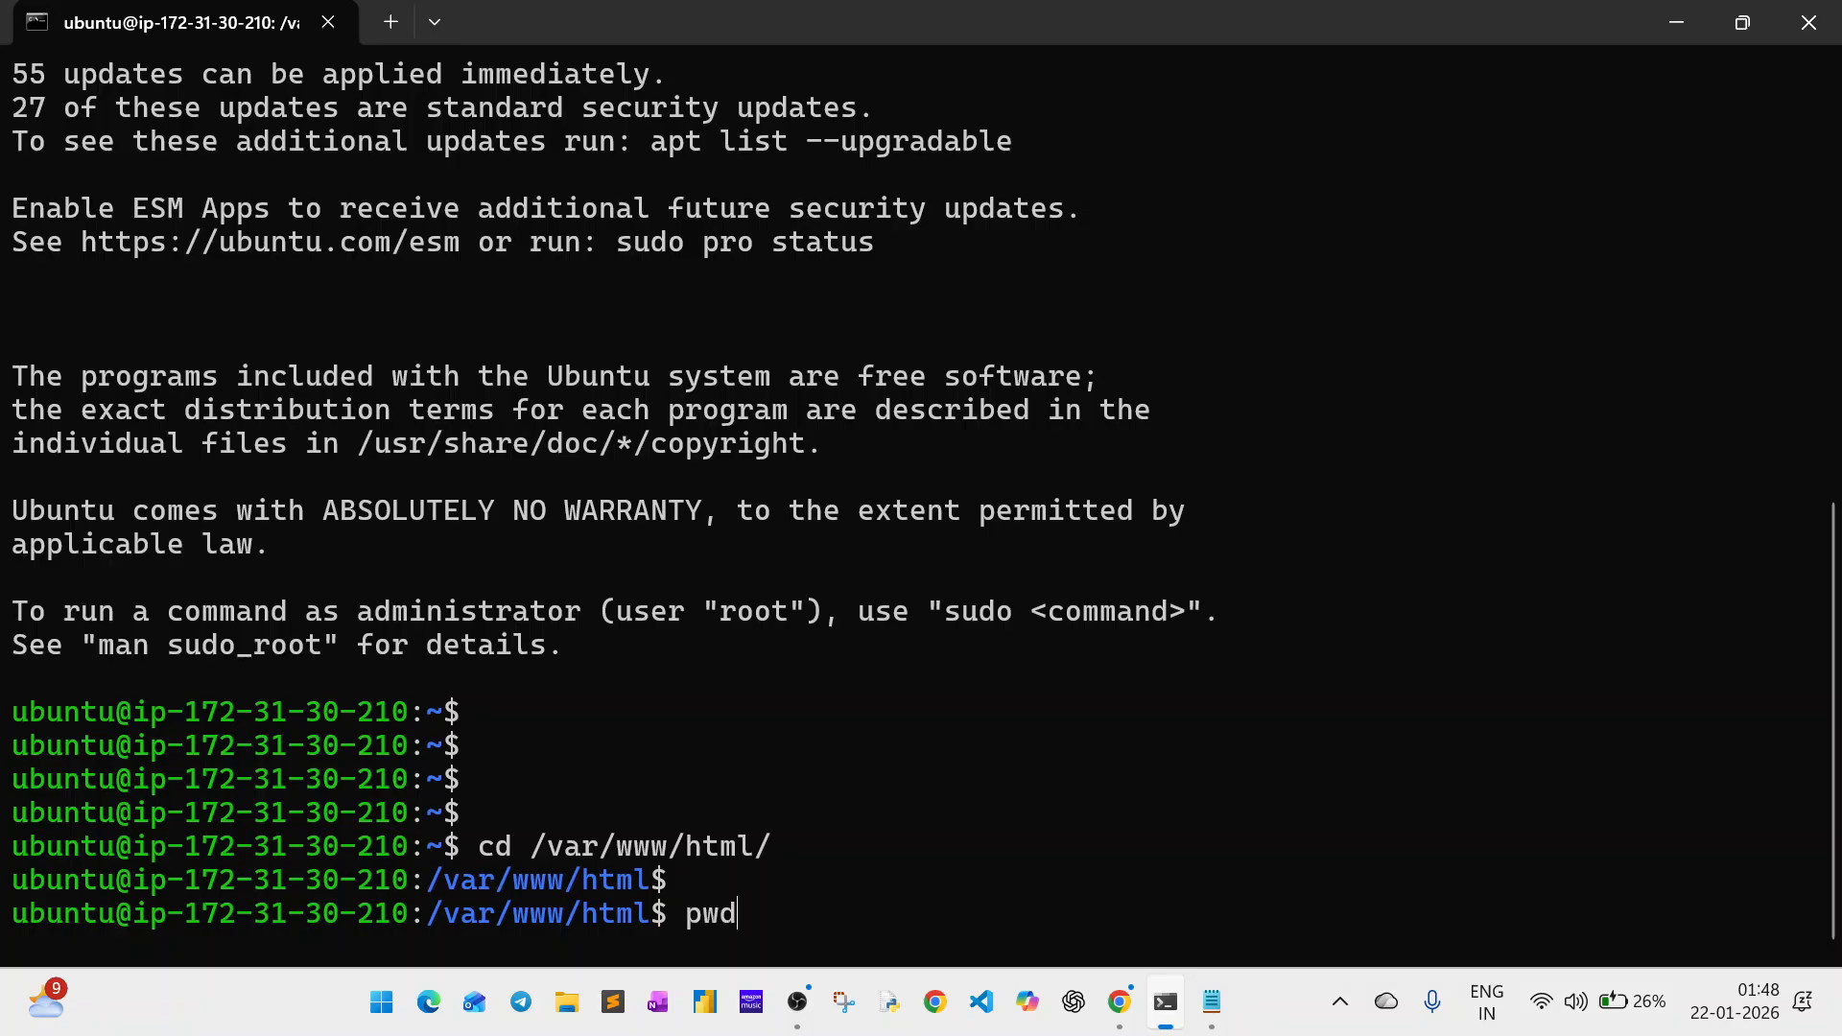
key(Return)
key(Return)
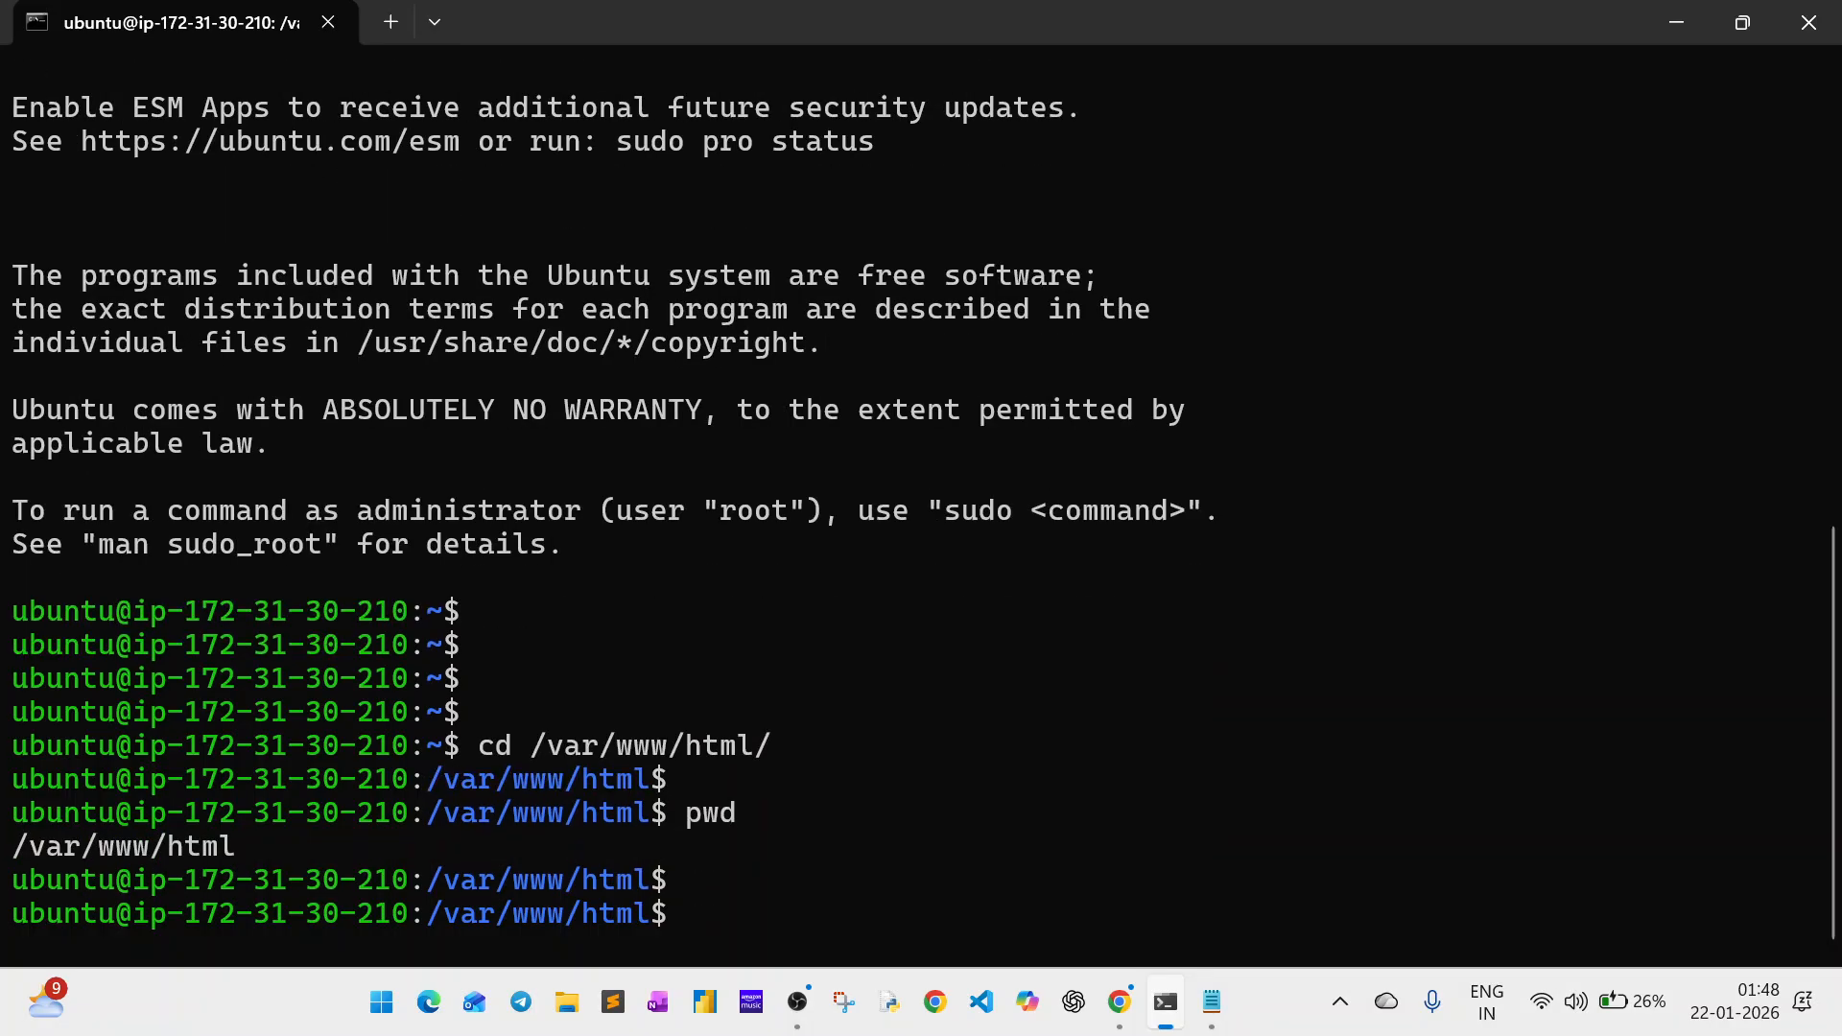
text(ls -l)
key(Return)
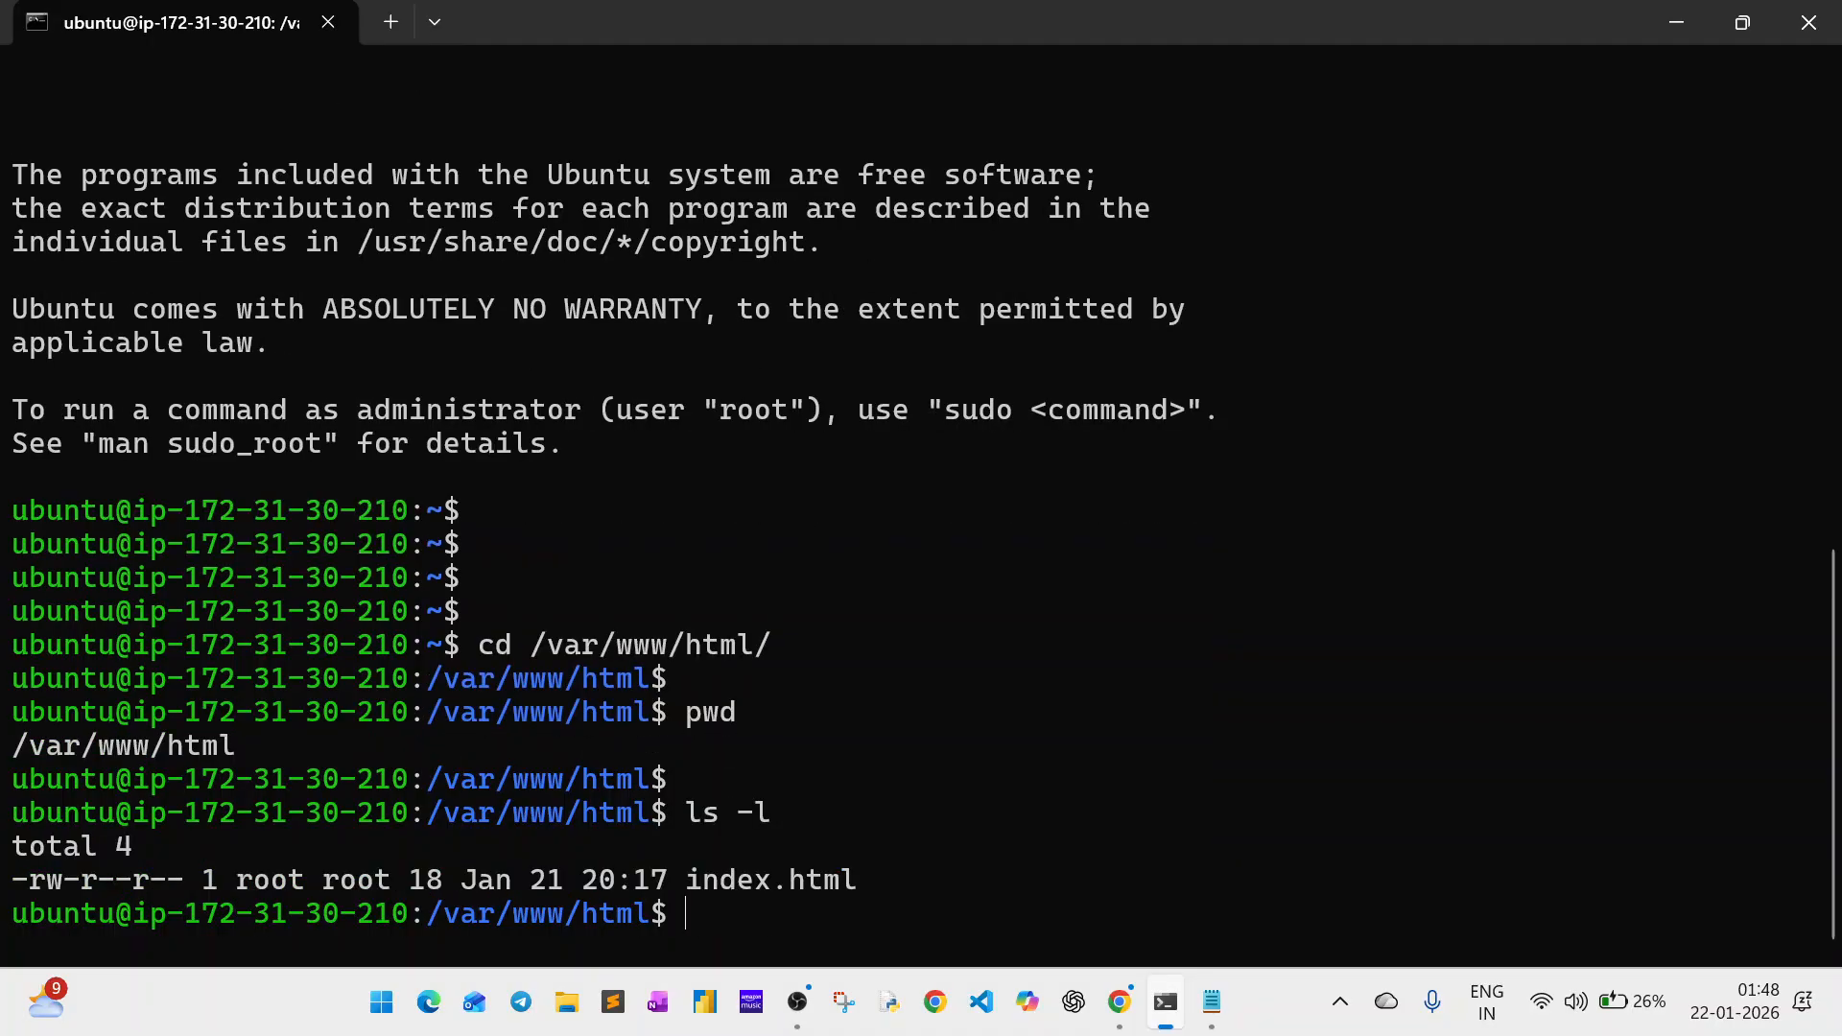
key(Return)
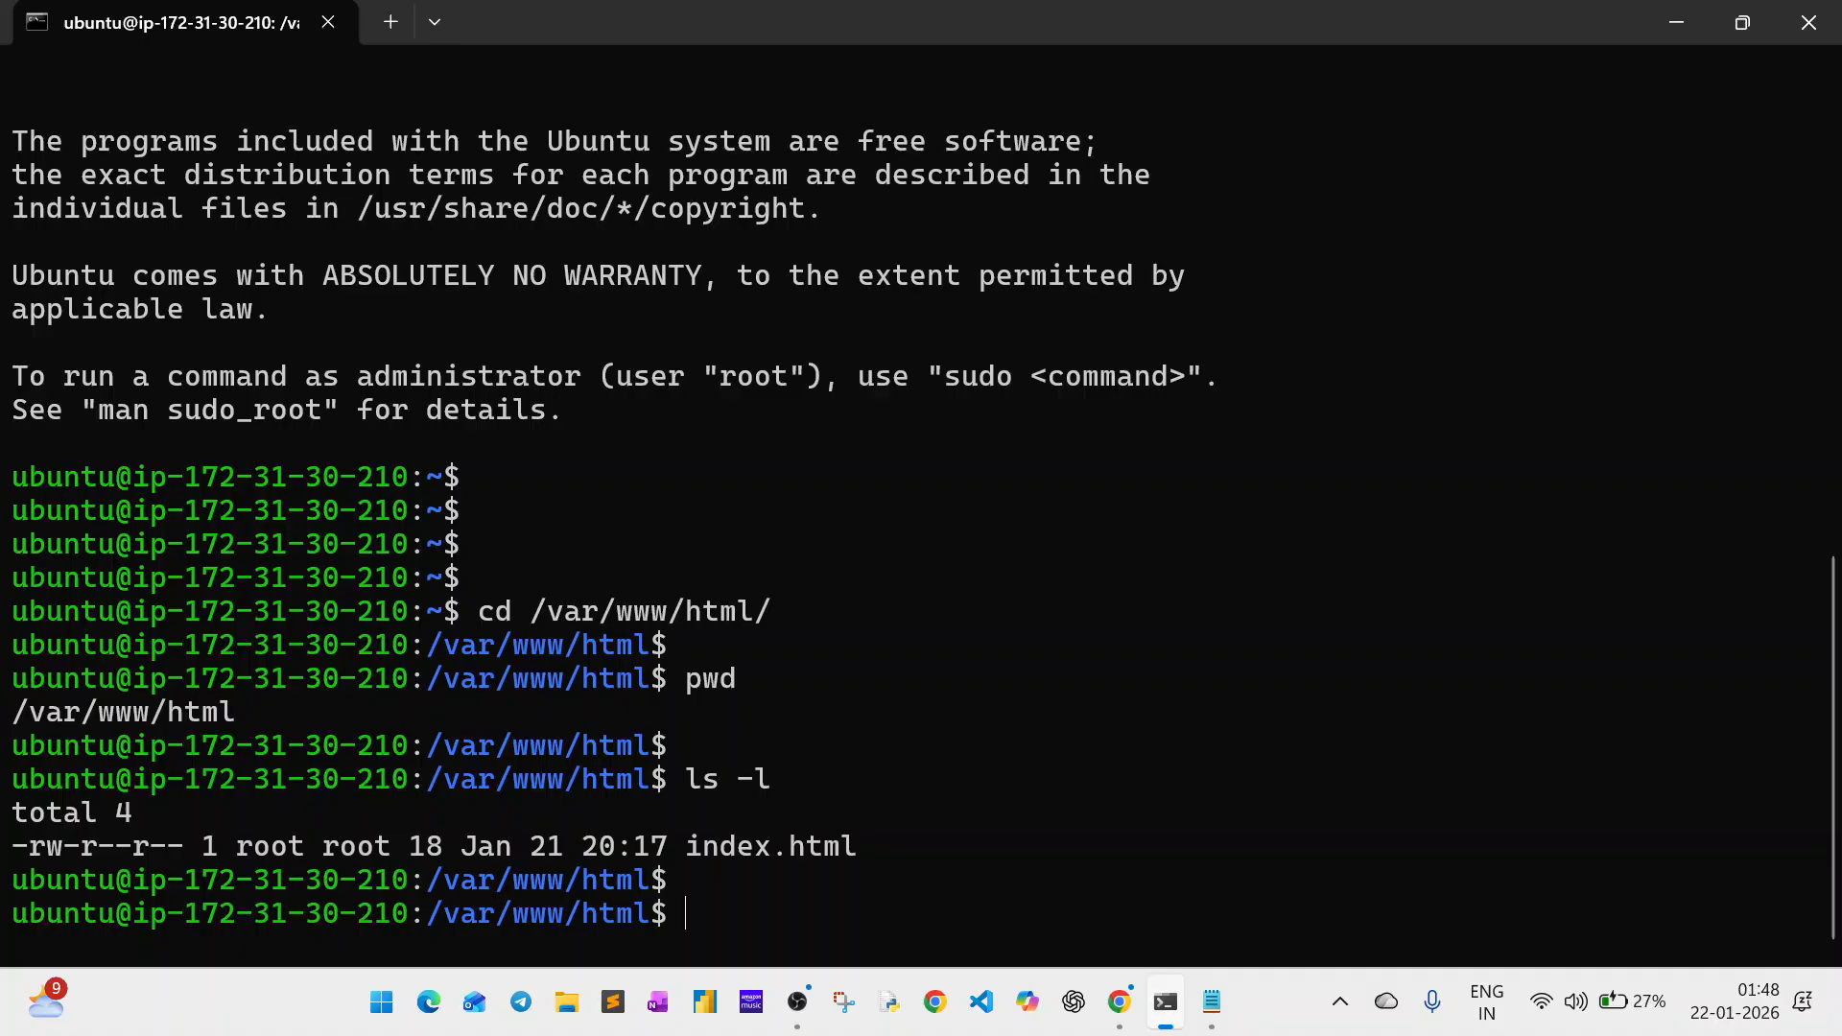
Print index.html with cat, after checking the text in the echo line of the Notepad script.
text(cat in)
key(Tab)
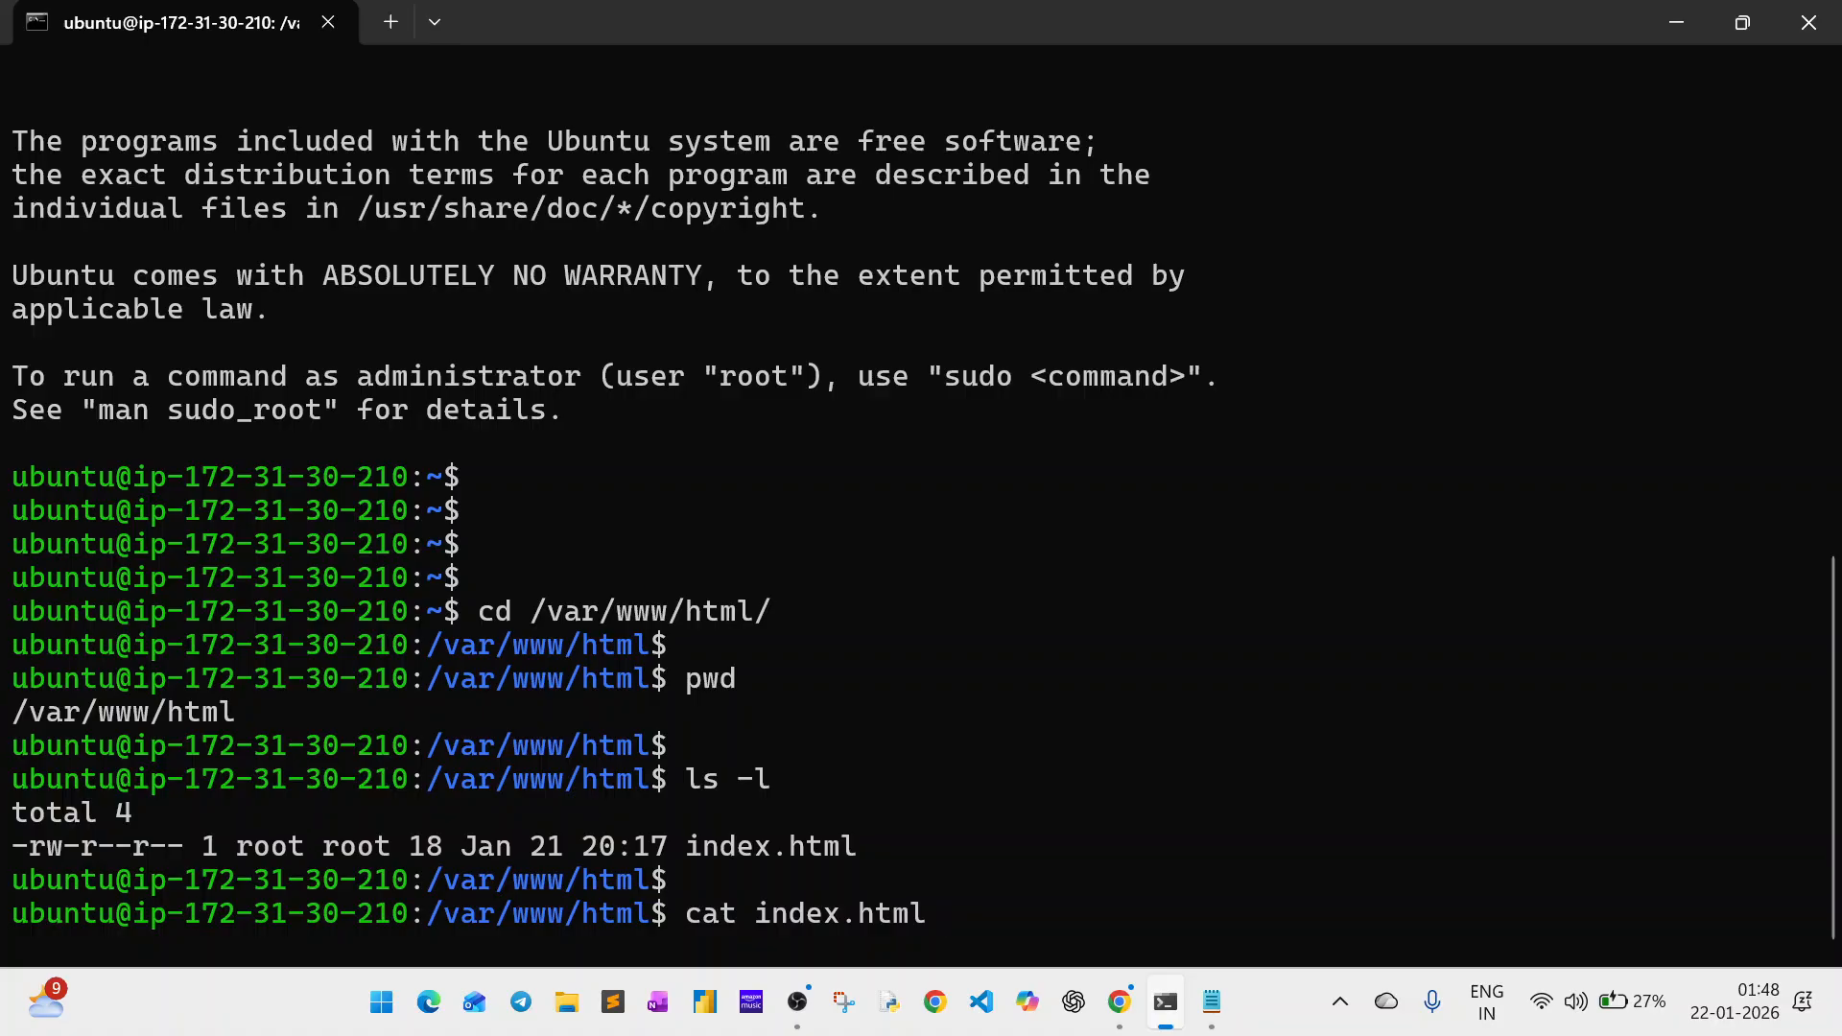
click(1211, 1002)
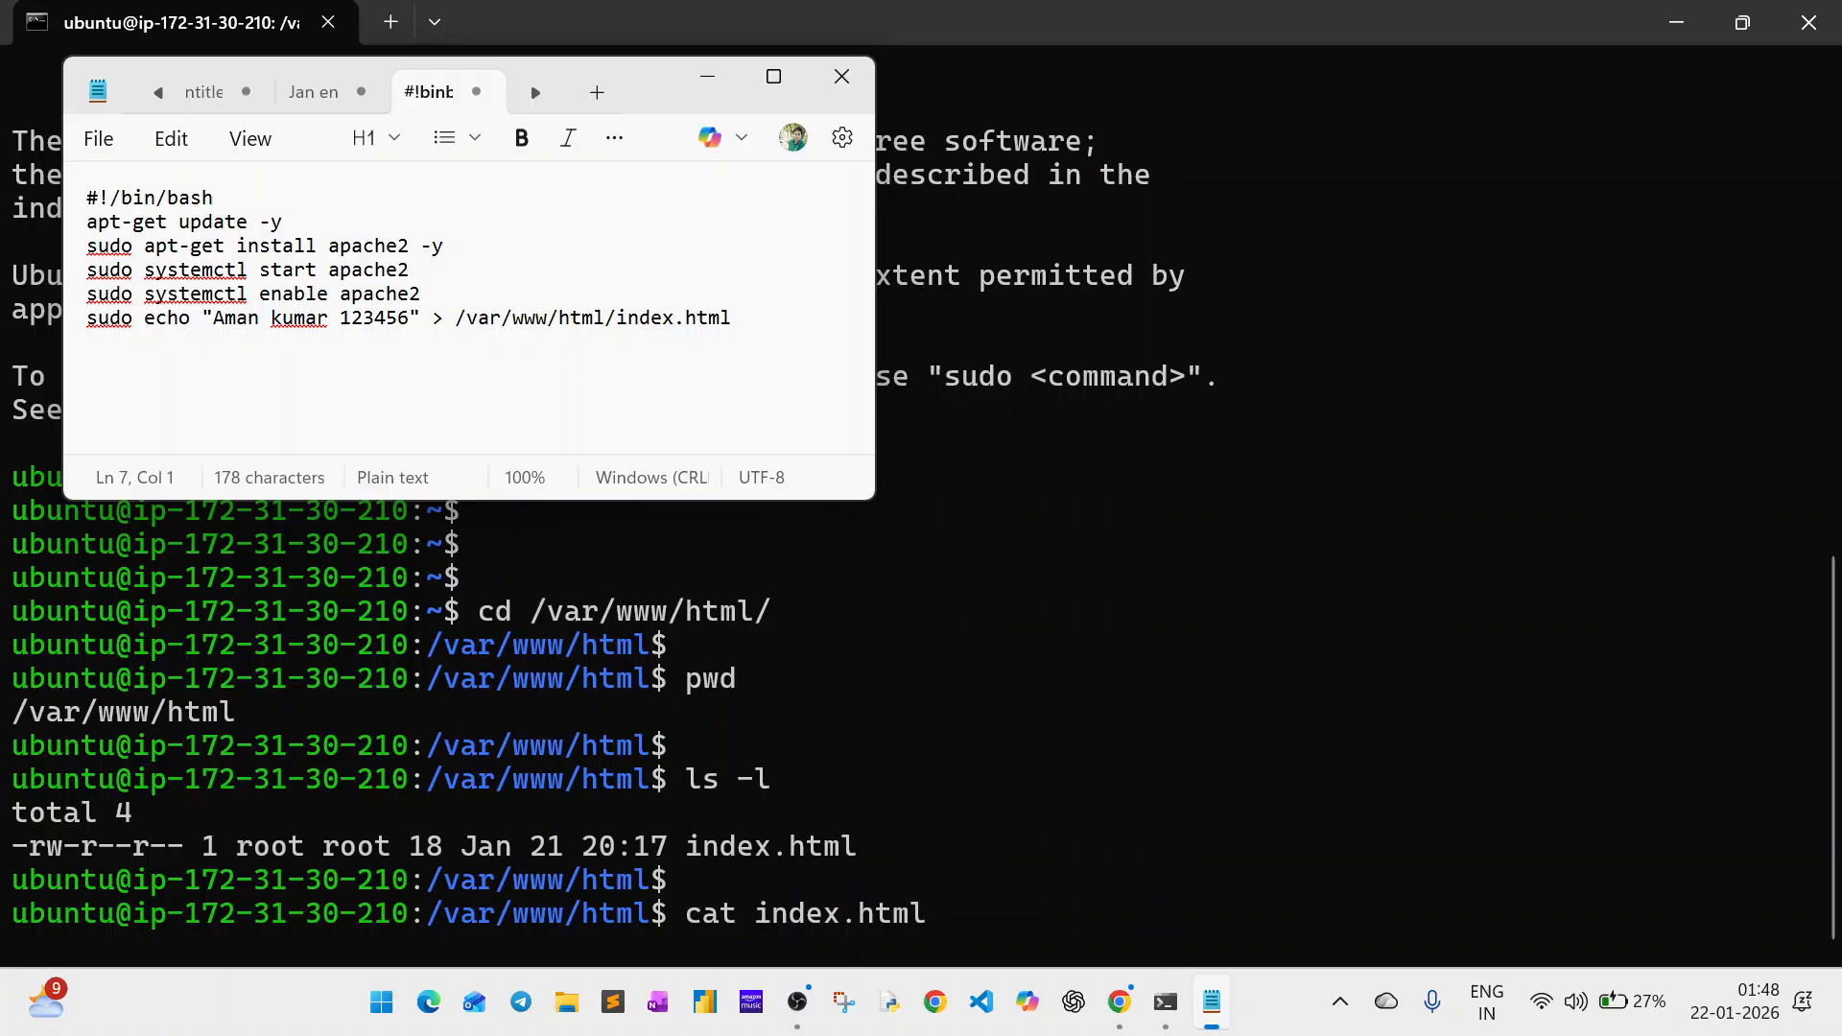
double_click(374, 321)
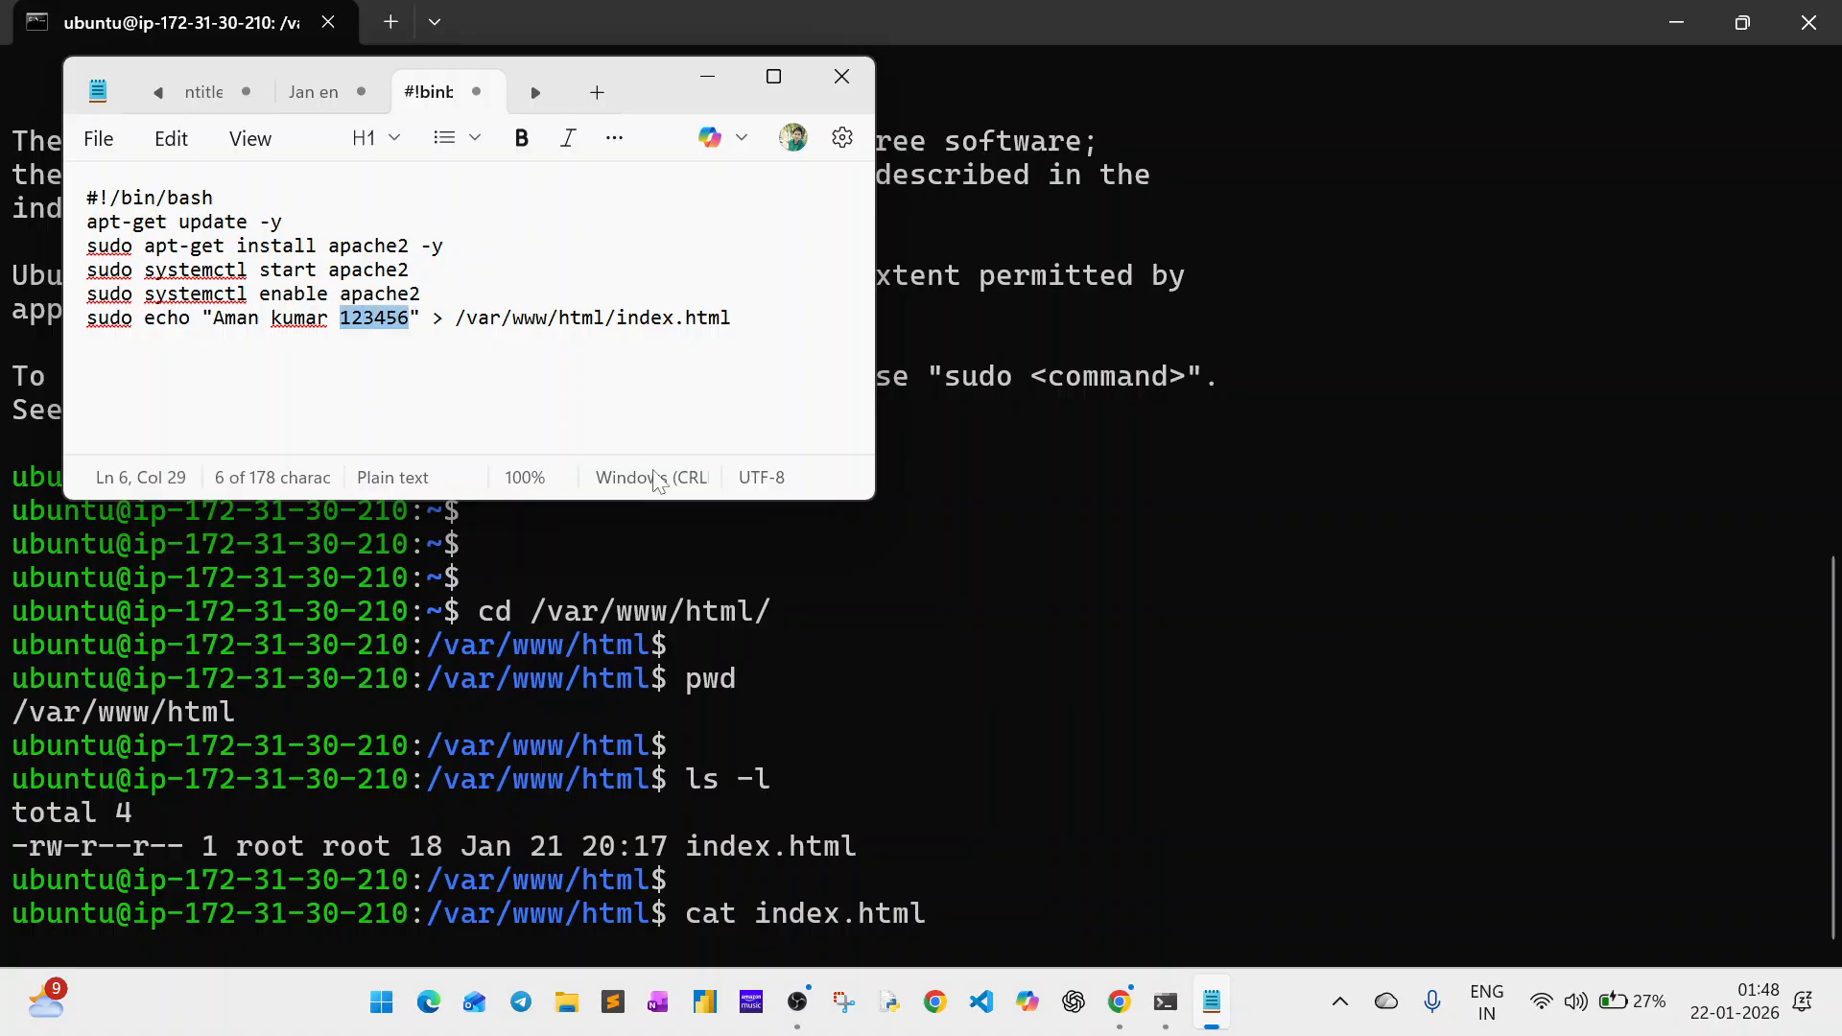
key(alt+Tab)
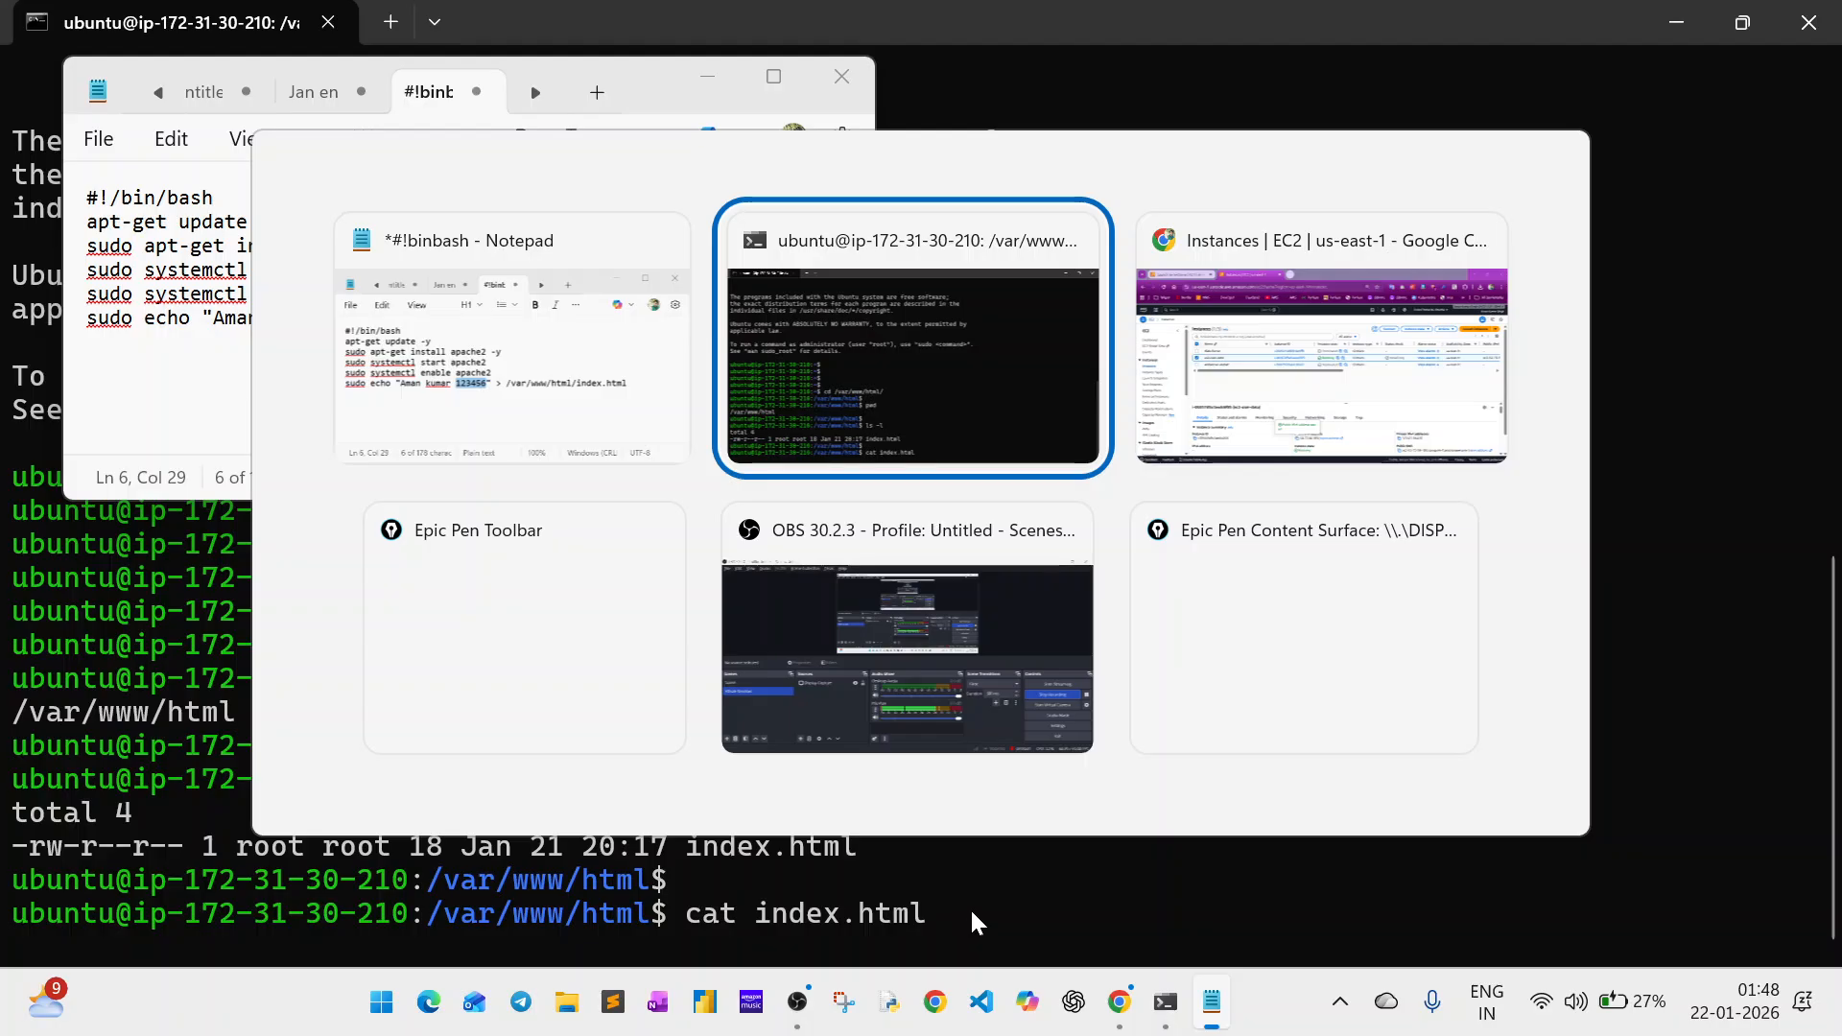
key(alt+Tab)
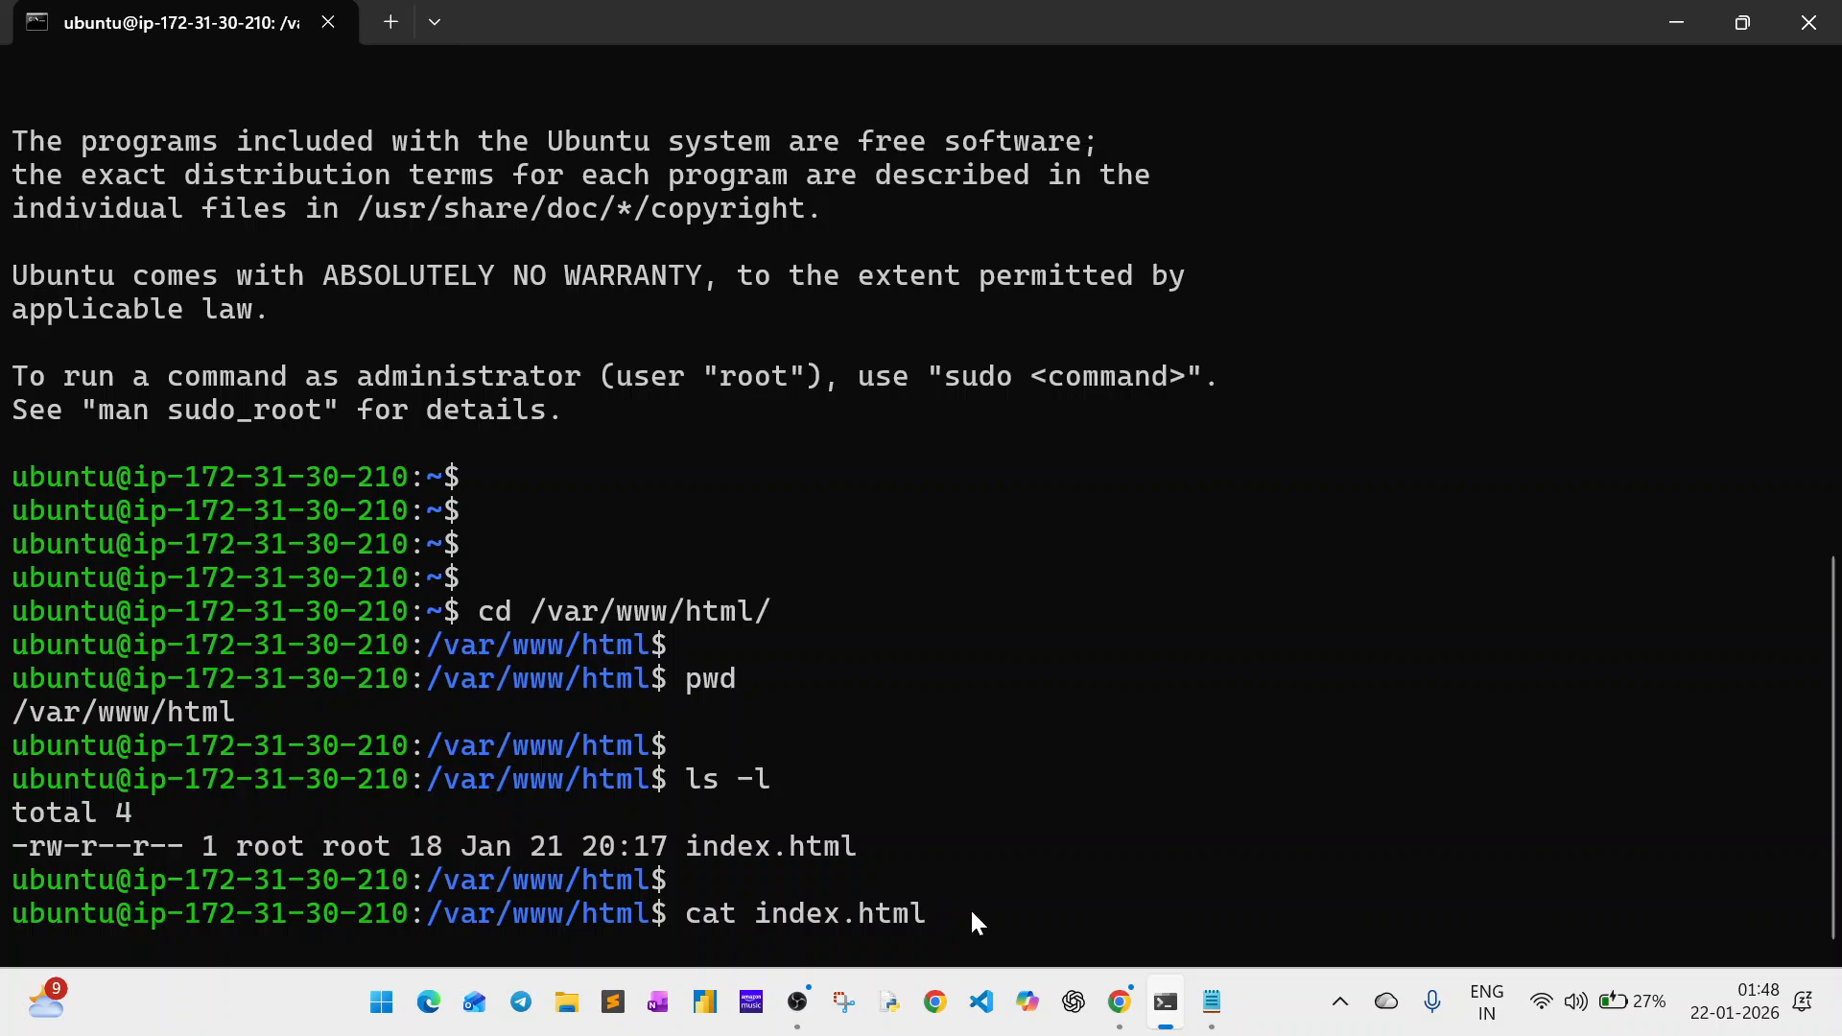
text(cat index.html)
key(Return)
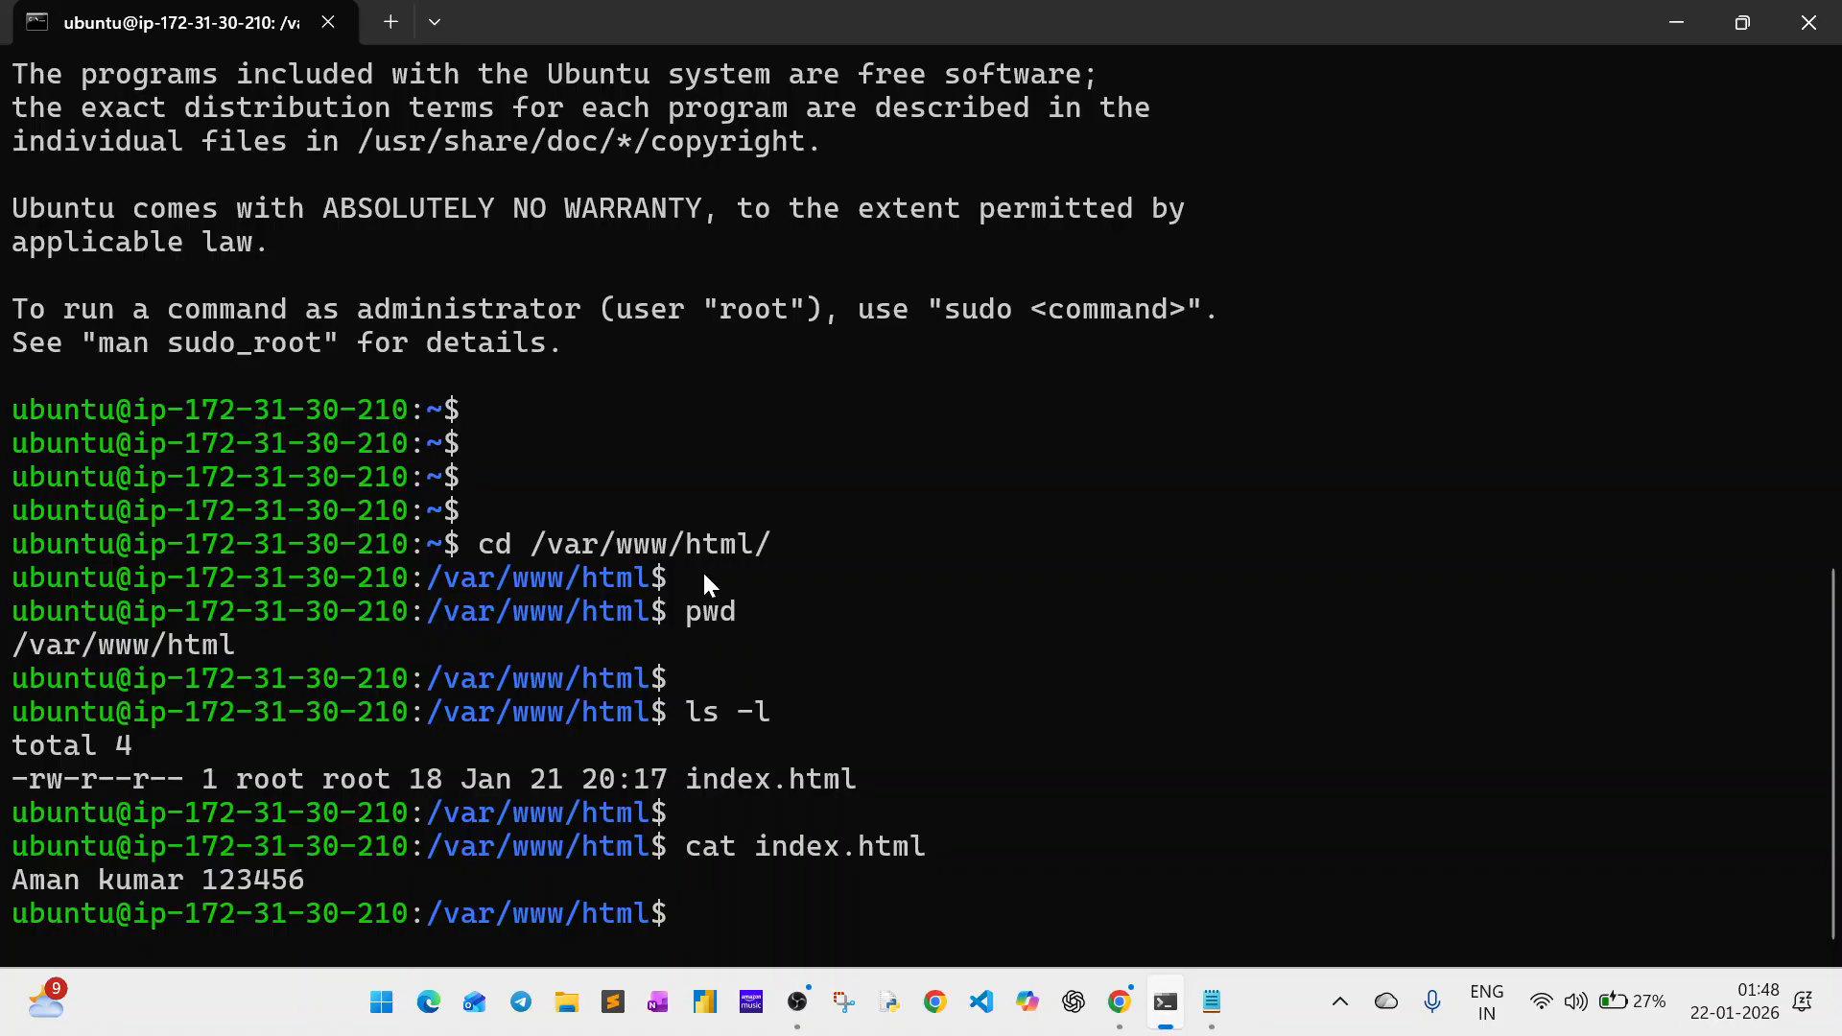
drag(469, 534, 879, 773)
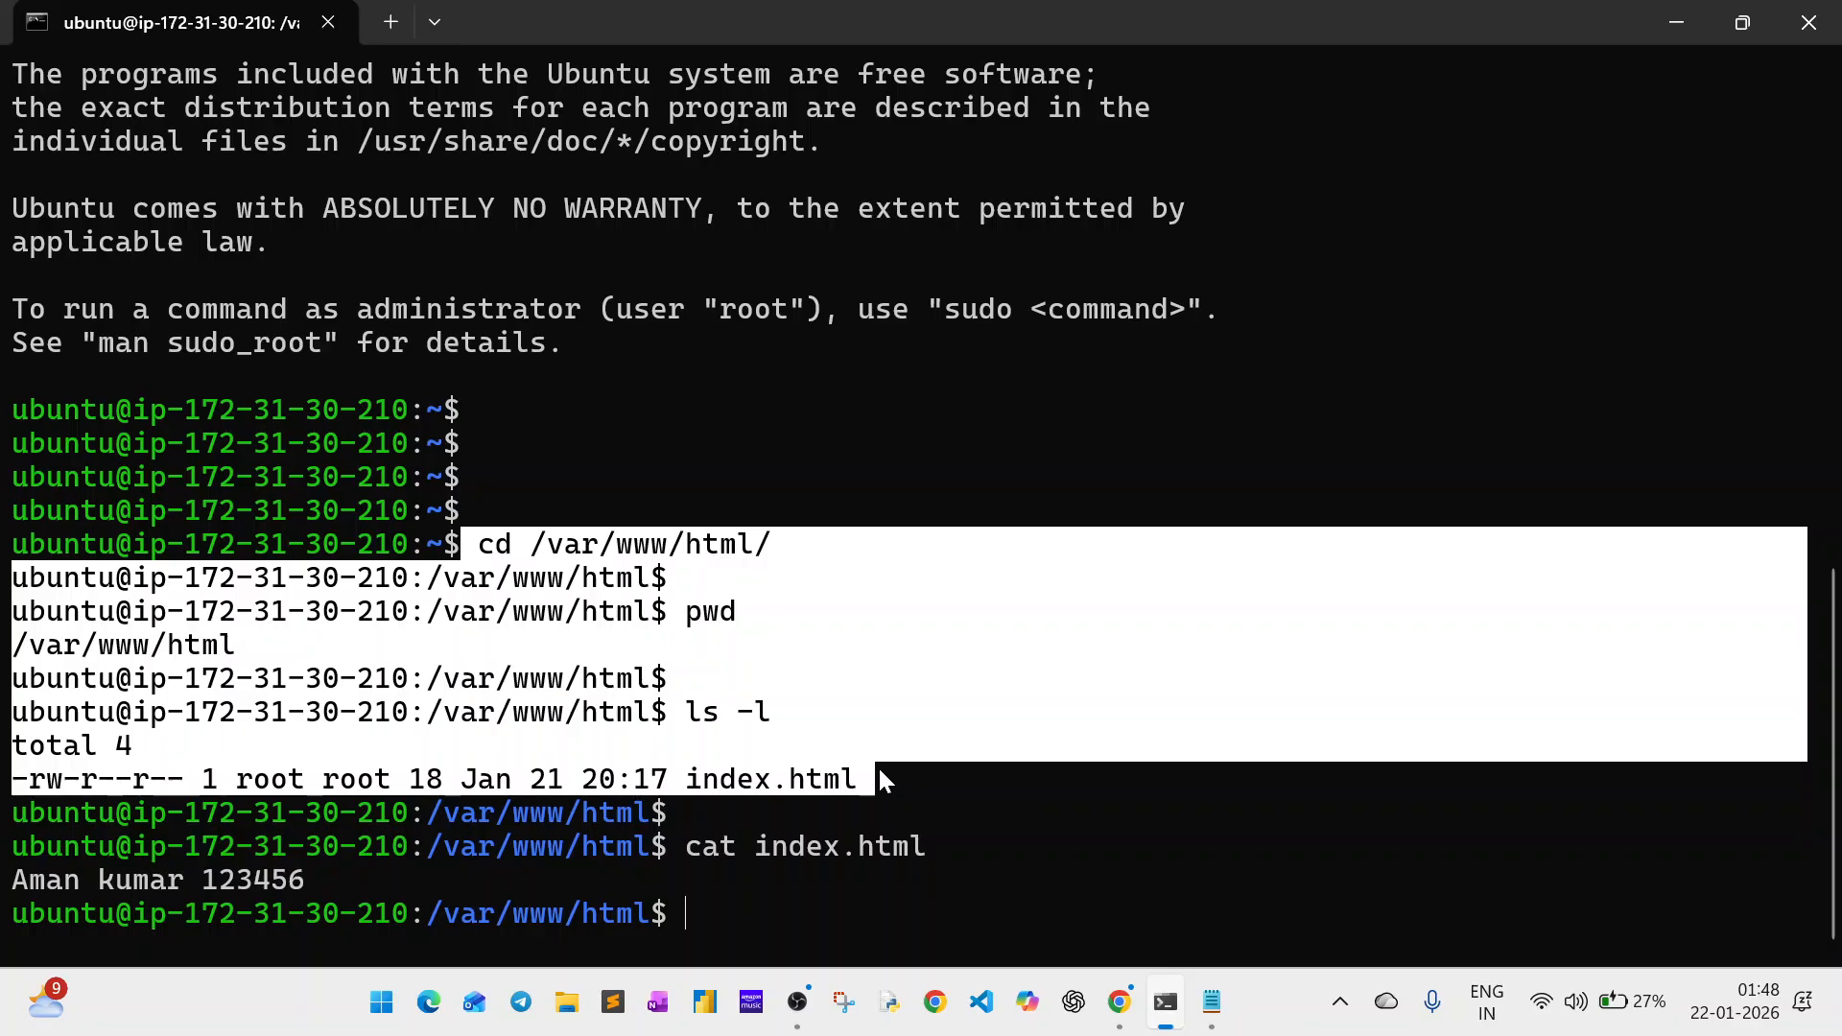
key(ctrl+c)
key(Return)
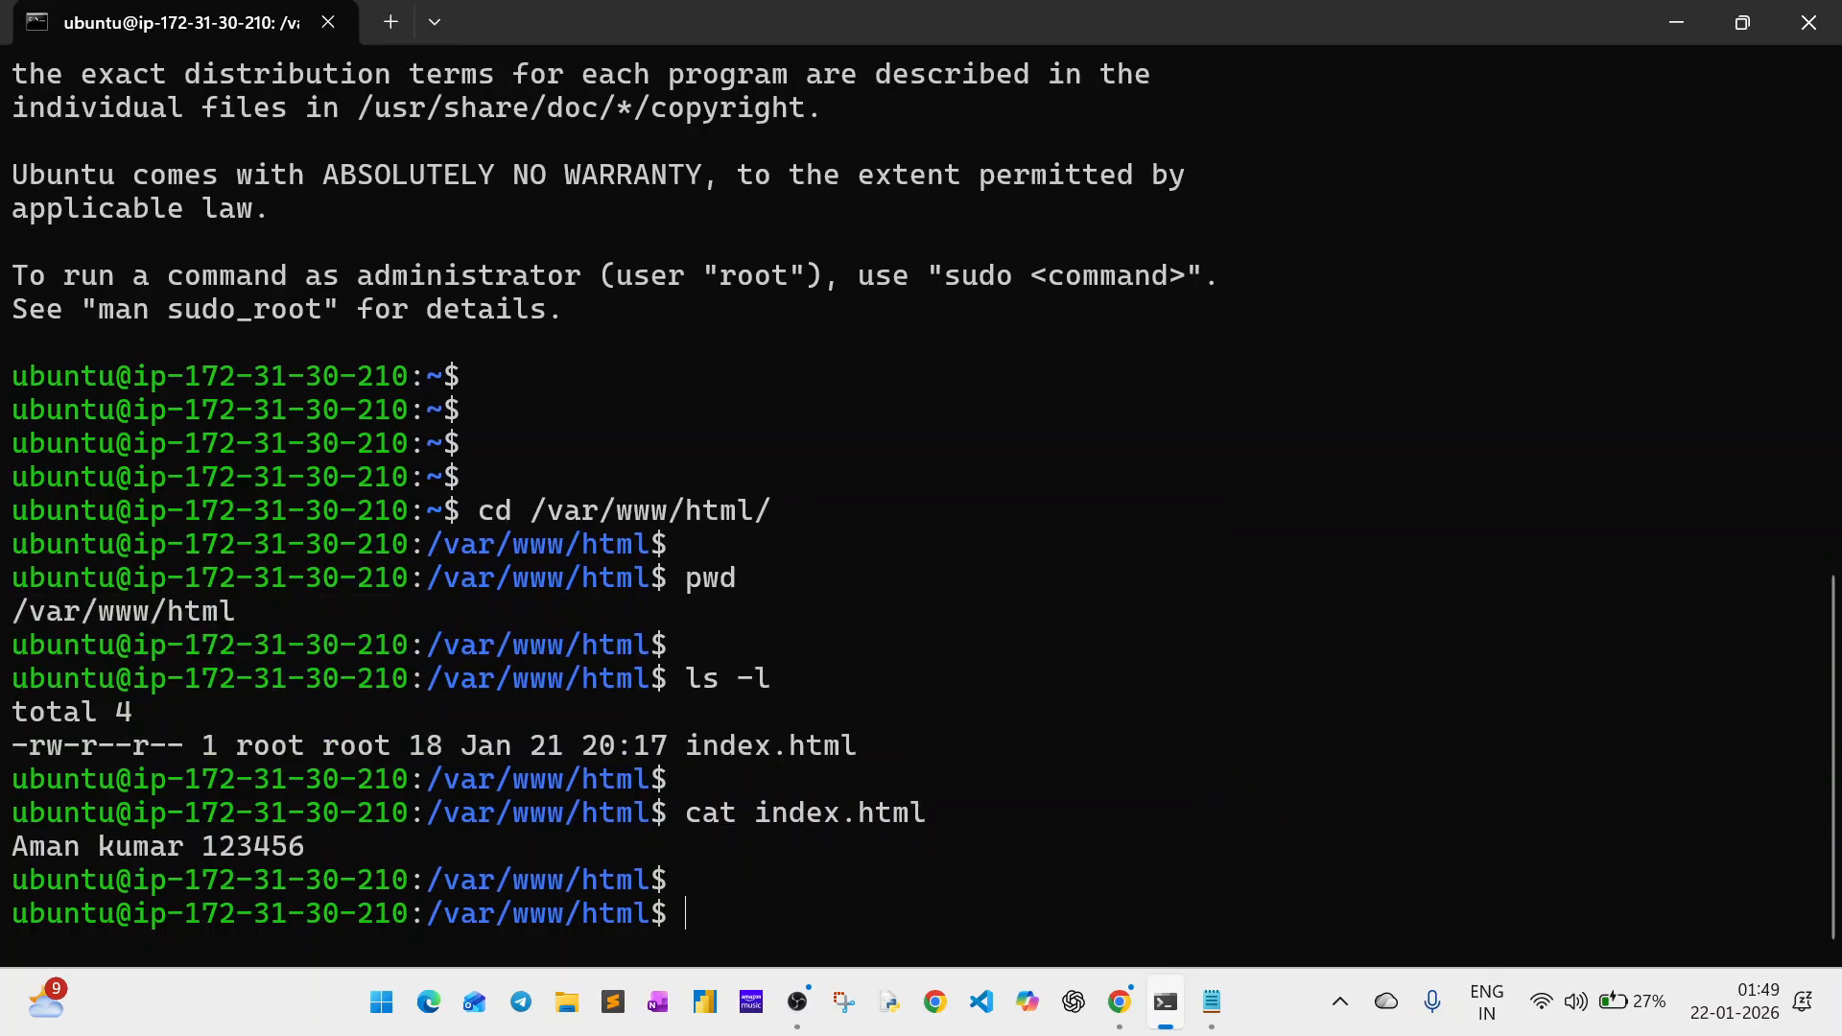
text(curl httpd)
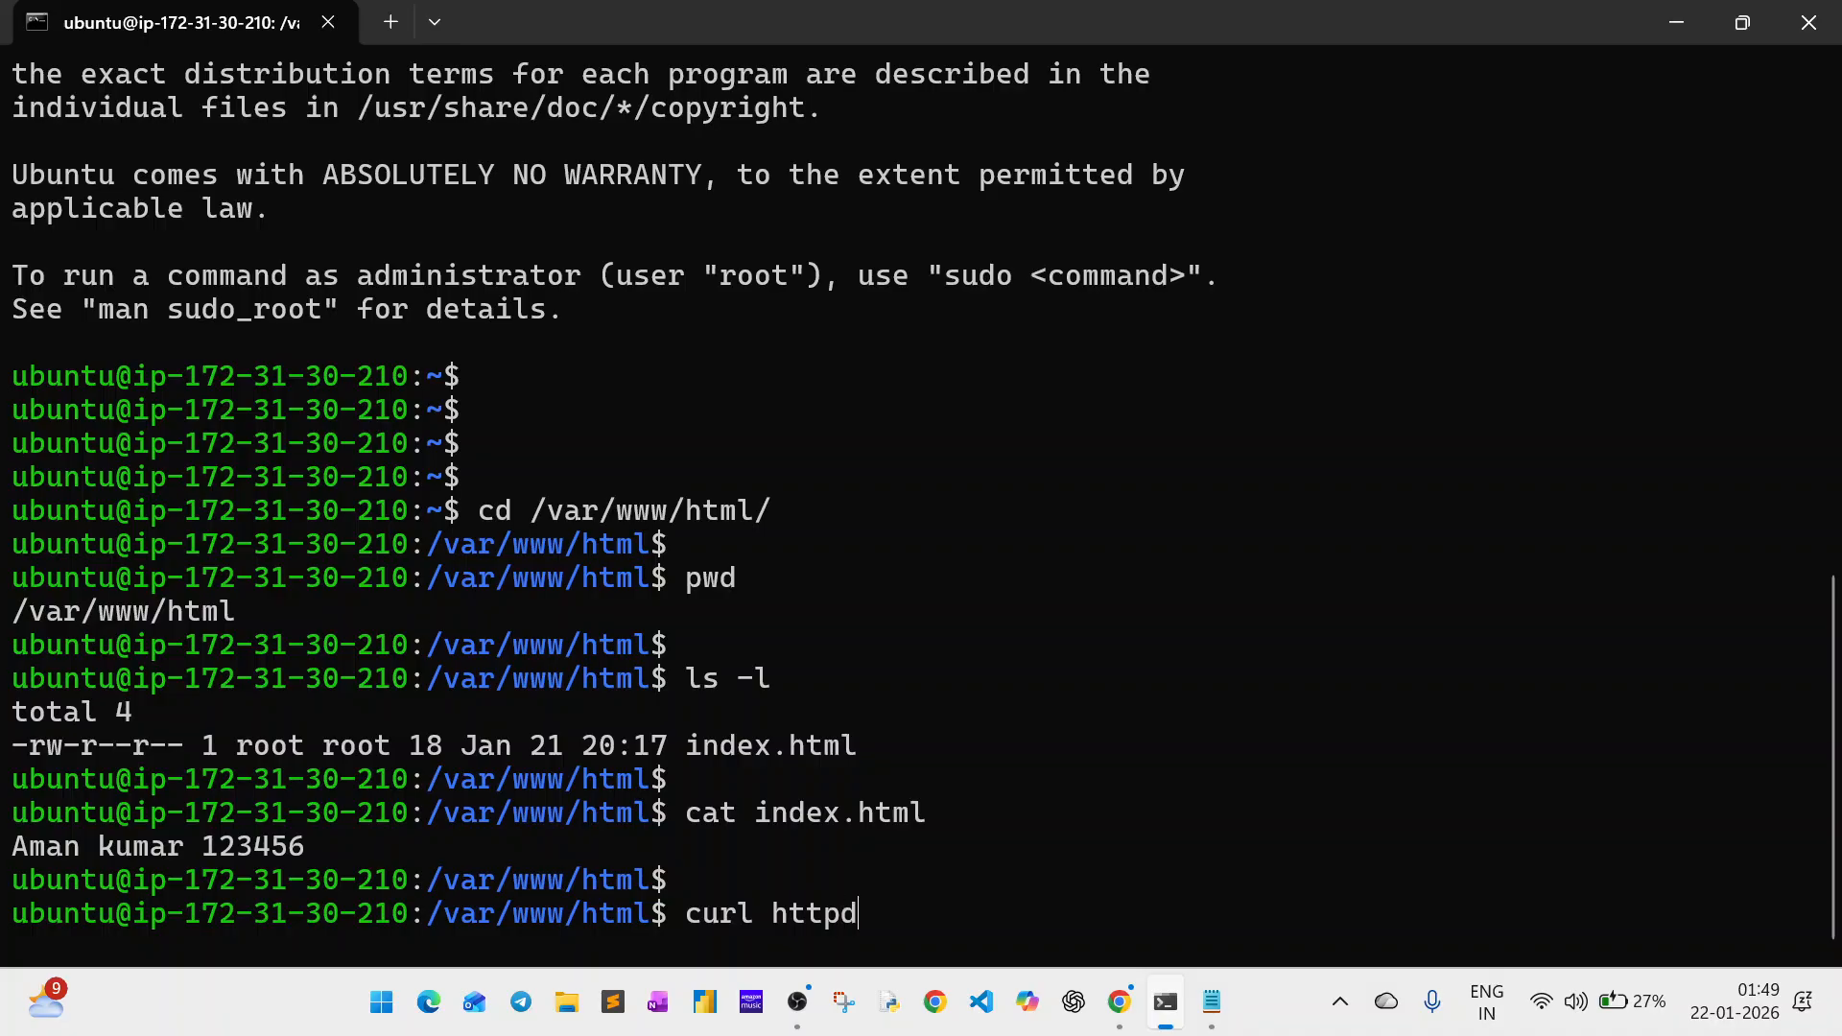
key(BackSpace)
text(://)
key(alt+Tab)
key(alt+Tab)
key(alt+Tab)
key(alt+Tab)
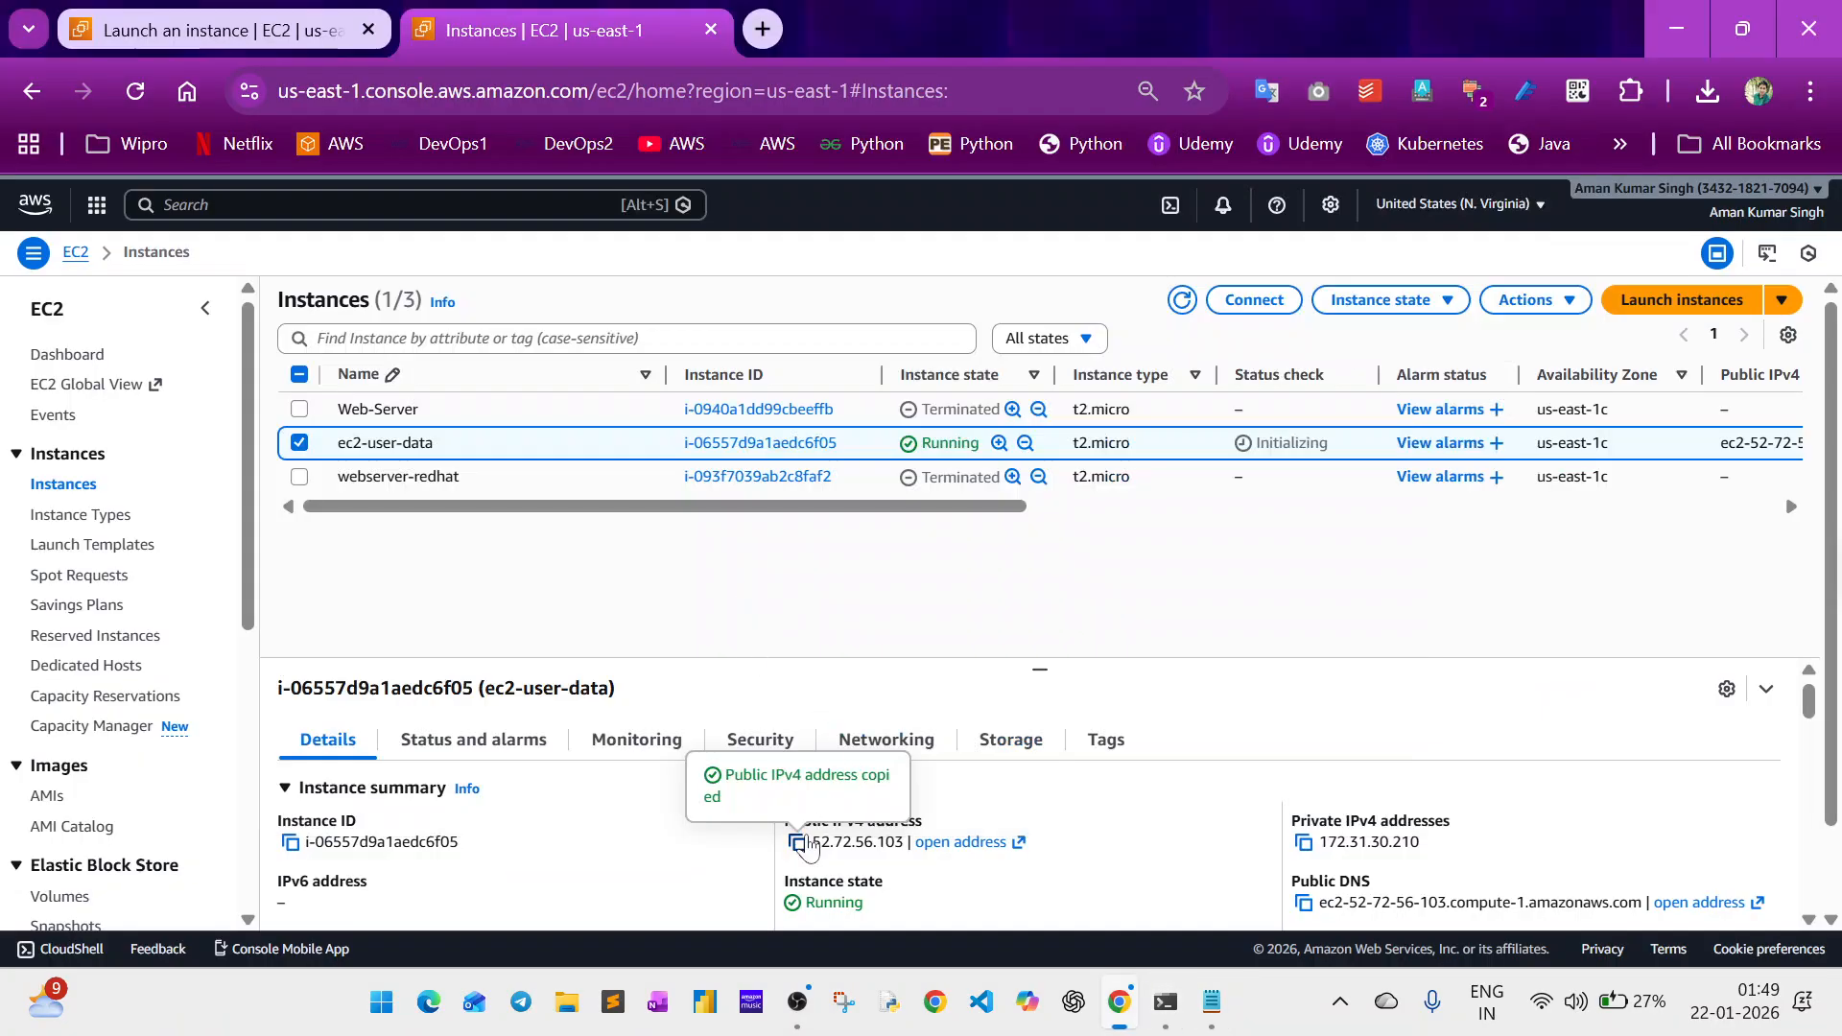
key(alt+Tab)
key(ctrl+v)
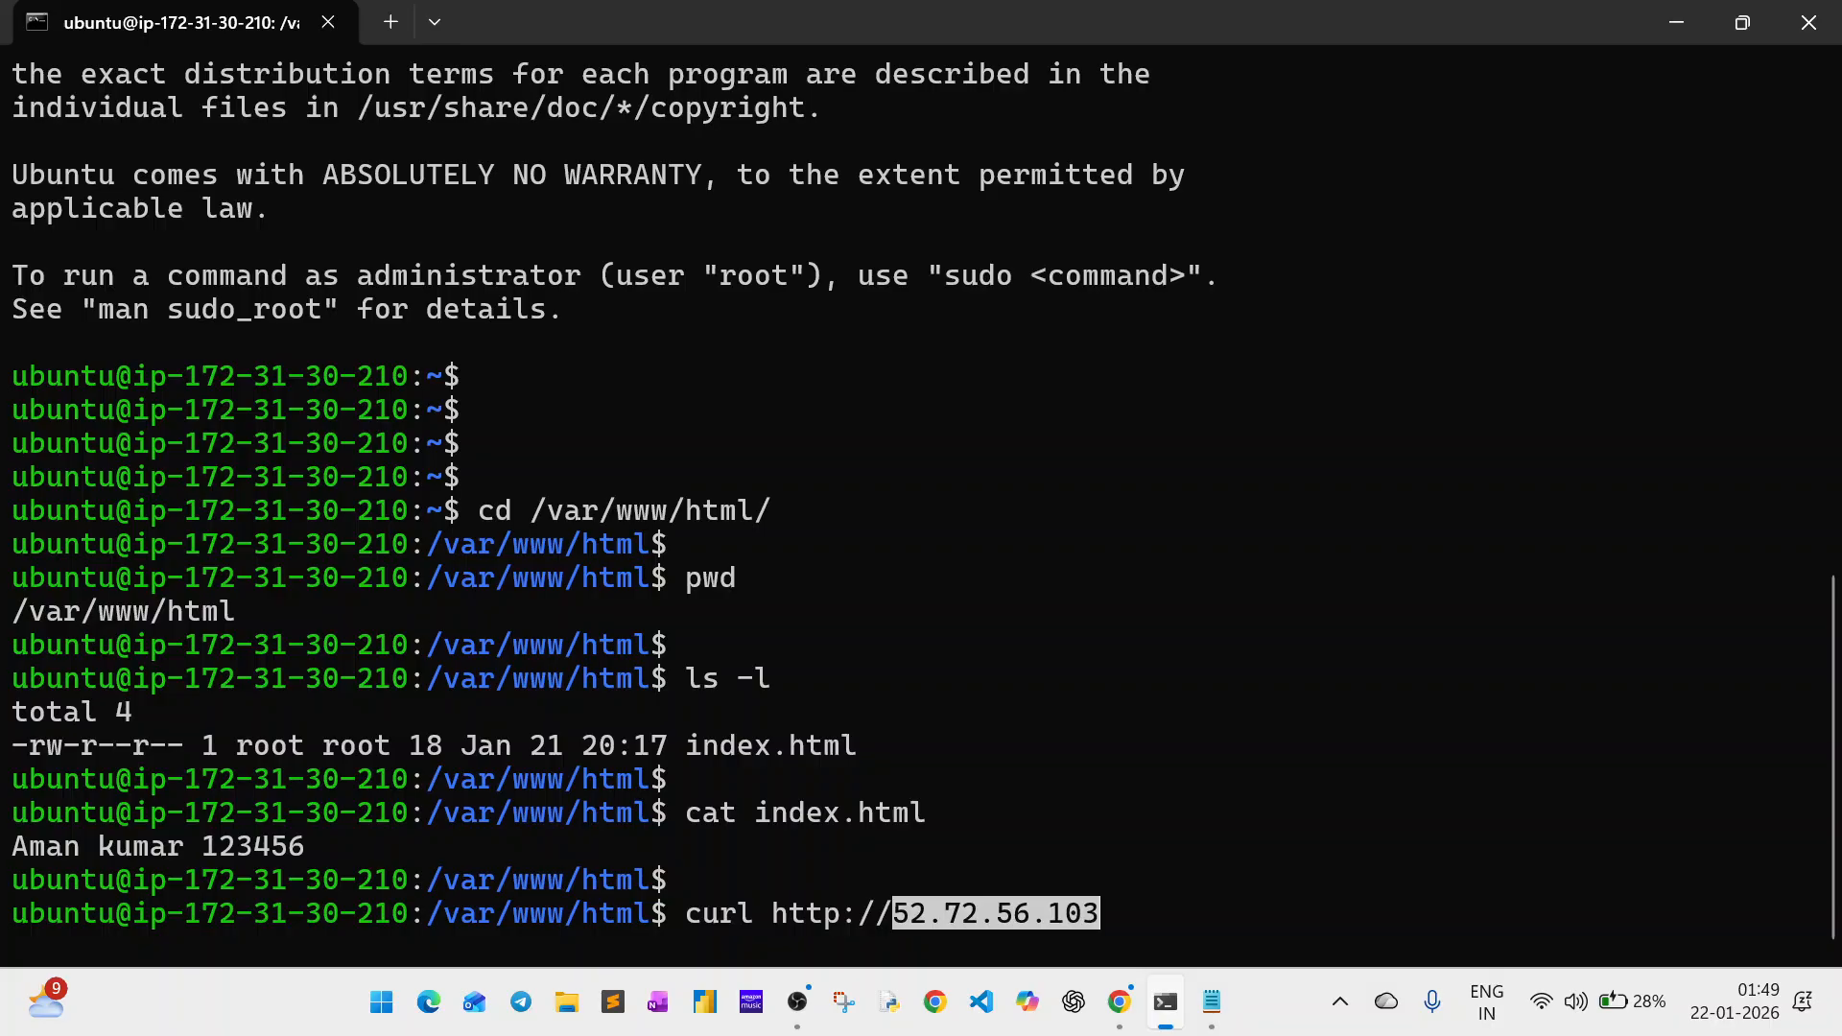
key(Right)
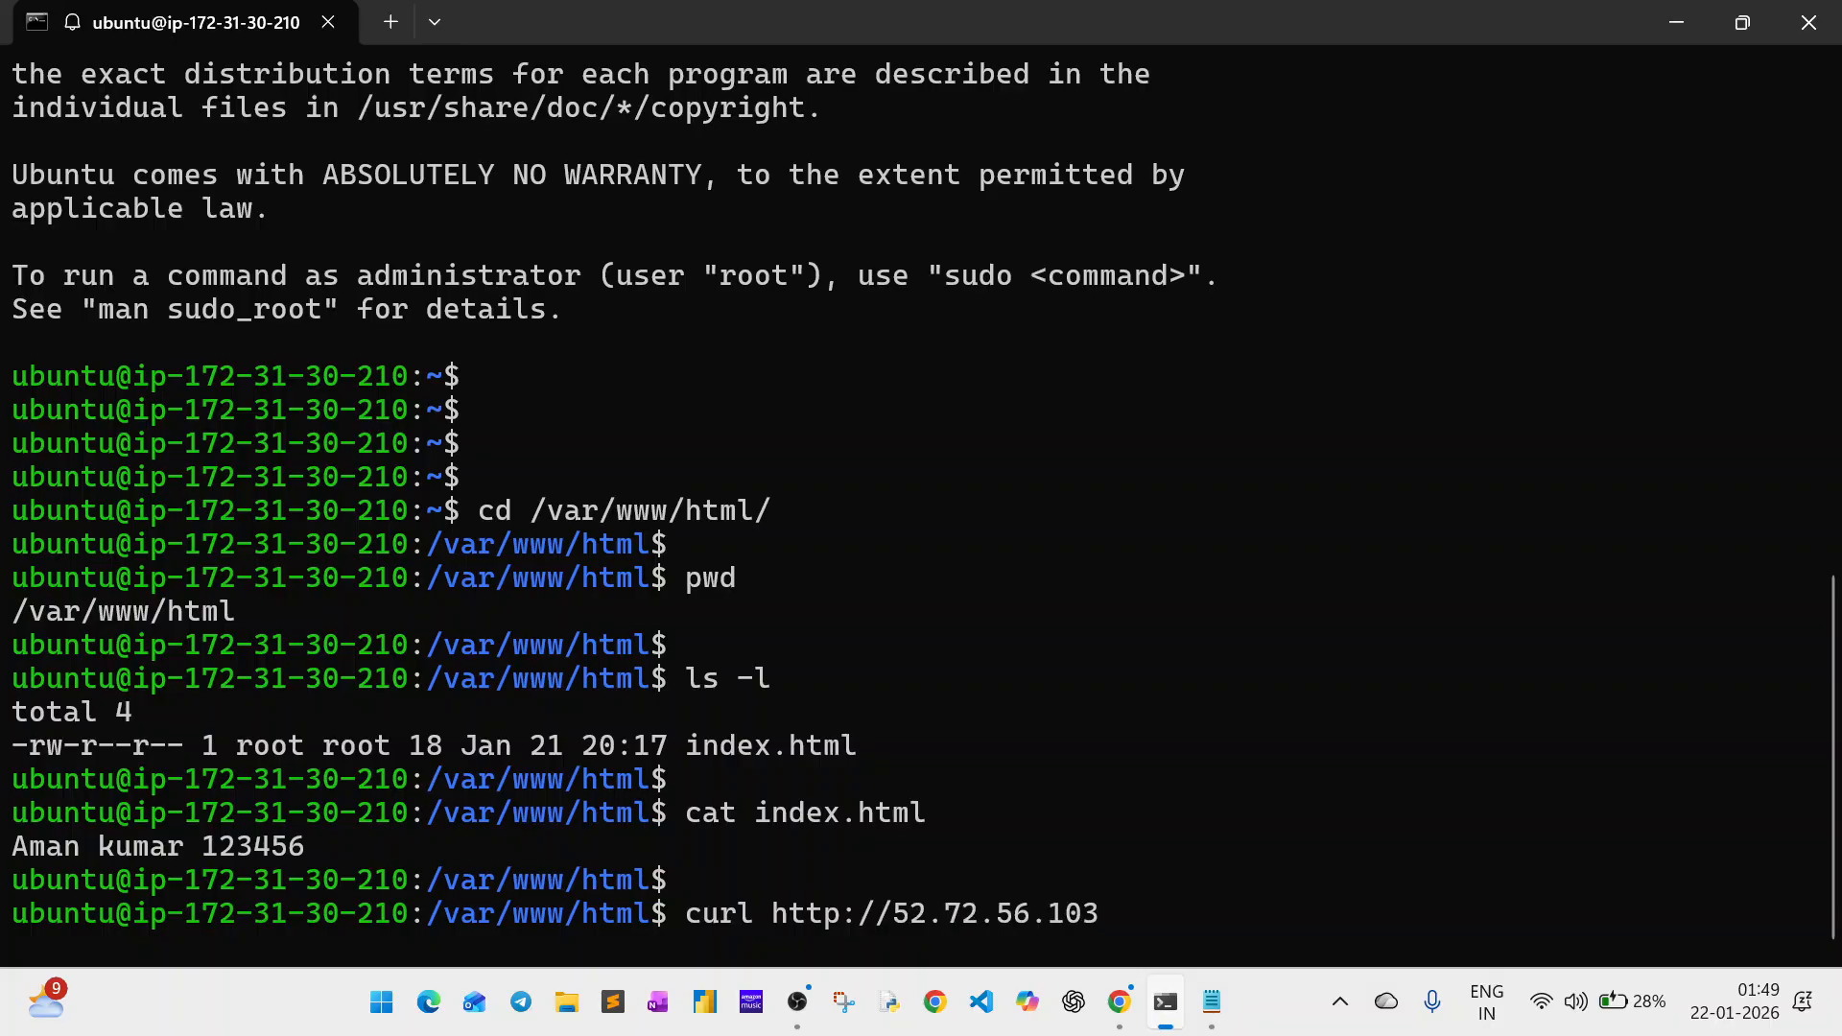
text(:80)
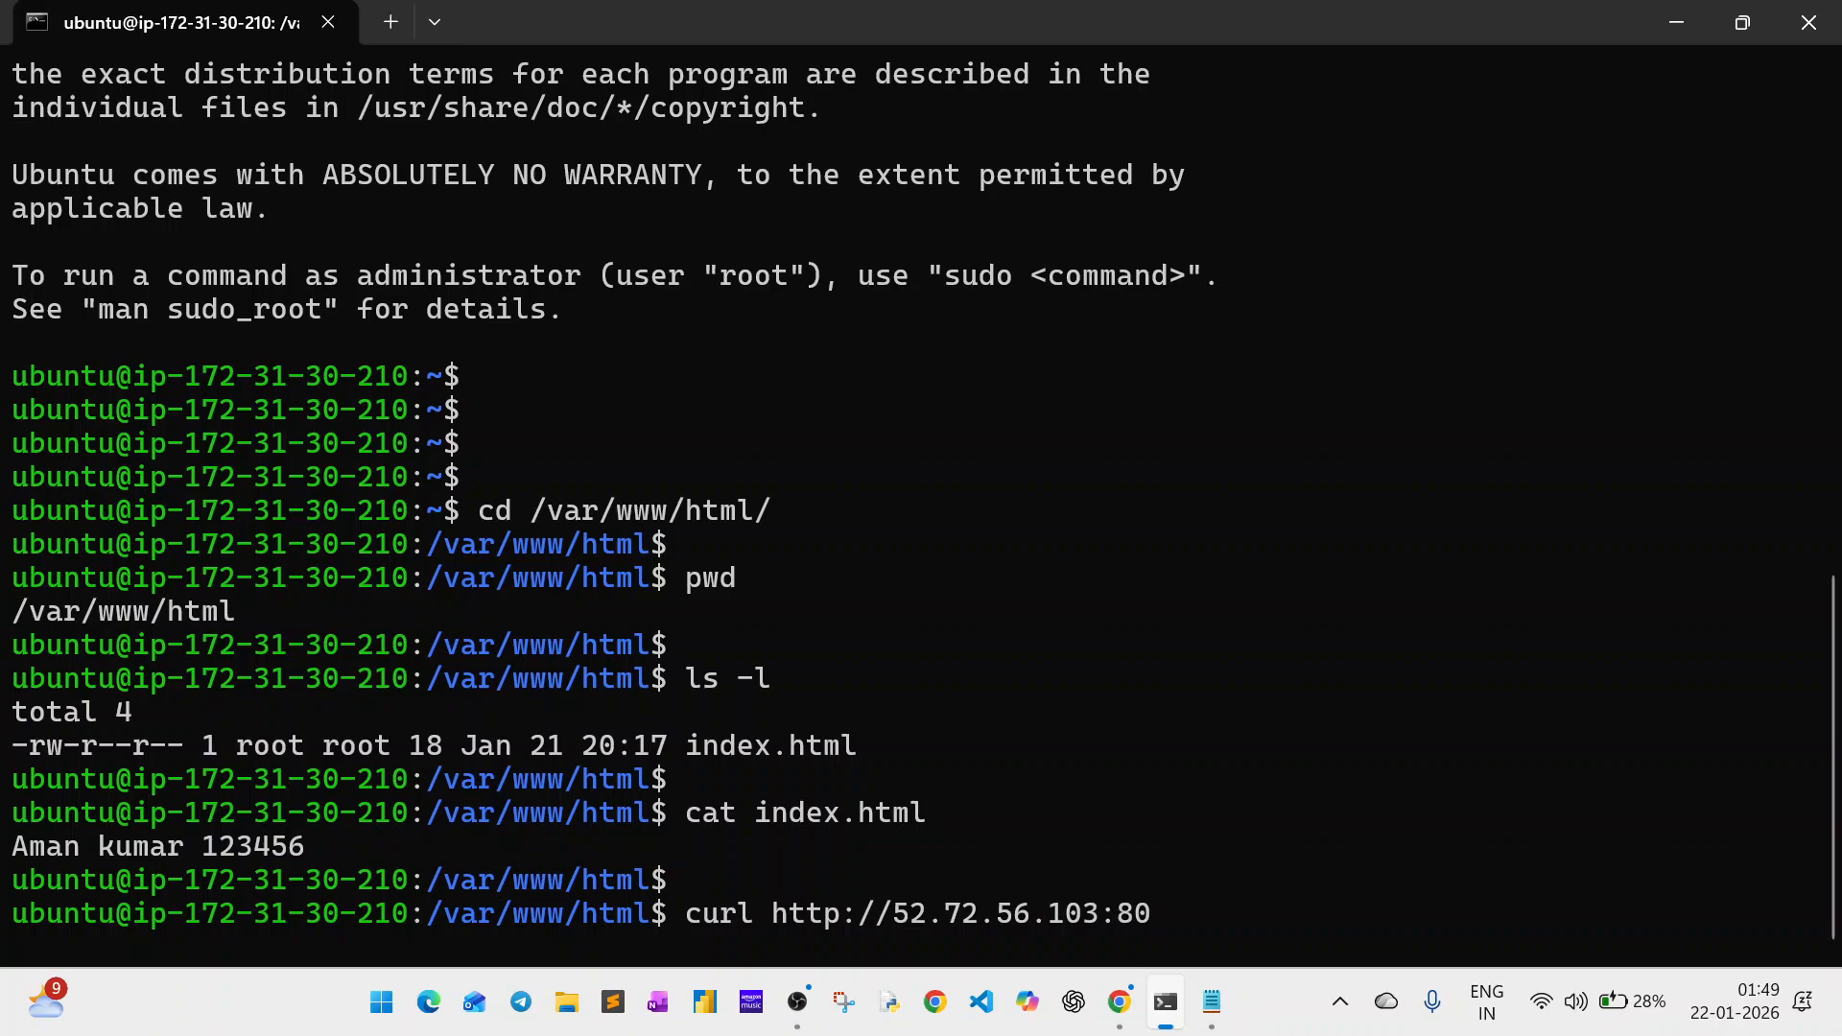
key(Return)
key(Return)
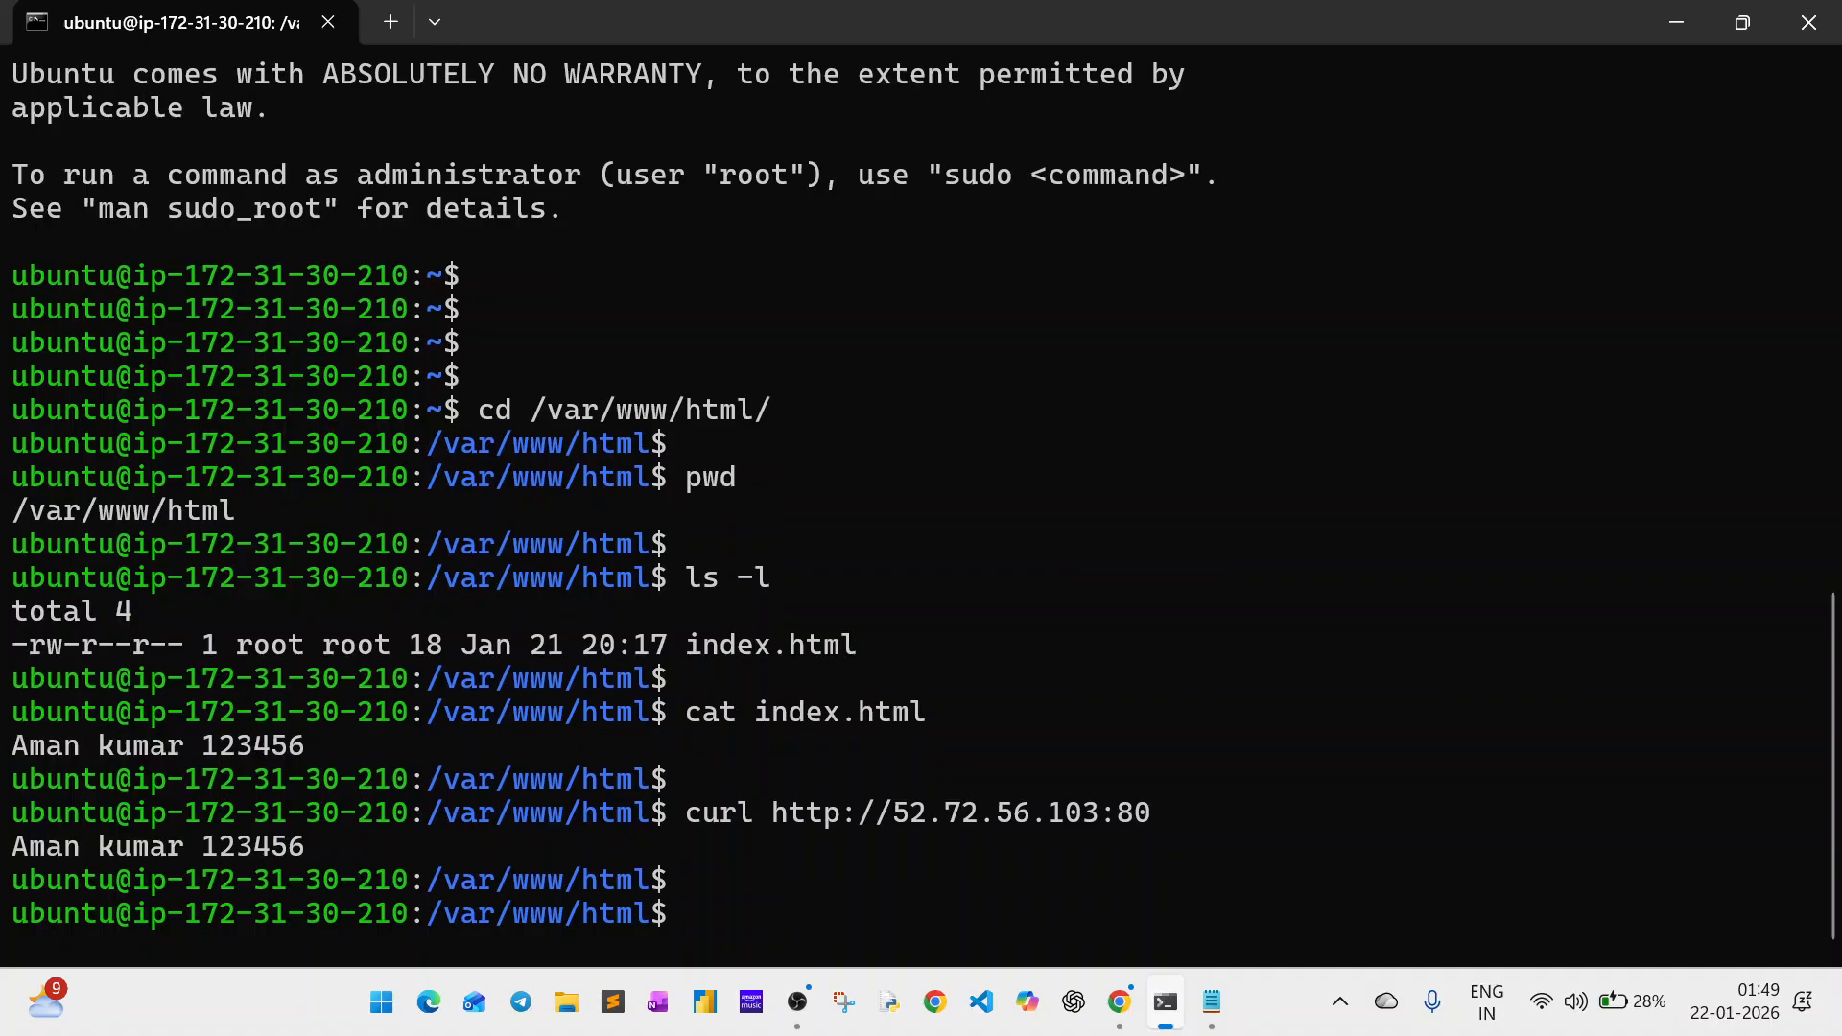
key(Up)
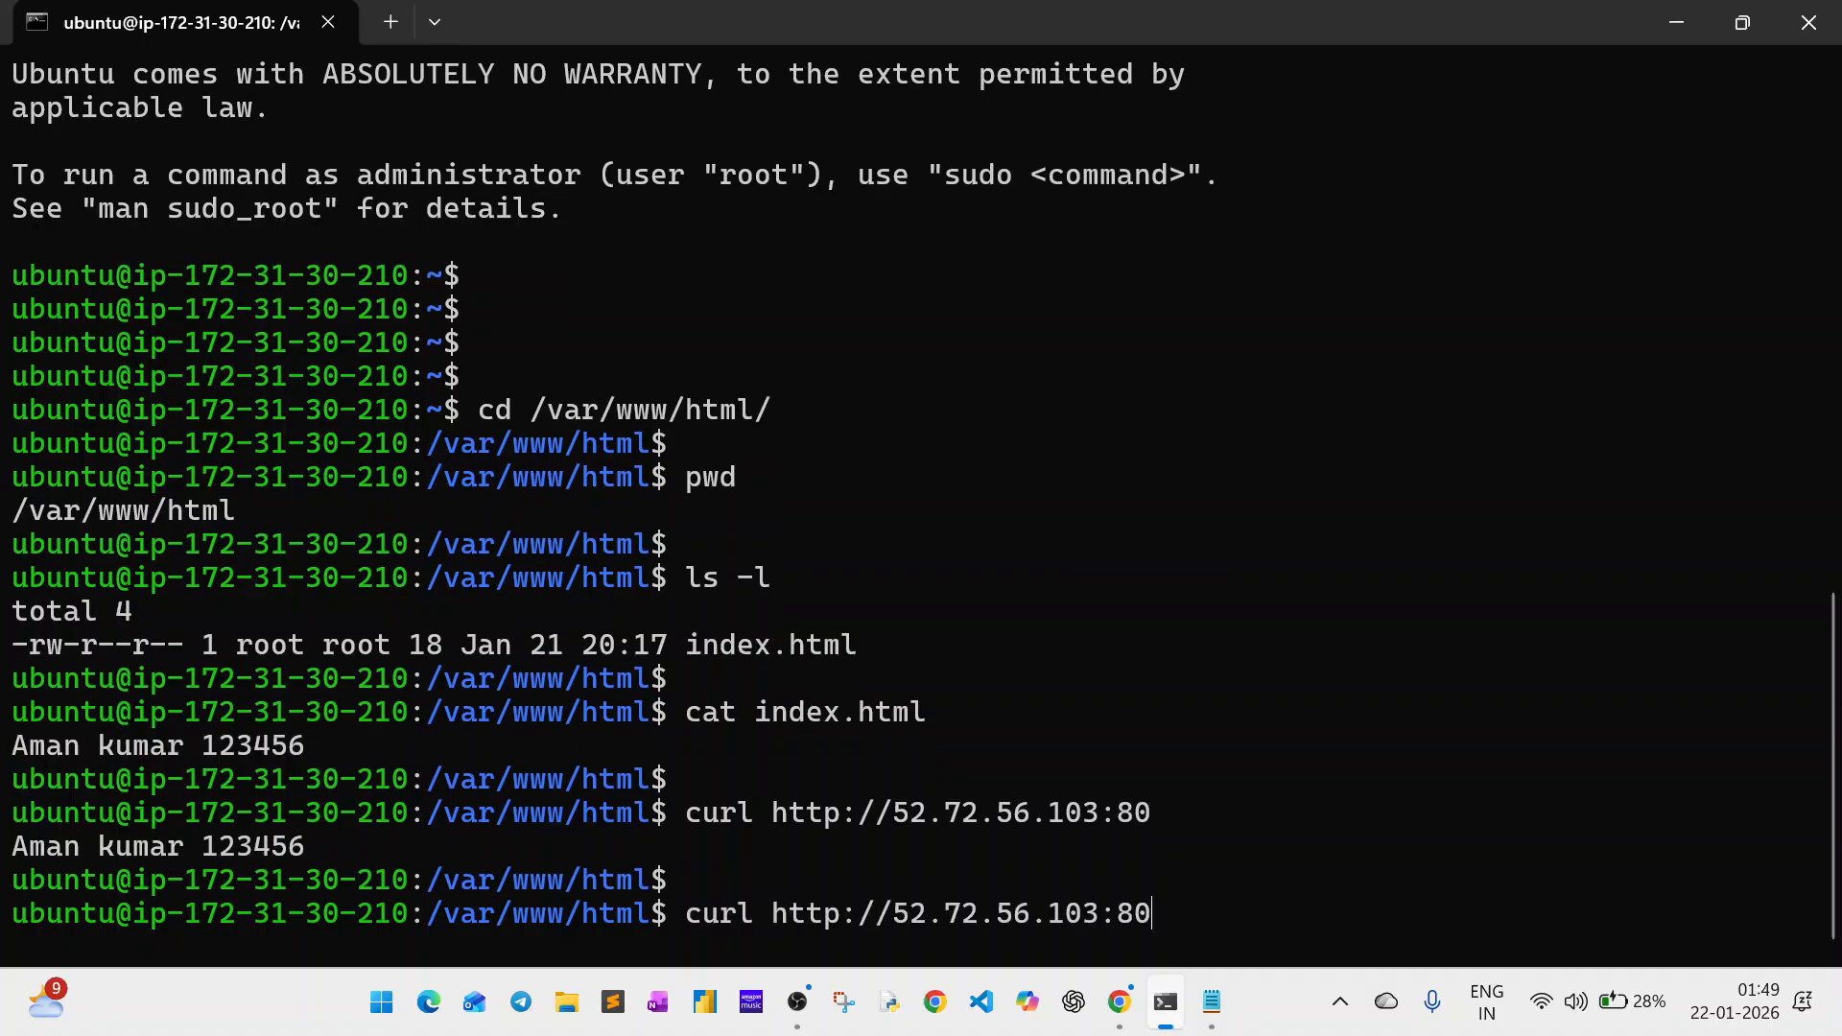
key(Left)
key(Left)
key(Left)
key(Left)
key(Left)
key(Left)
key(Left)
key(Left)
key(Left)
key(Left)
key(Left)
key(Left)
key(Left)
key(Left)
key(Left)
key(Left)
key(Left)
key(Left)
key(Left)
key(Left)
text(-I)
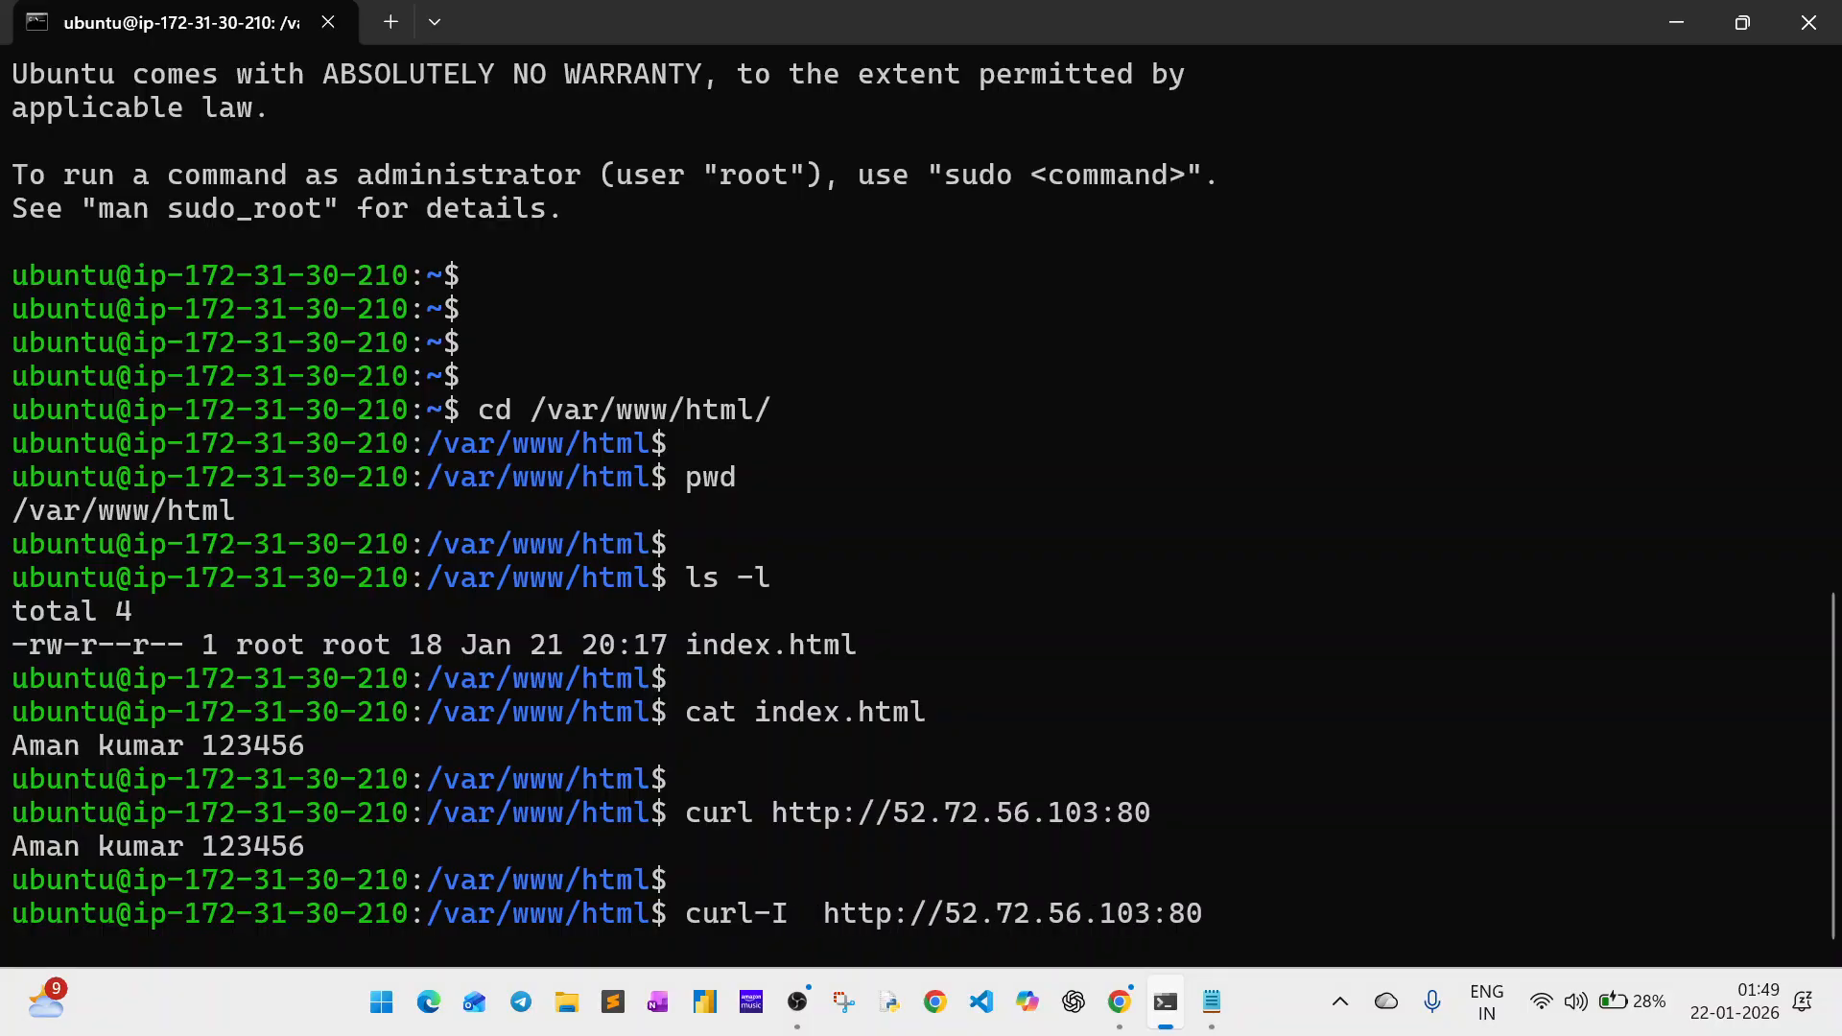
key(Left)
key(Left)
key(Left)
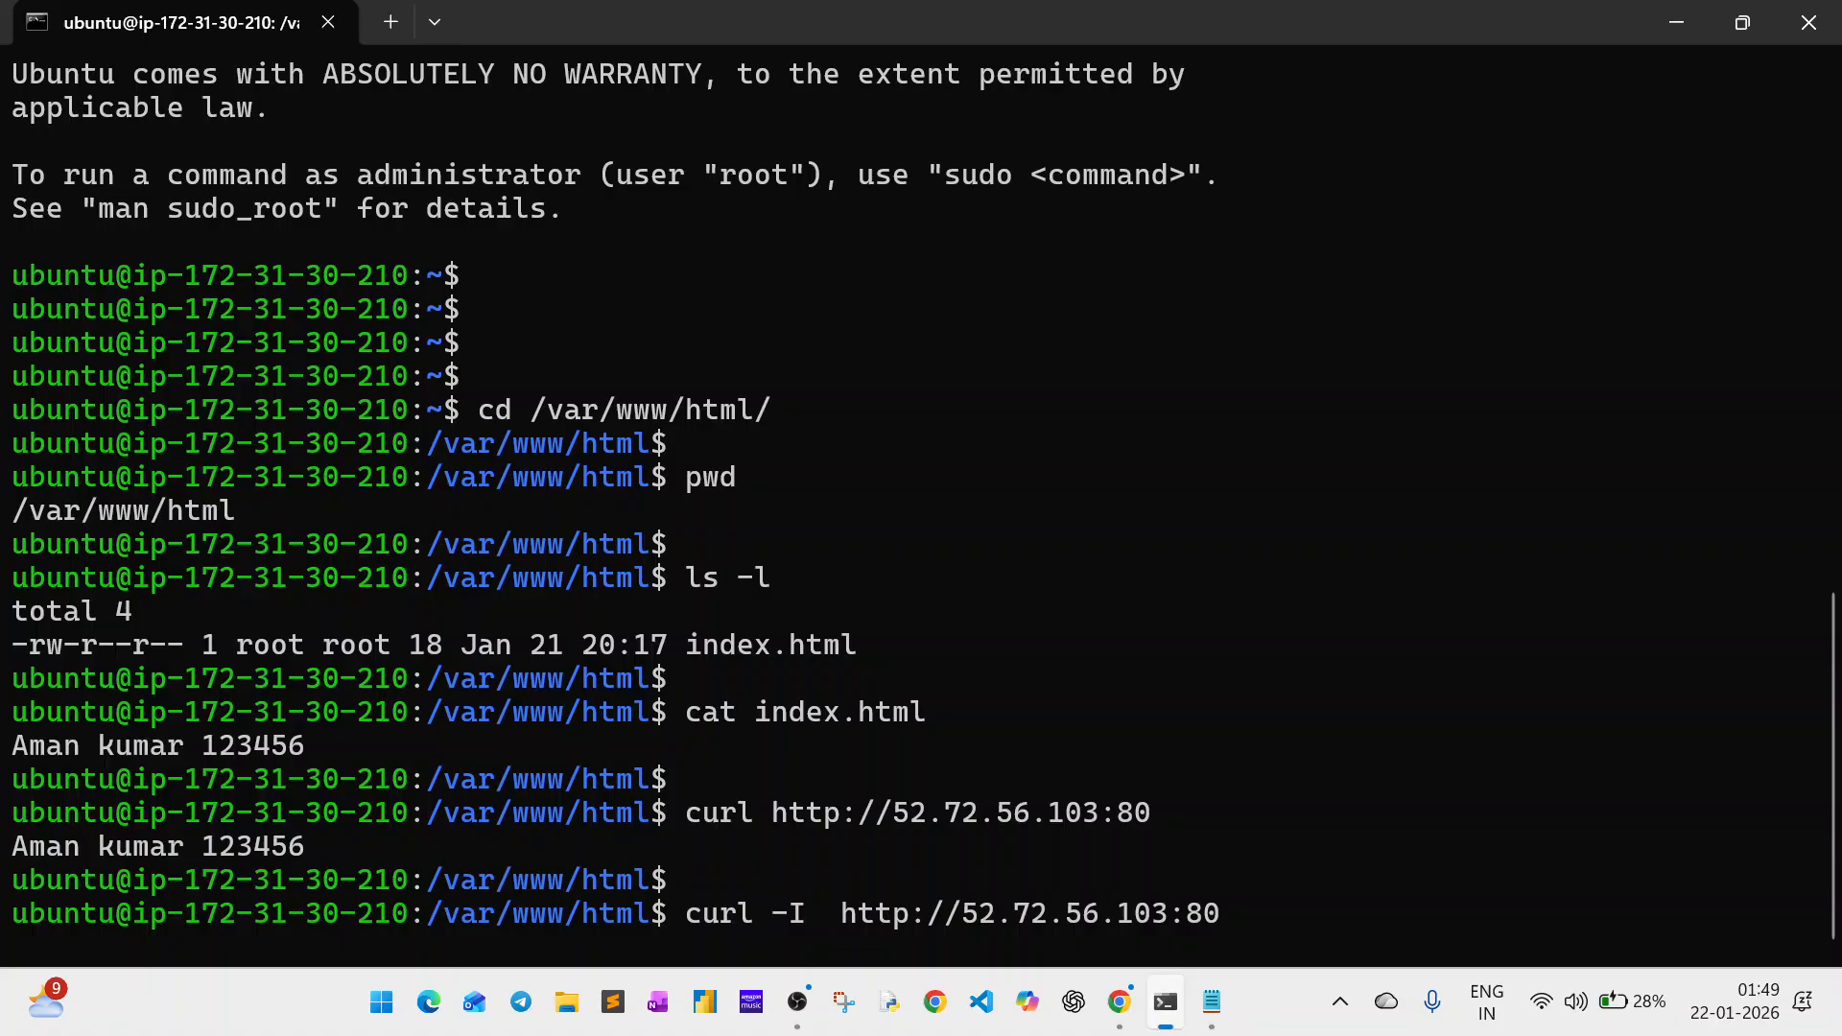
key(Return)
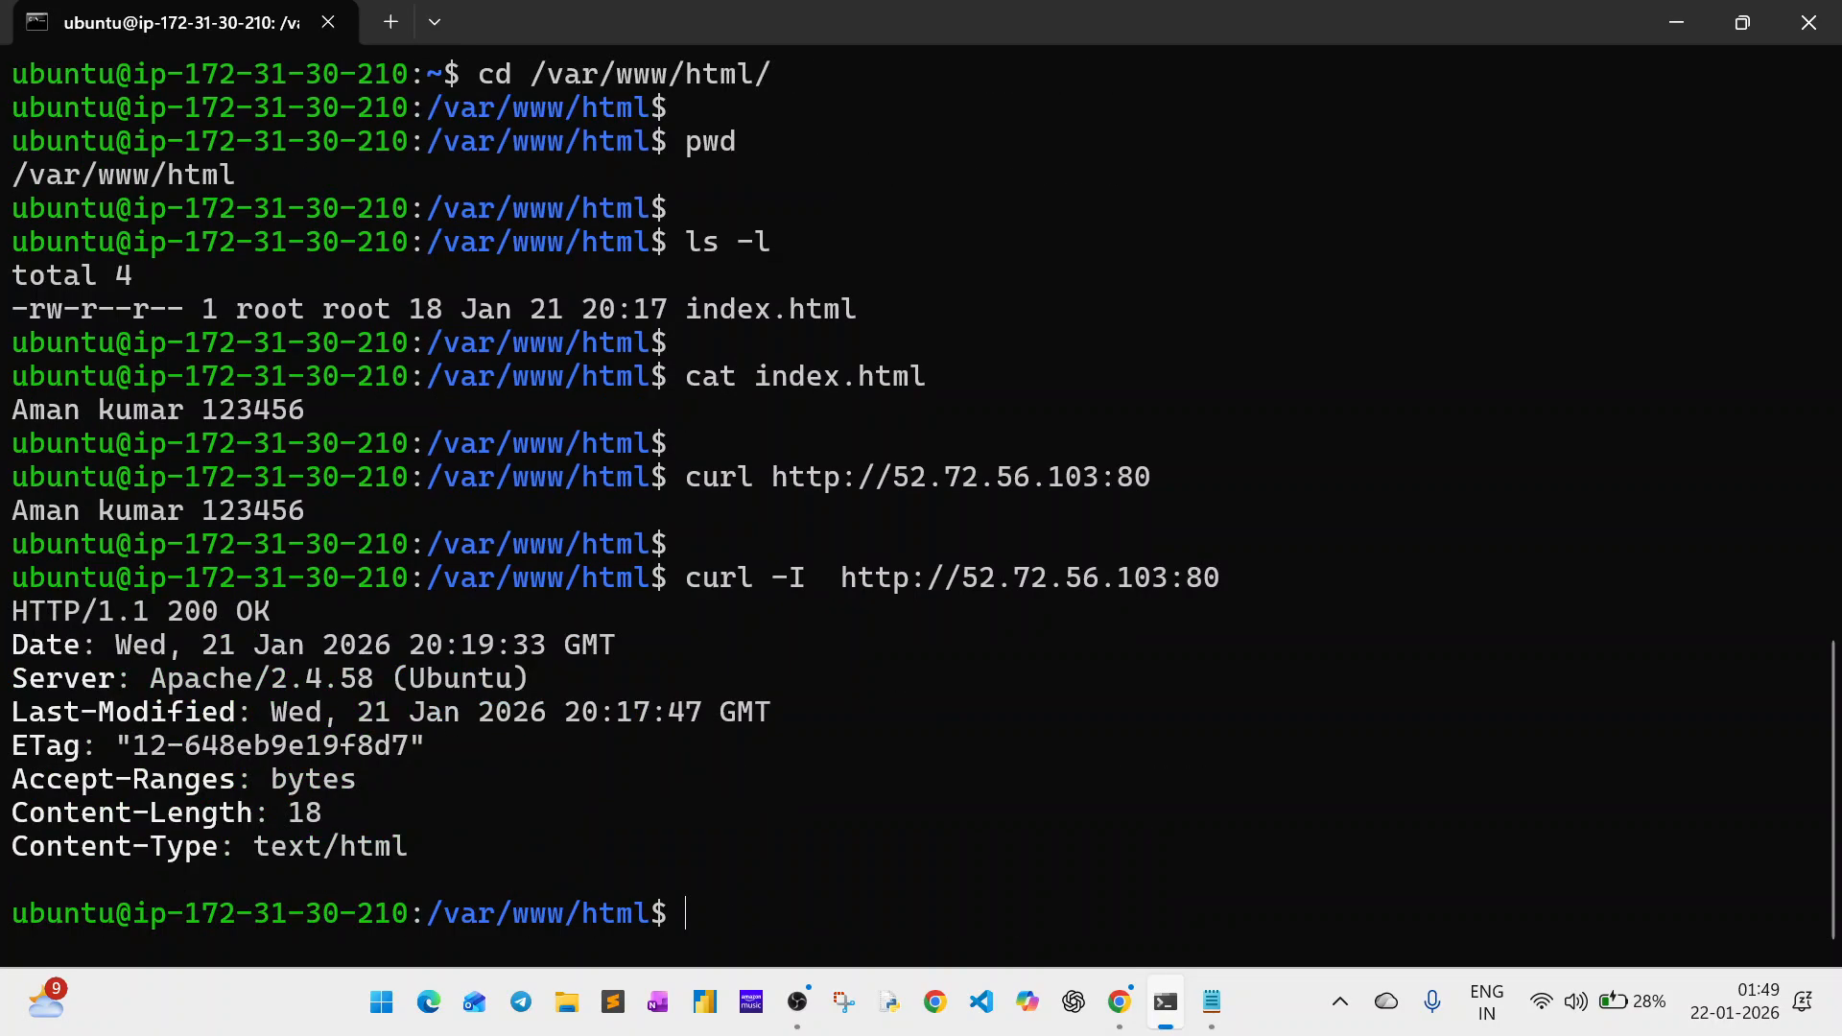
key(Return)
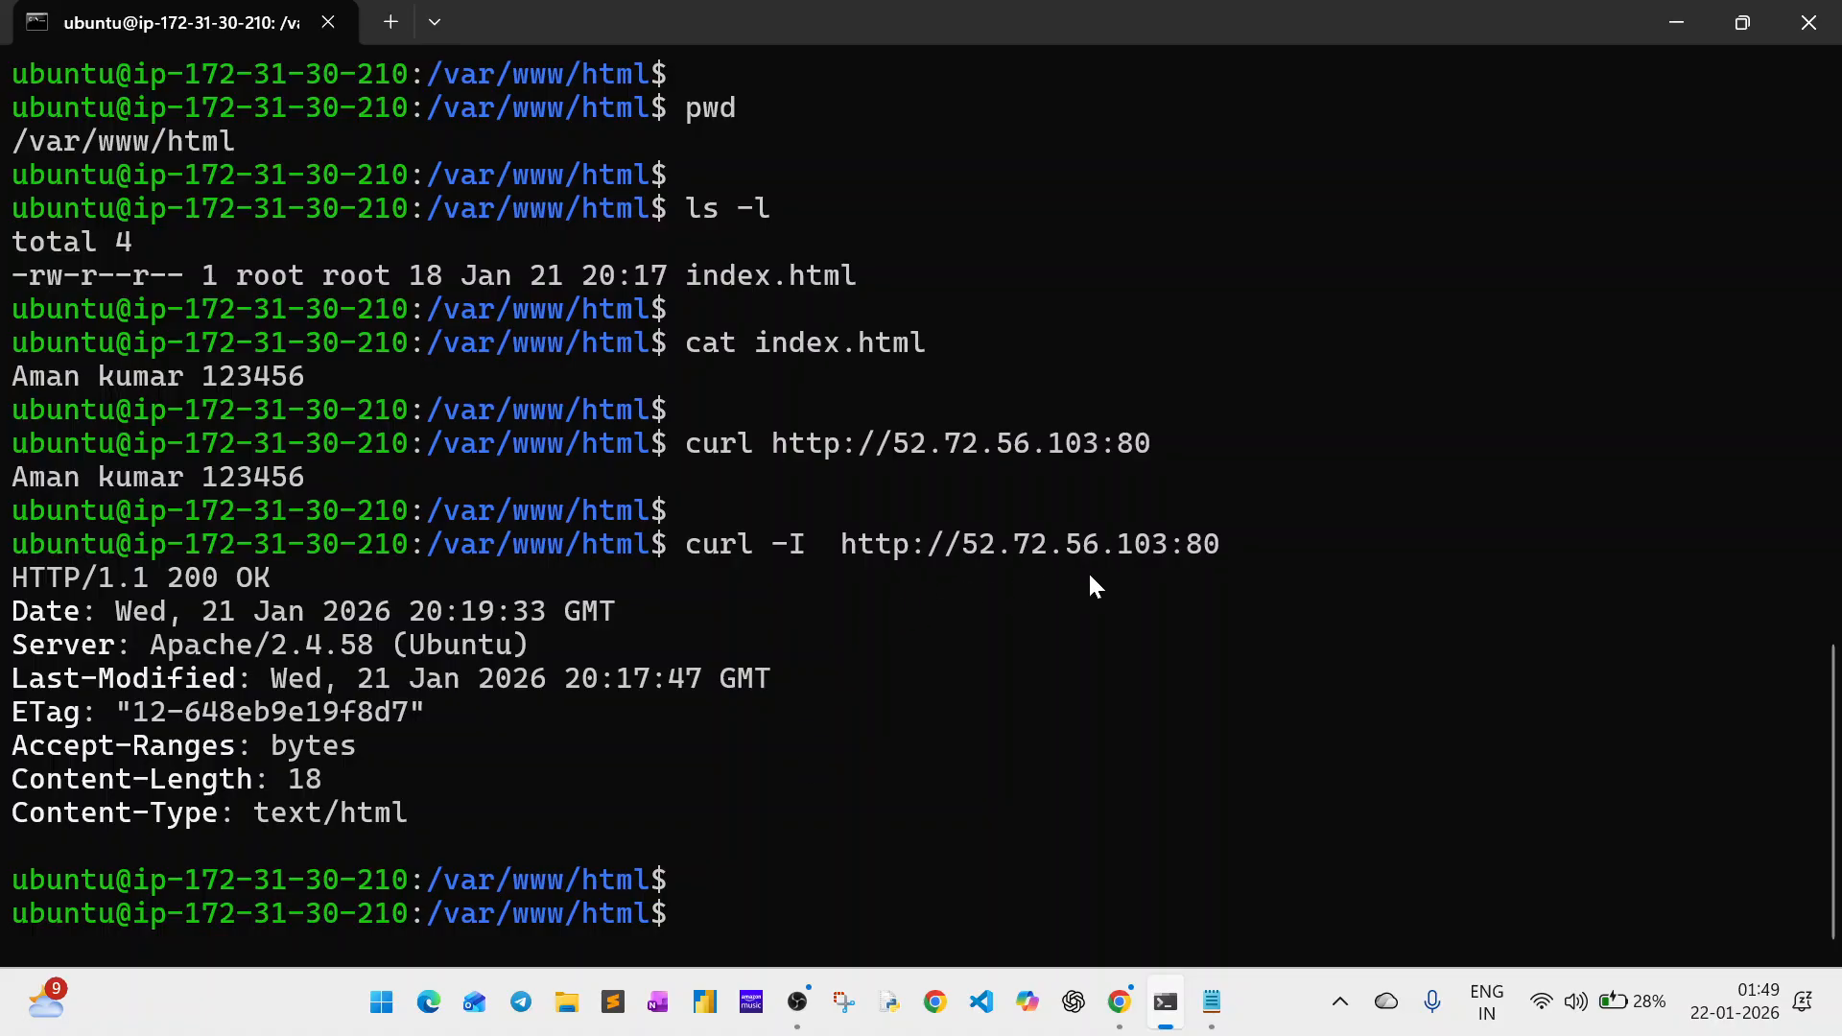
drag(1235, 544, 847, 543)
key(ctrl+c)
key(alt+Tab)
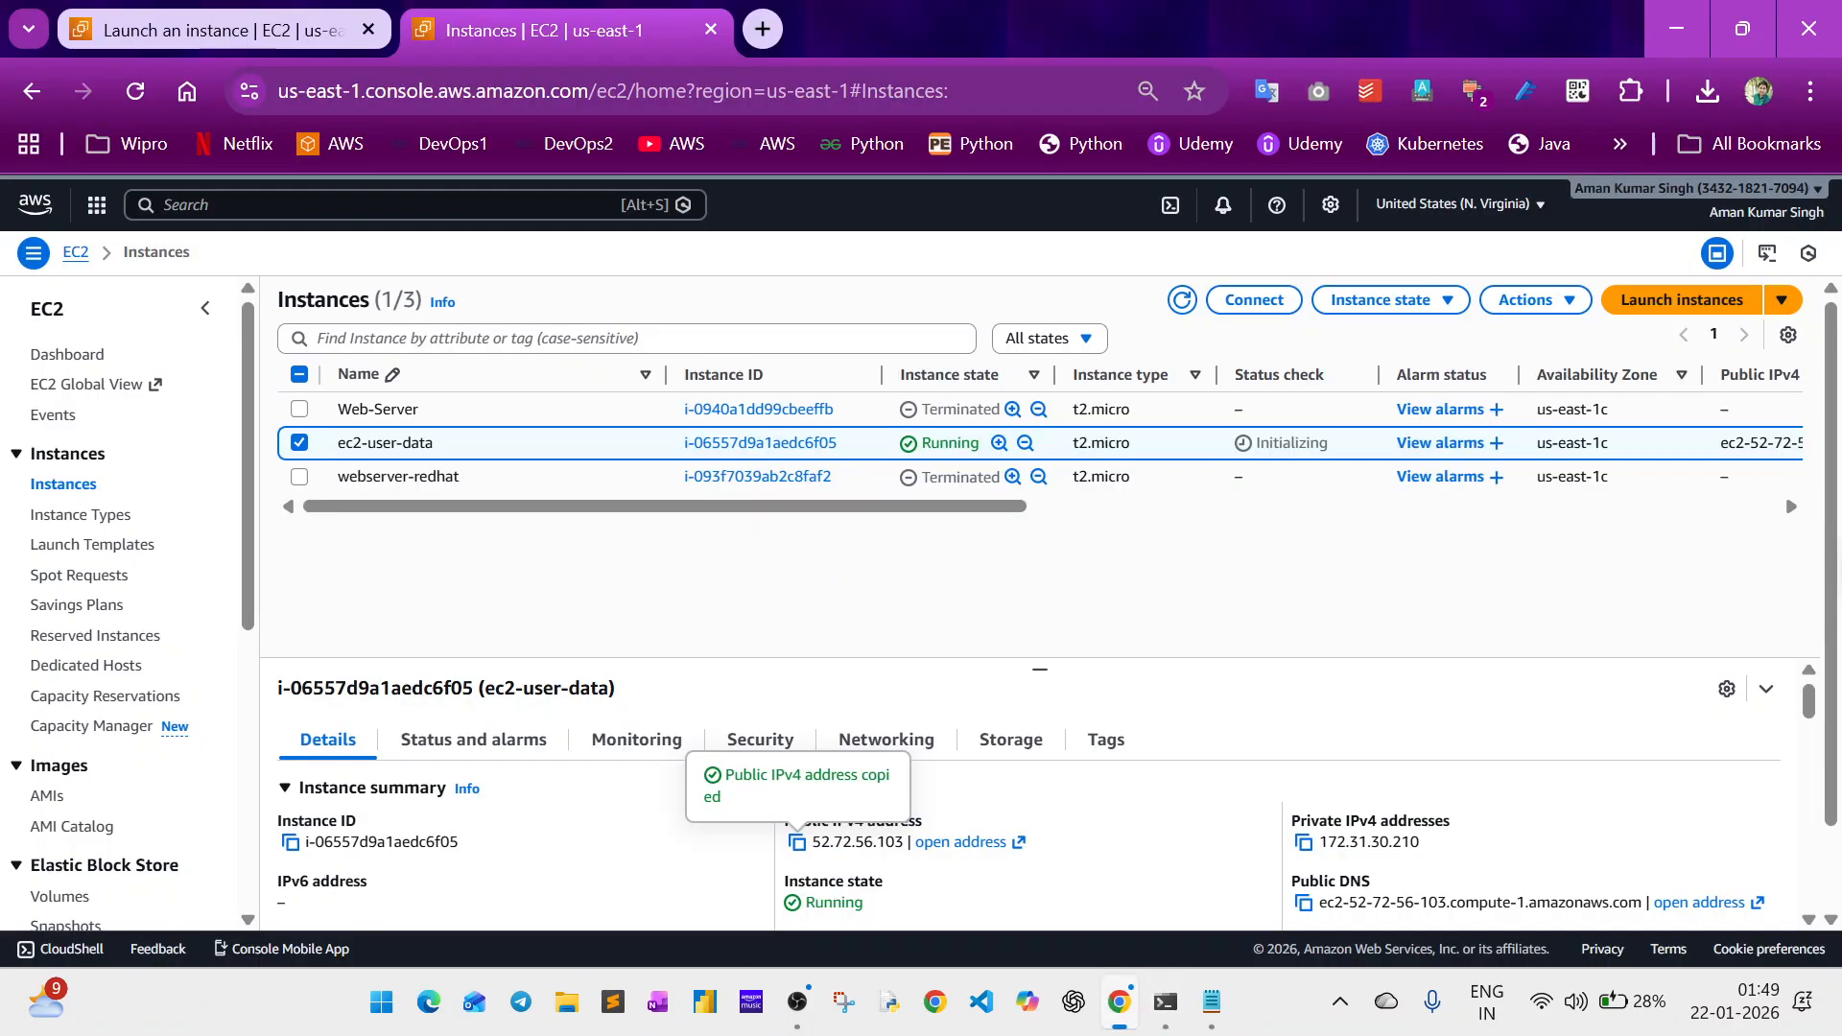
click(764, 28)
key(ctrl+v)
key(Return)
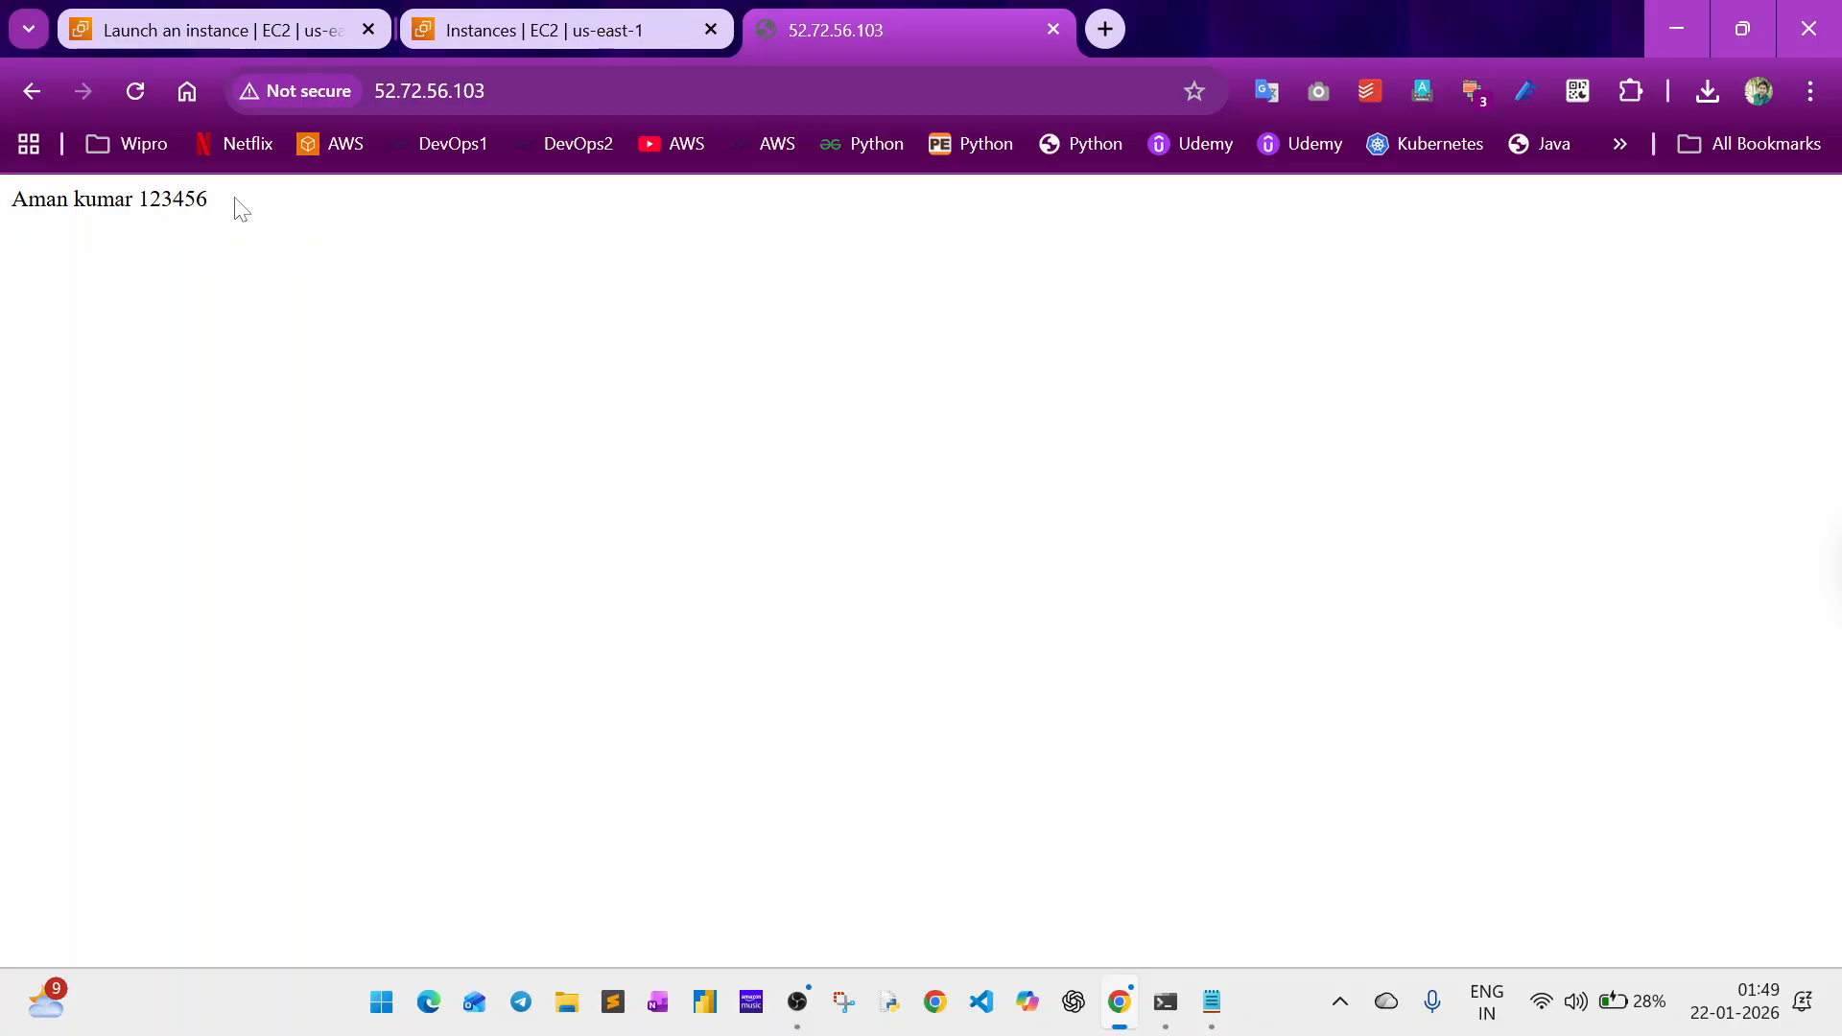
drag(234, 204, 8, 195)
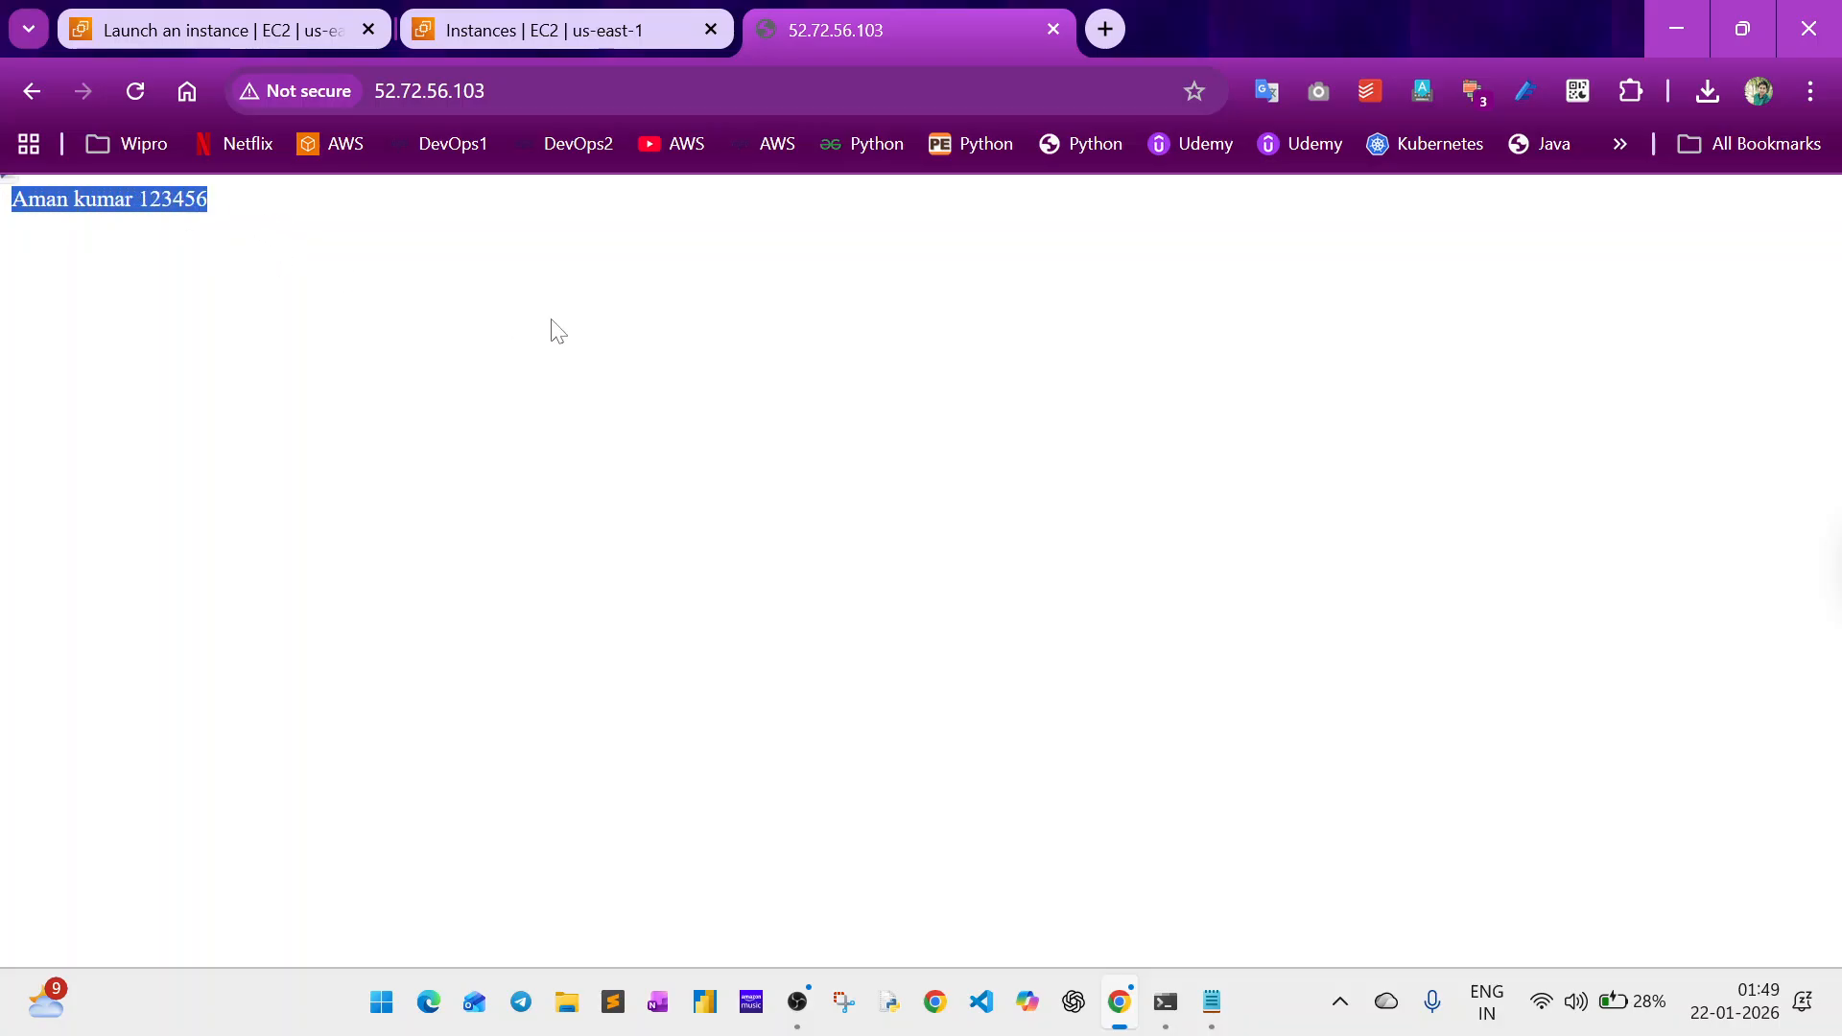
Save the Notepad user data script as a text document in Downloads, named with the author's first name, and close Notepad.
click(1211, 1002)
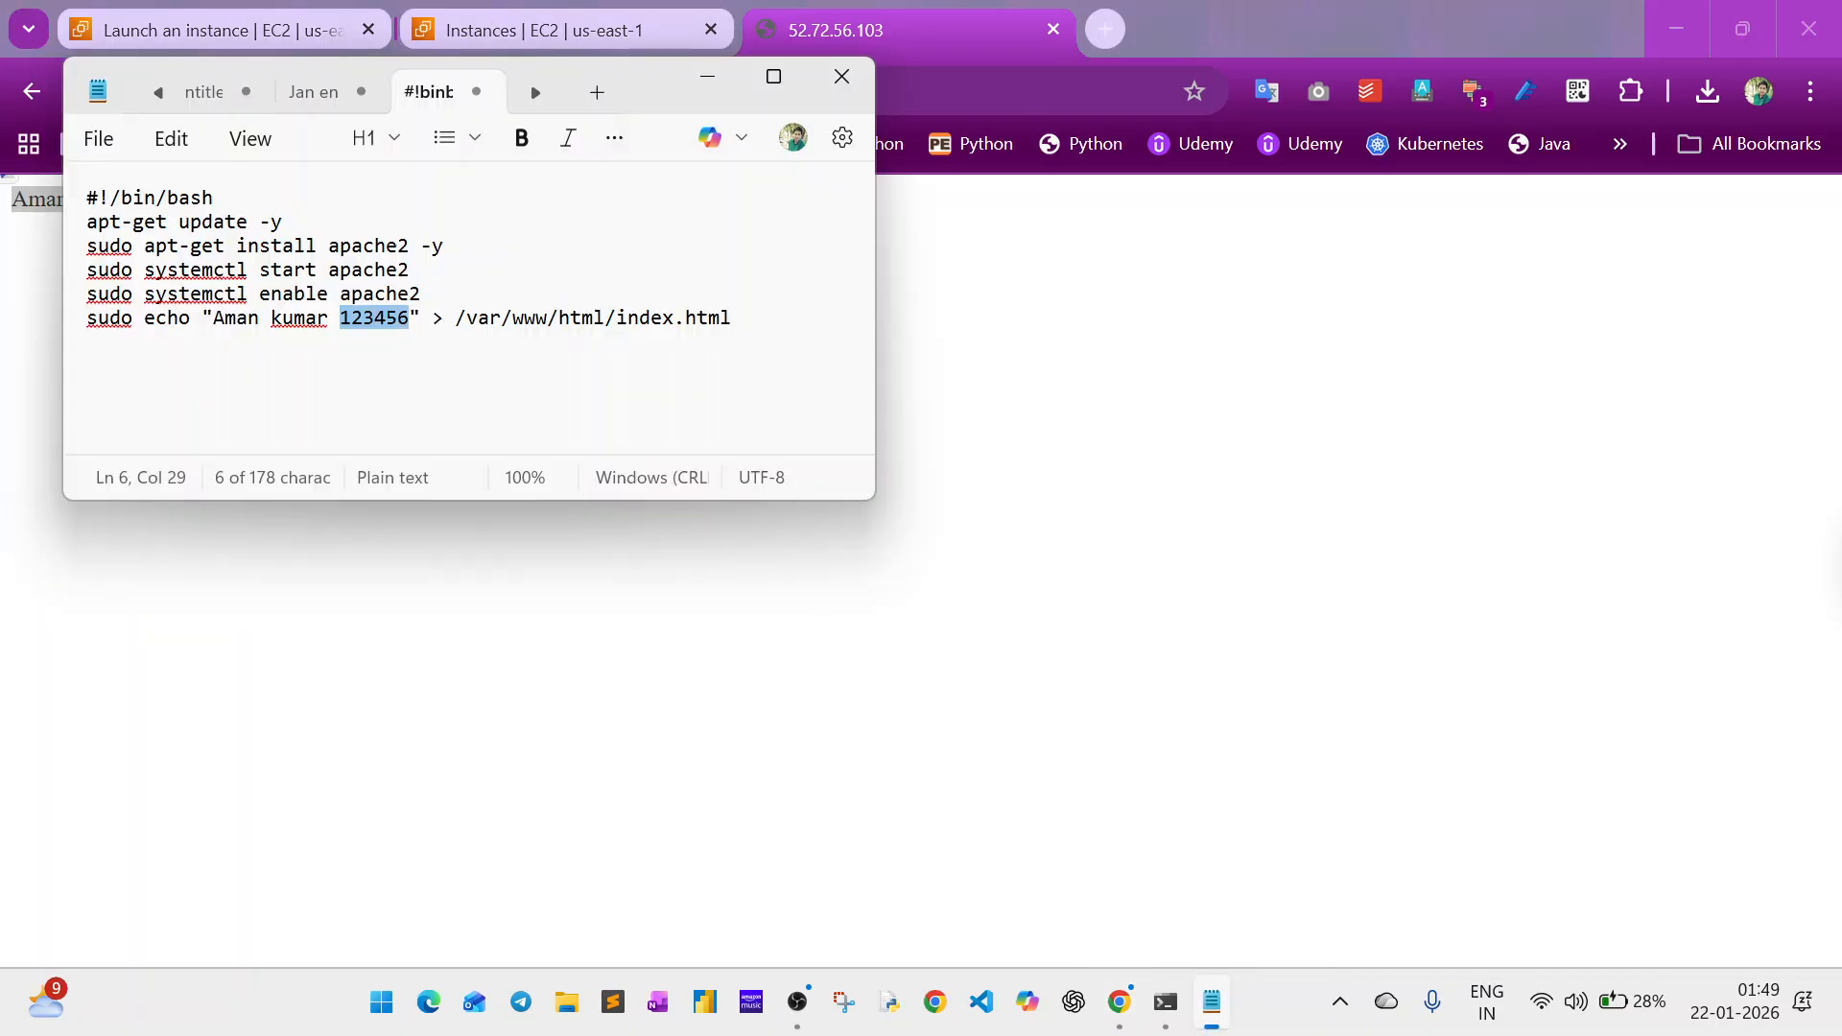
click(88, 341)
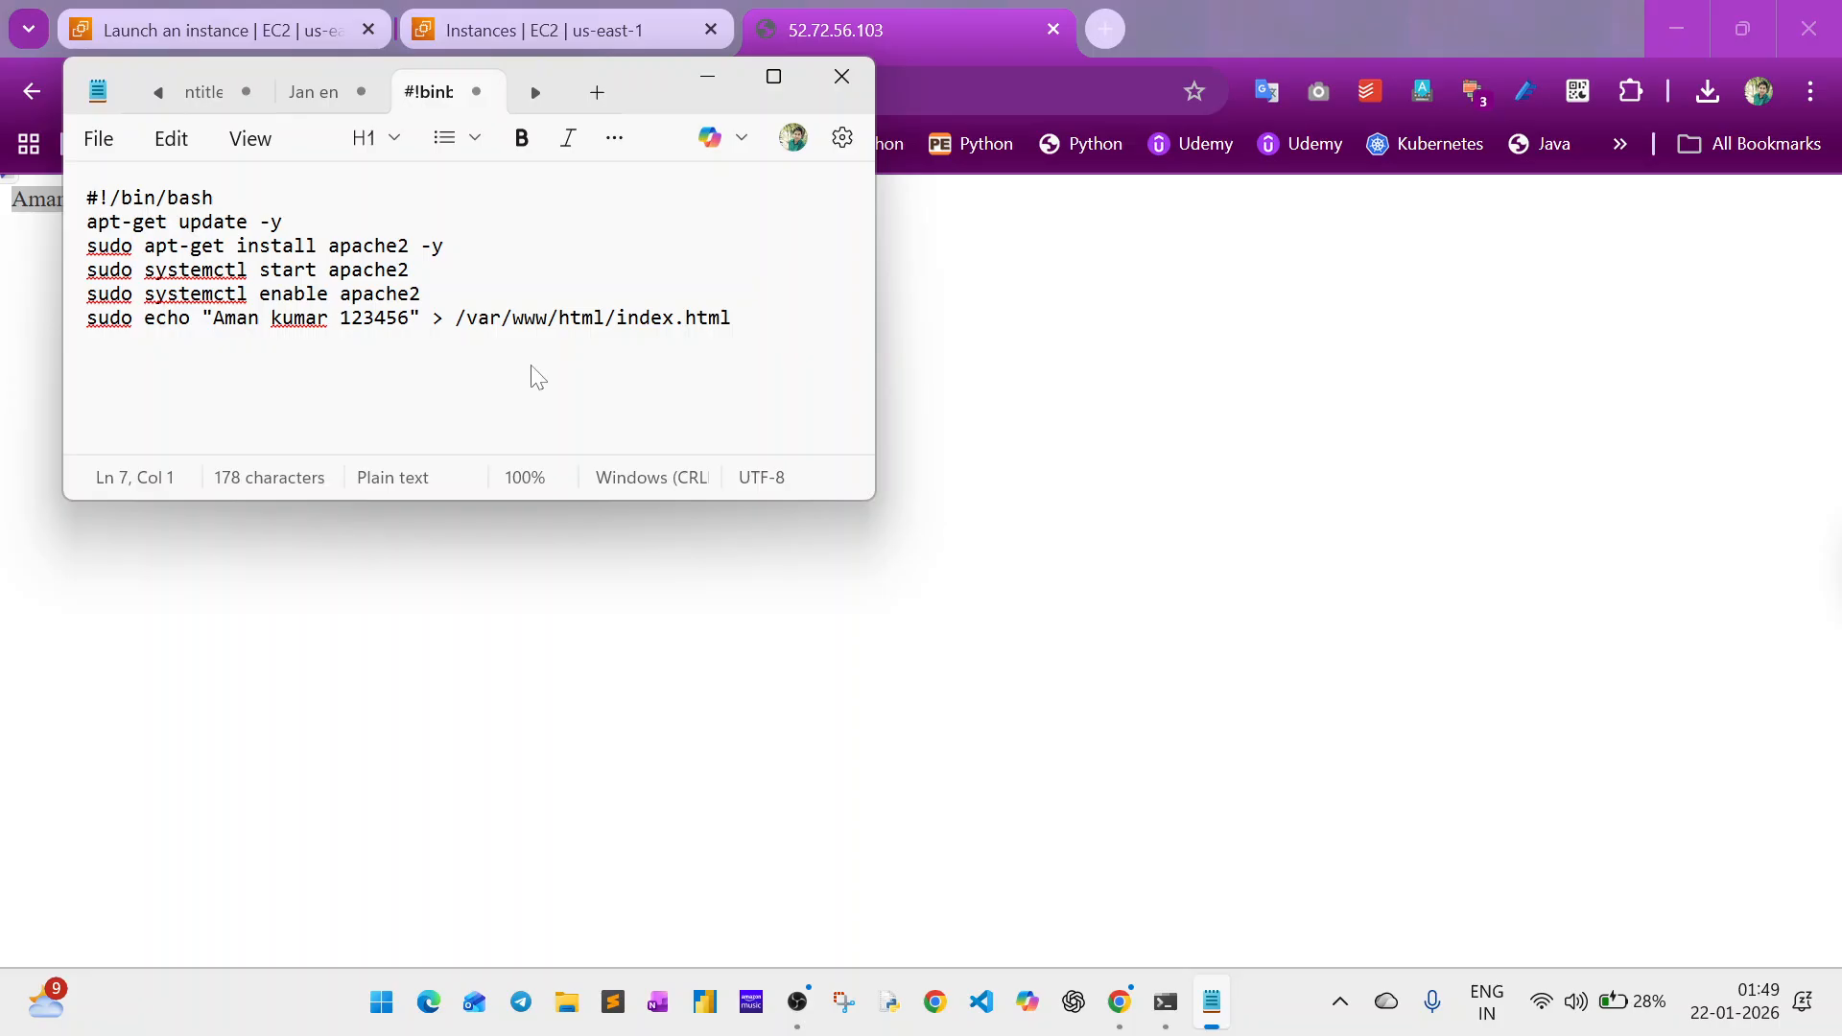
key(ctrl+s)
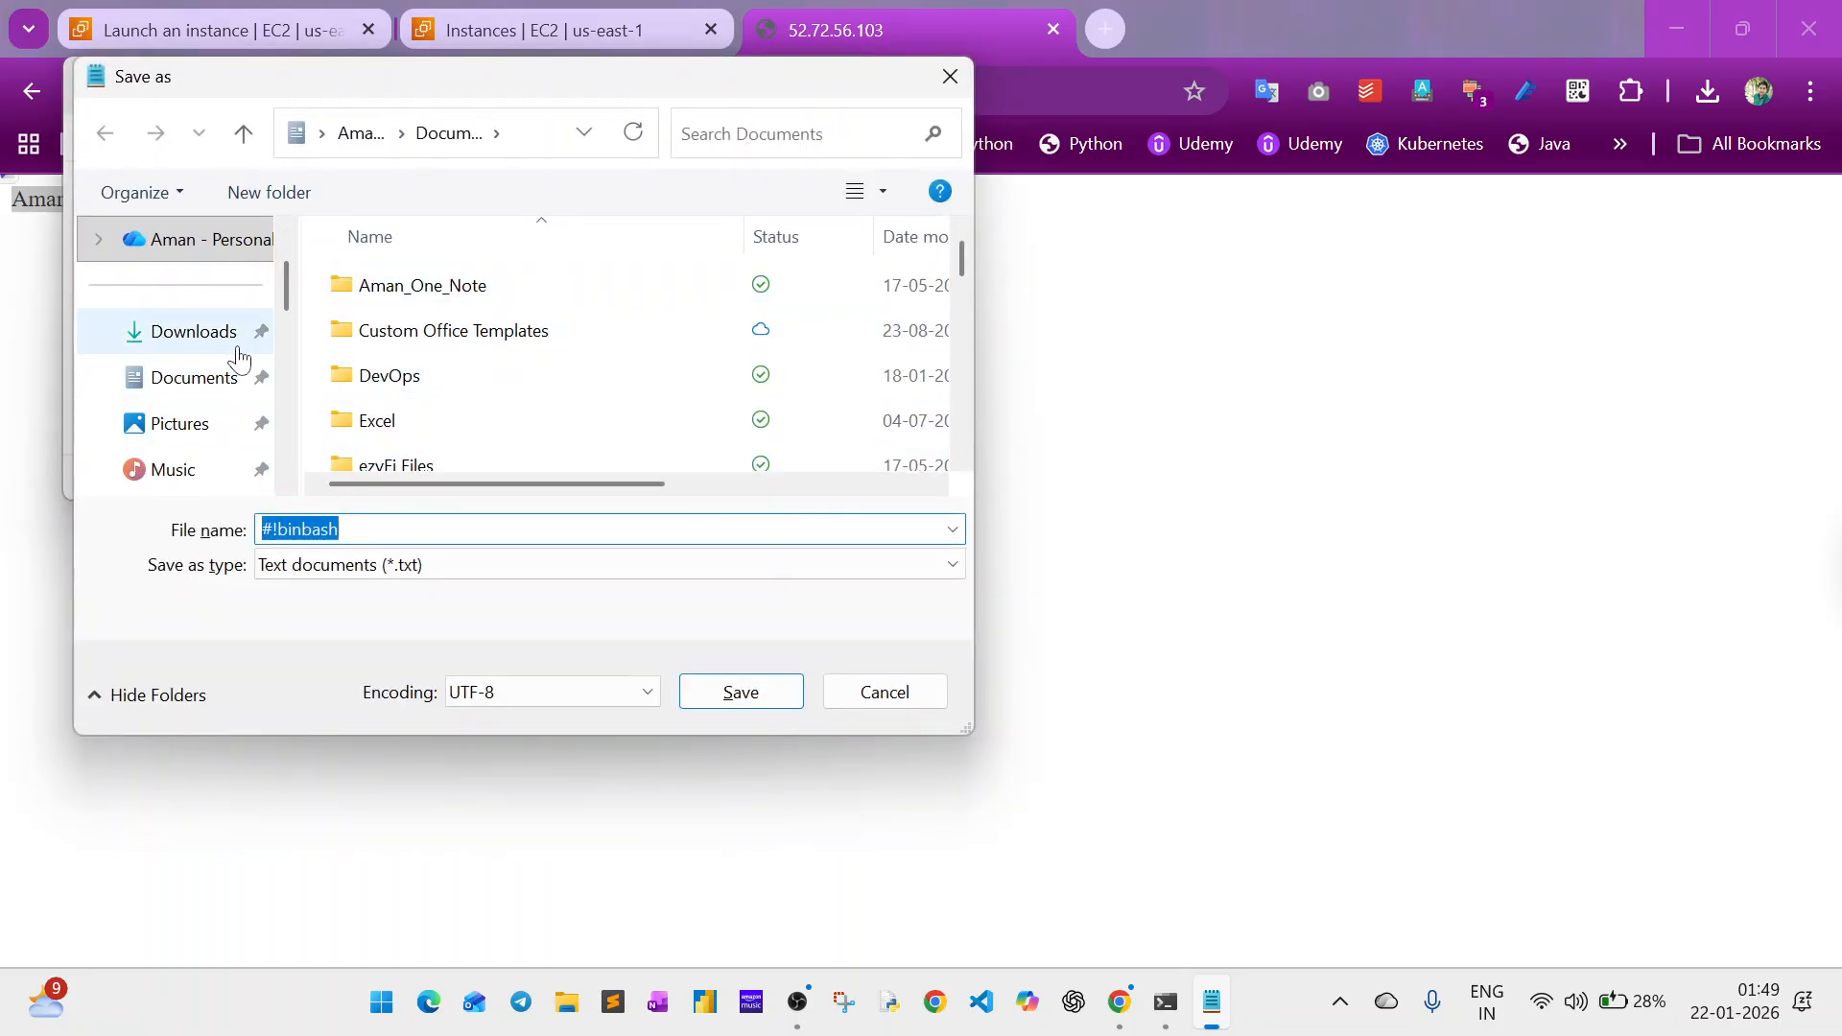
click(238, 353)
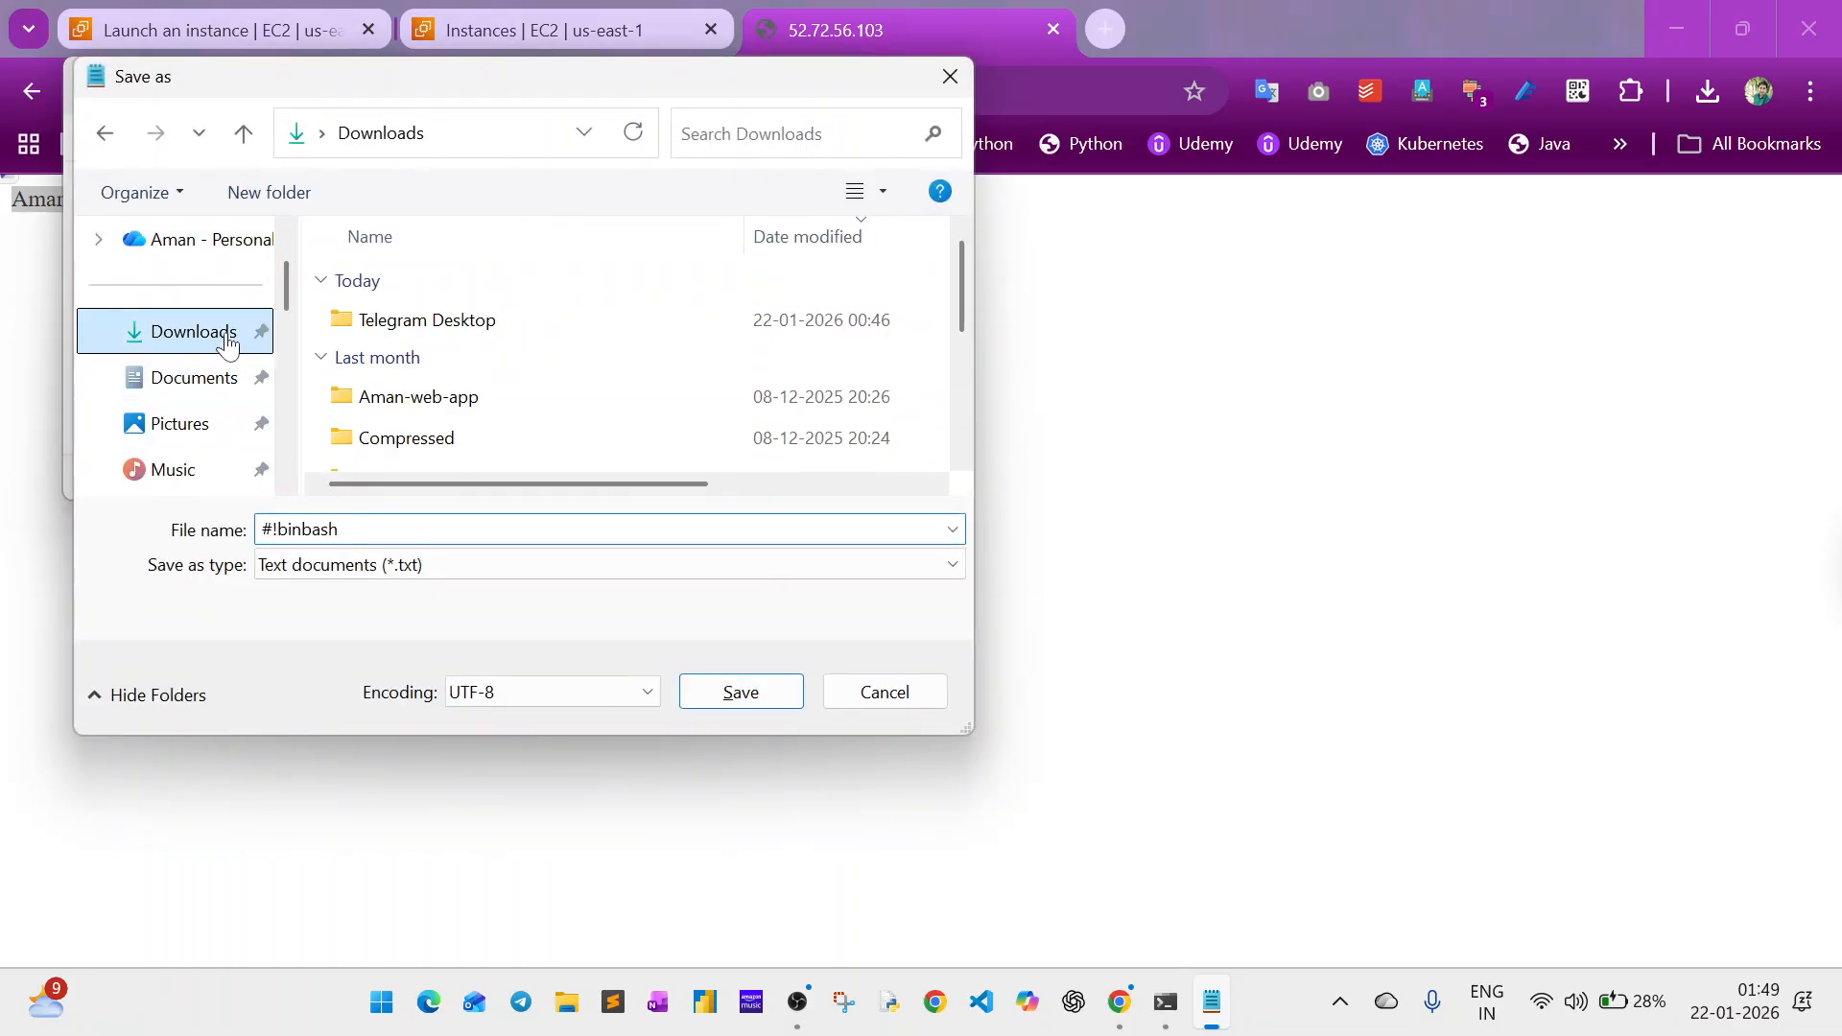
click(389, 531)
text(aman)
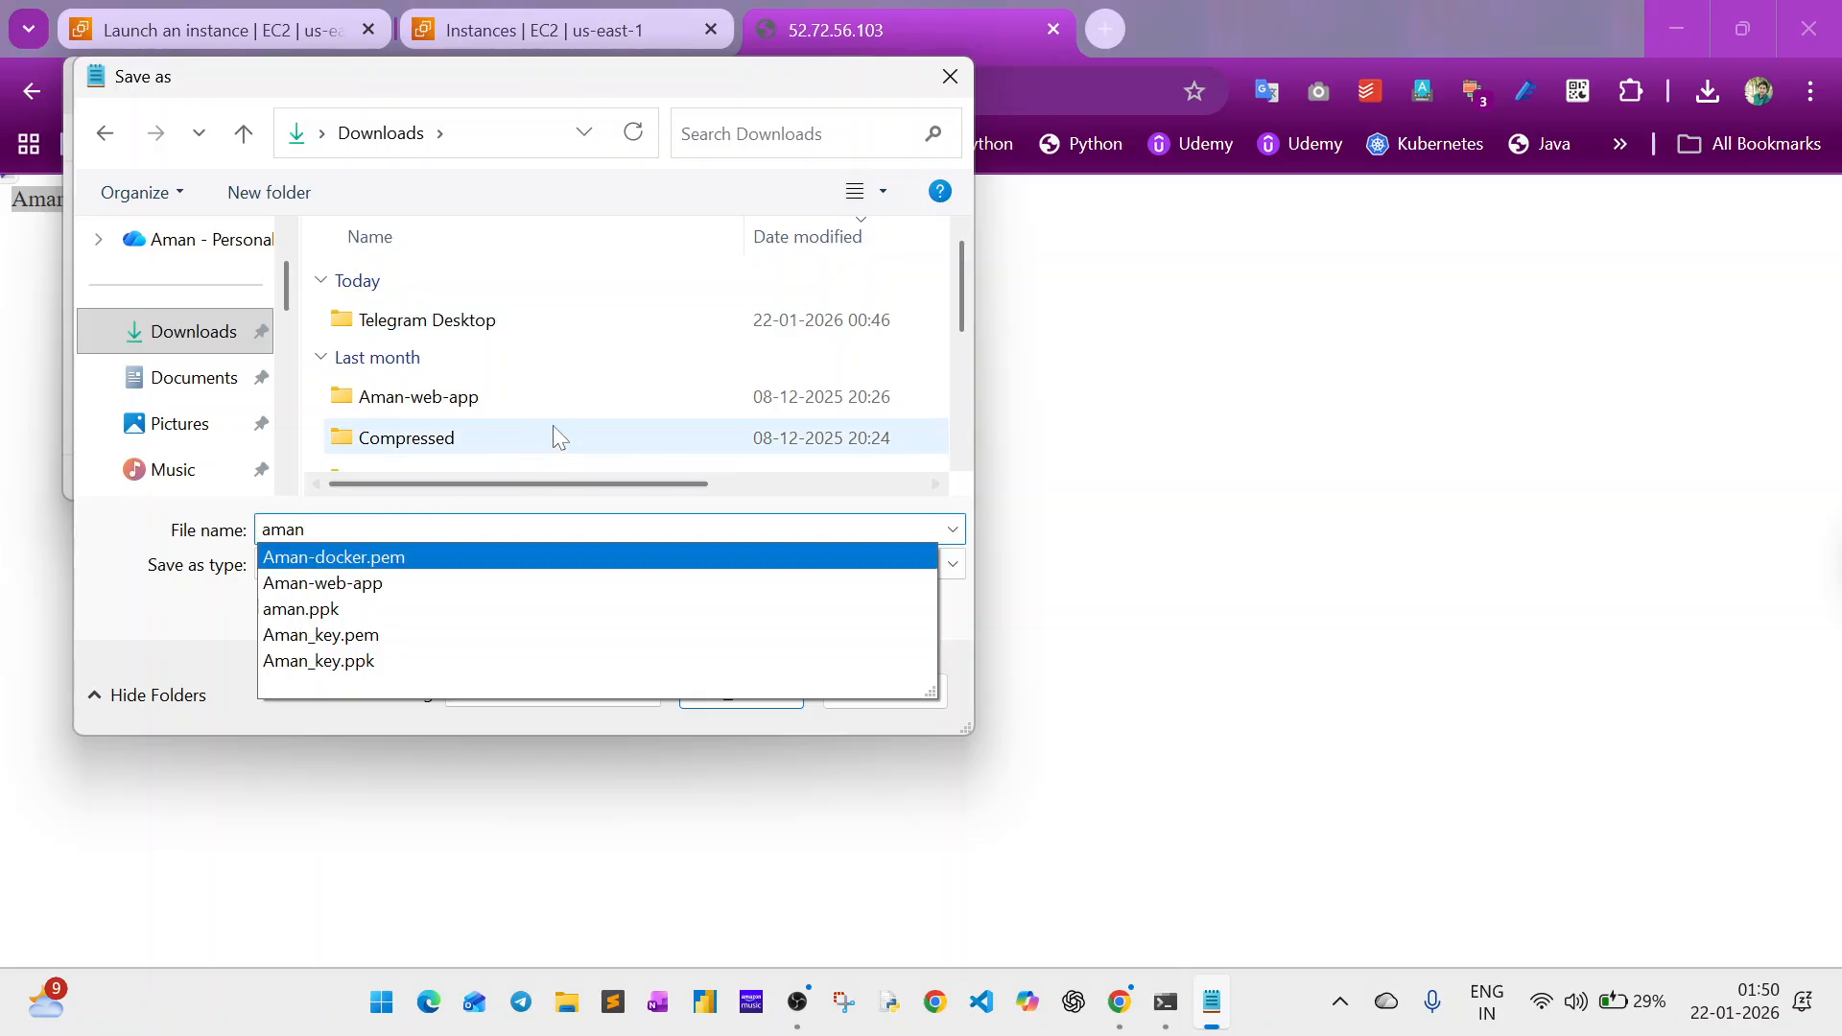
text(.txt)
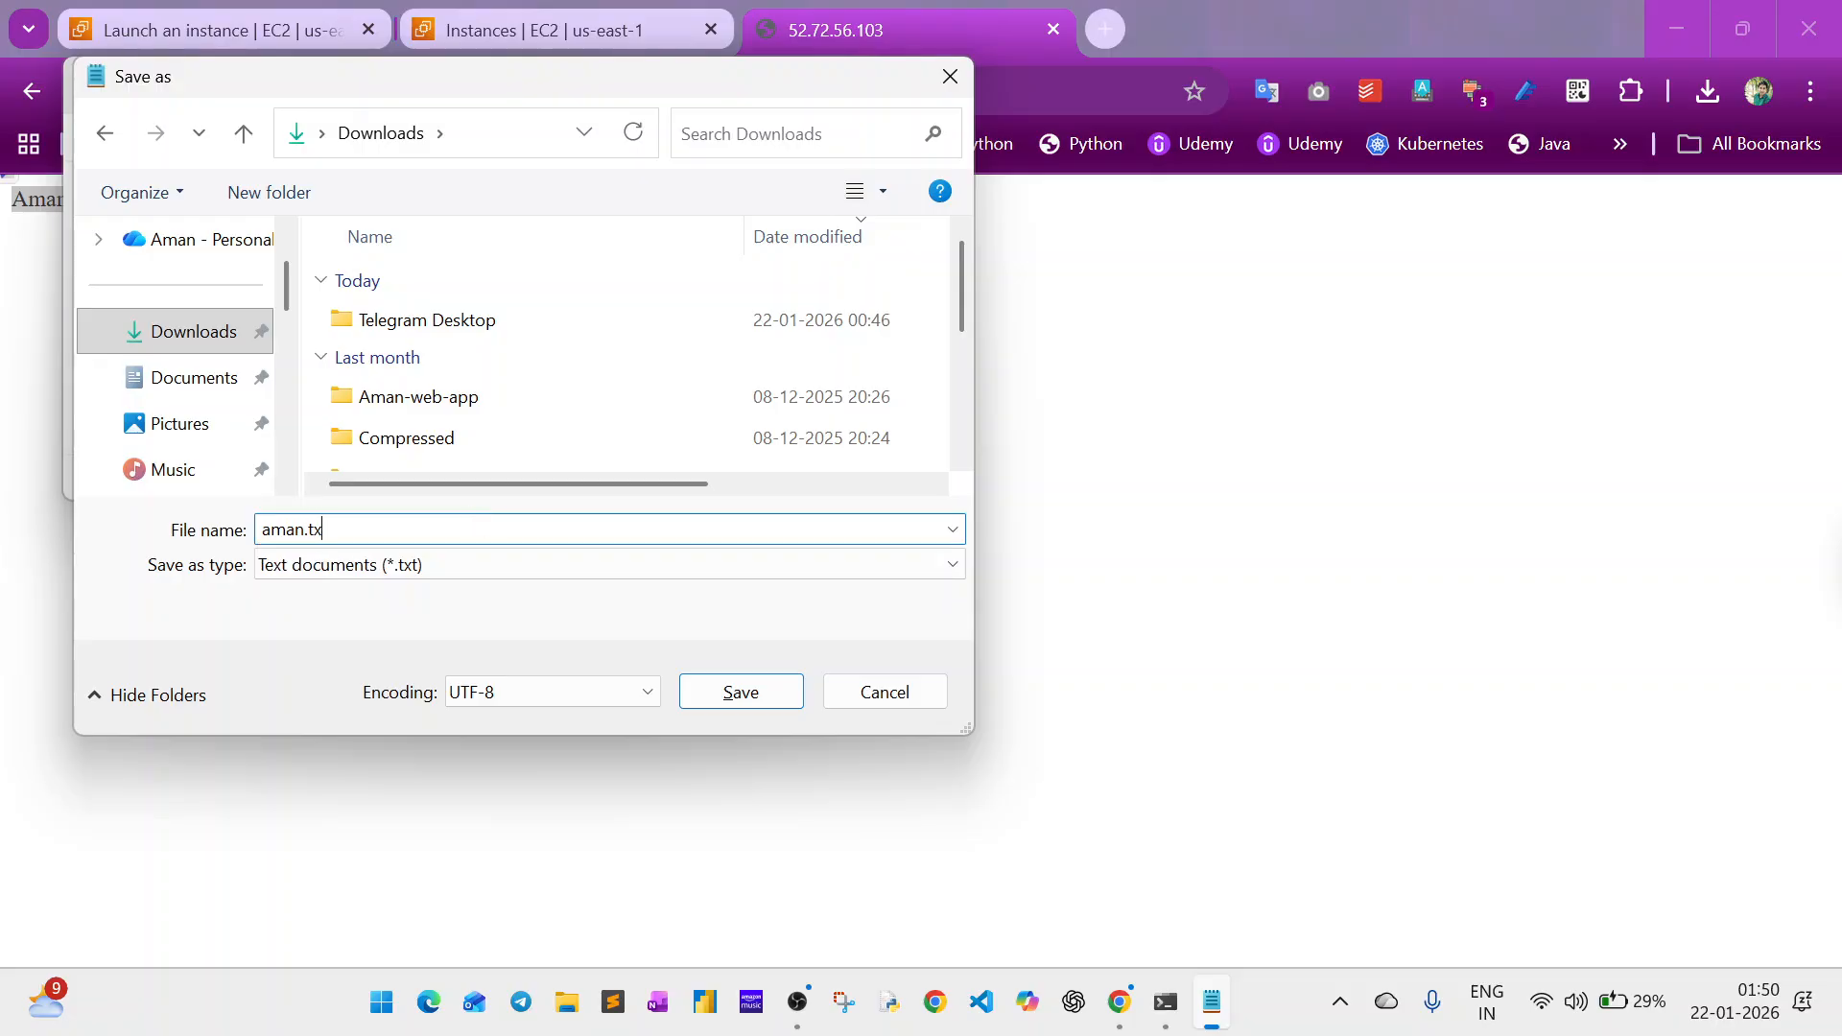
key(BackSpace)
key(BackSpace)
key(BackSpace)
click(474, 527)
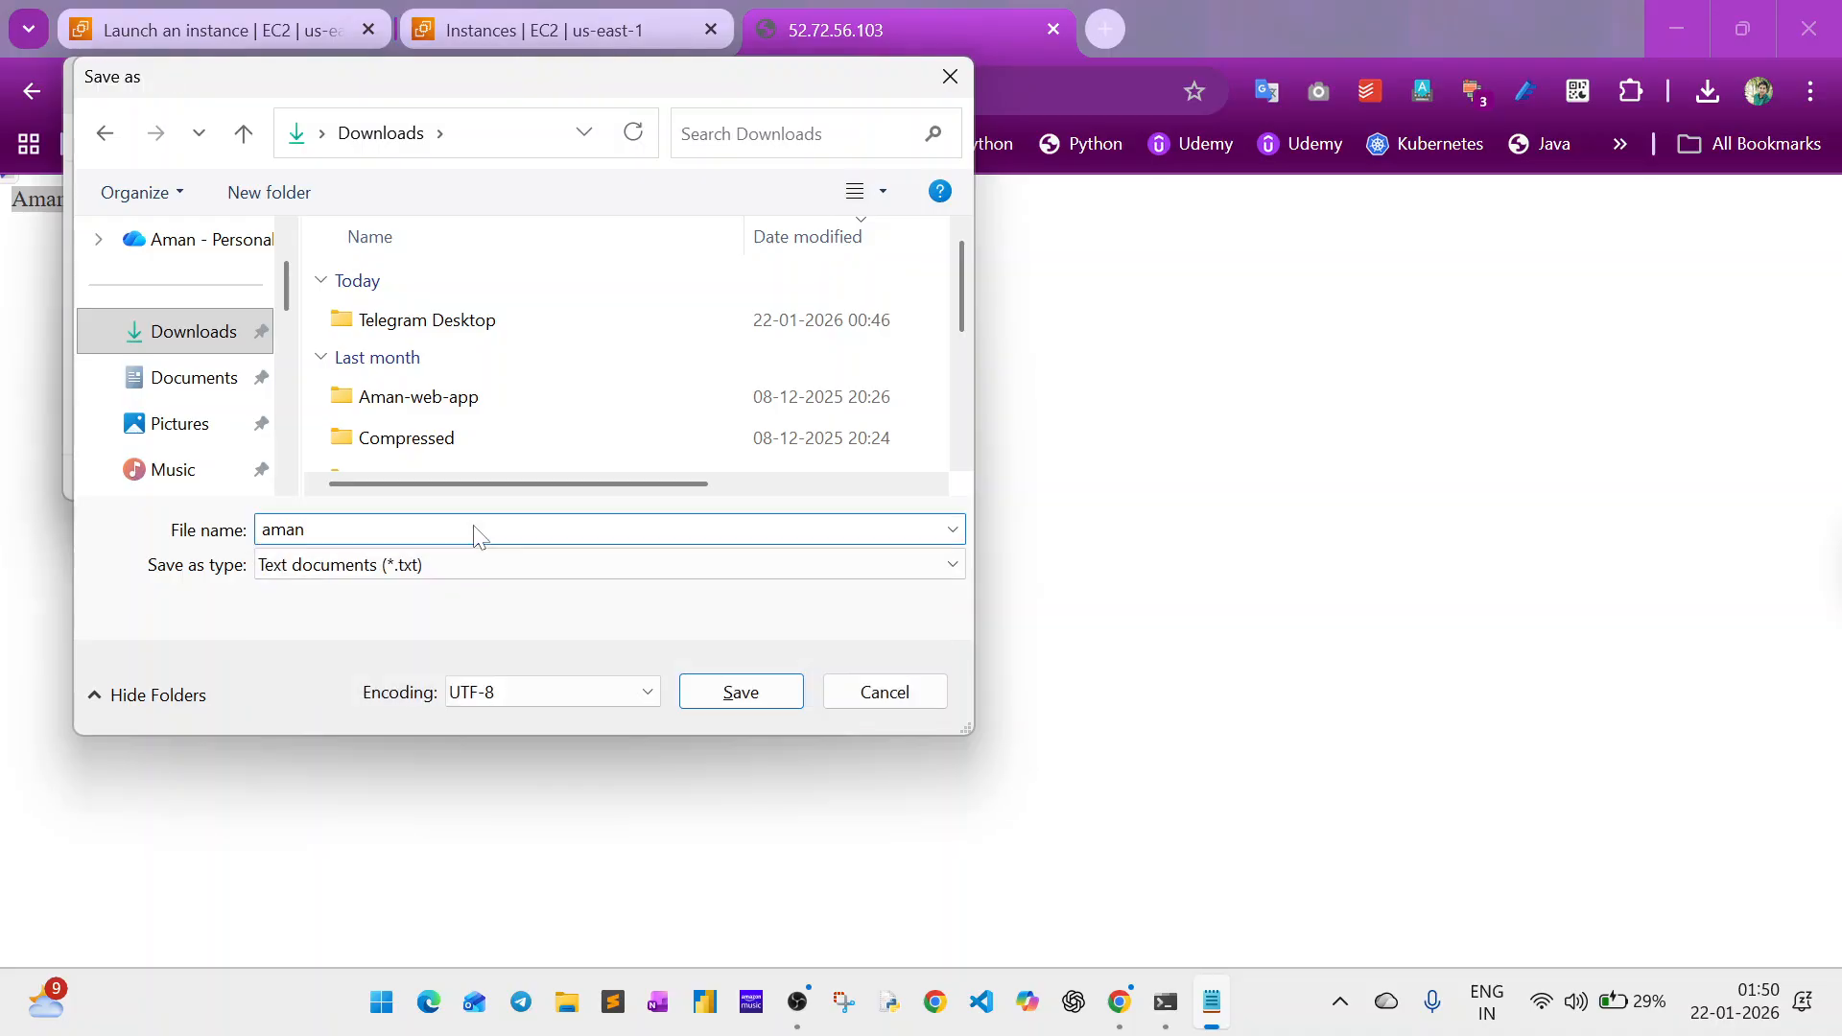
key(Return)
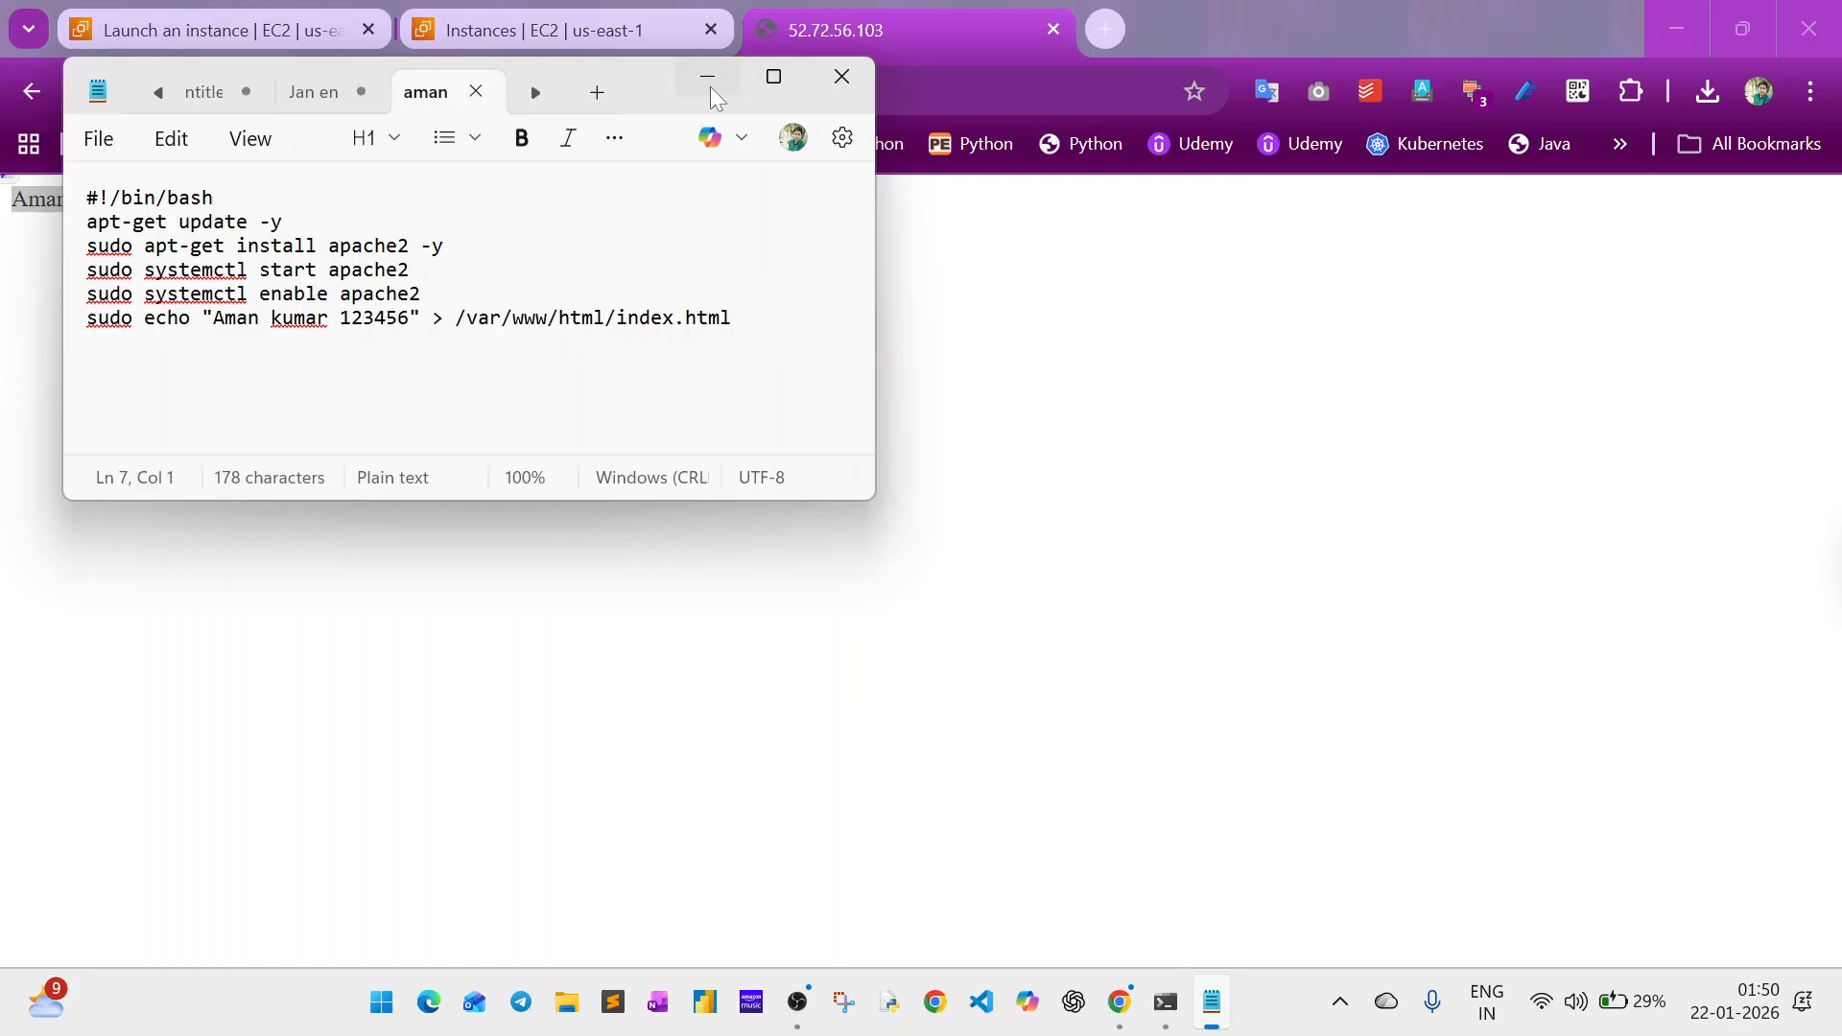
click(841, 76)
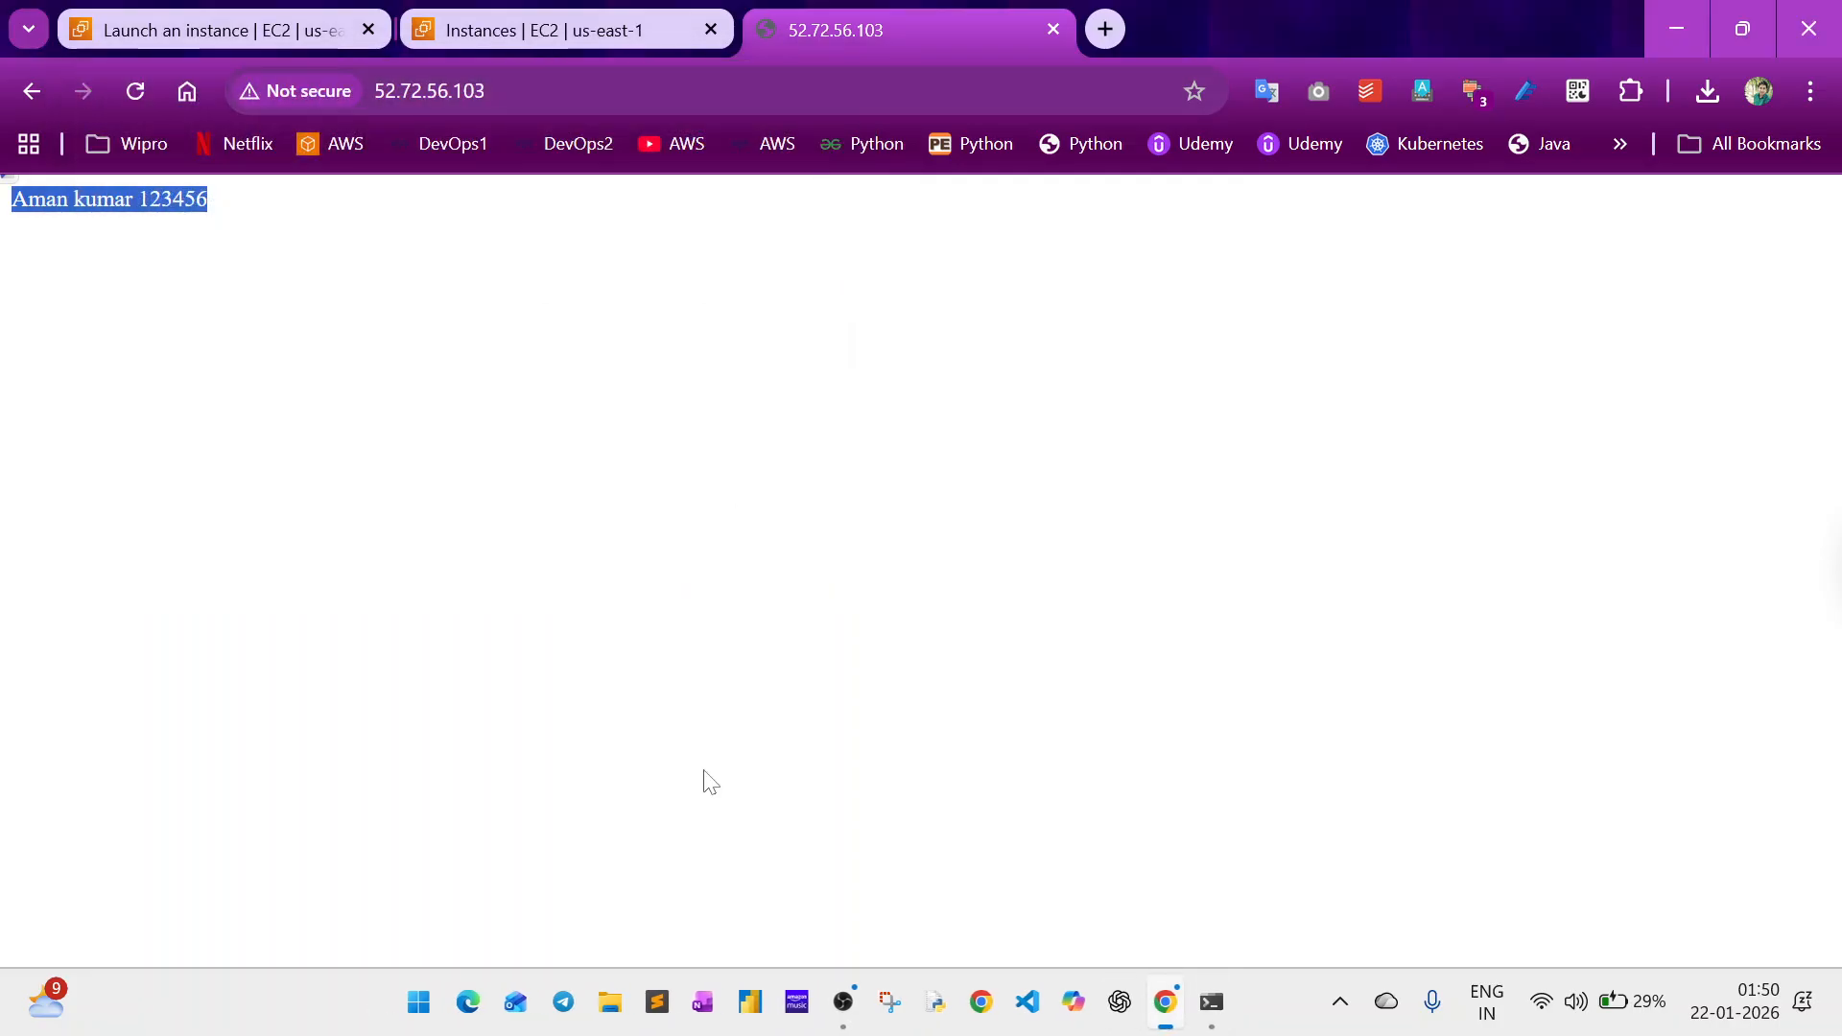
Open the newly saved script text document from the Downloads folder in Notepad, using that app just once.
click(598, 1002)
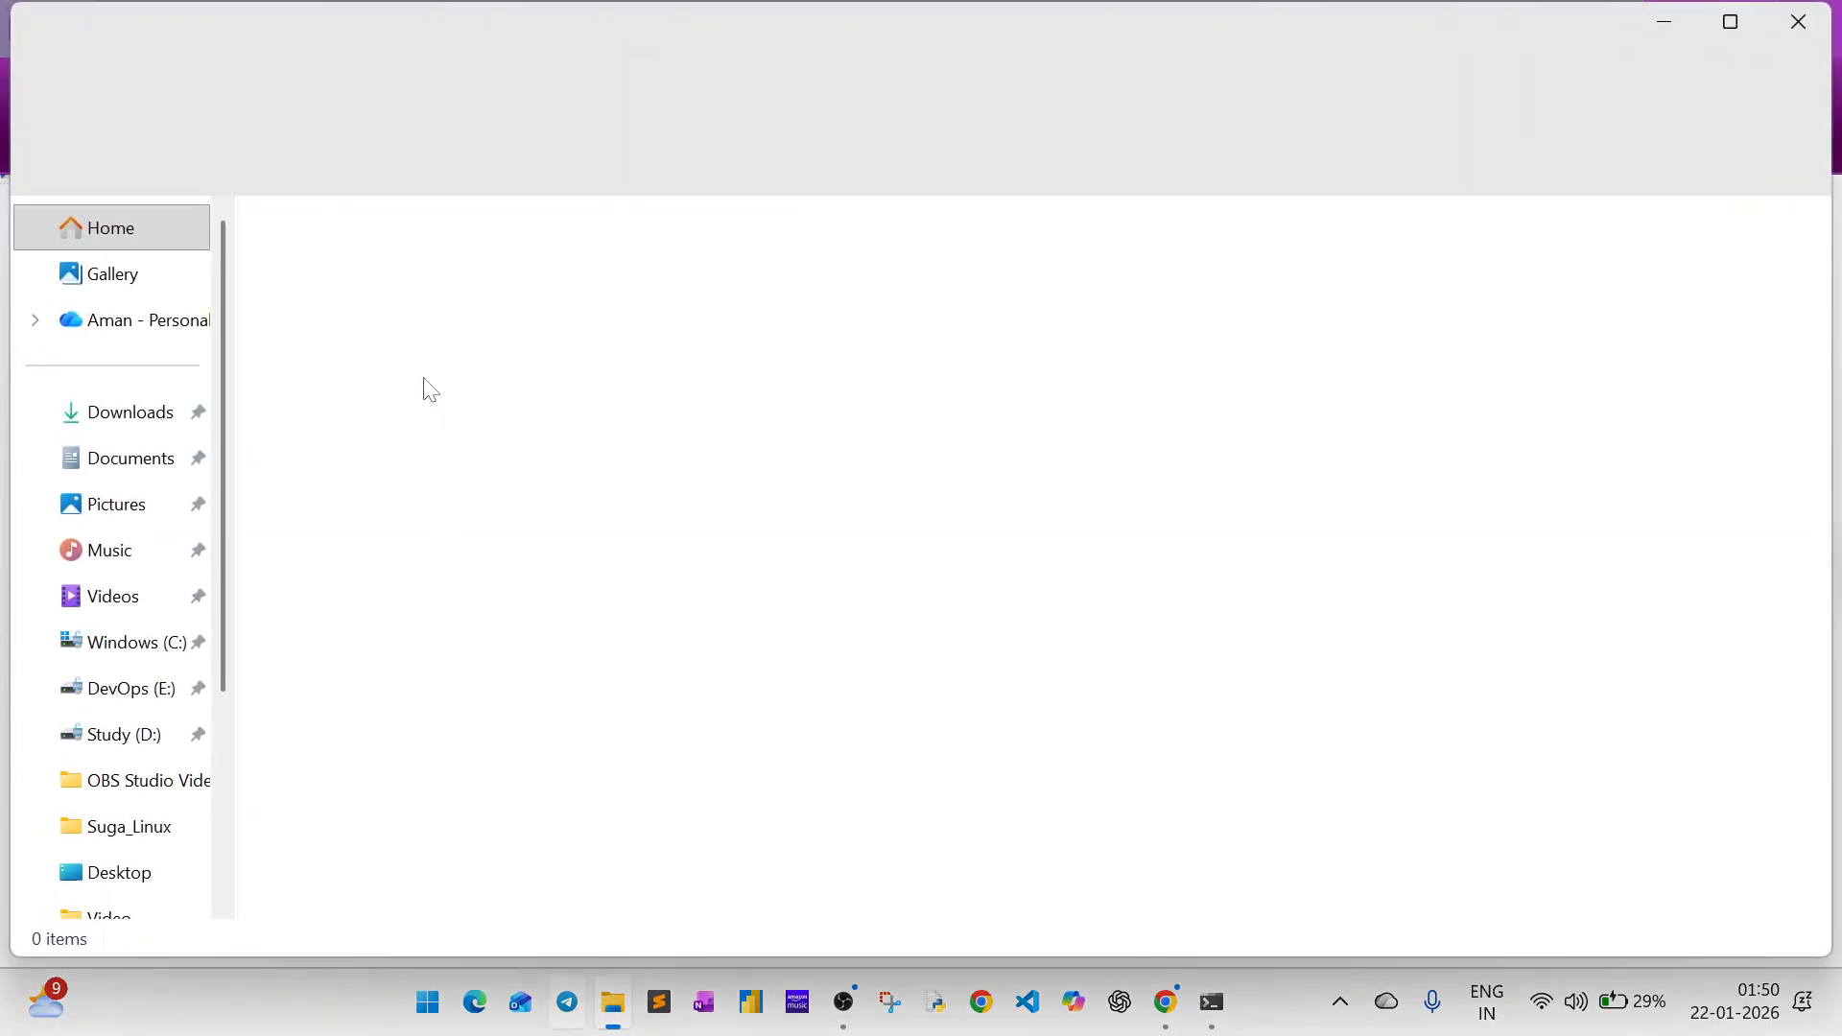
click(117, 414)
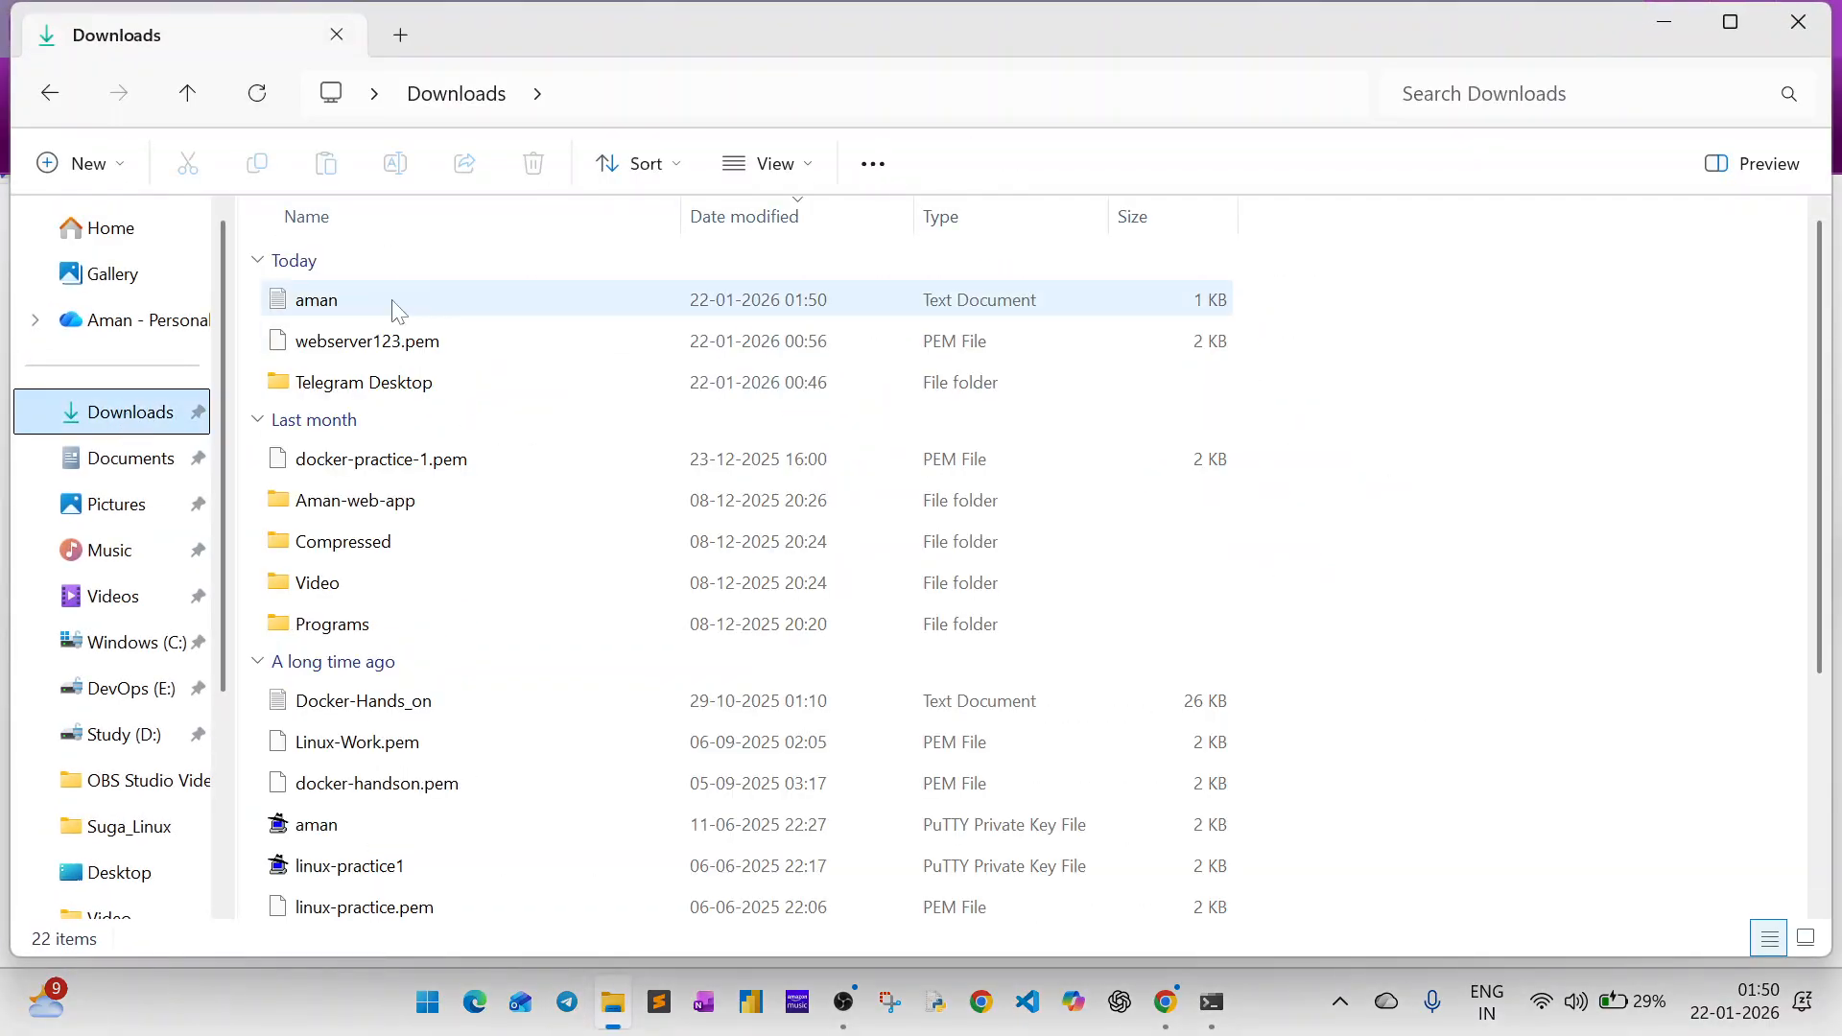
double_click(369, 300)
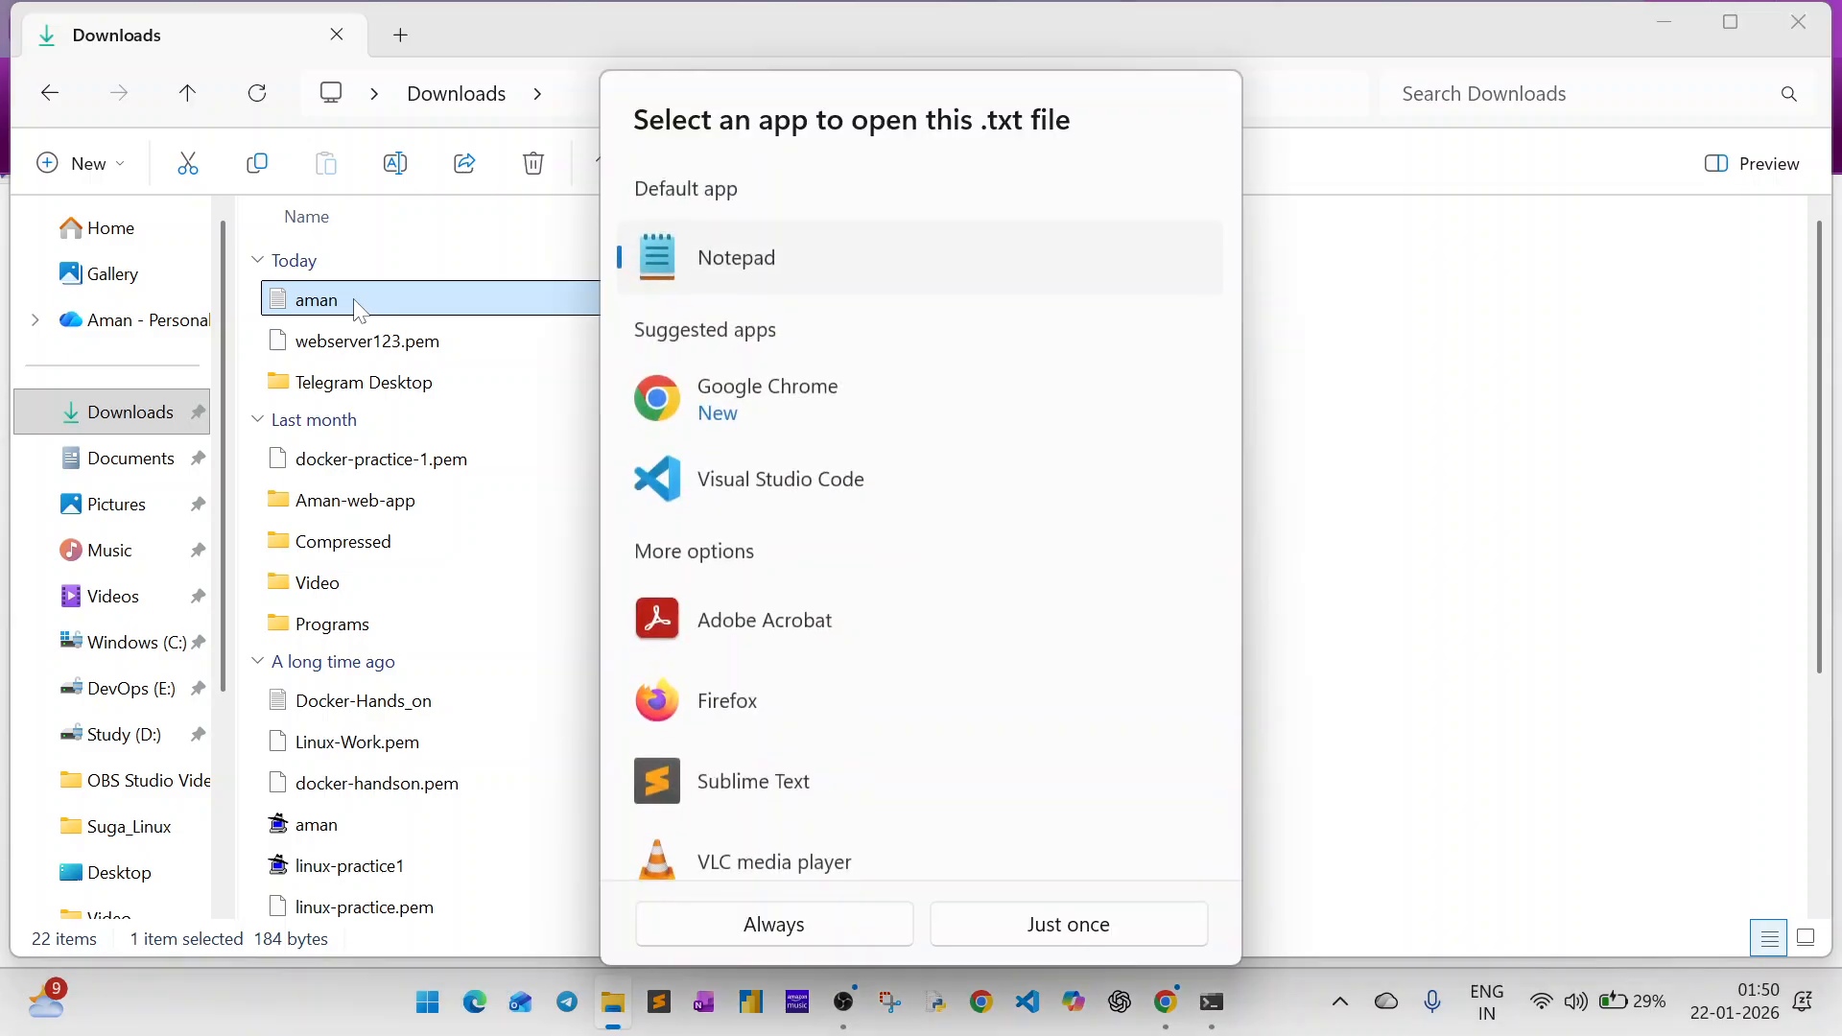
click(1038, 932)
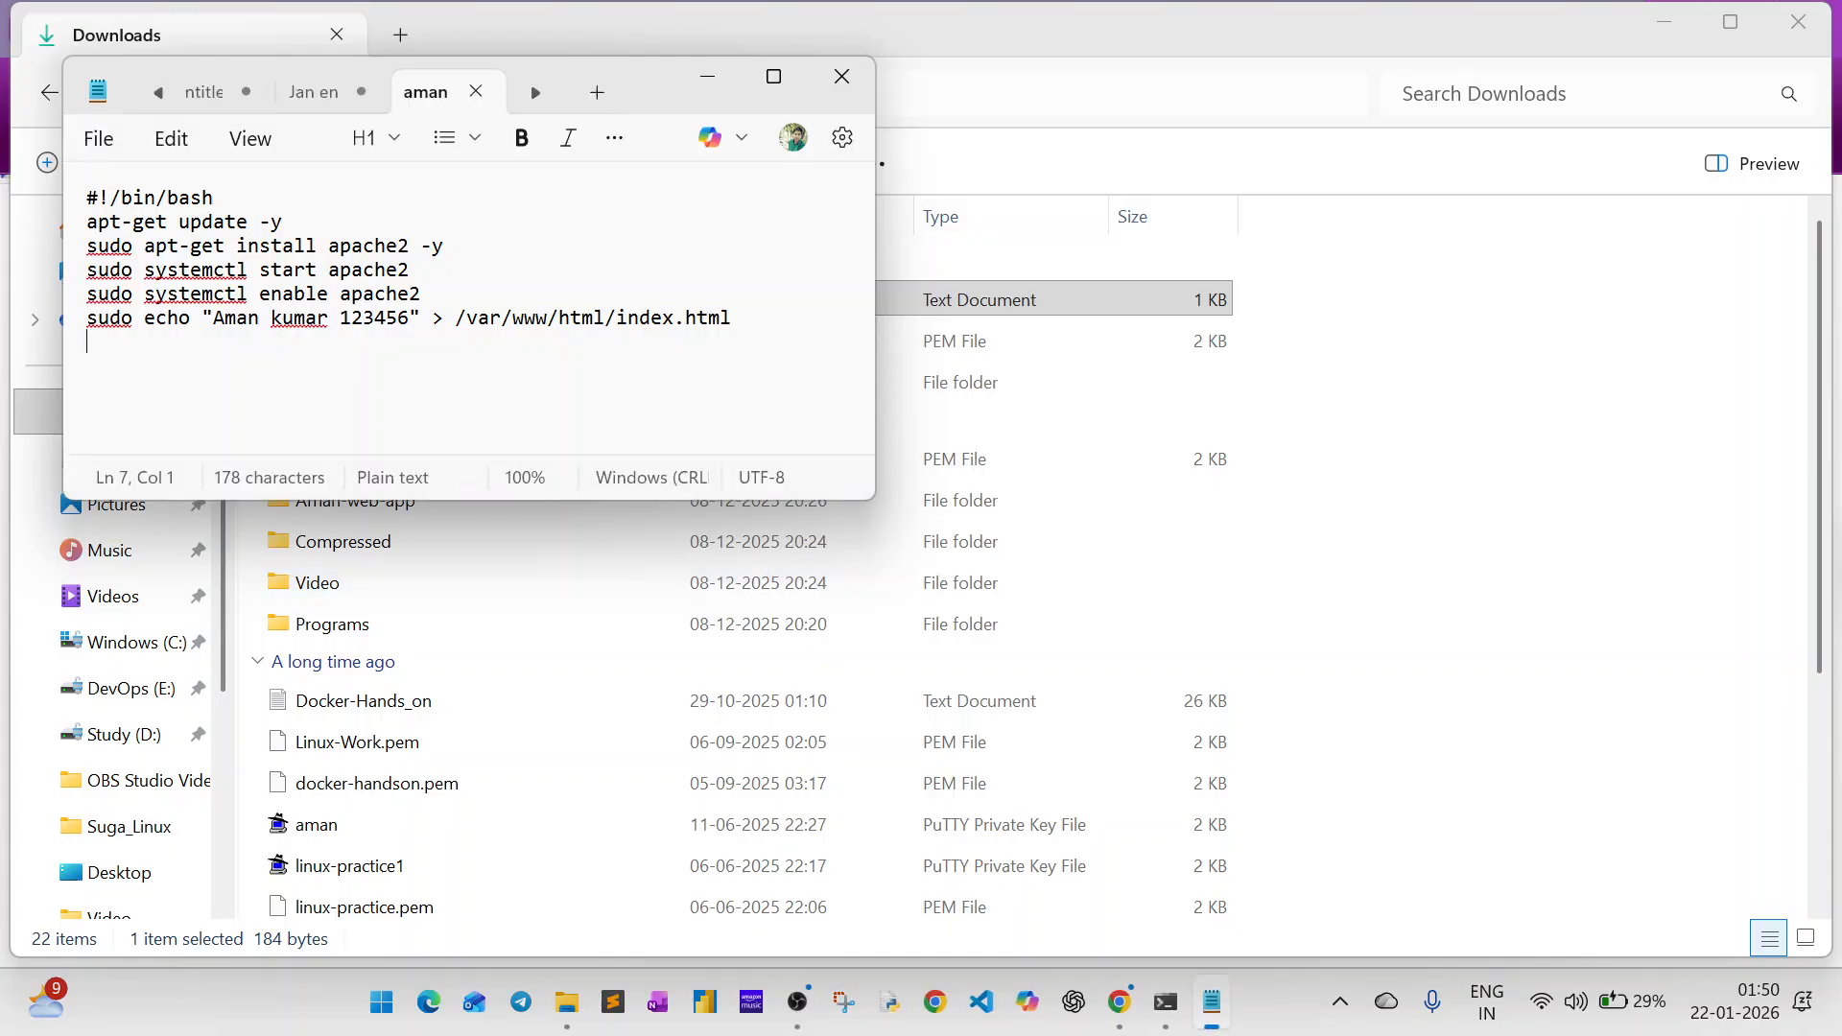
Minimize Notepad, switch to Chrome, close the 52.72.56.103 tab and start launching a new EC2 instance.
click(707, 77)
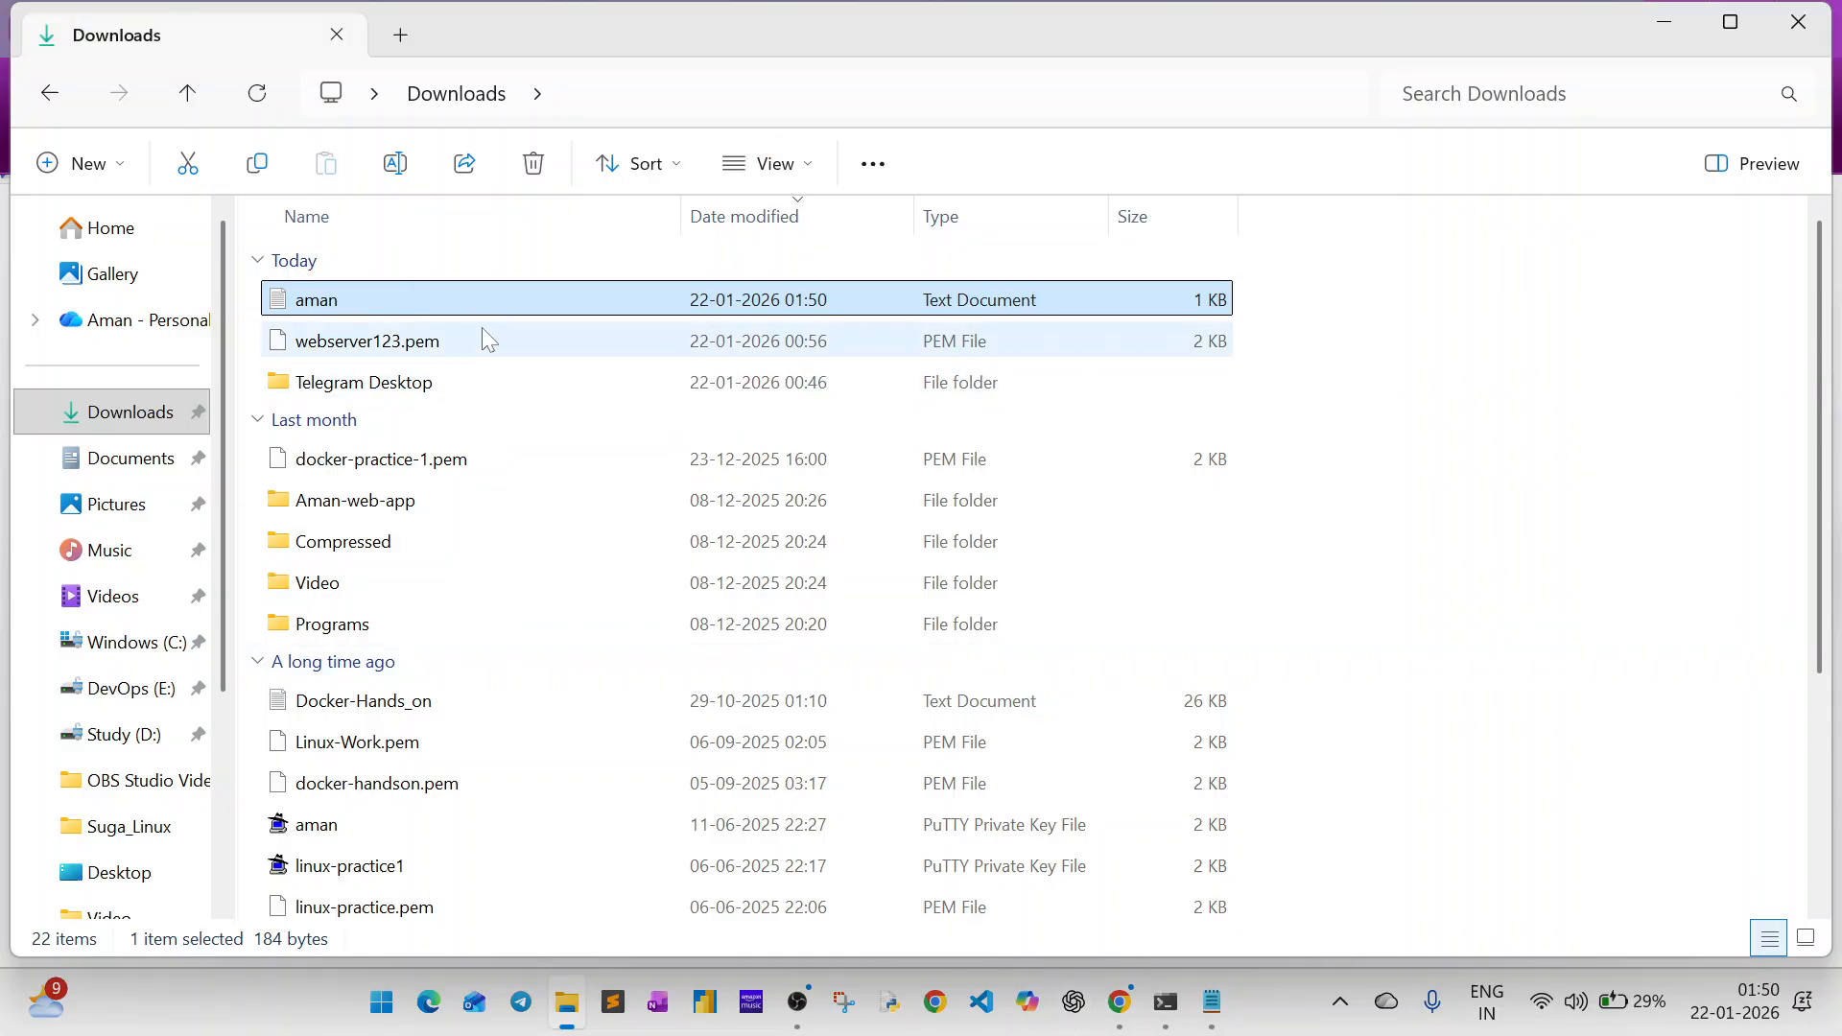
key(alt+Tab)
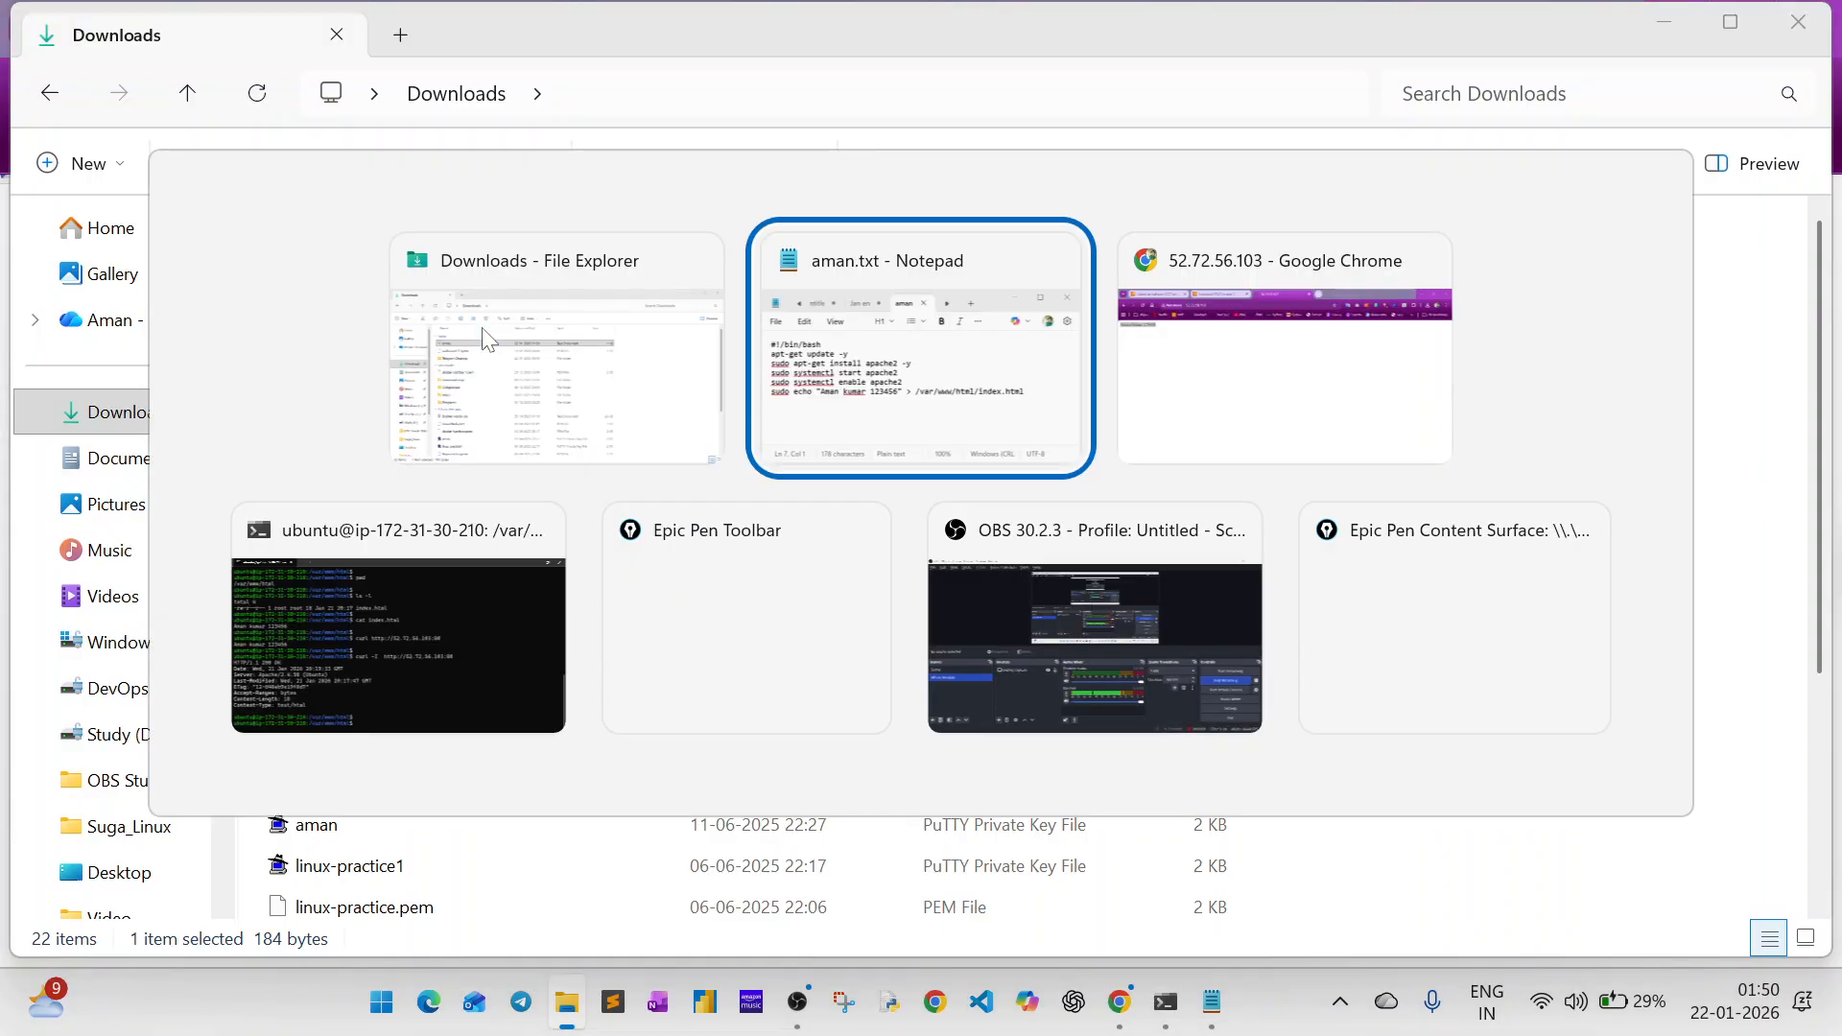
key(alt+Tab)
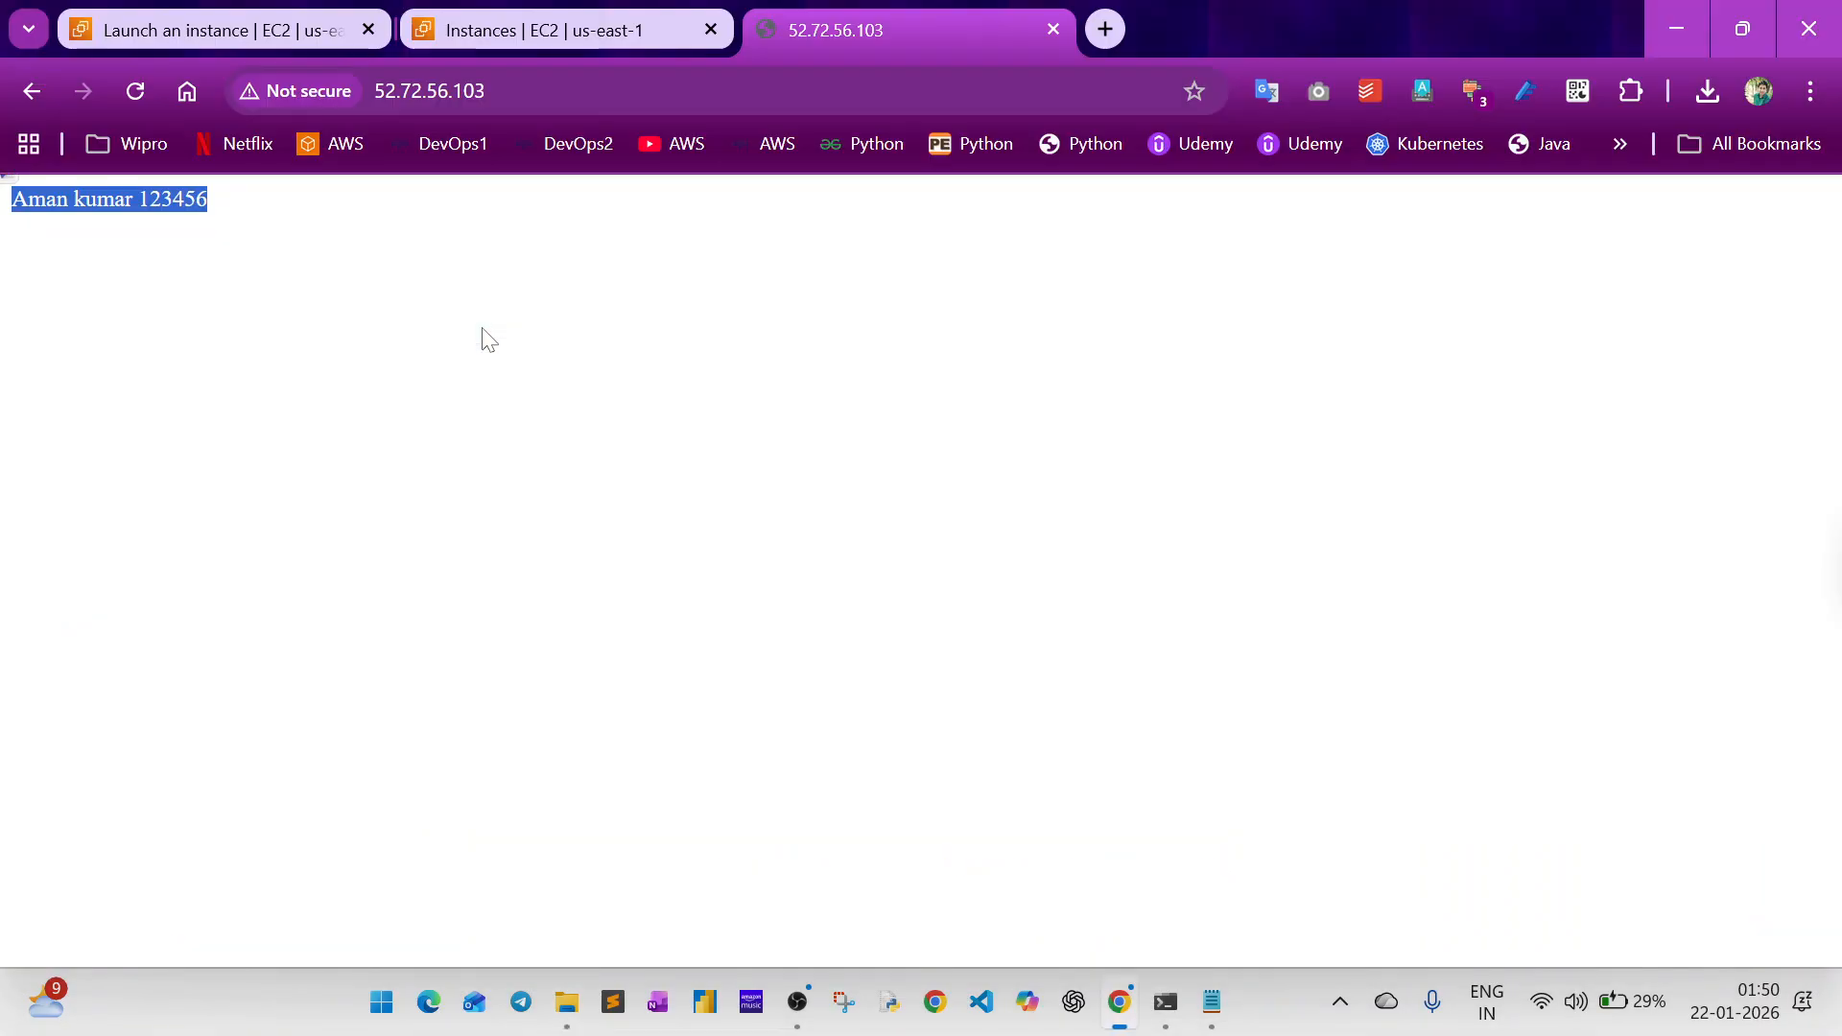
click(1054, 30)
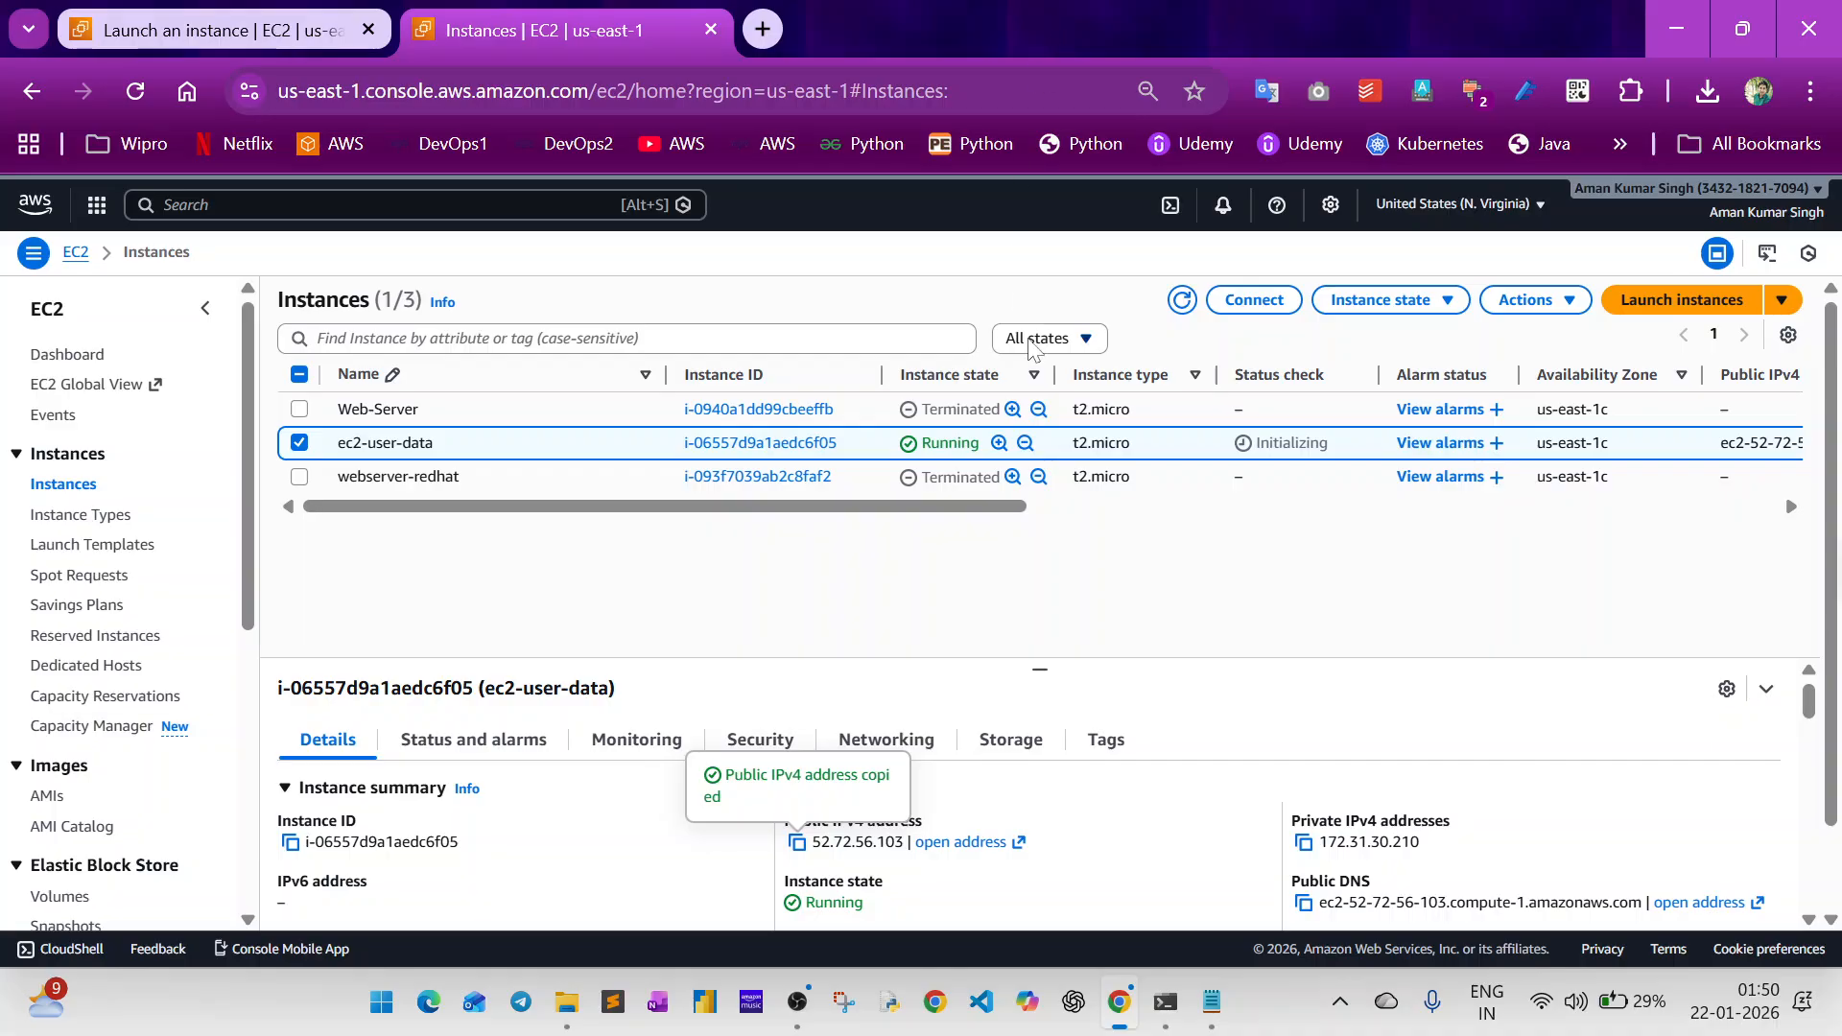
click(1674, 308)
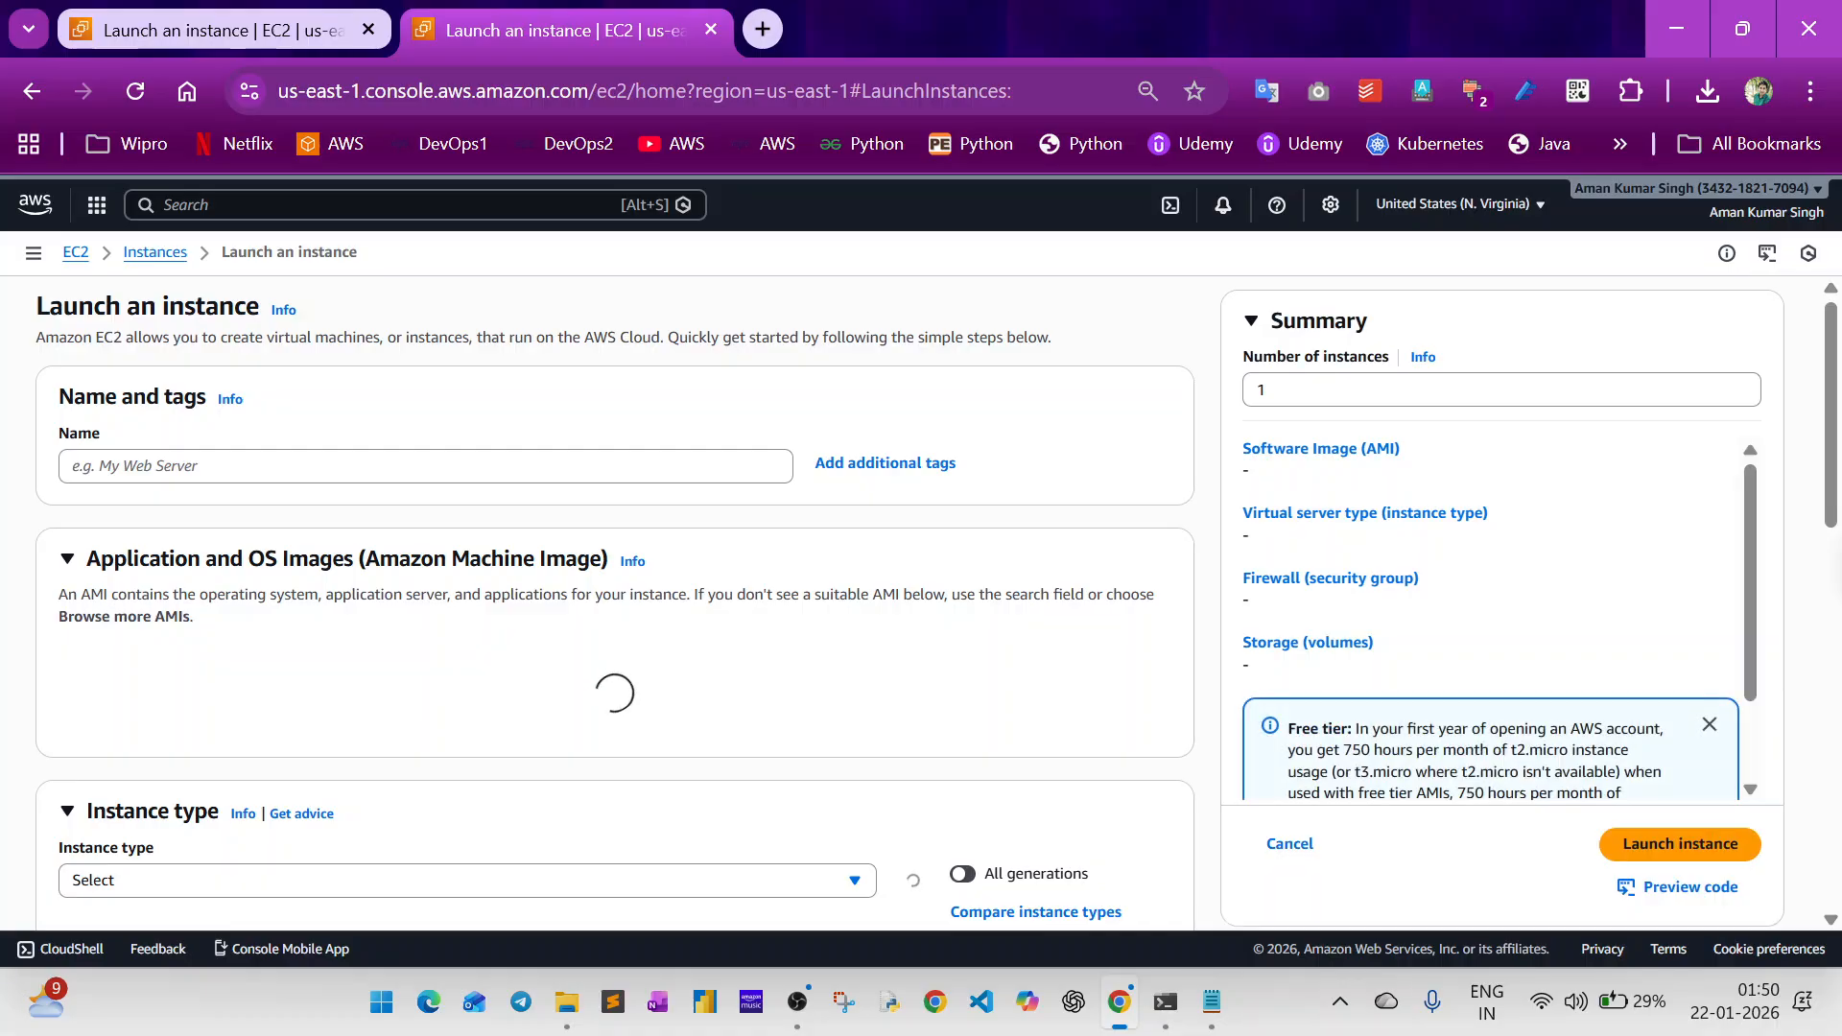
Name the new instance ec2-user-data and choose Ubuntu as its operating system image.
text(ec)
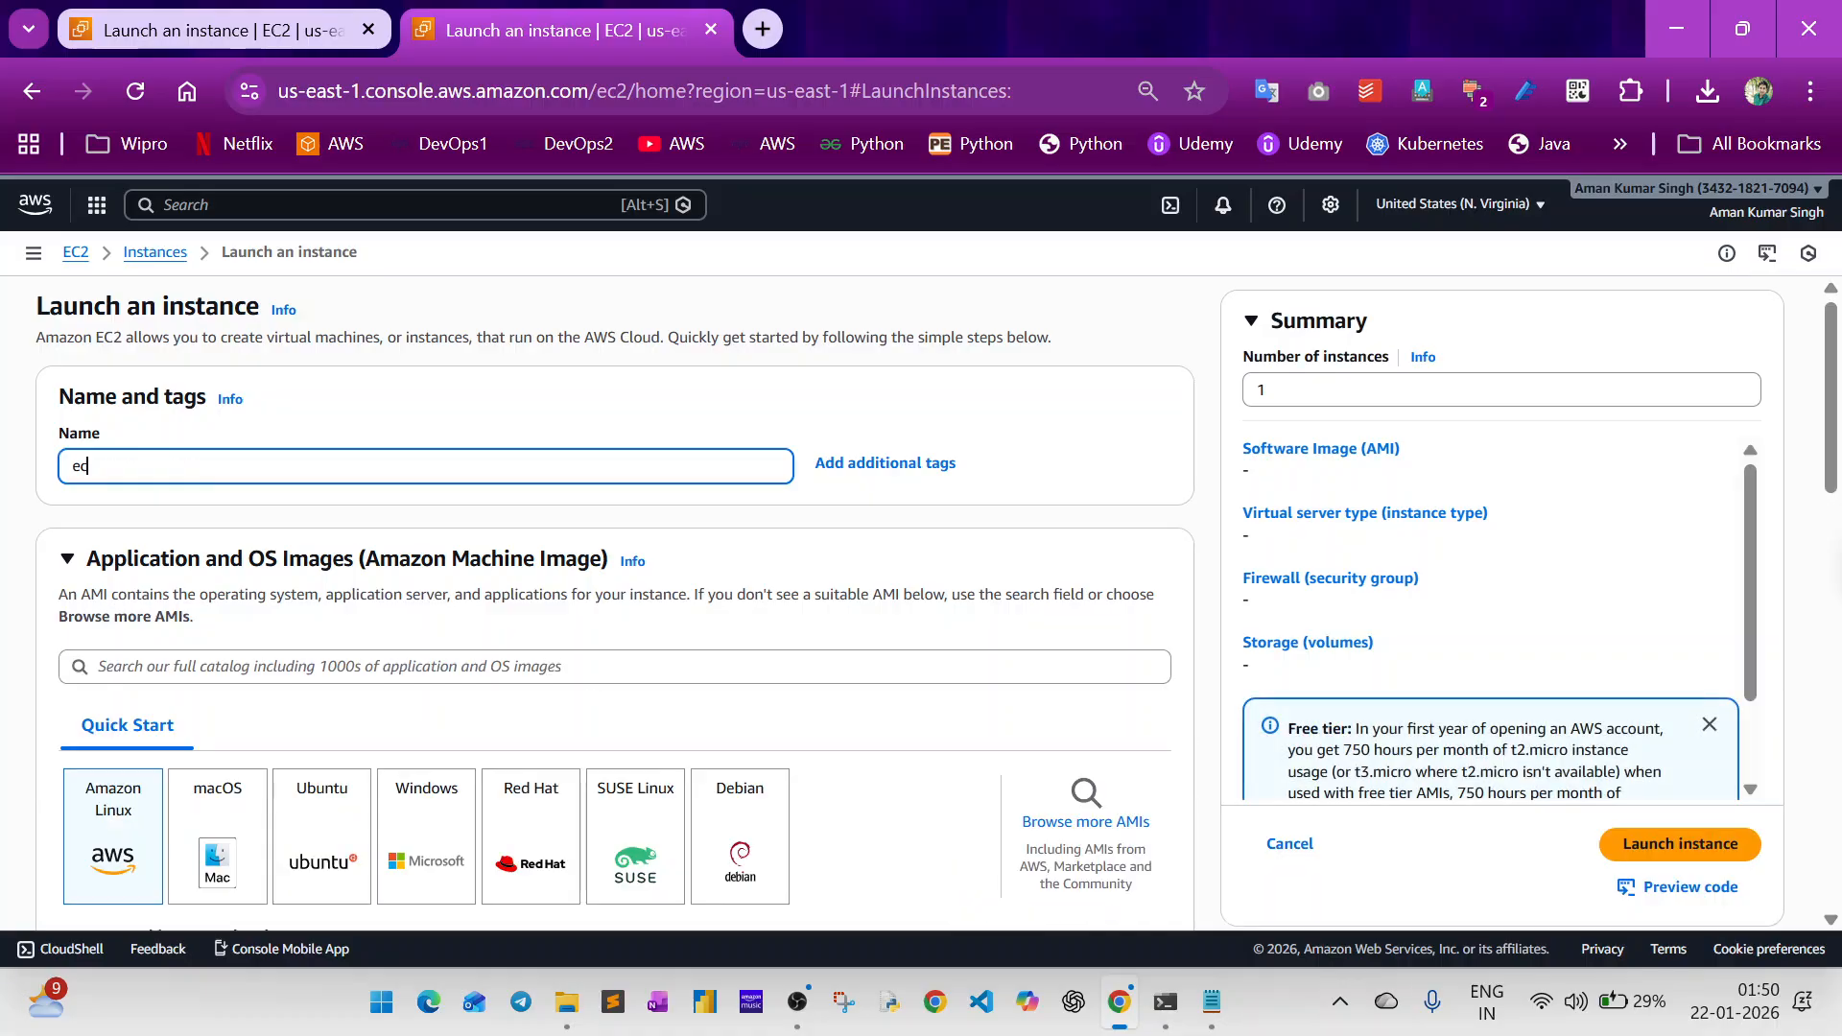
text(2-user-d)
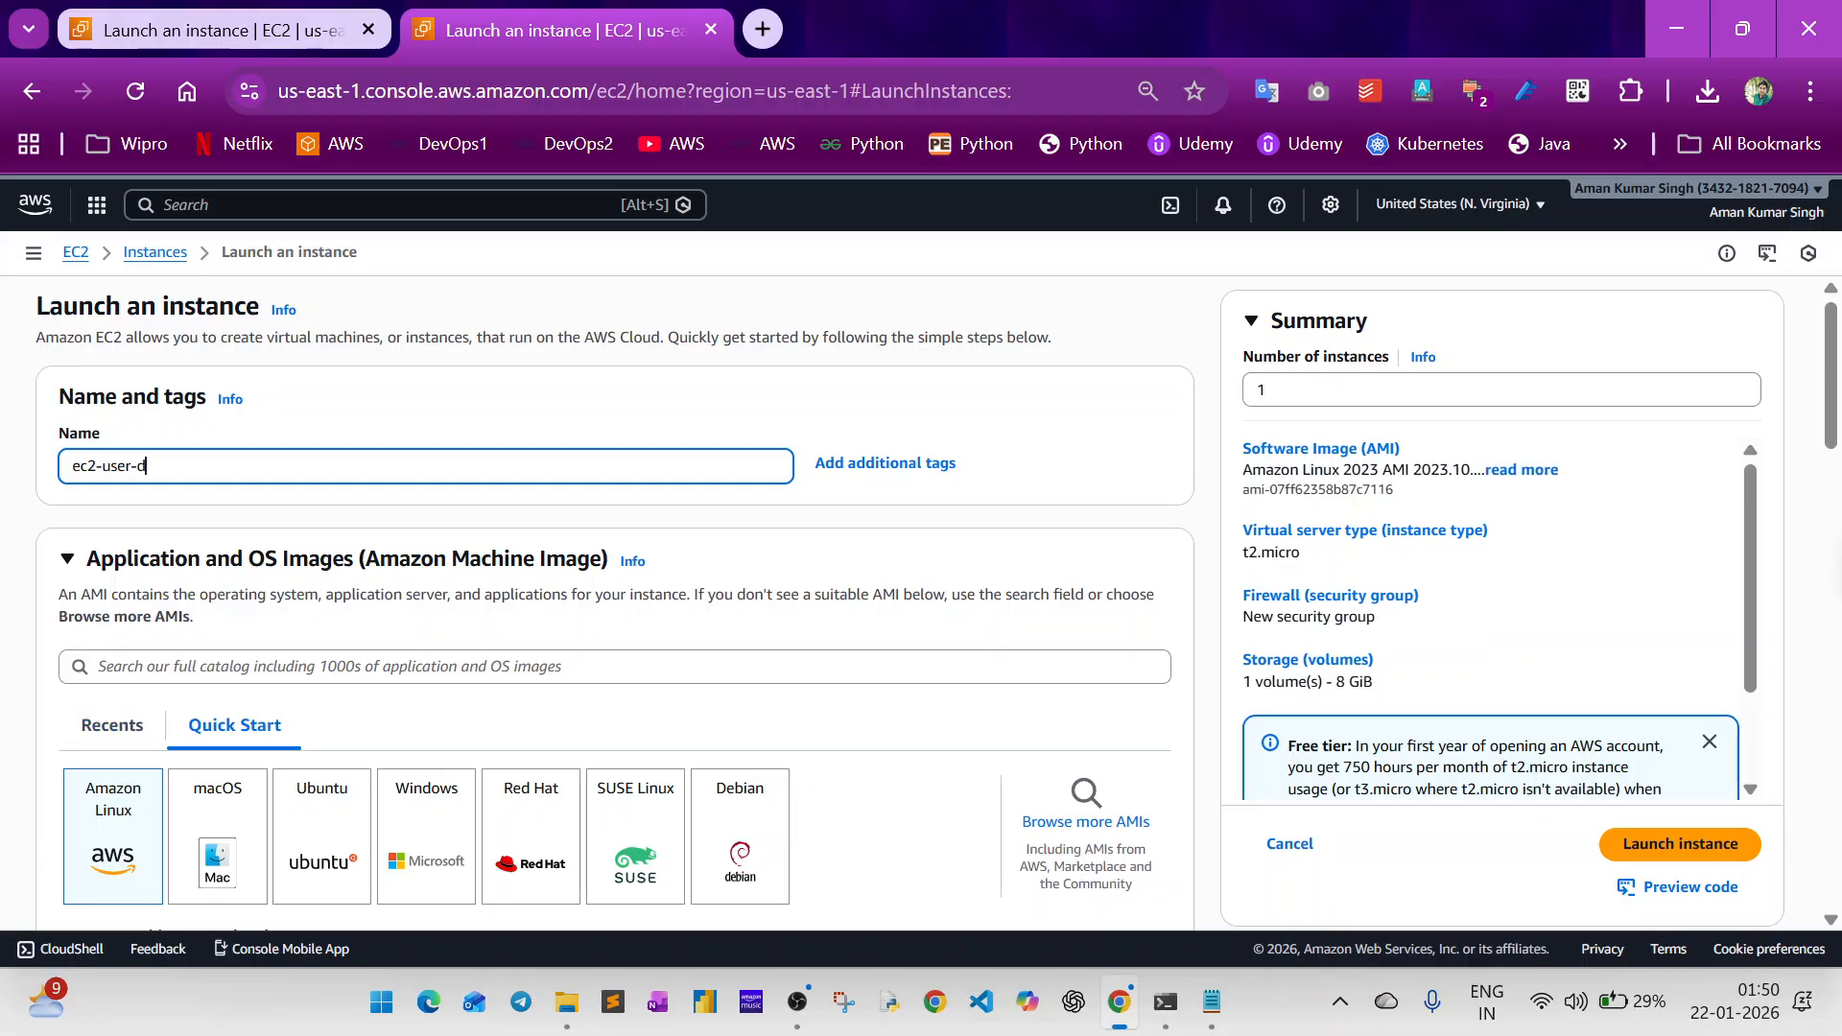
text(ata)
click(312, 857)
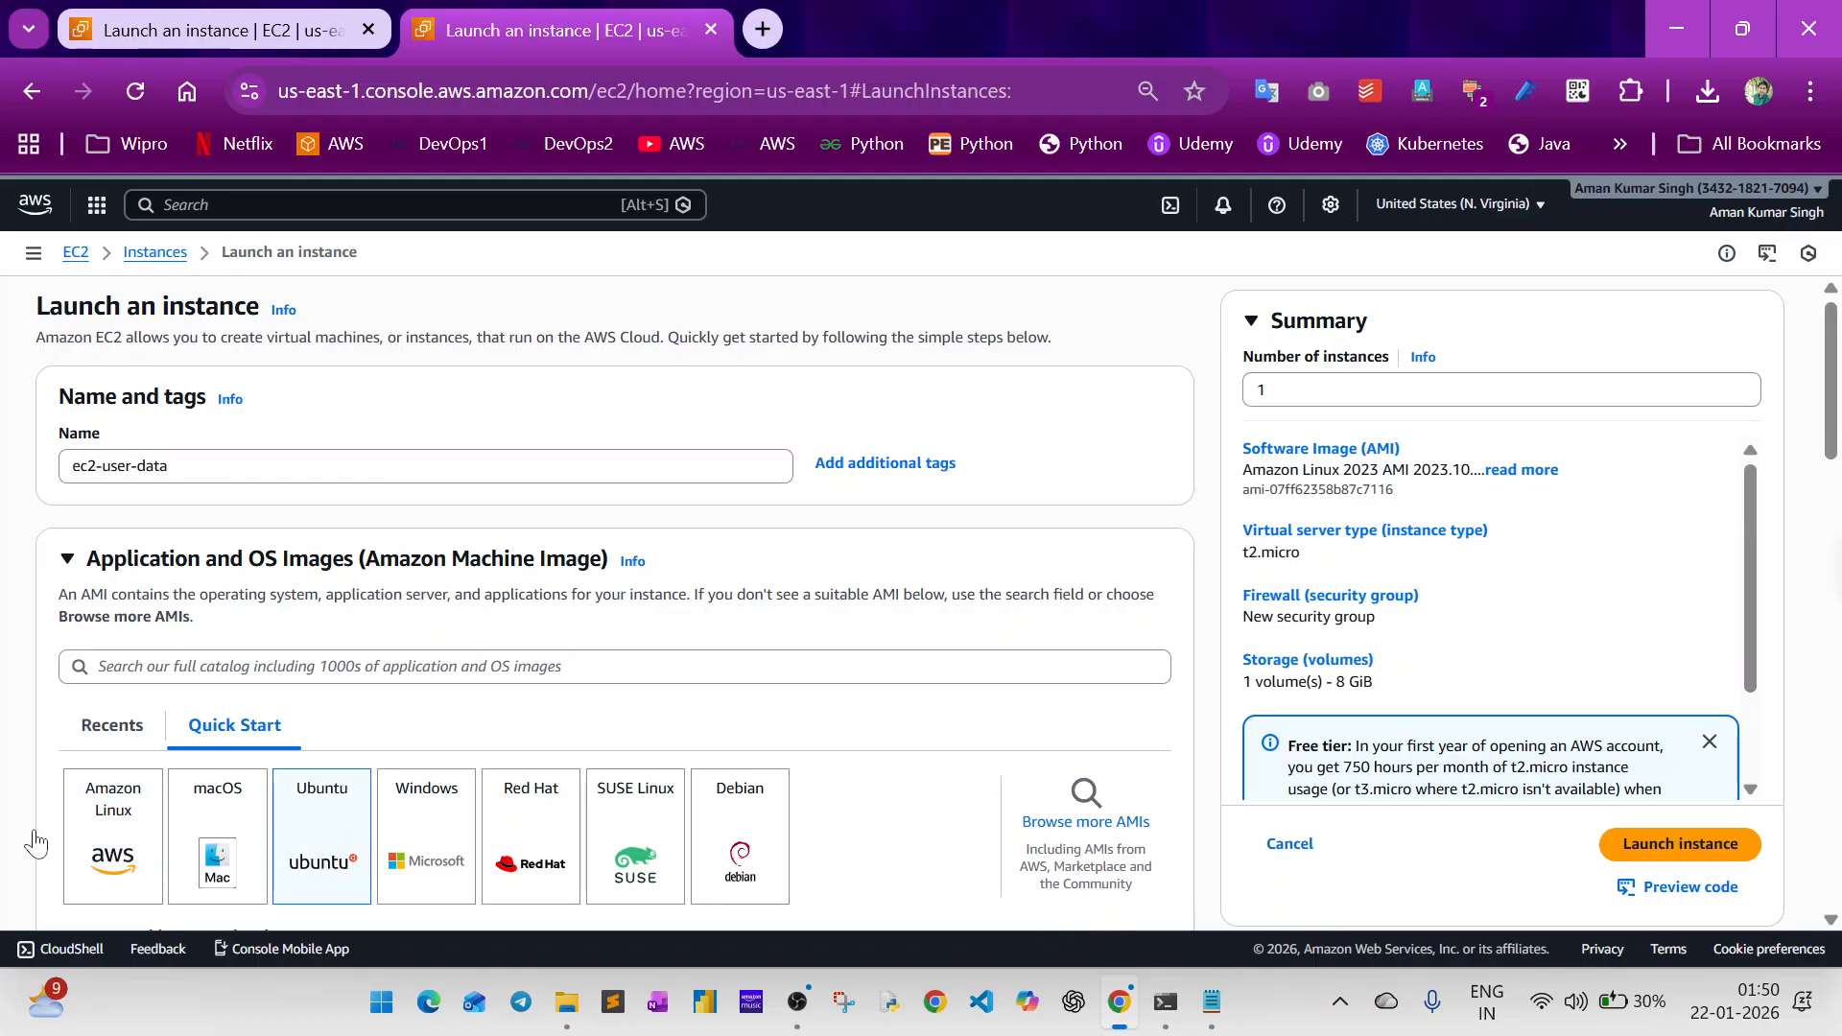
Select the webserver123 key pair and allow both HTTPS and HTTP traffic from the internet in the new security group.
scroll(24, 827, down, 10)
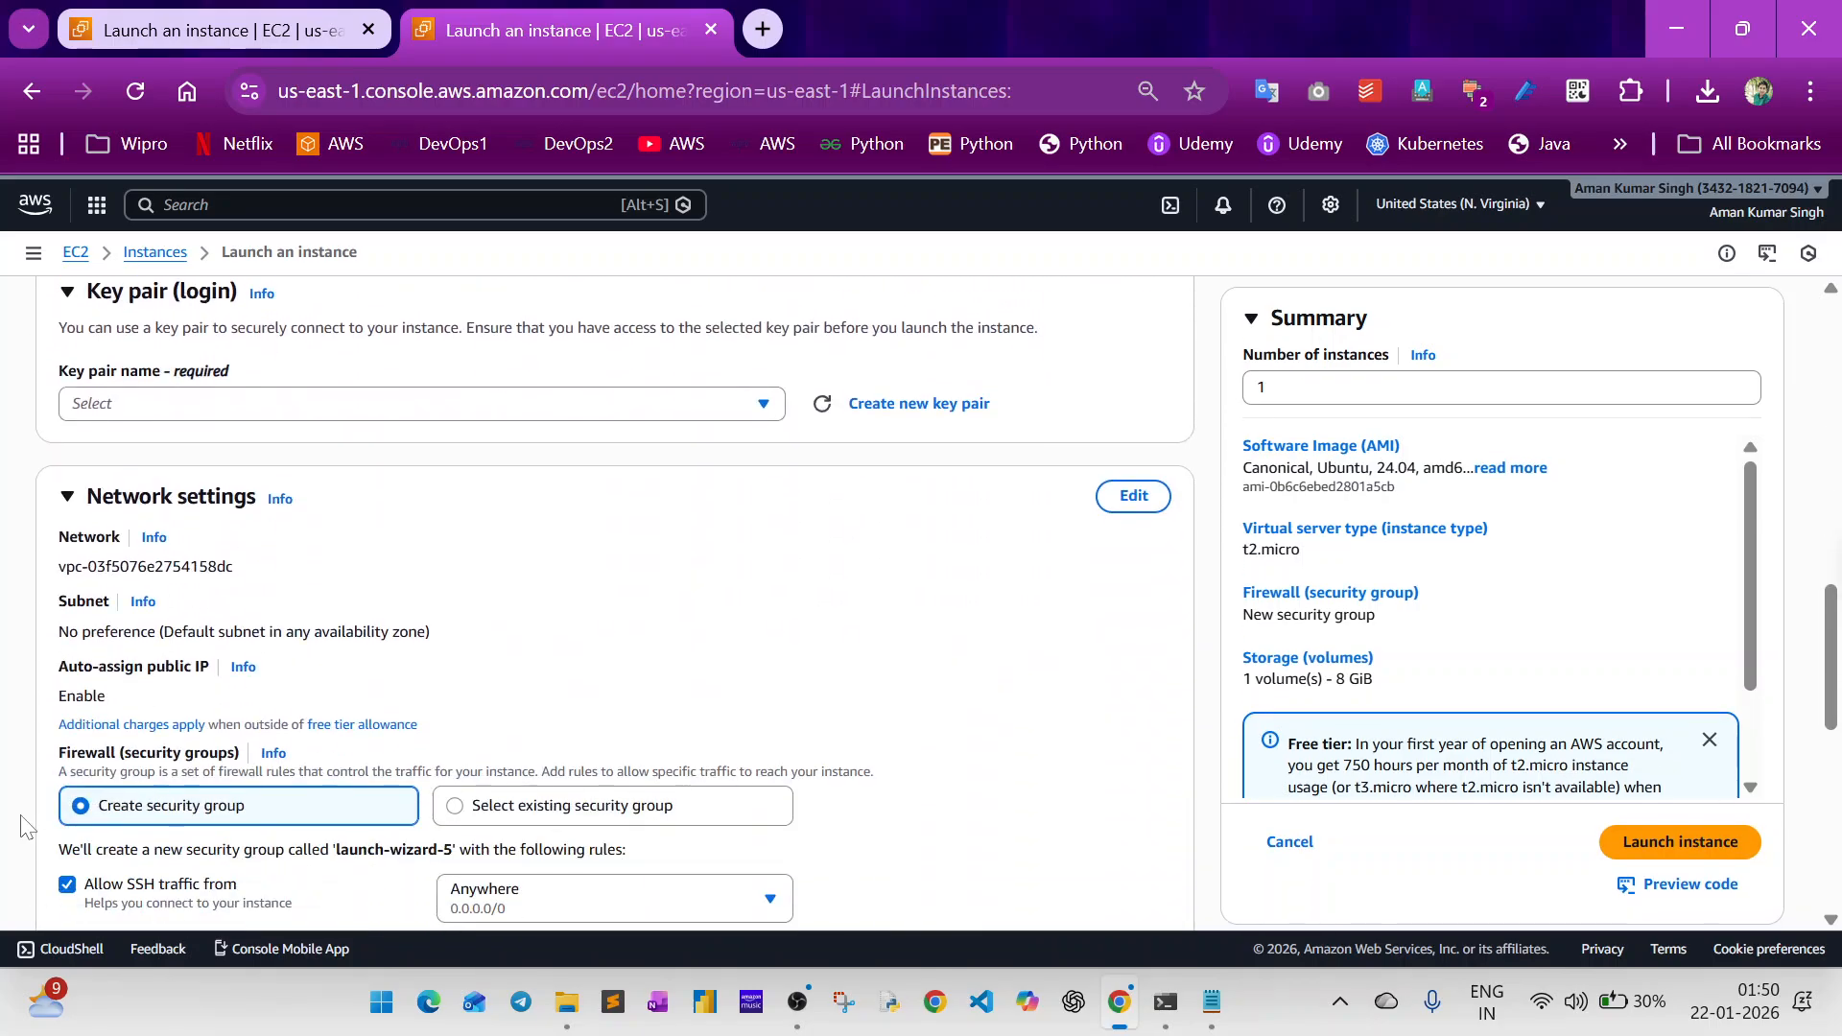
click(113, 407)
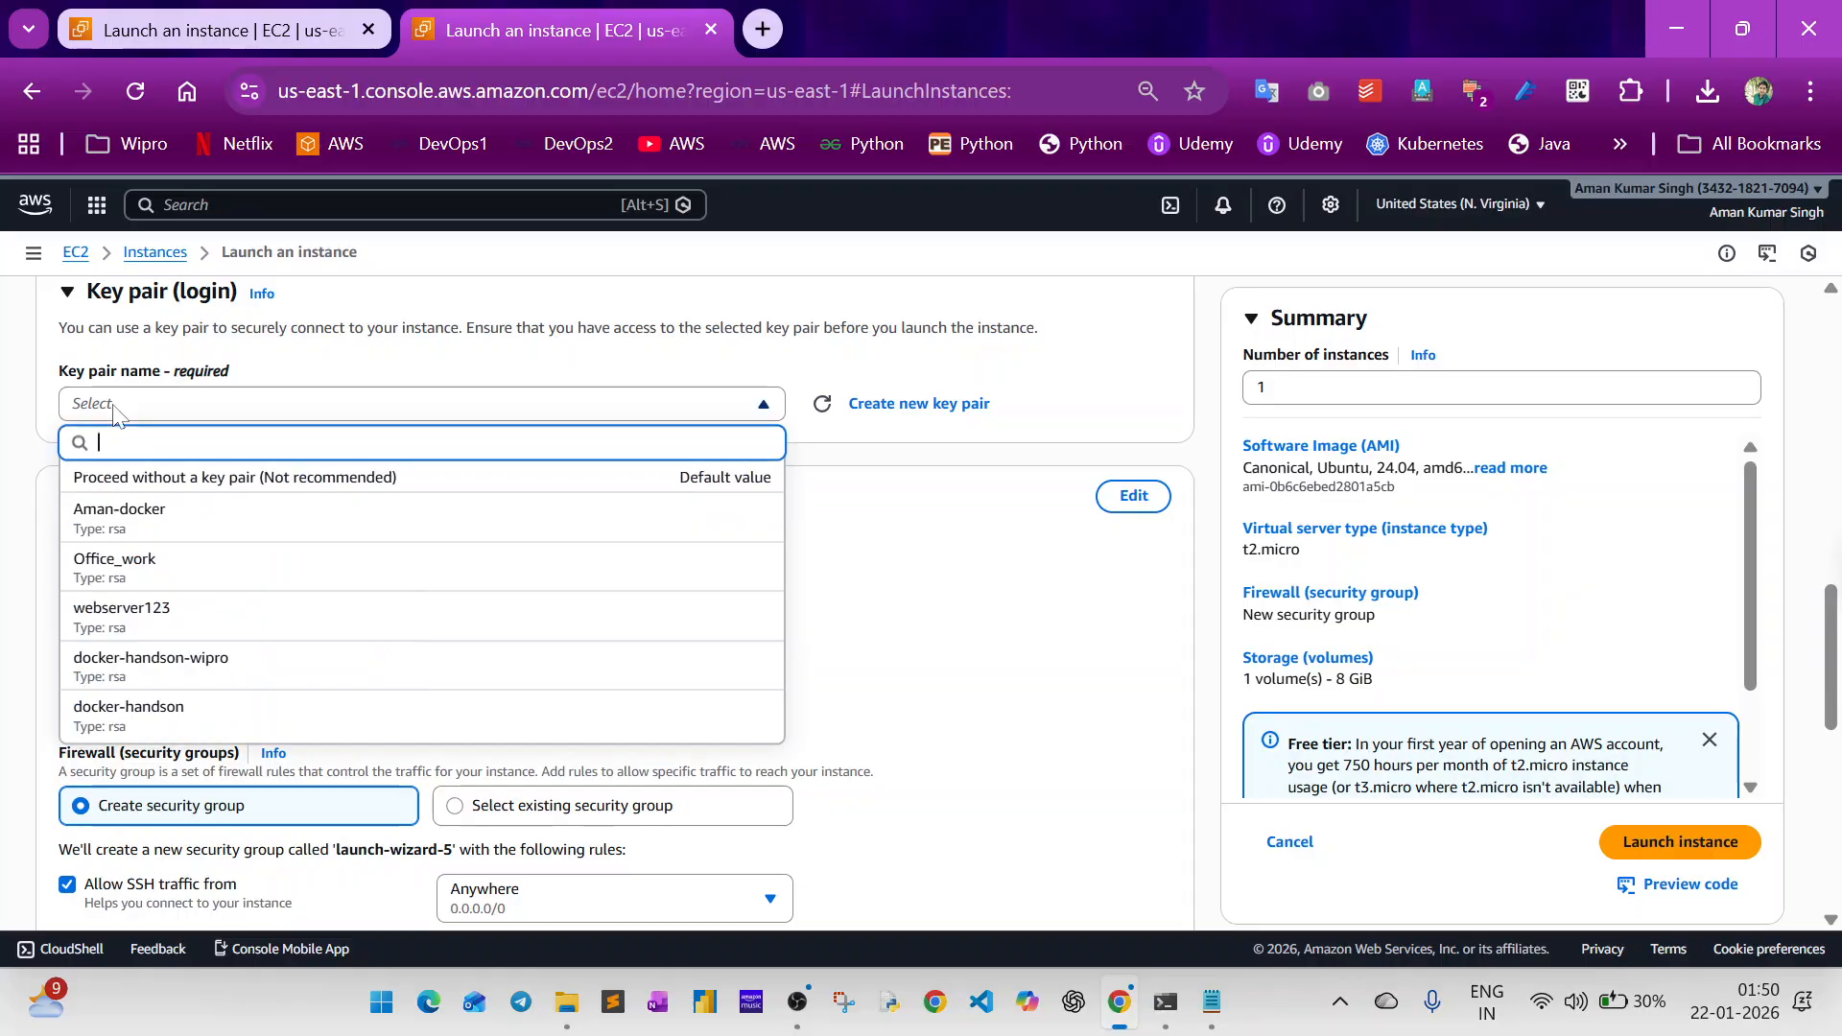
click(125, 635)
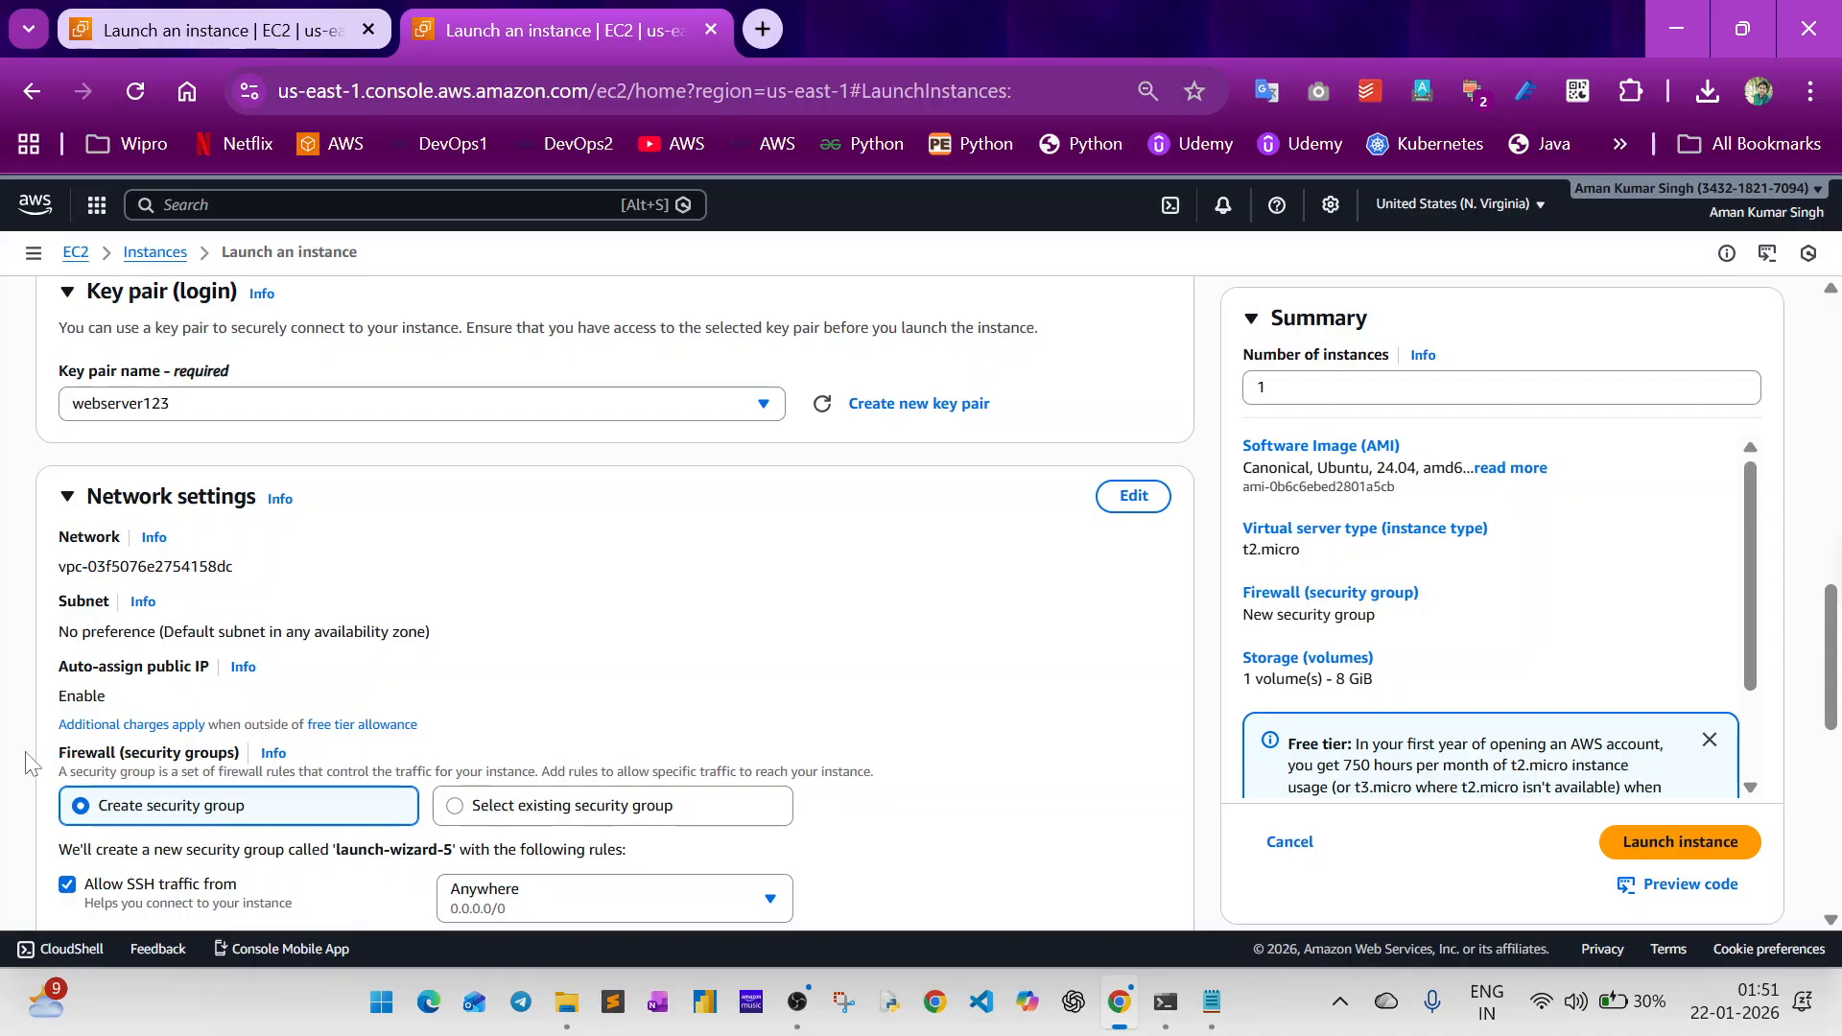
scroll(29, 763, down, 3)
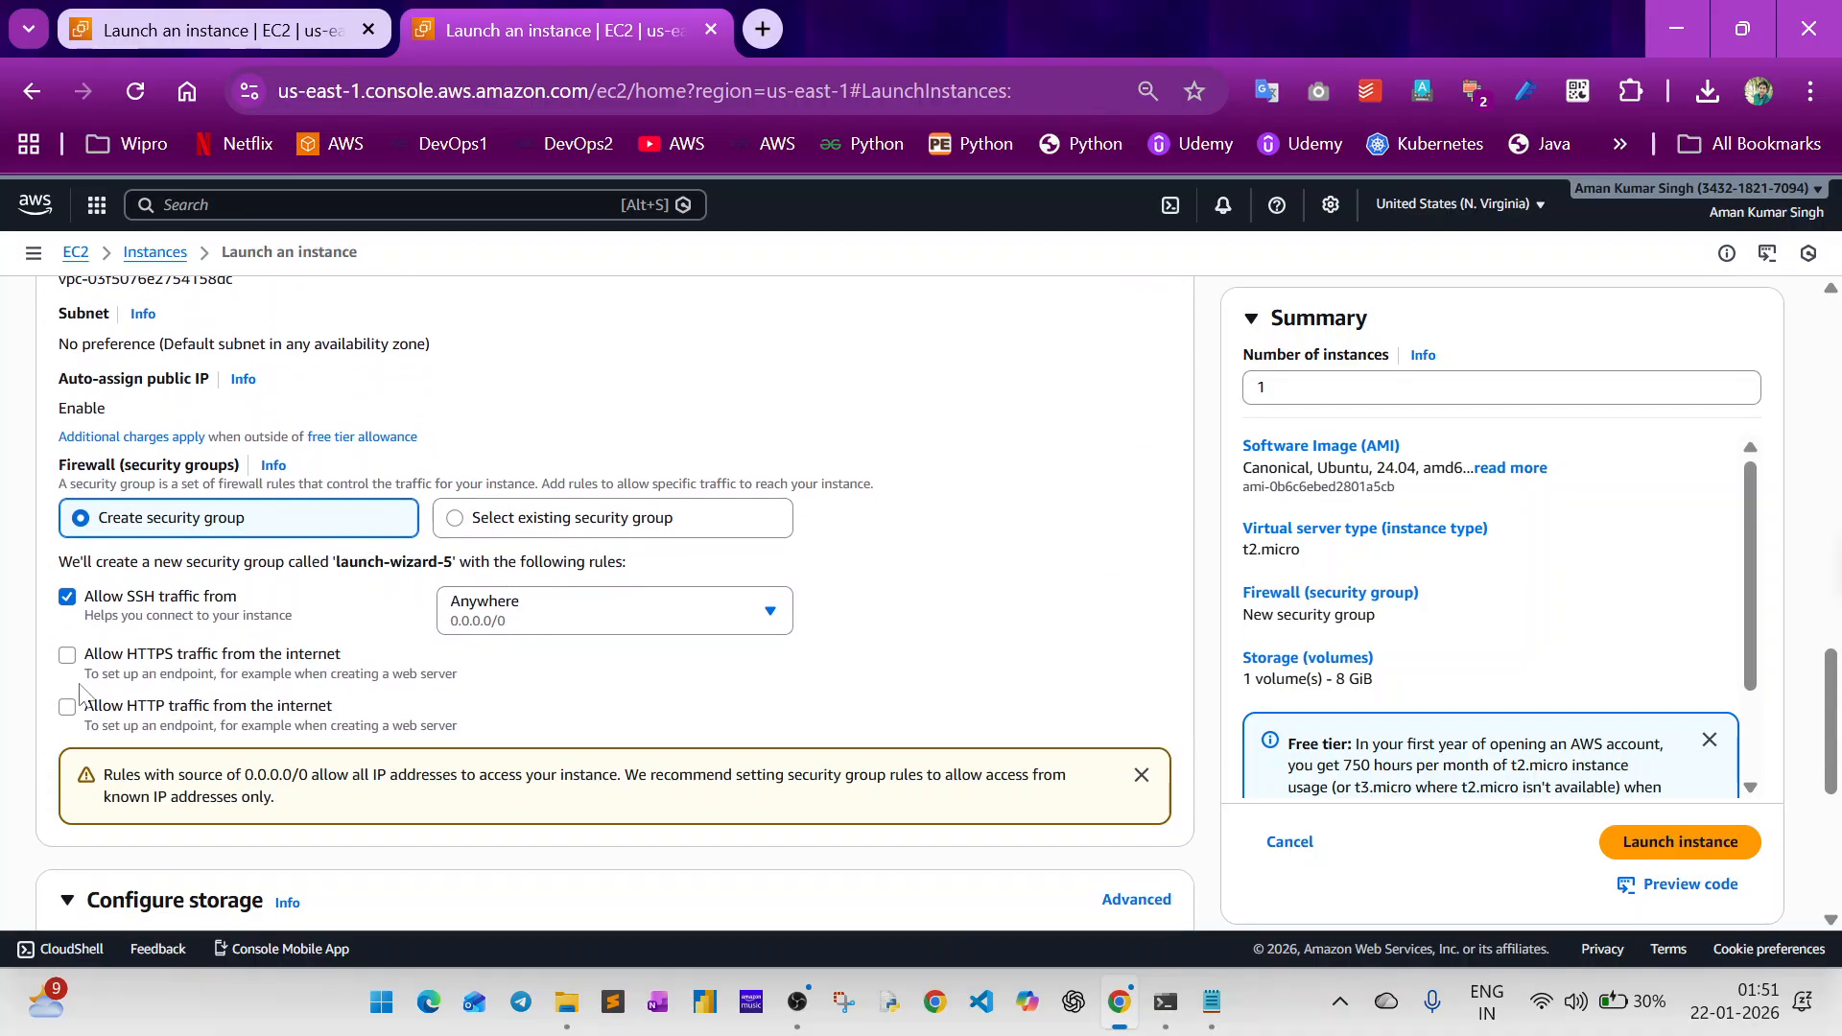
click(118, 668)
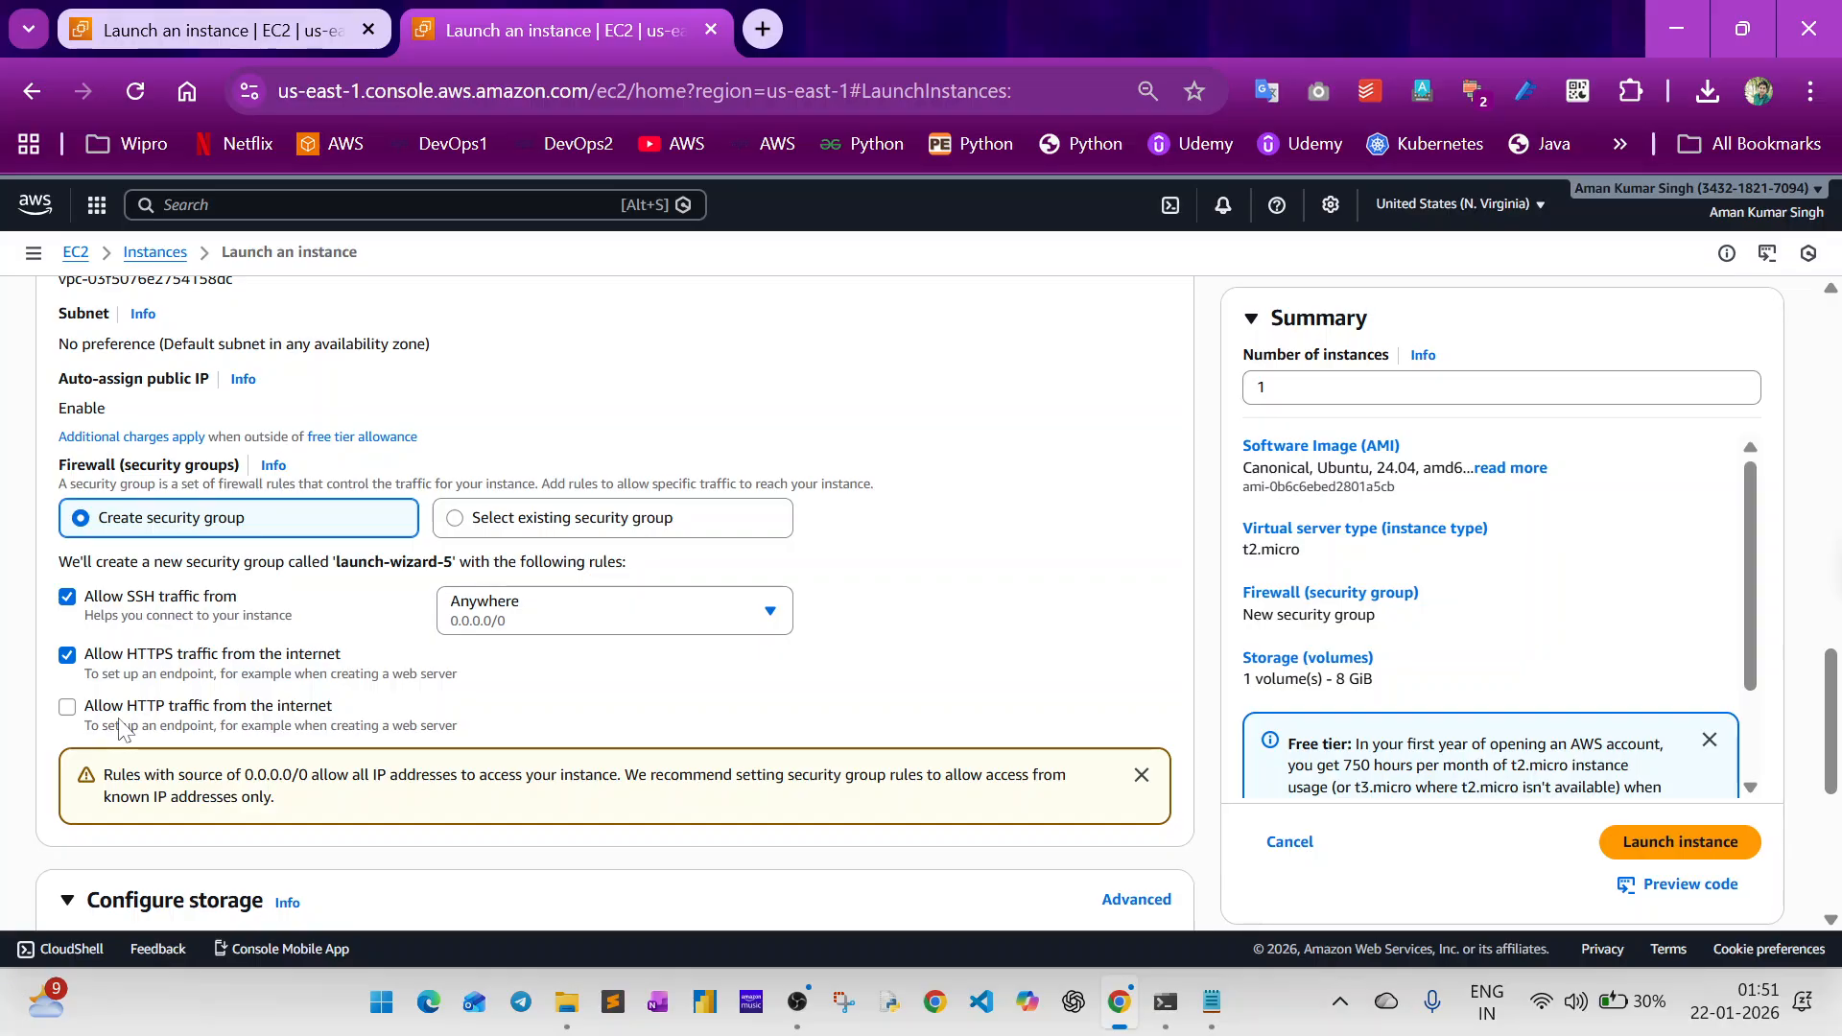
click(120, 727)
Expand the instance's advanced details and go to the optional User data section.
scroll(14, 823, down, 5)
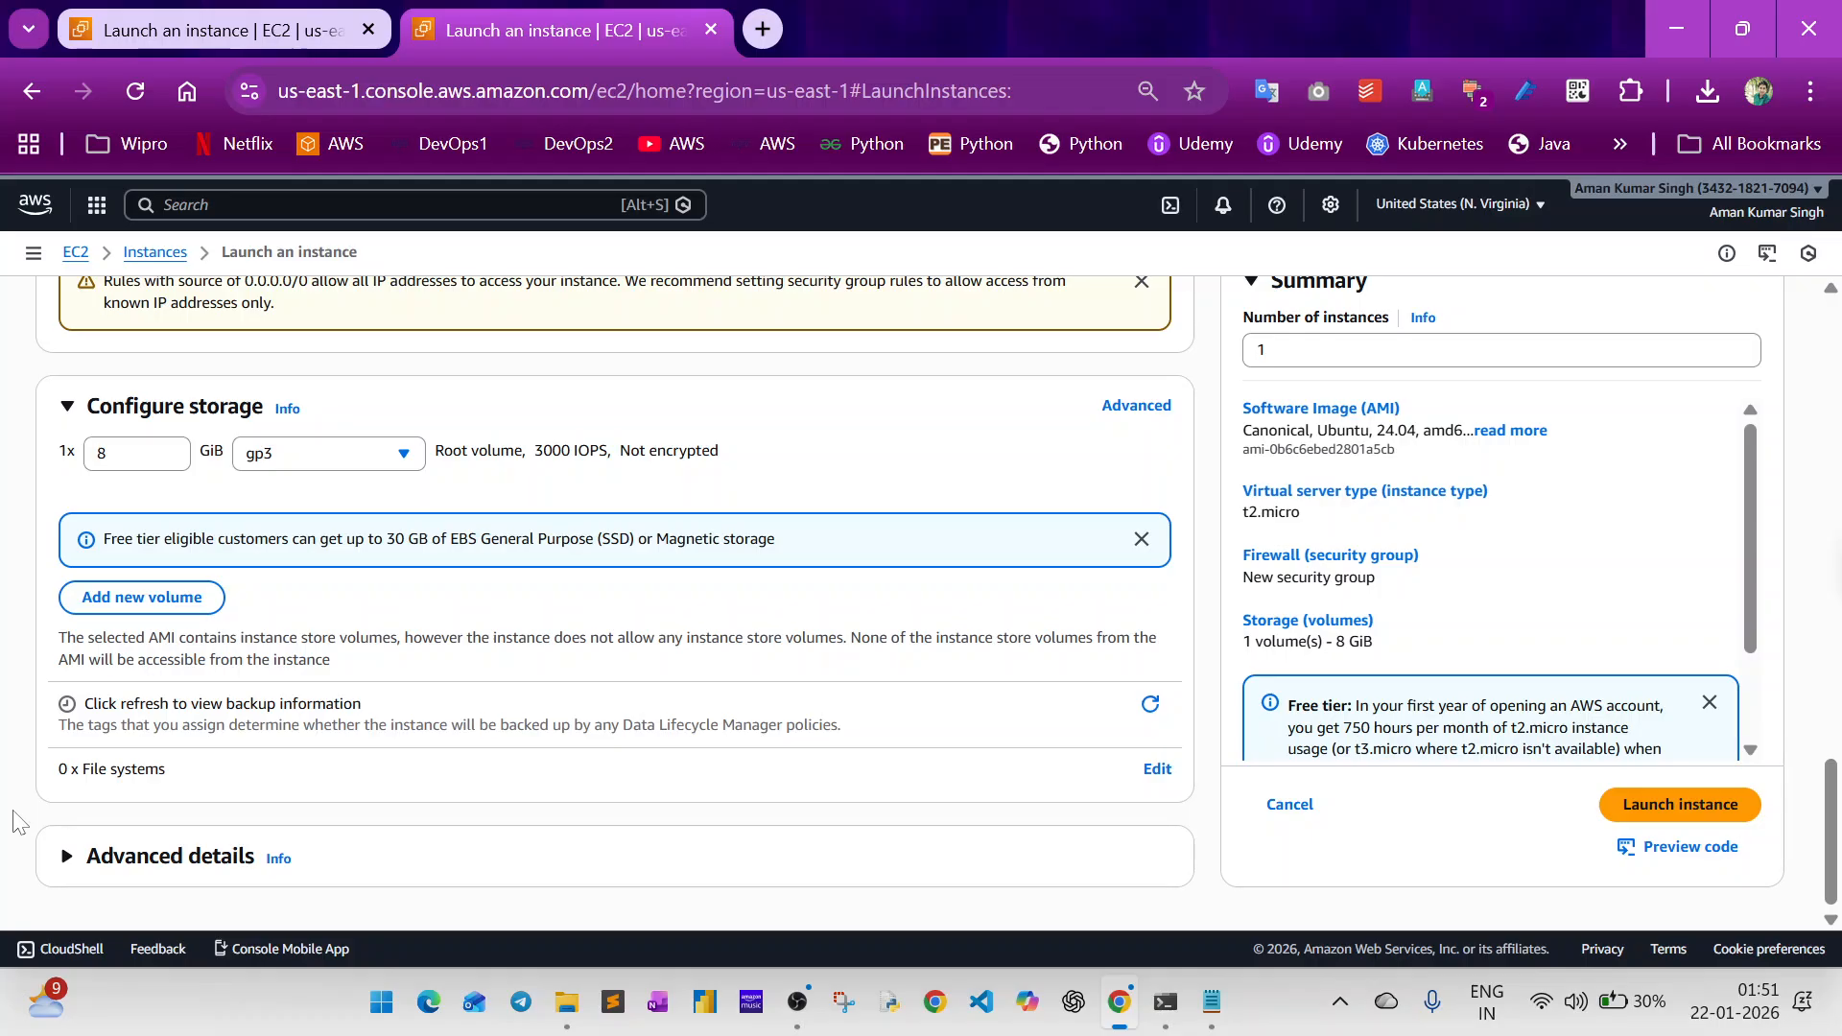
click(113, 868)
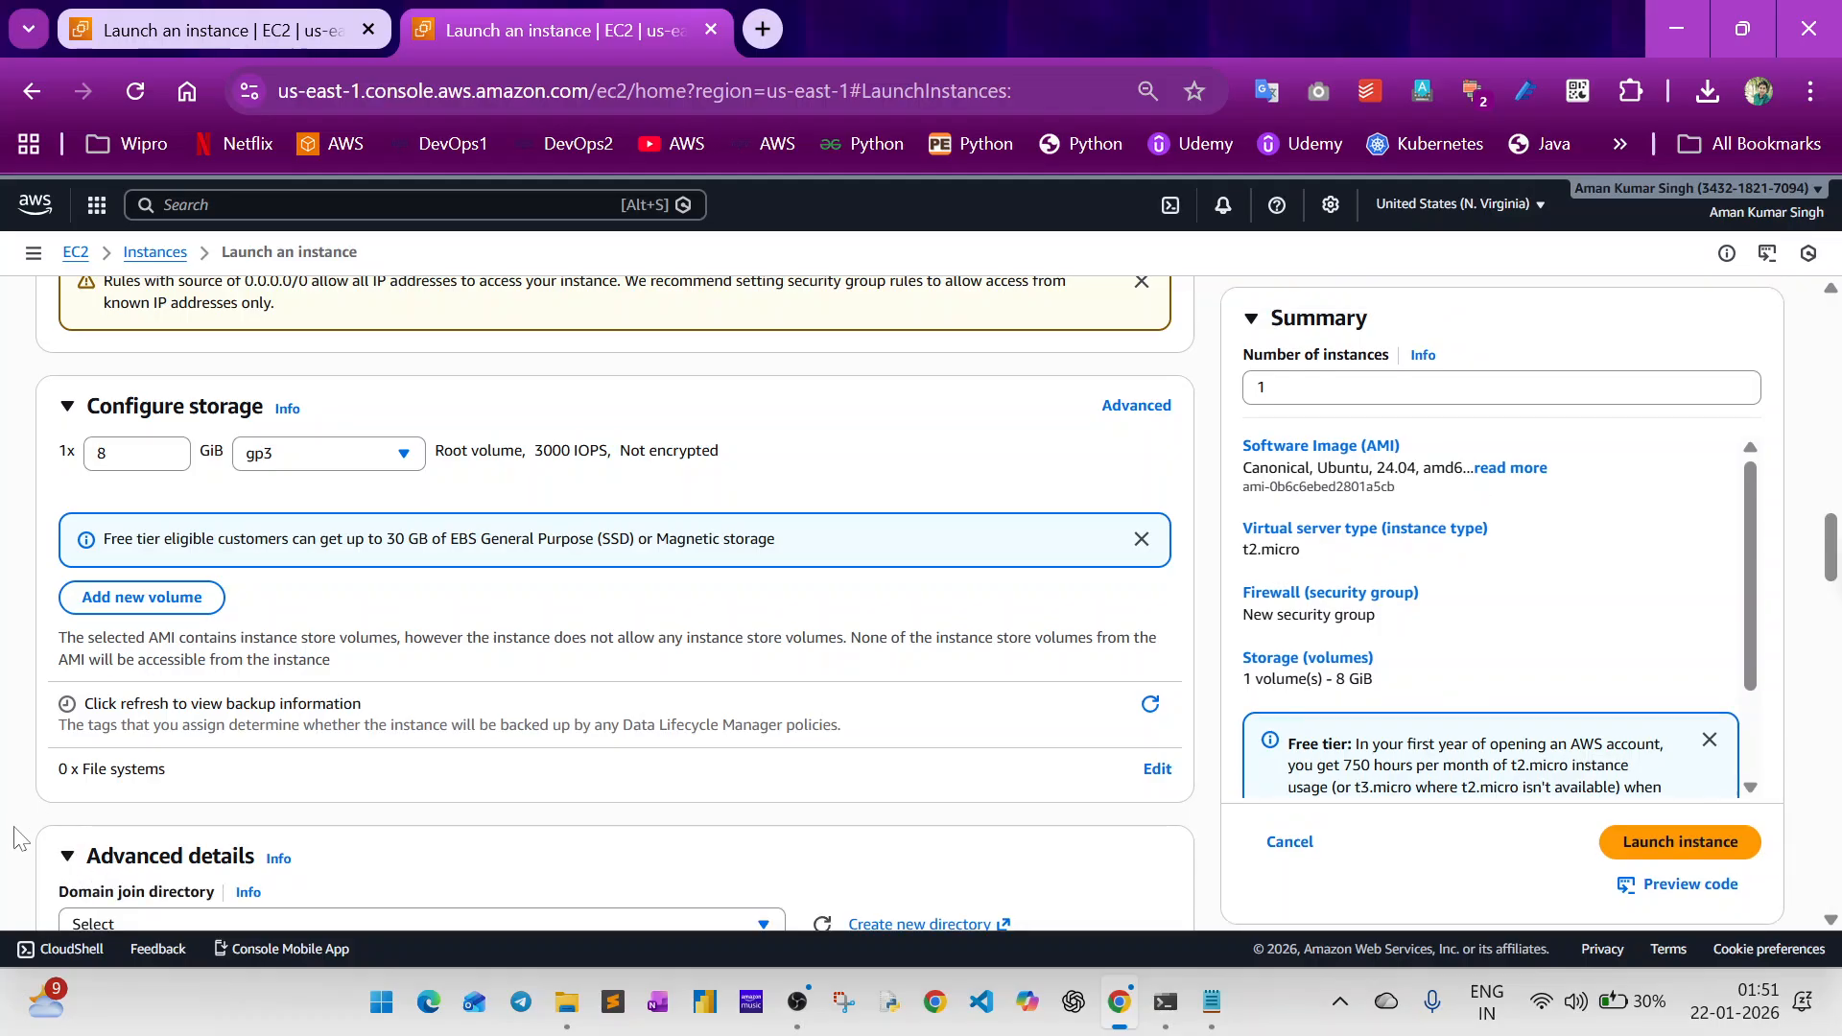
scroll(14, 838, down, 20)
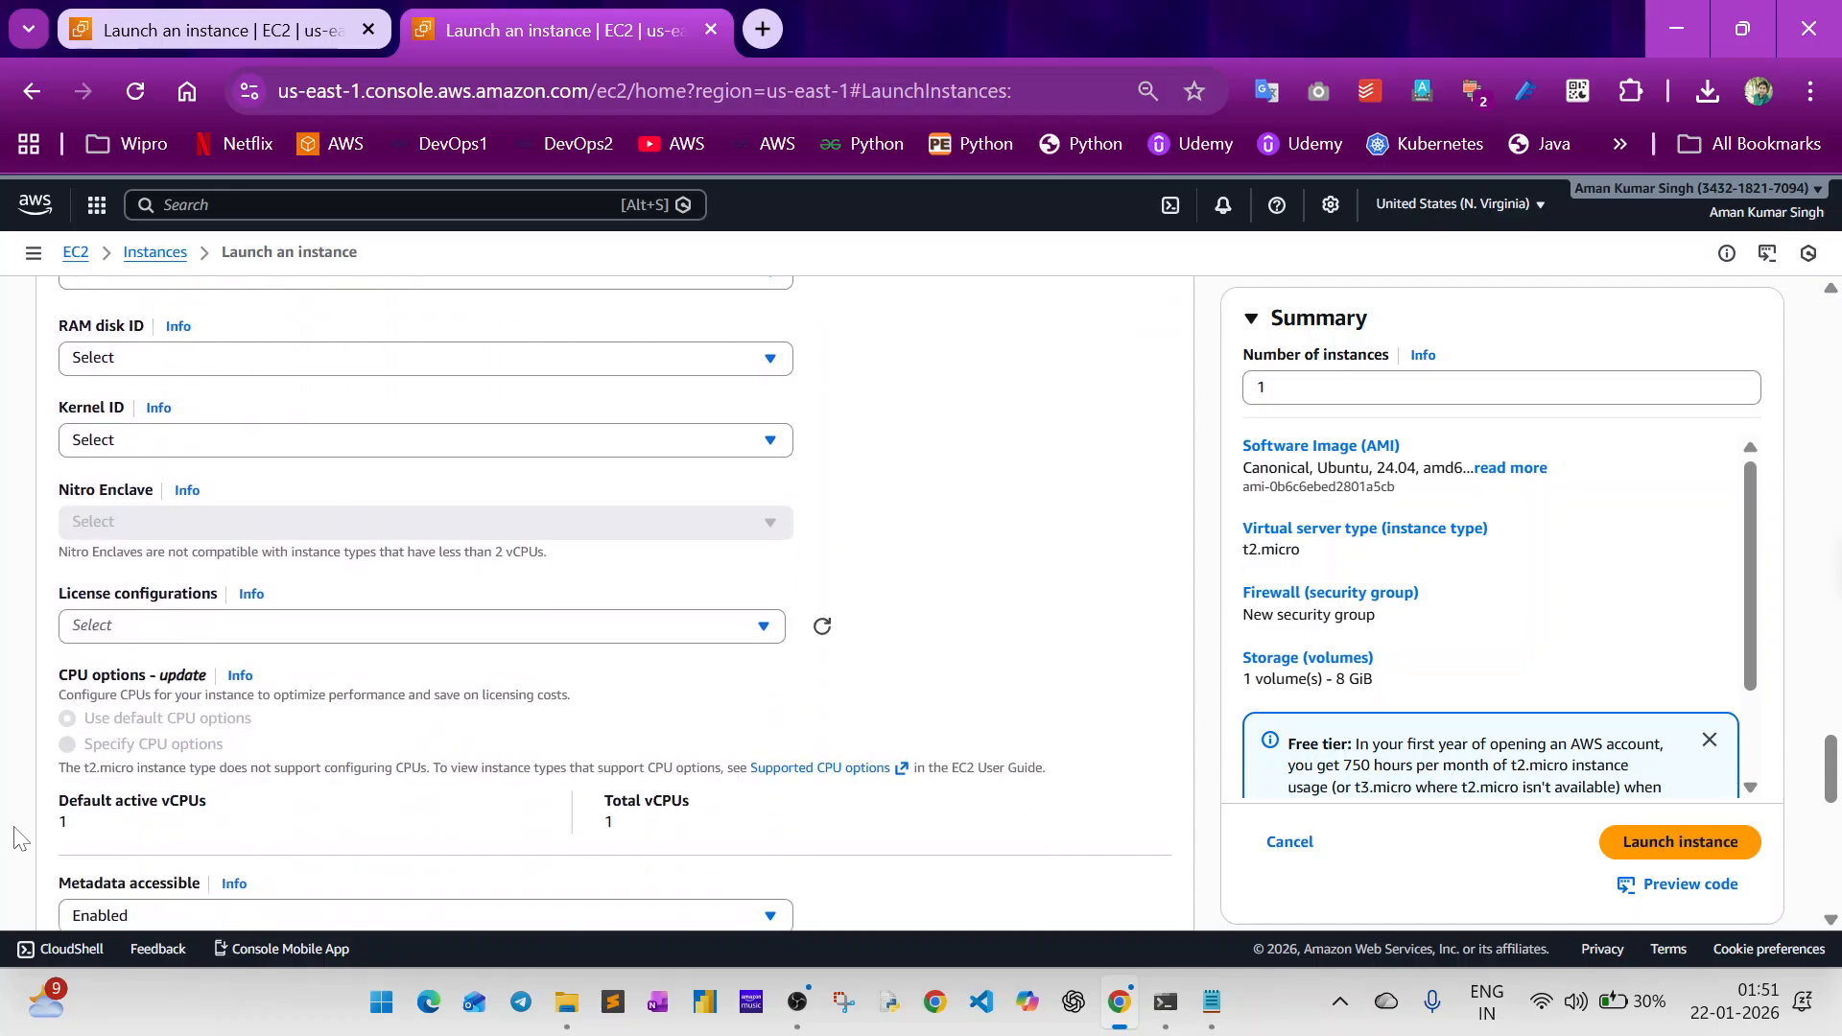
scroll(14, 837, down, 10)
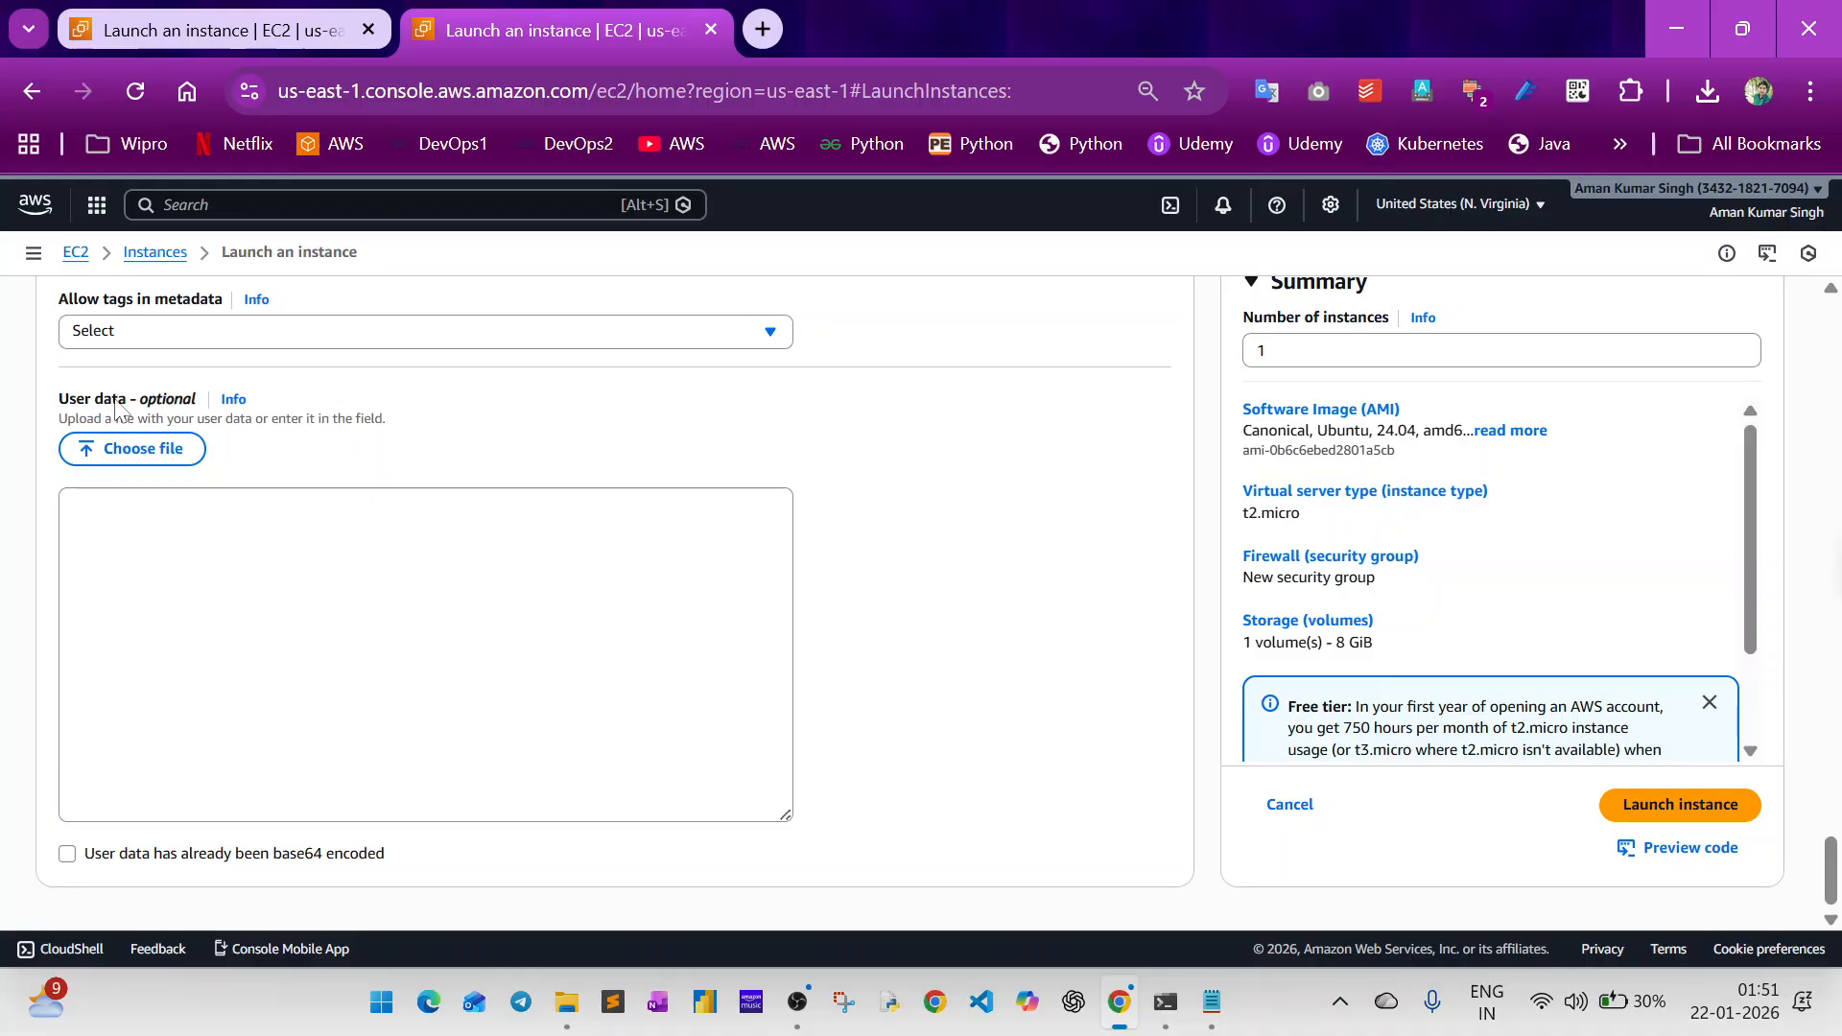
Paste the whole script from the Notepad document into the User data field and clear the field again.
key(alt+Tab)
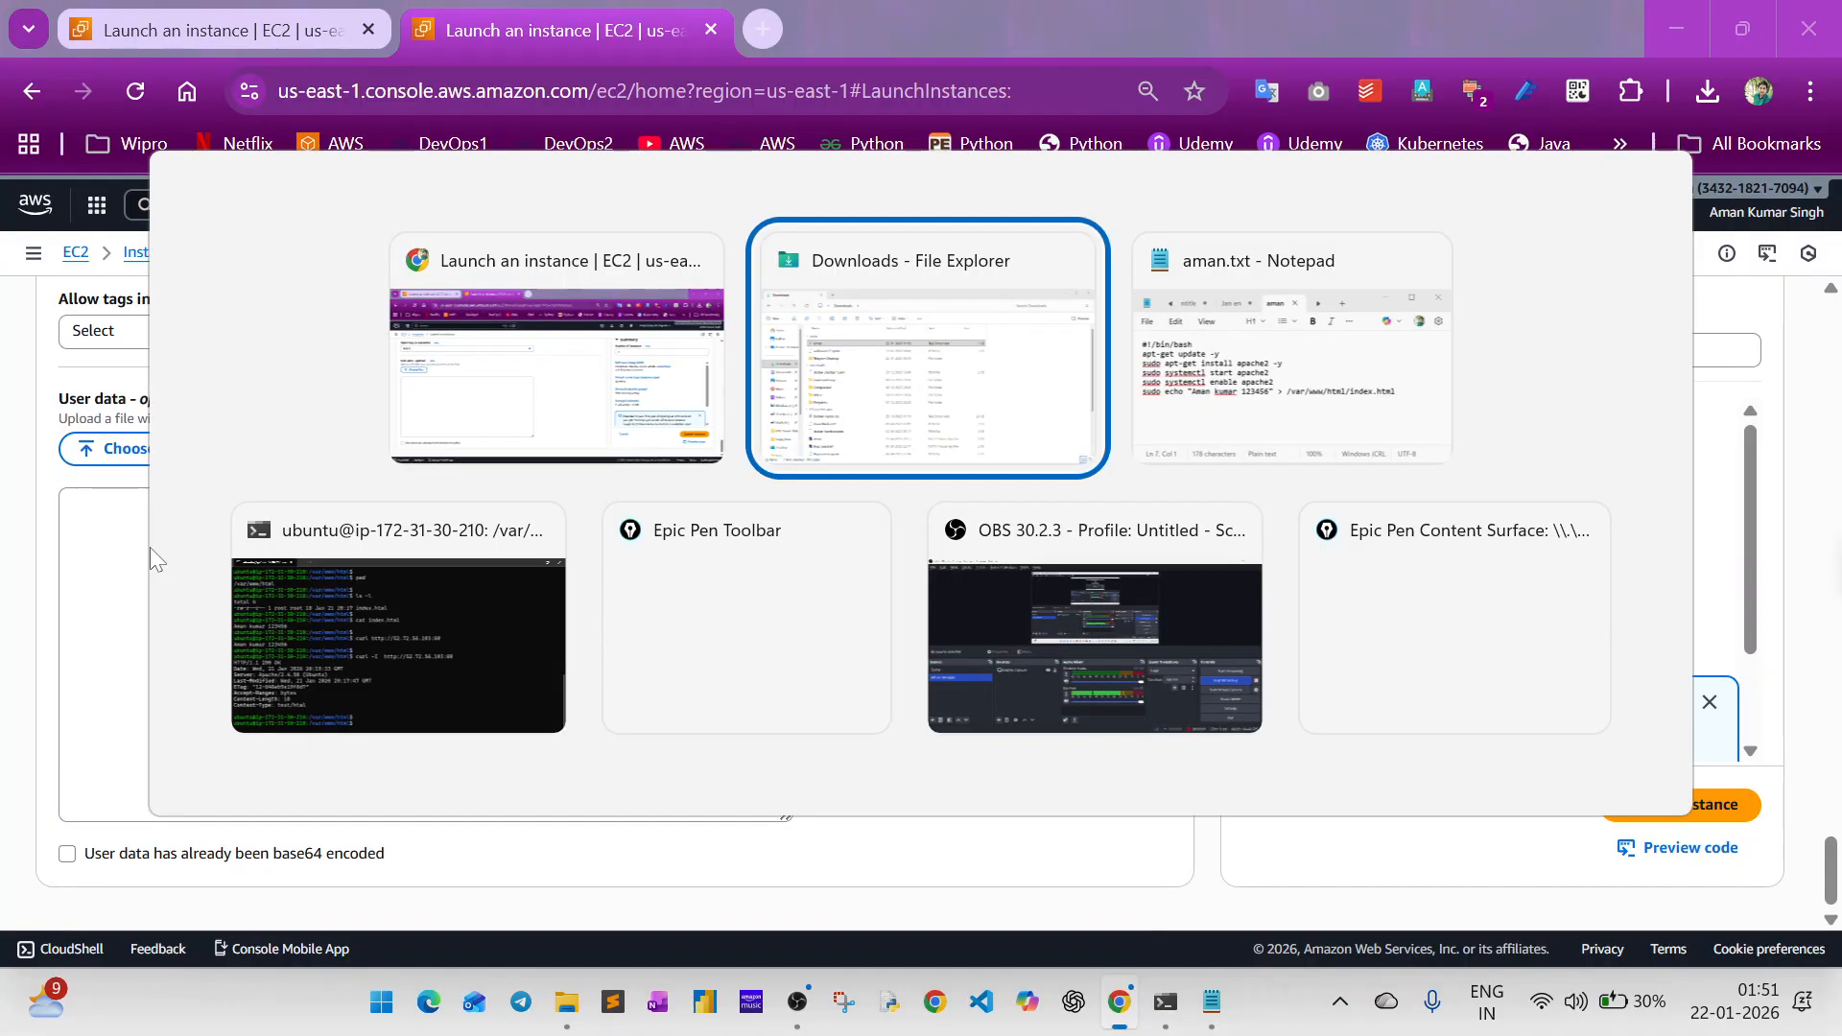
key(alt+Tab)
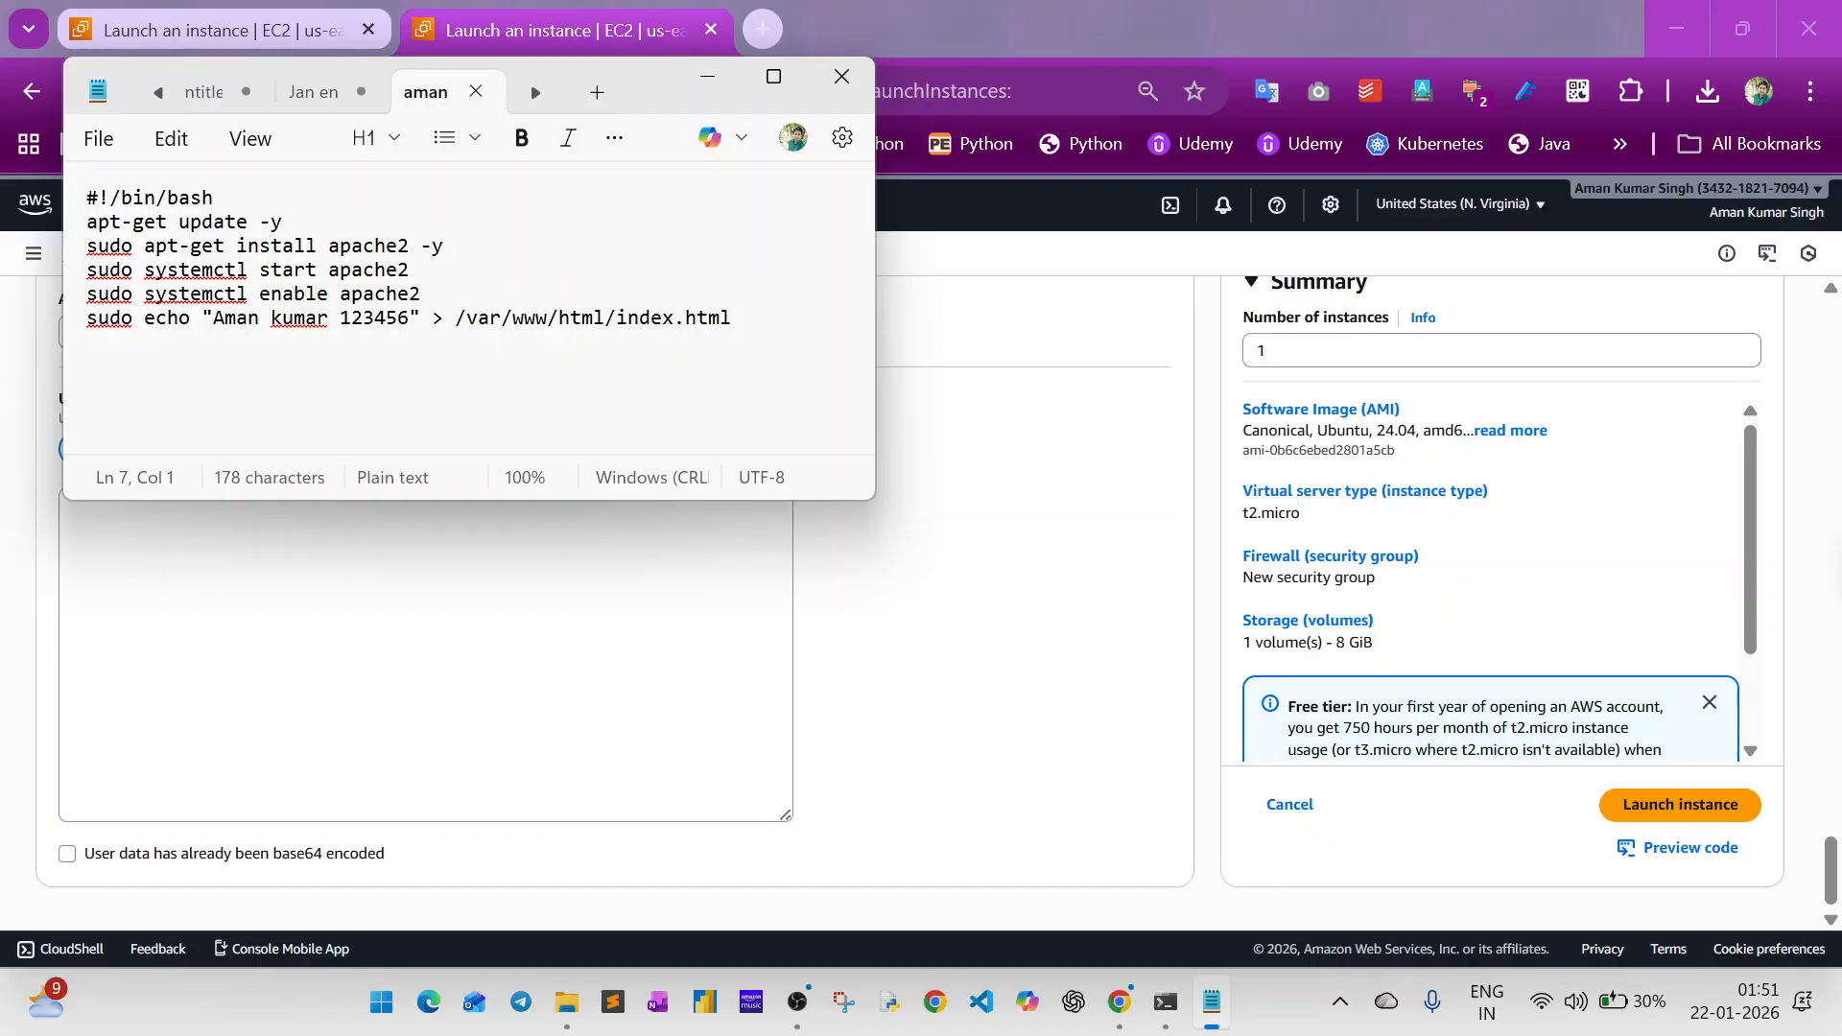
key(ctrl+a)
key(ctrl+c)
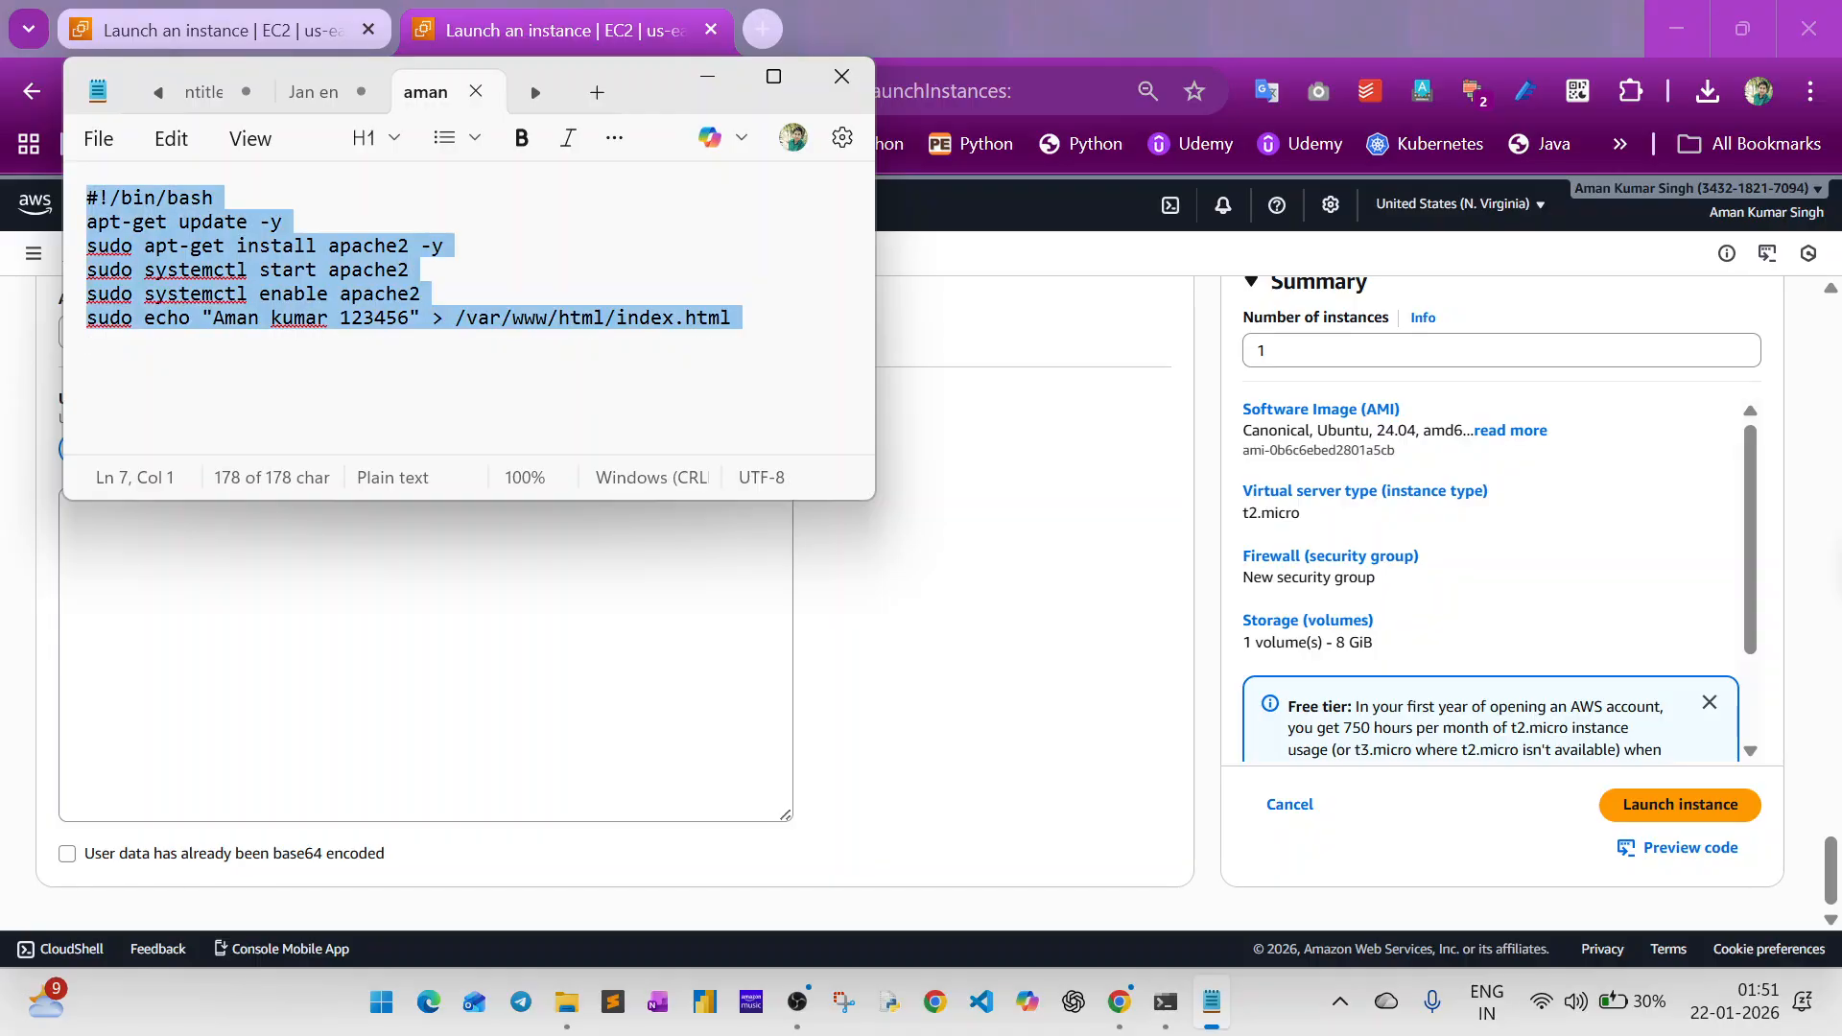
key(alt+Tab)
click(279, 566)
key(ctrl+v)
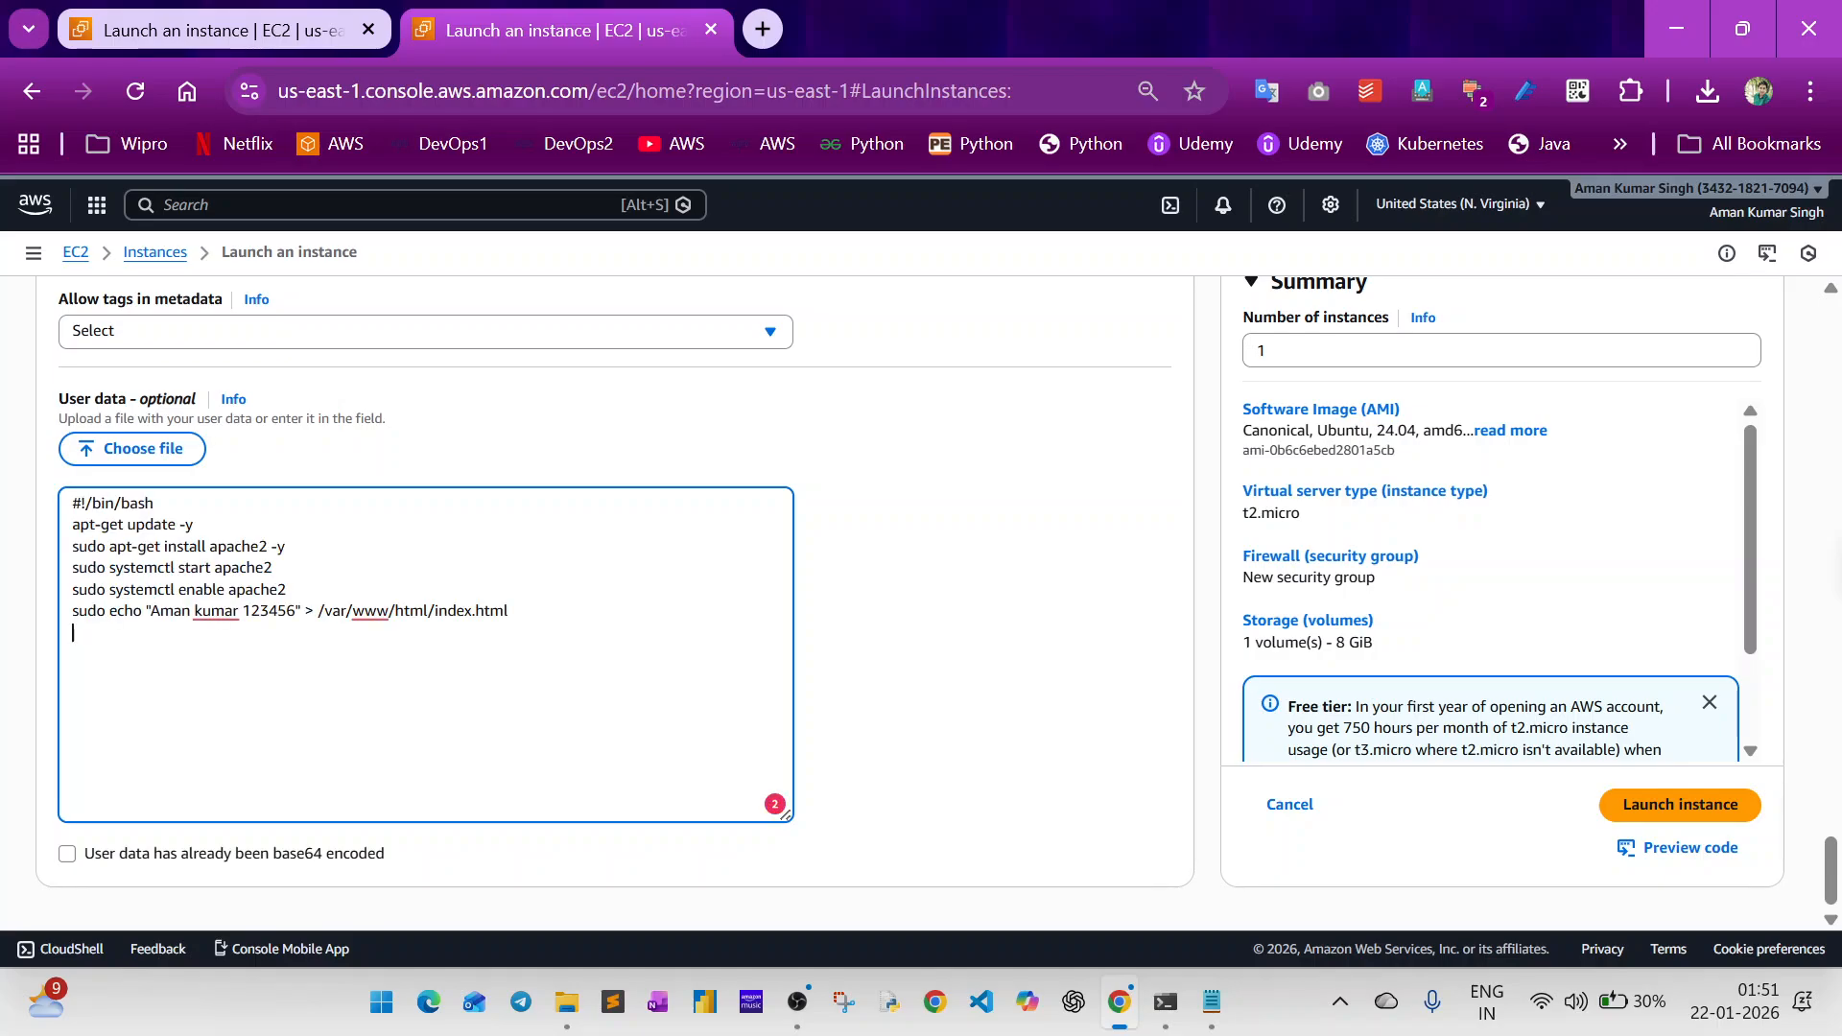
key(ctrl+a)
key(BackSpace)
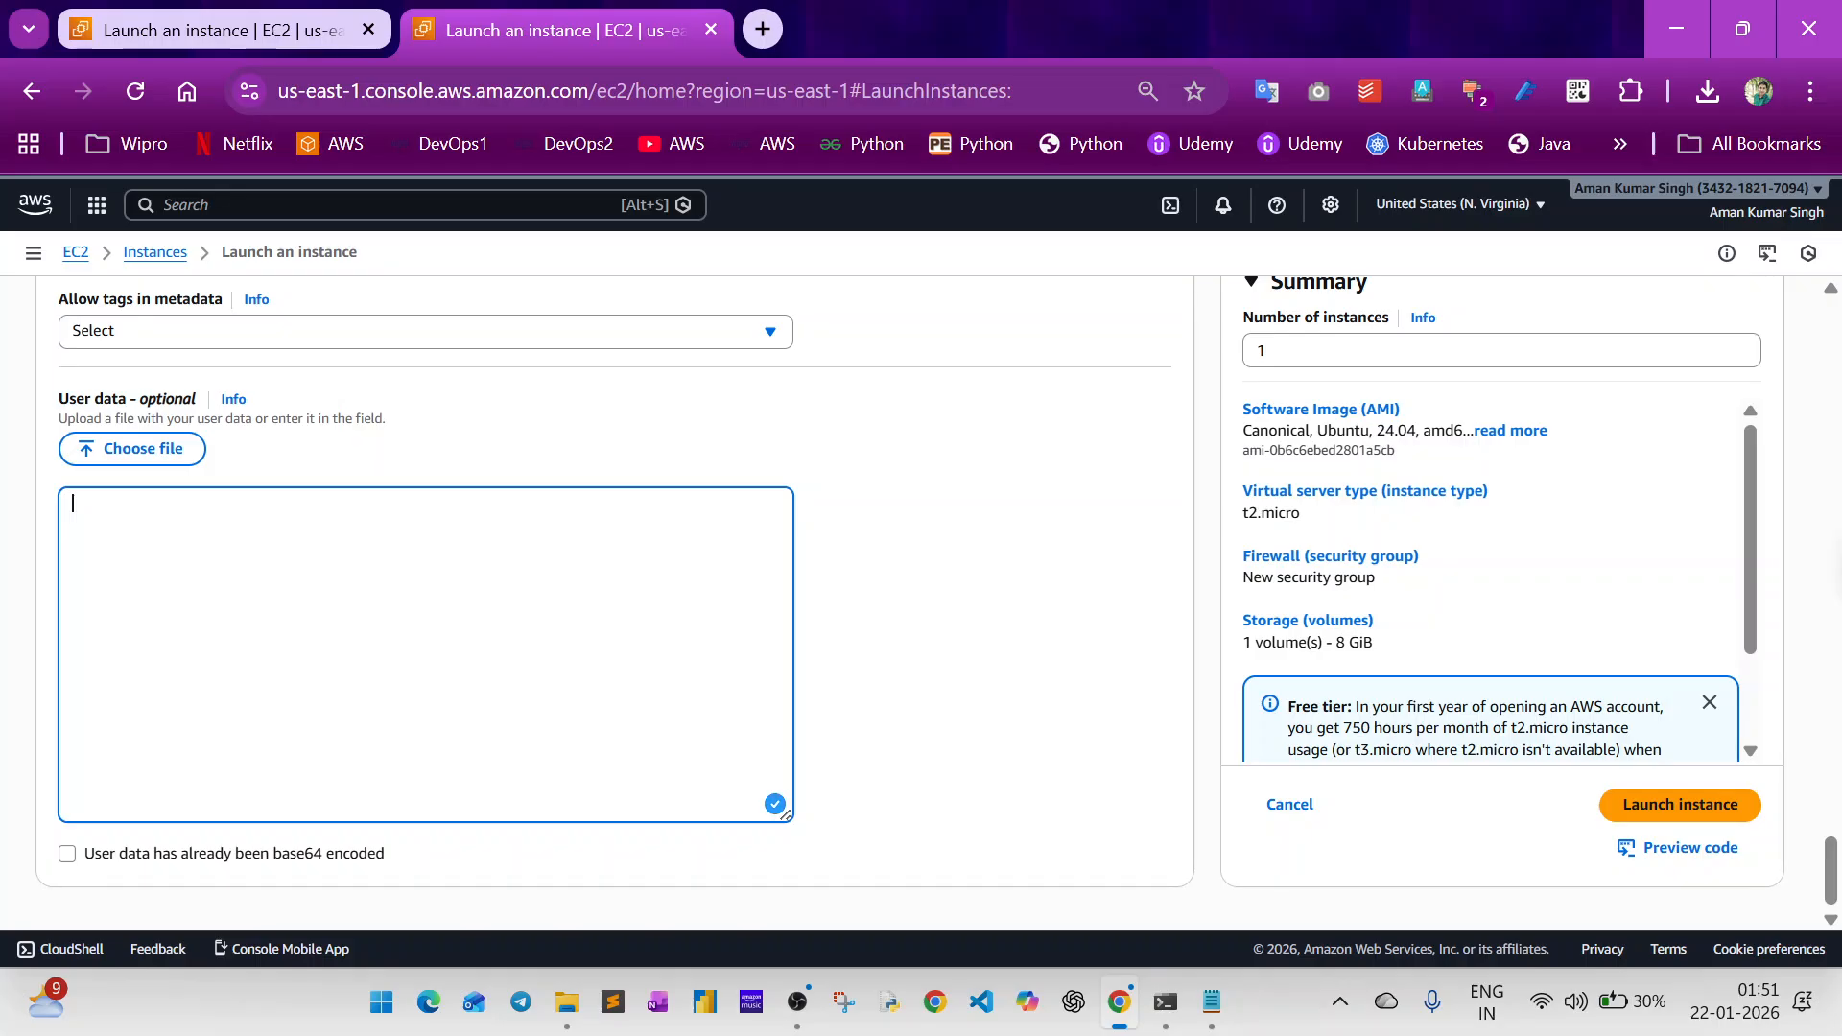
Load the saved script text document from the Downloads folder as user data and delete the loaded text.
click(140, 459)
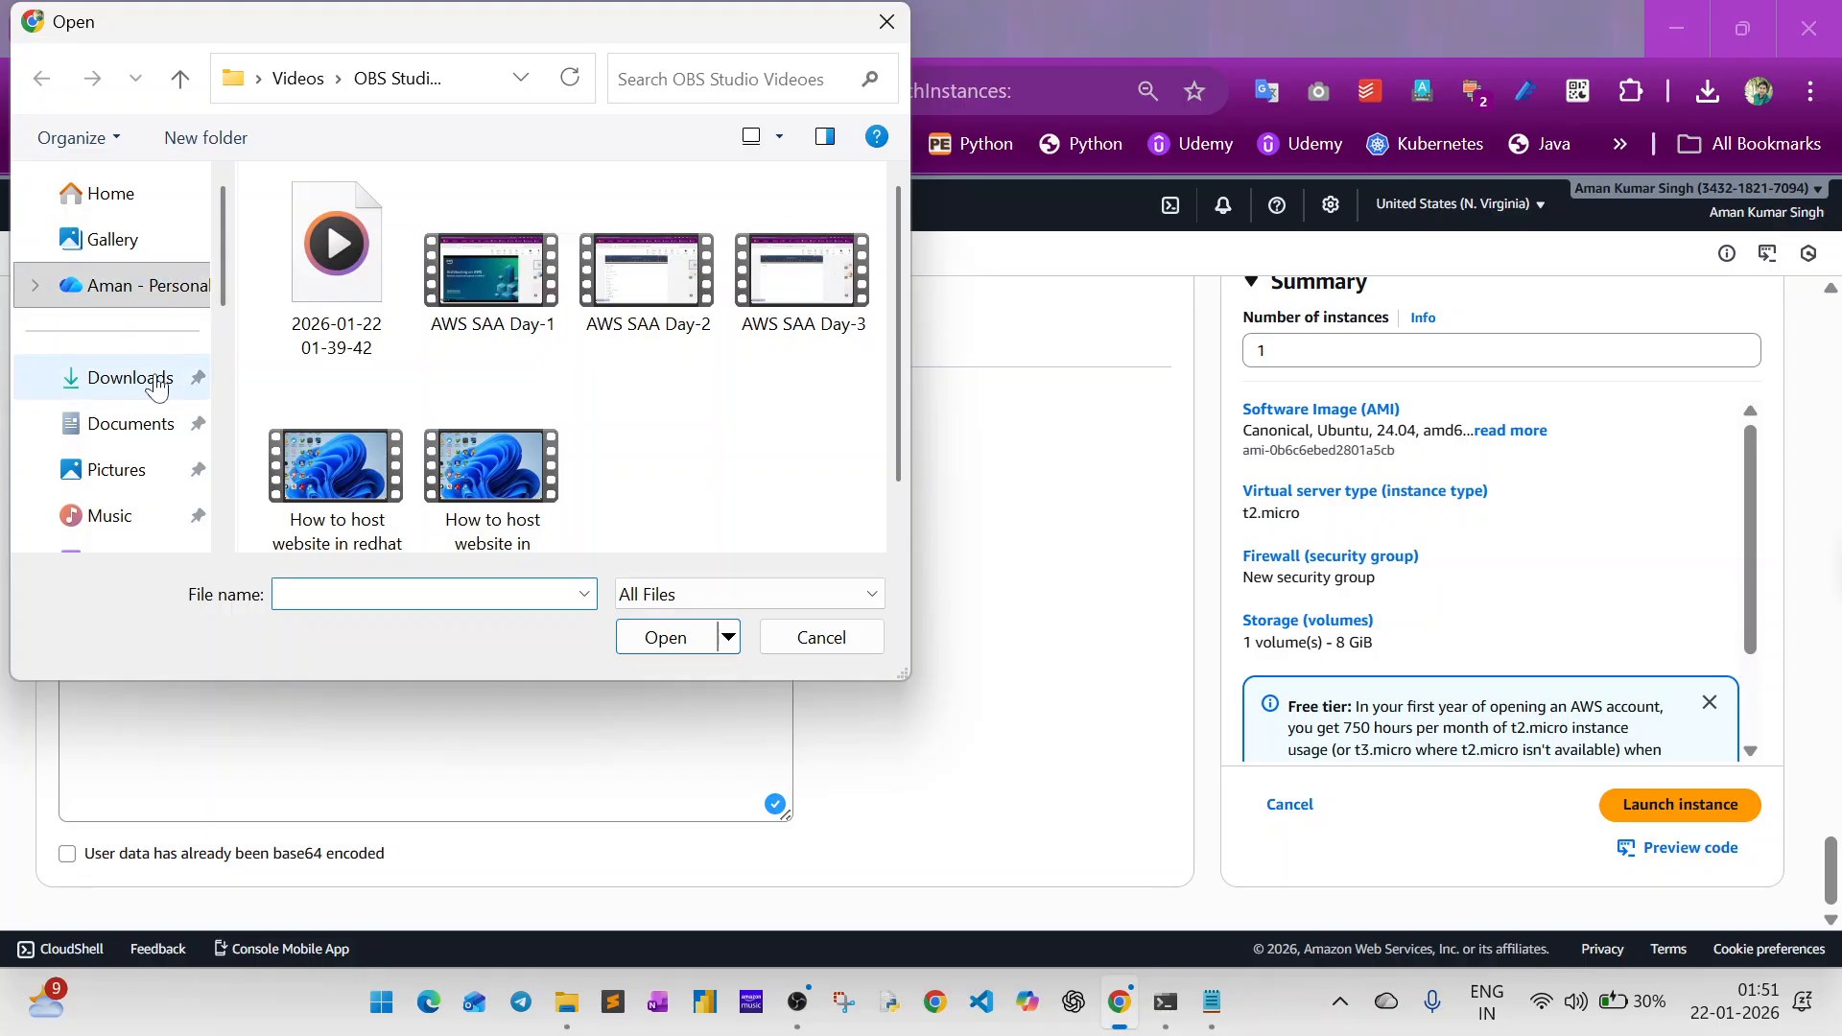
click(150, 393)
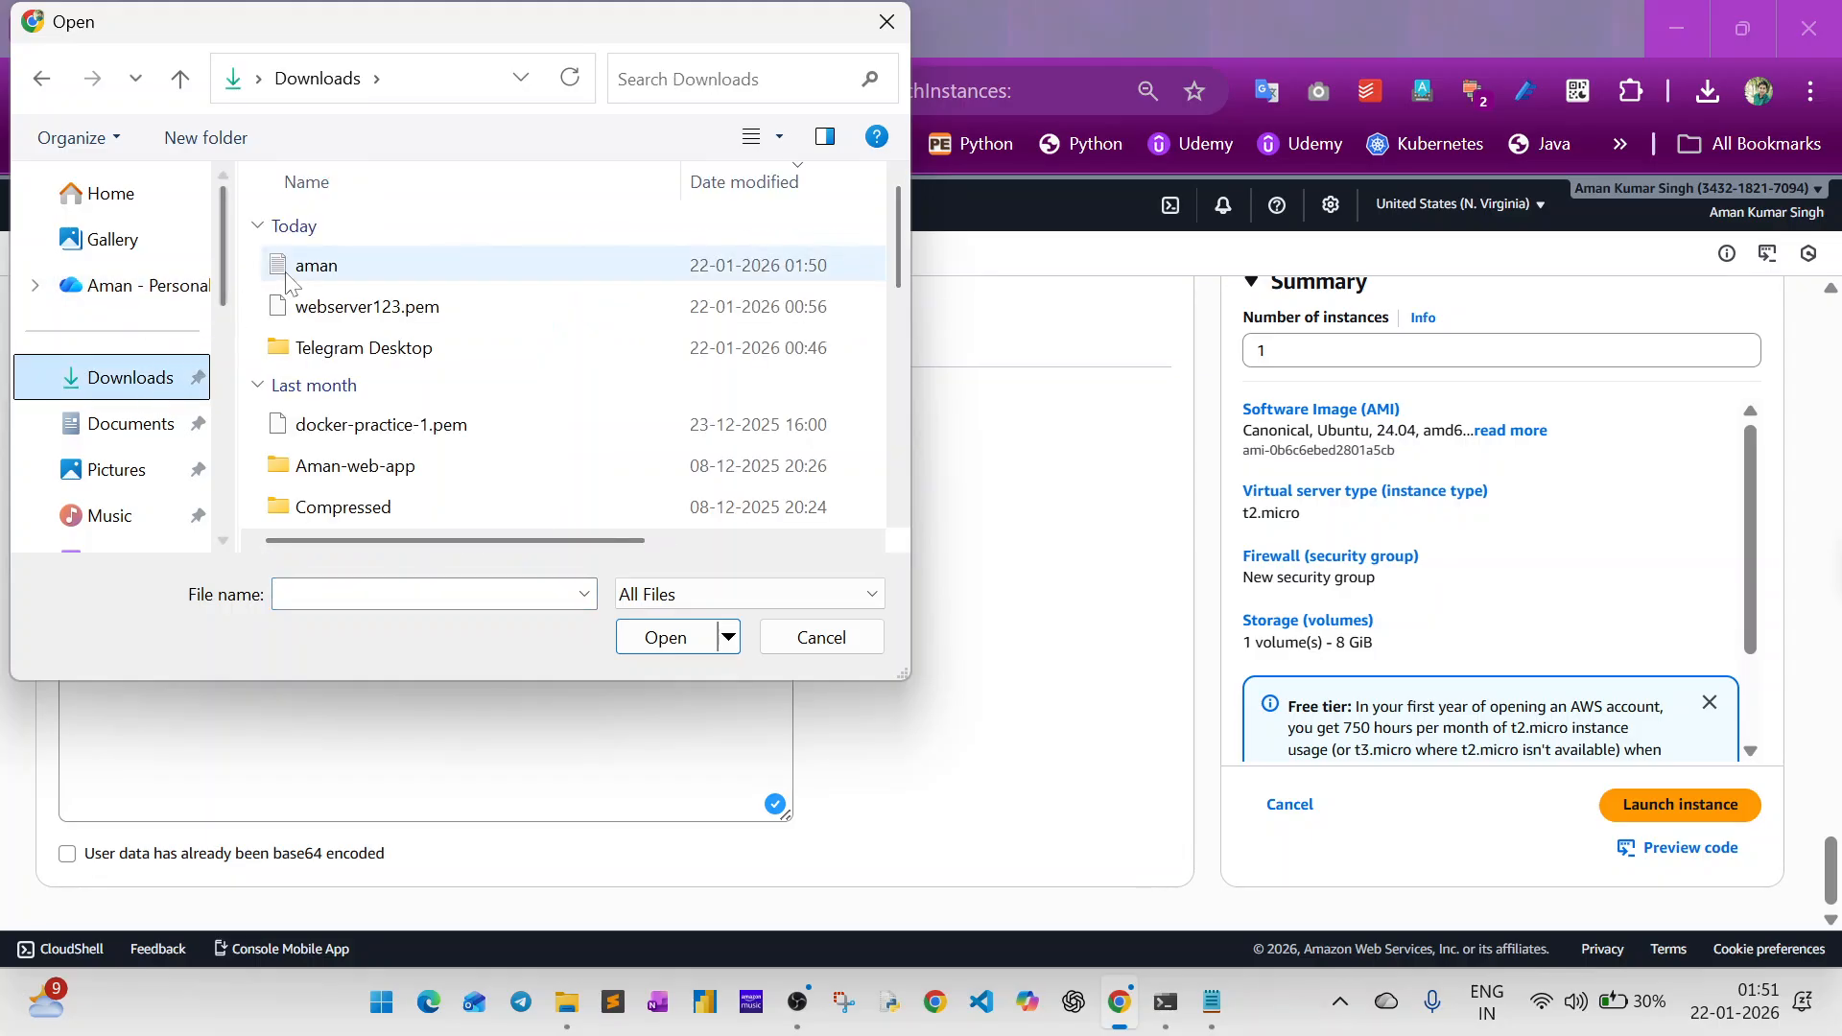
click(313, 272)
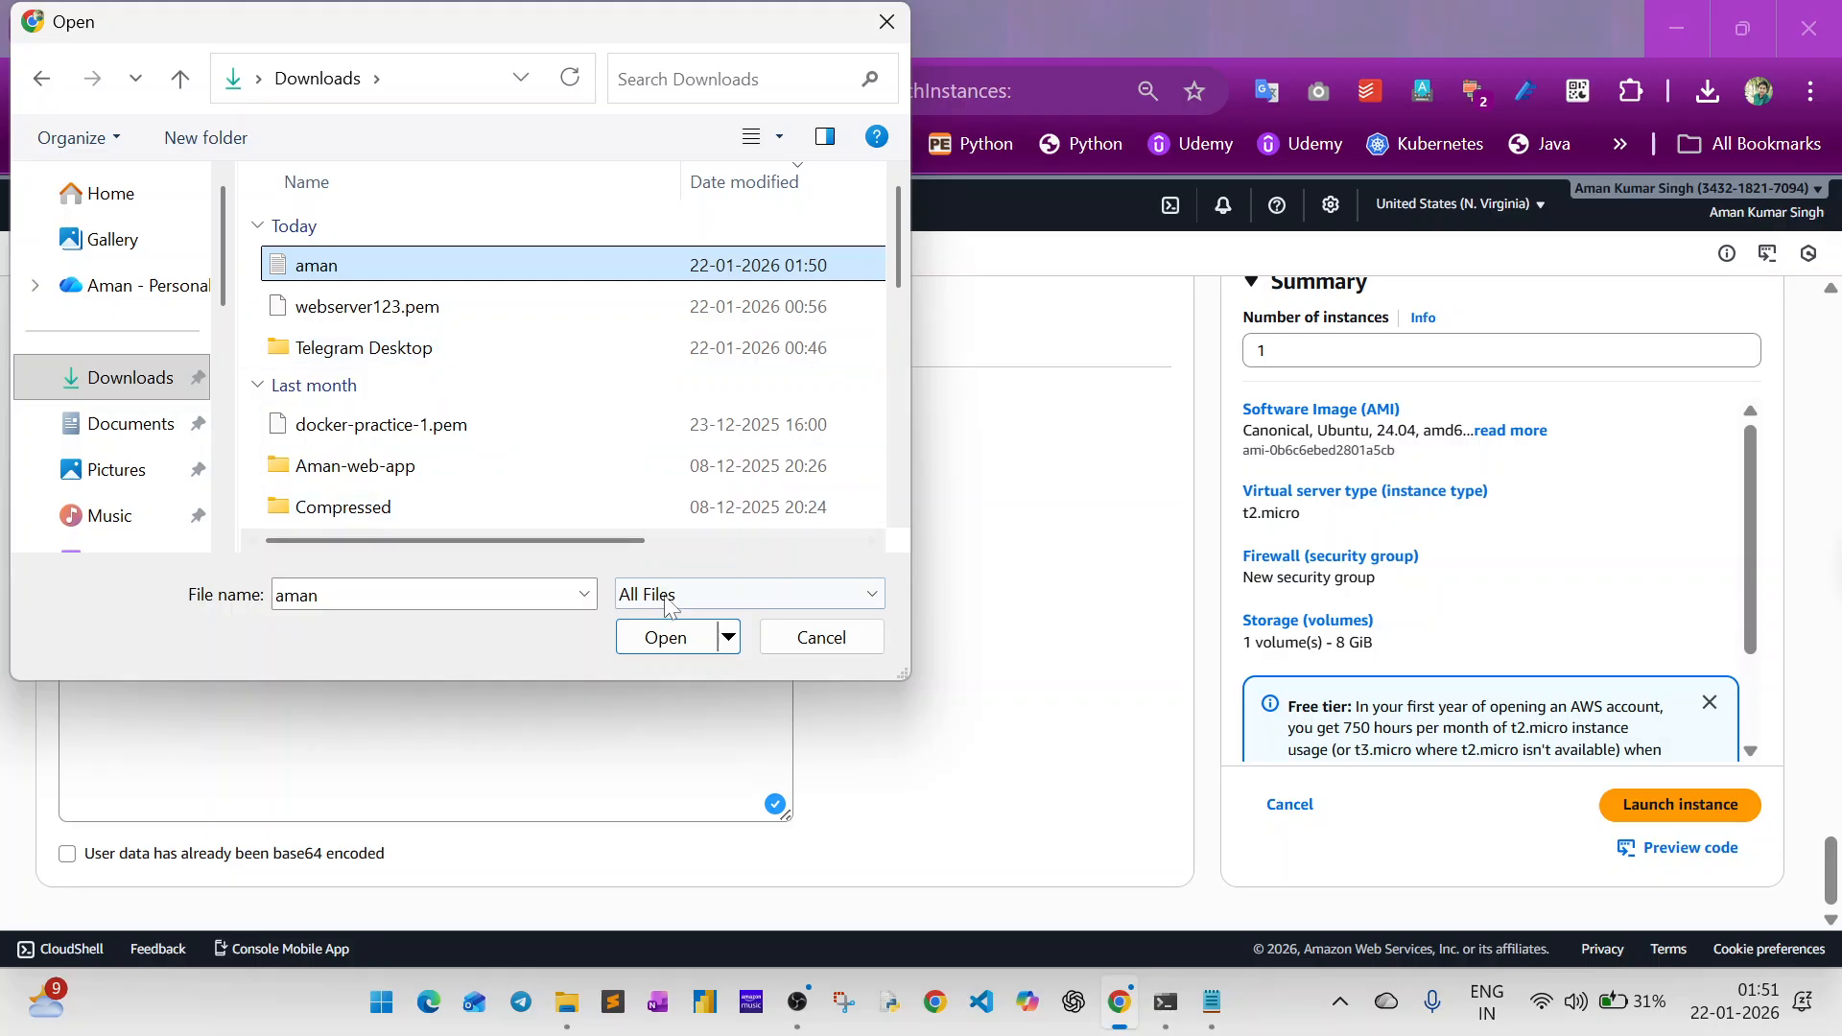
click(668, 638)
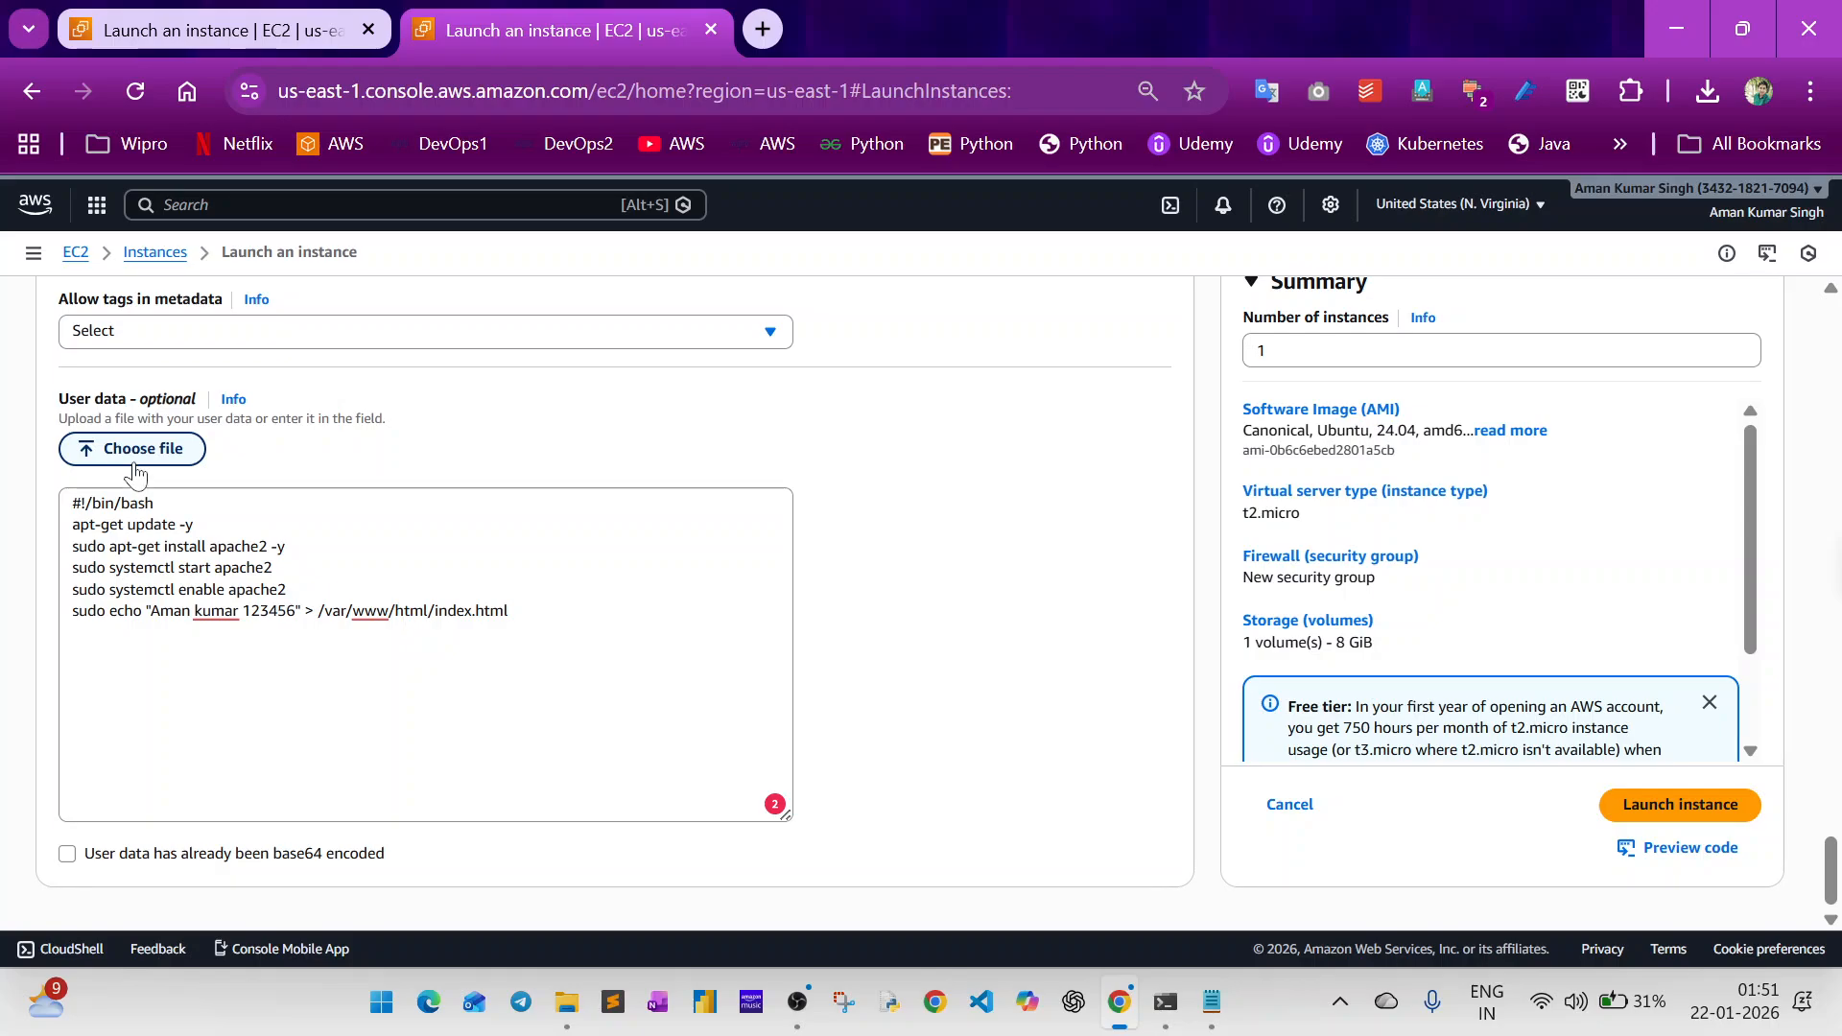
click(236, 589)
key(ctrl+a)
key(BackSpace)
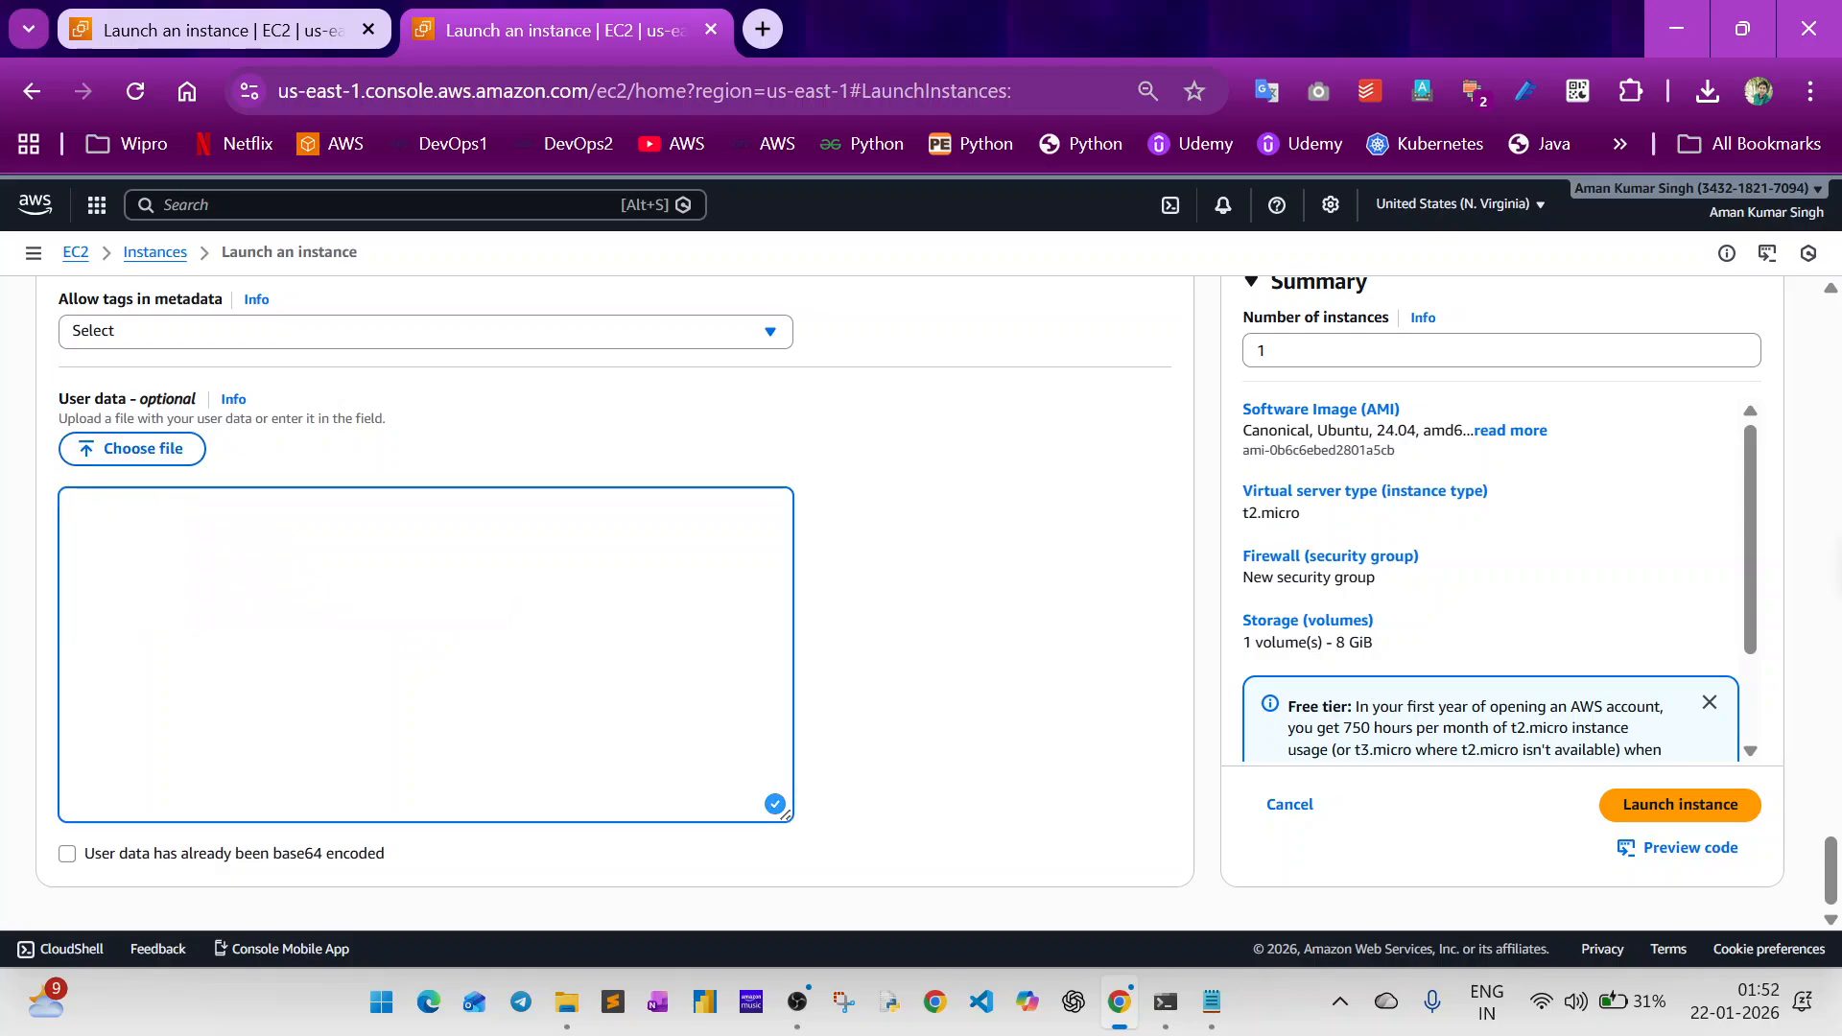
Choose the saved script text document in Downloads as the user data file and highlight the loaded script lines.
click(146, 459)
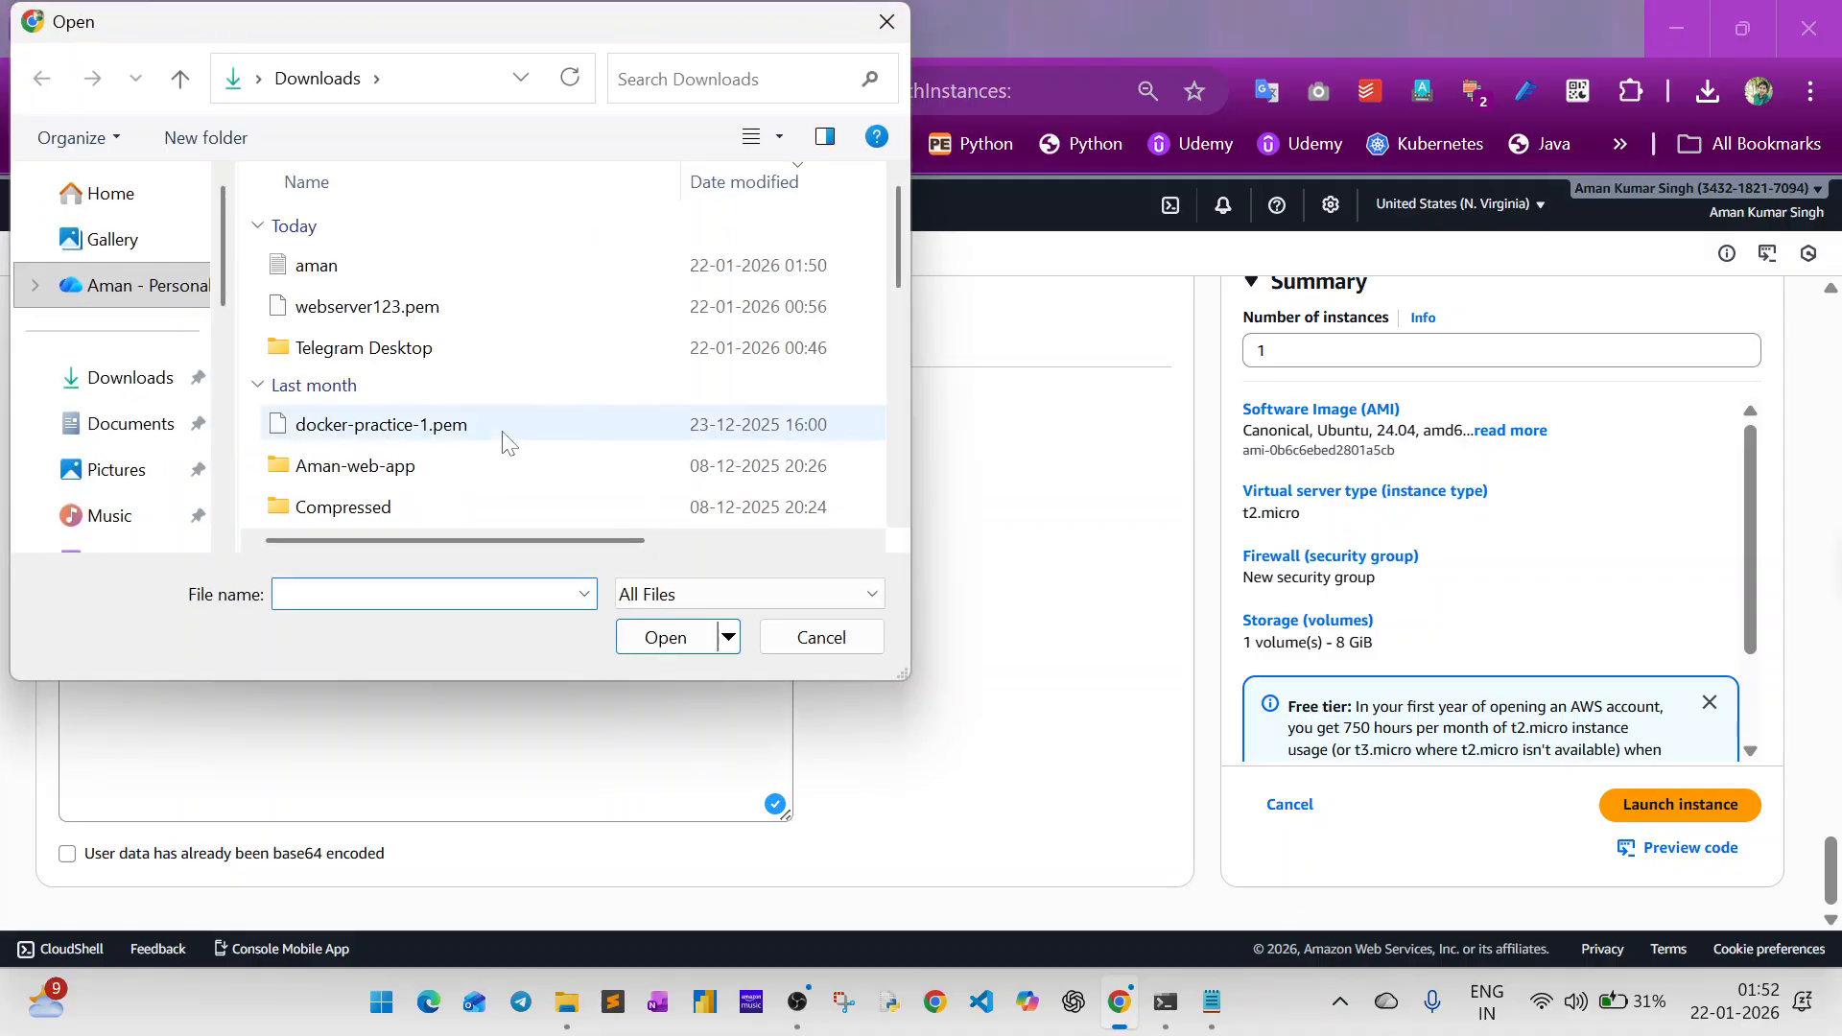
click(354, 266)
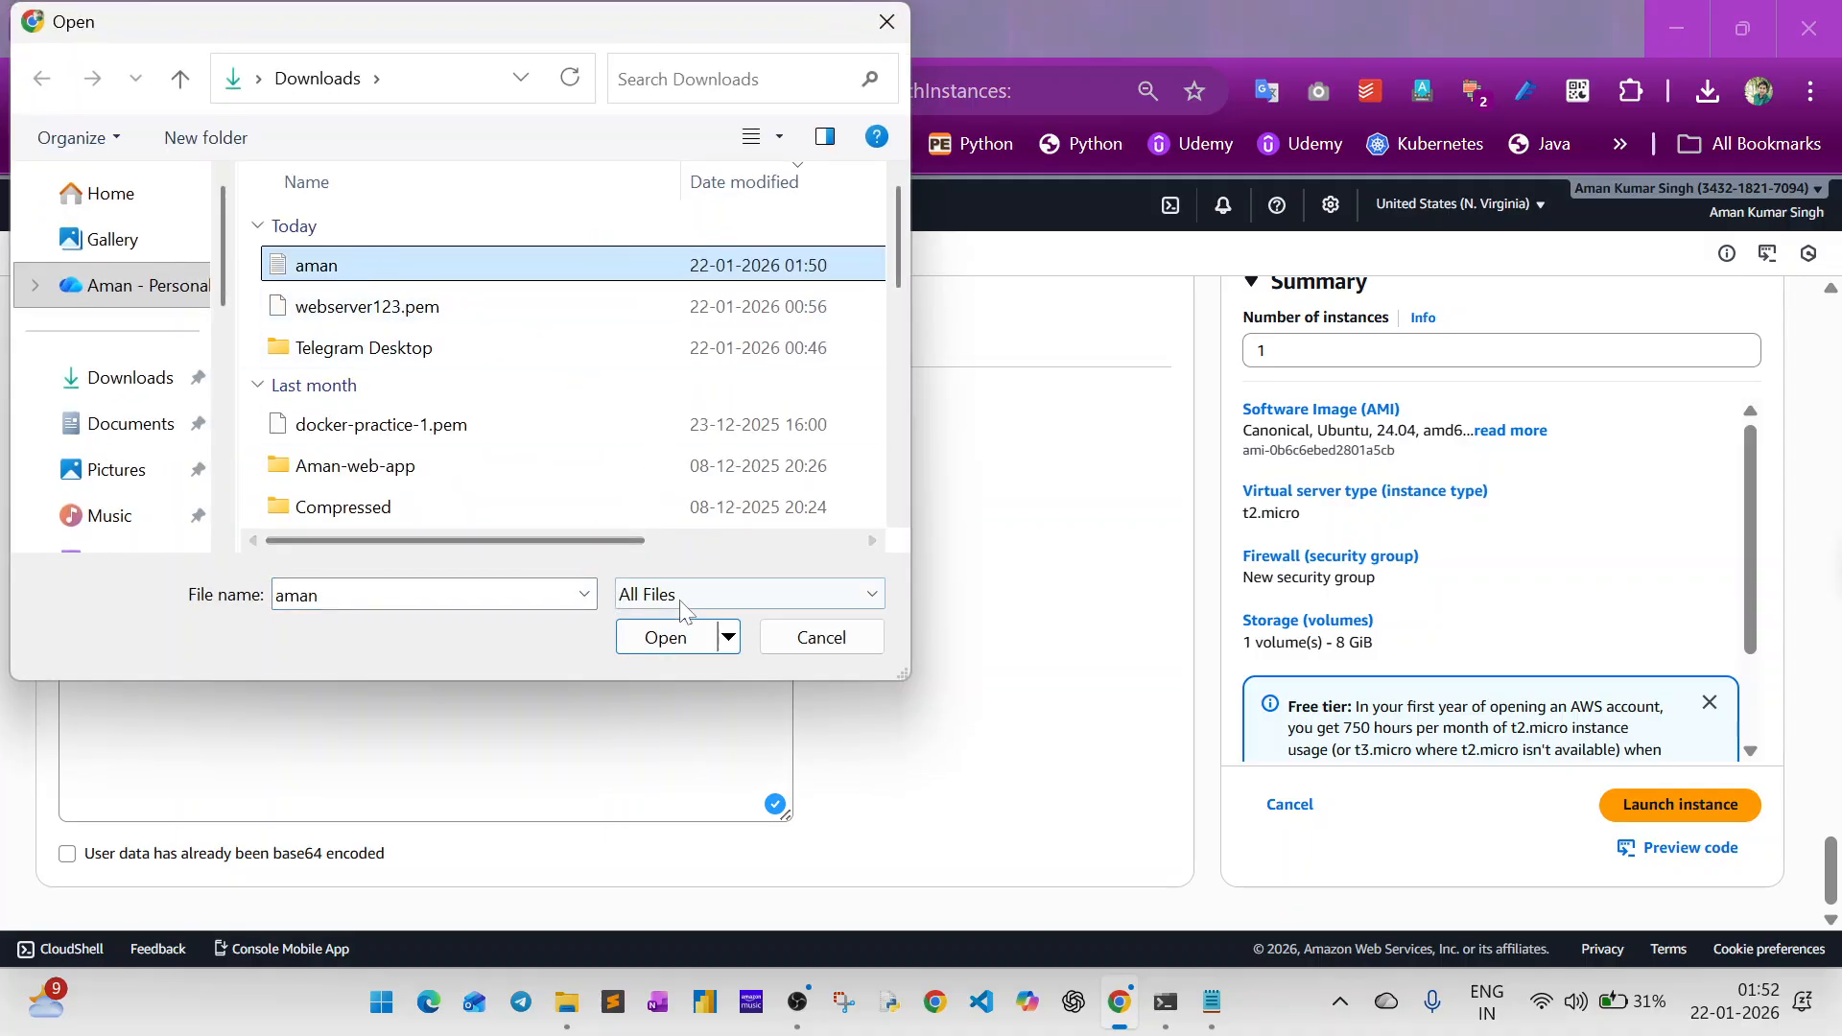
click(672, 637)
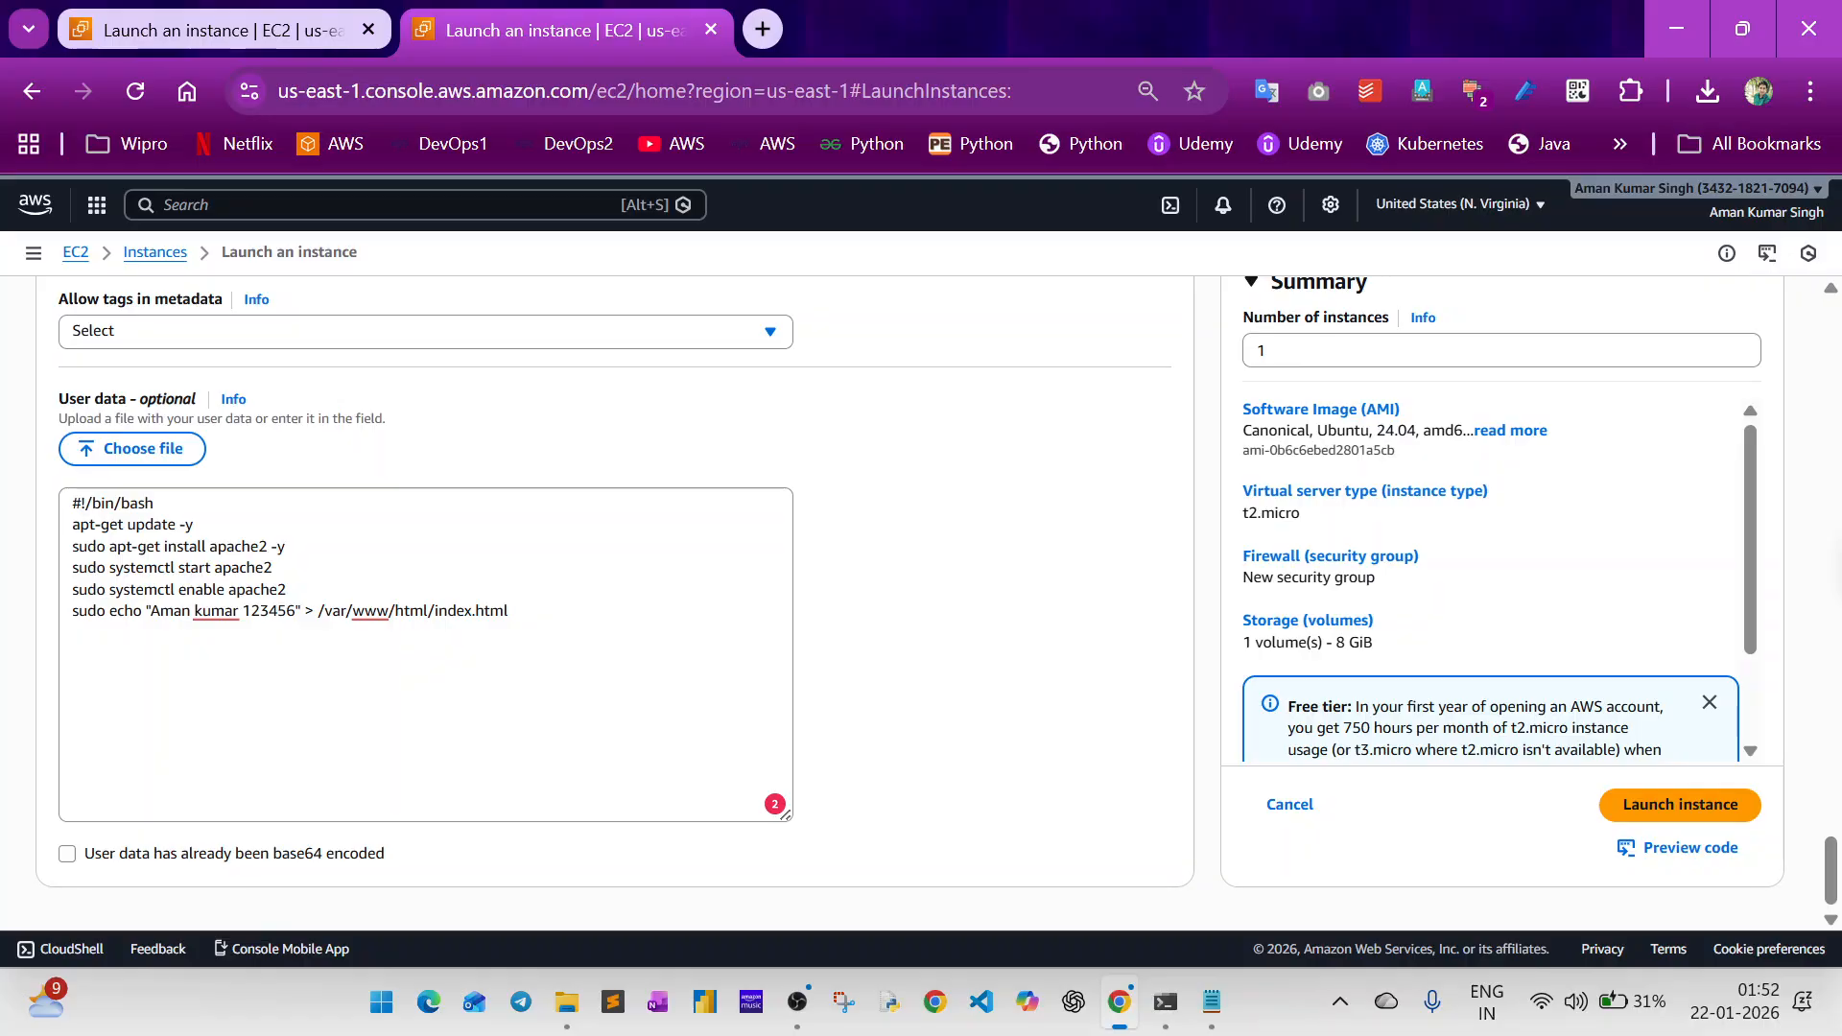
drag(518, 614, 5, 509)
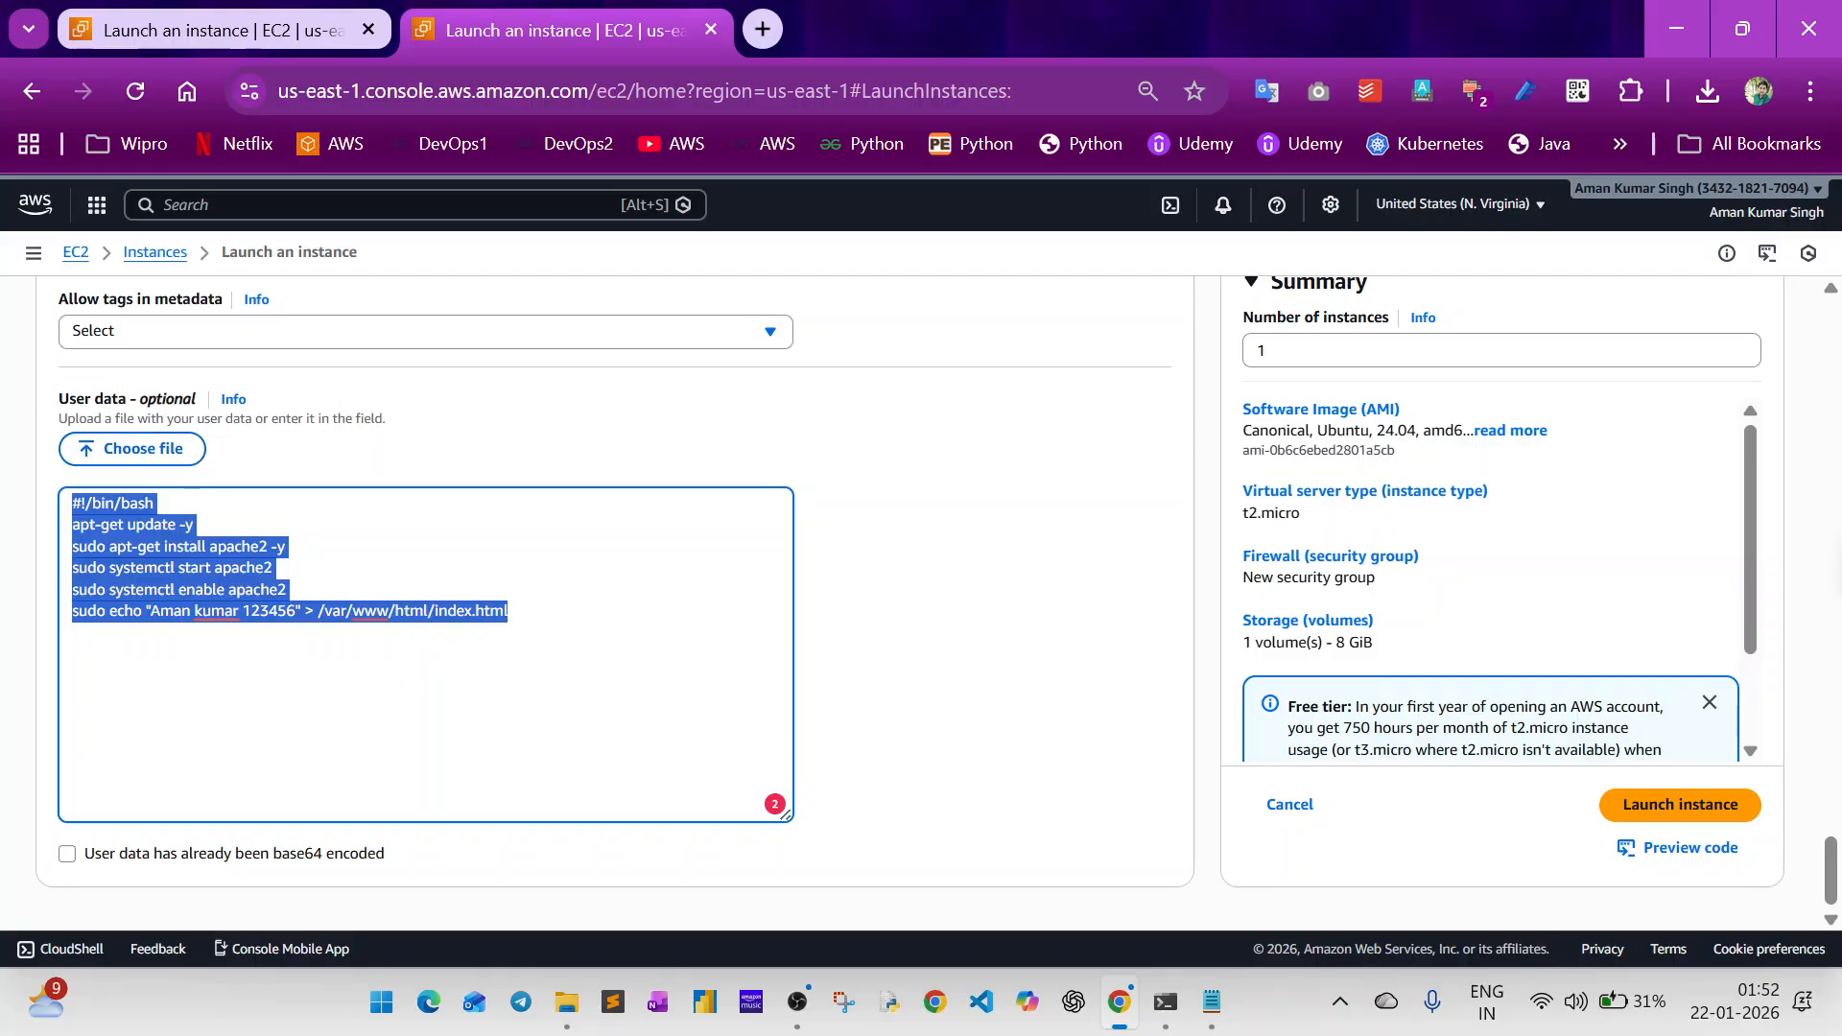
click(199, 568)
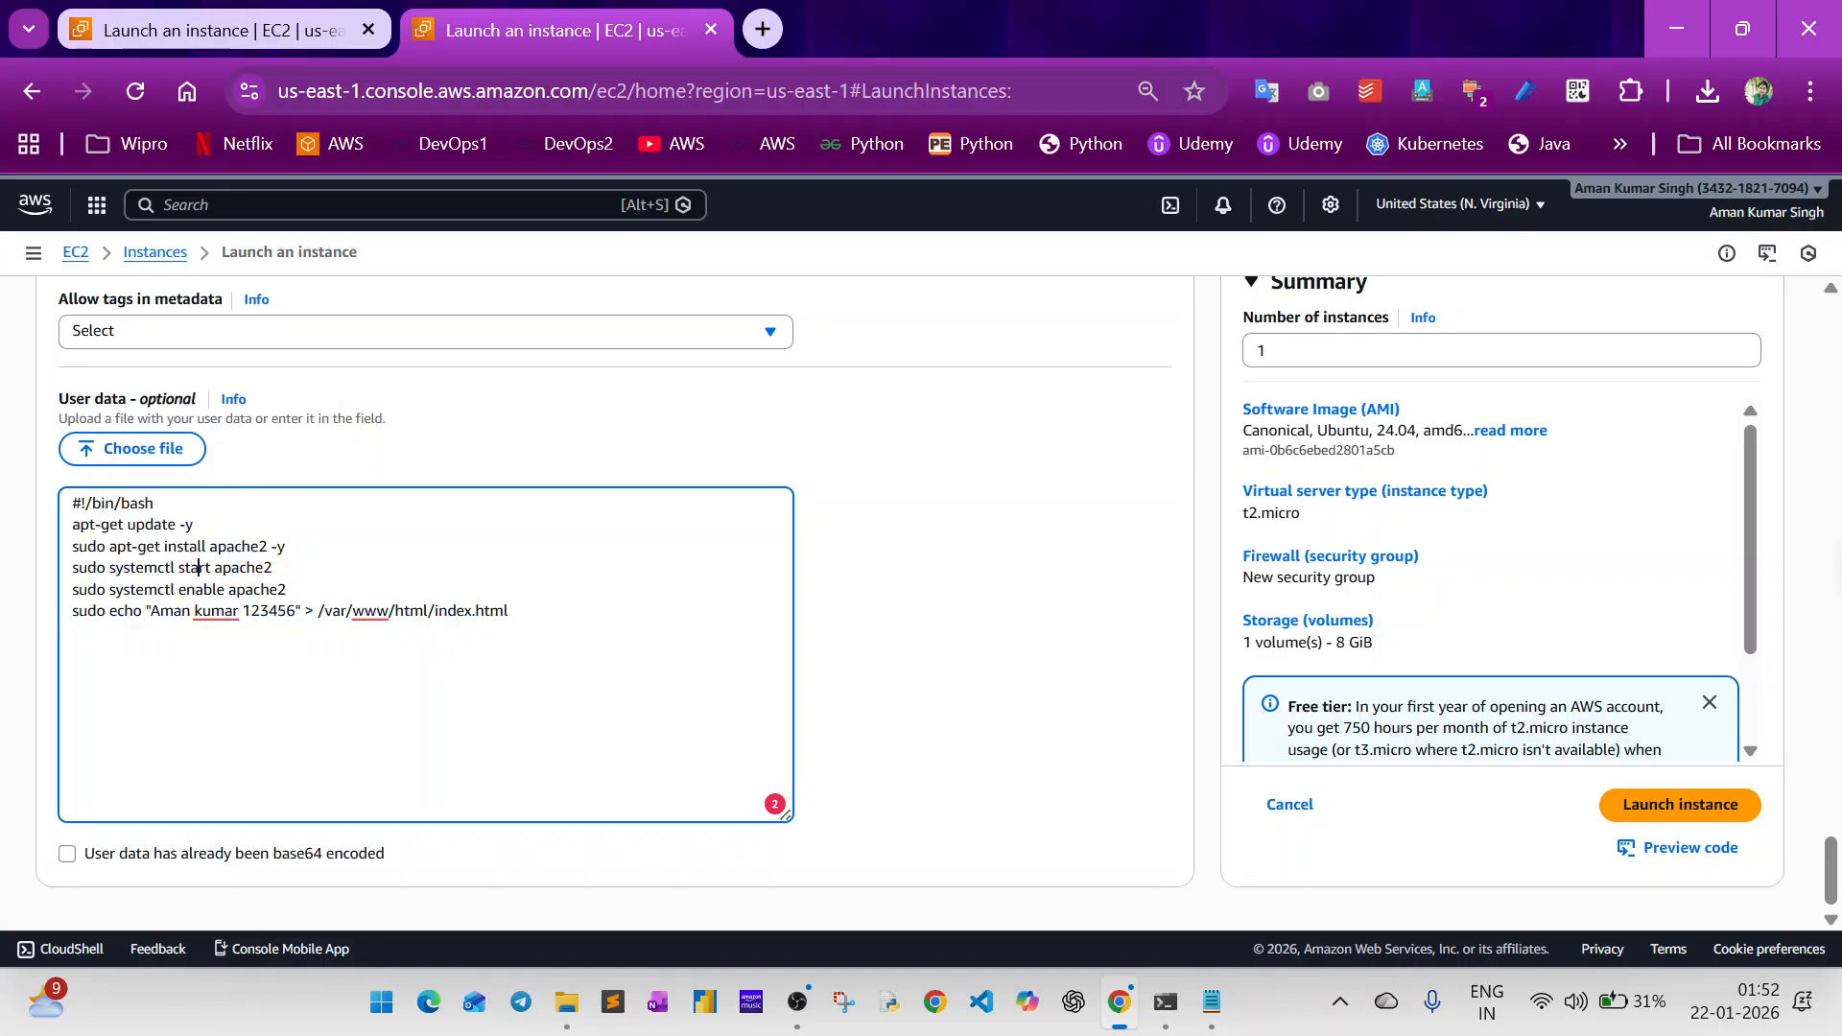
Remove sudo from the apt-get install, systemctl start and systemctl enable lines of the user data script.
key(BackSpace)
key(BackSpace)
key(BackSpace)
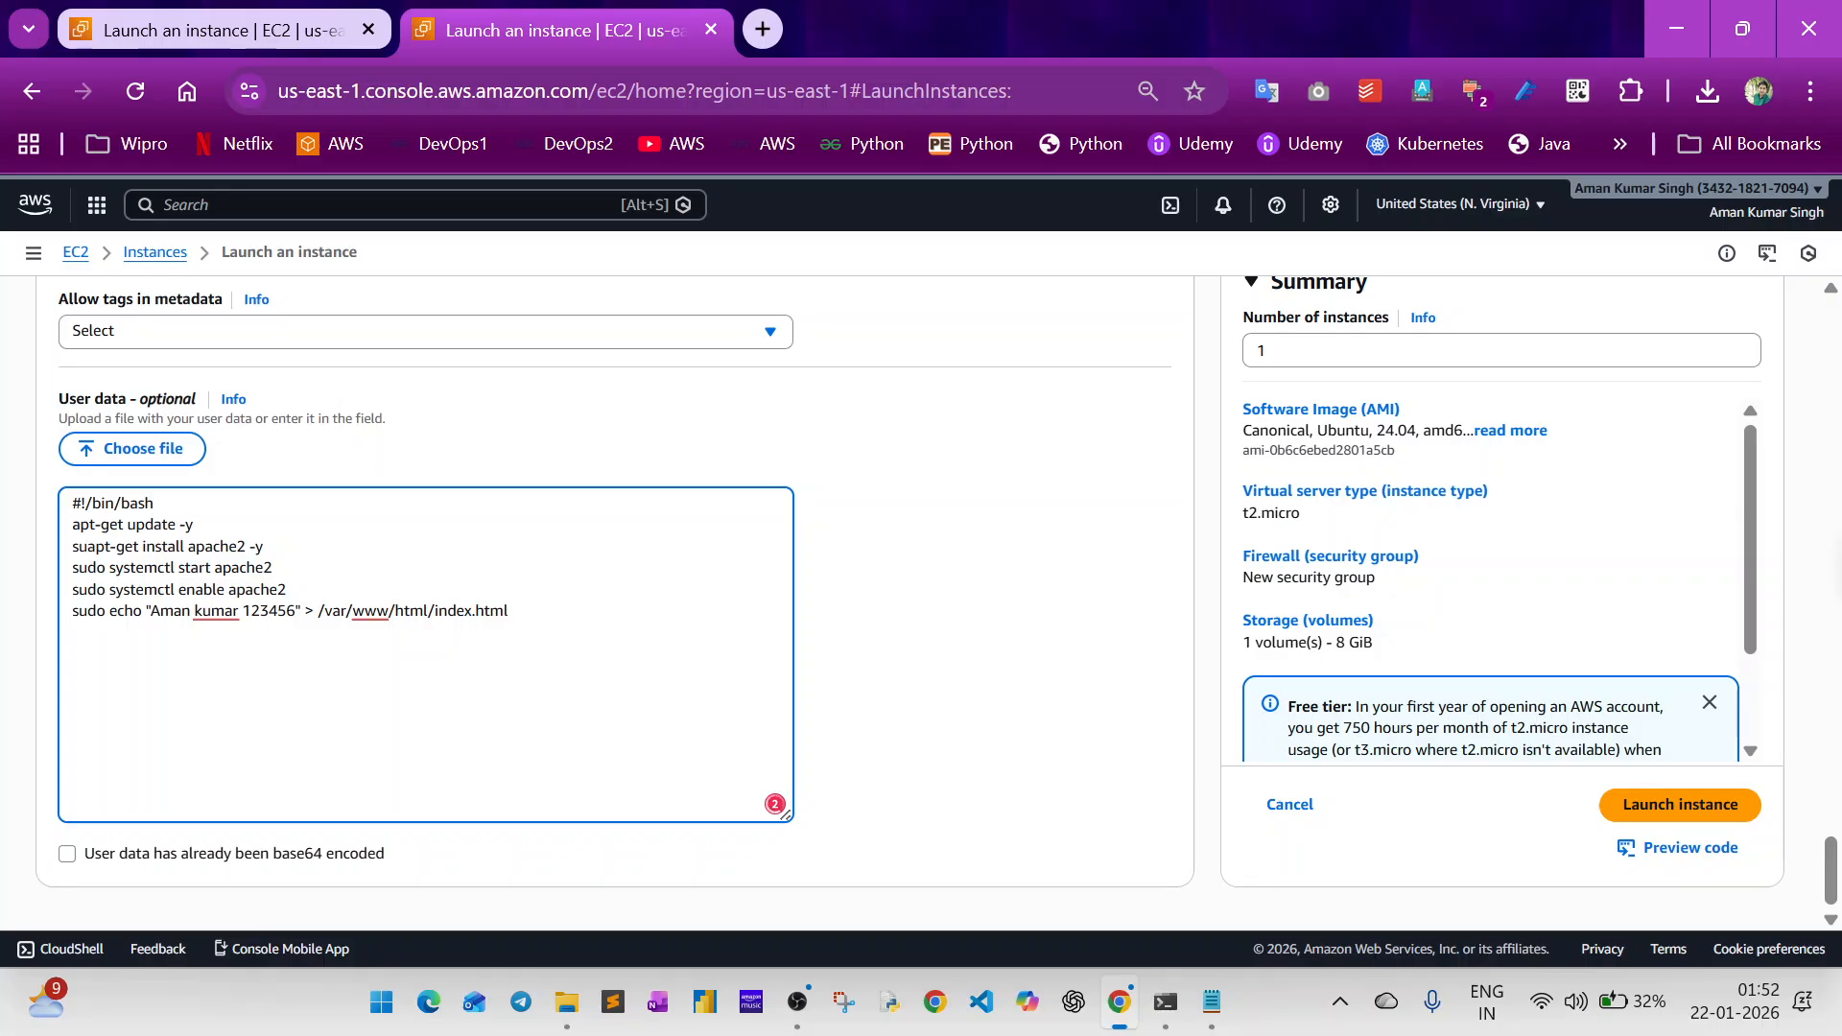
key(BackSpace)
key(BackSpace)
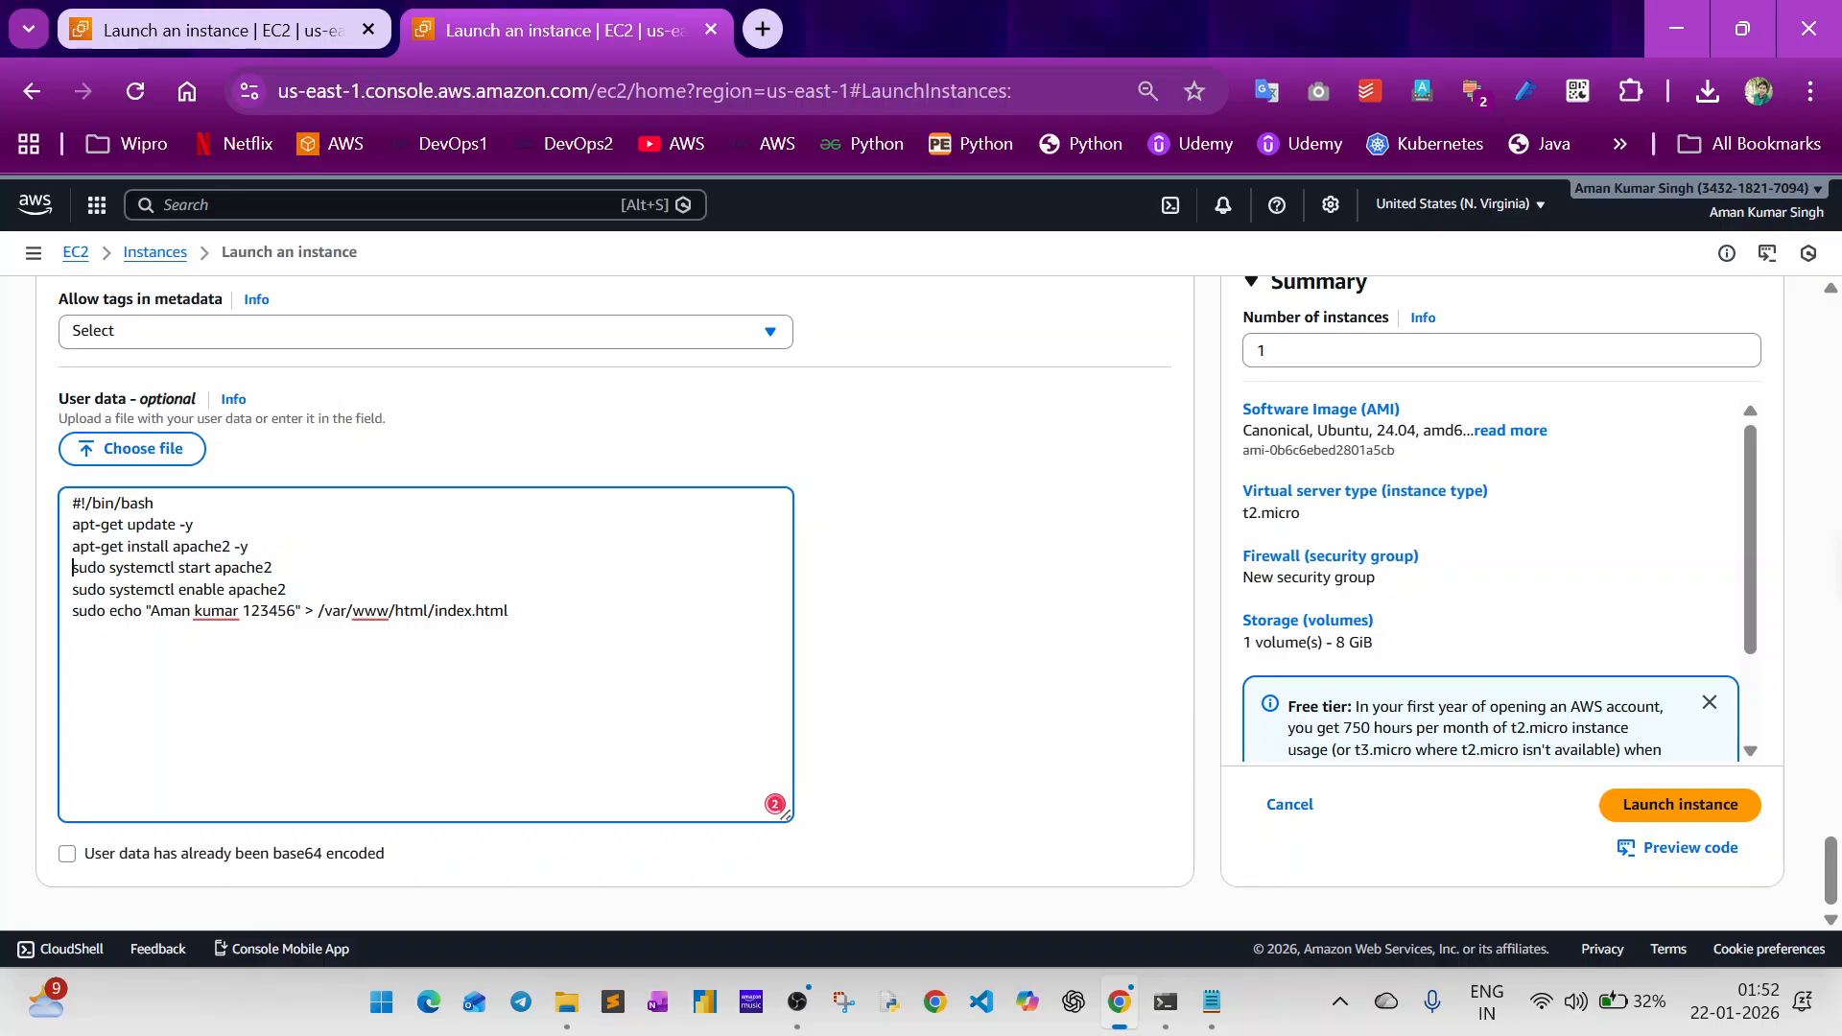
key(Down)
key(Delete)
key(Delete)
key(Delete)
key(Delete)
key(Delete)
key(Down)
key(Delete)
key(Delete)
key(Delete)
key(Delete)
key(Delete)
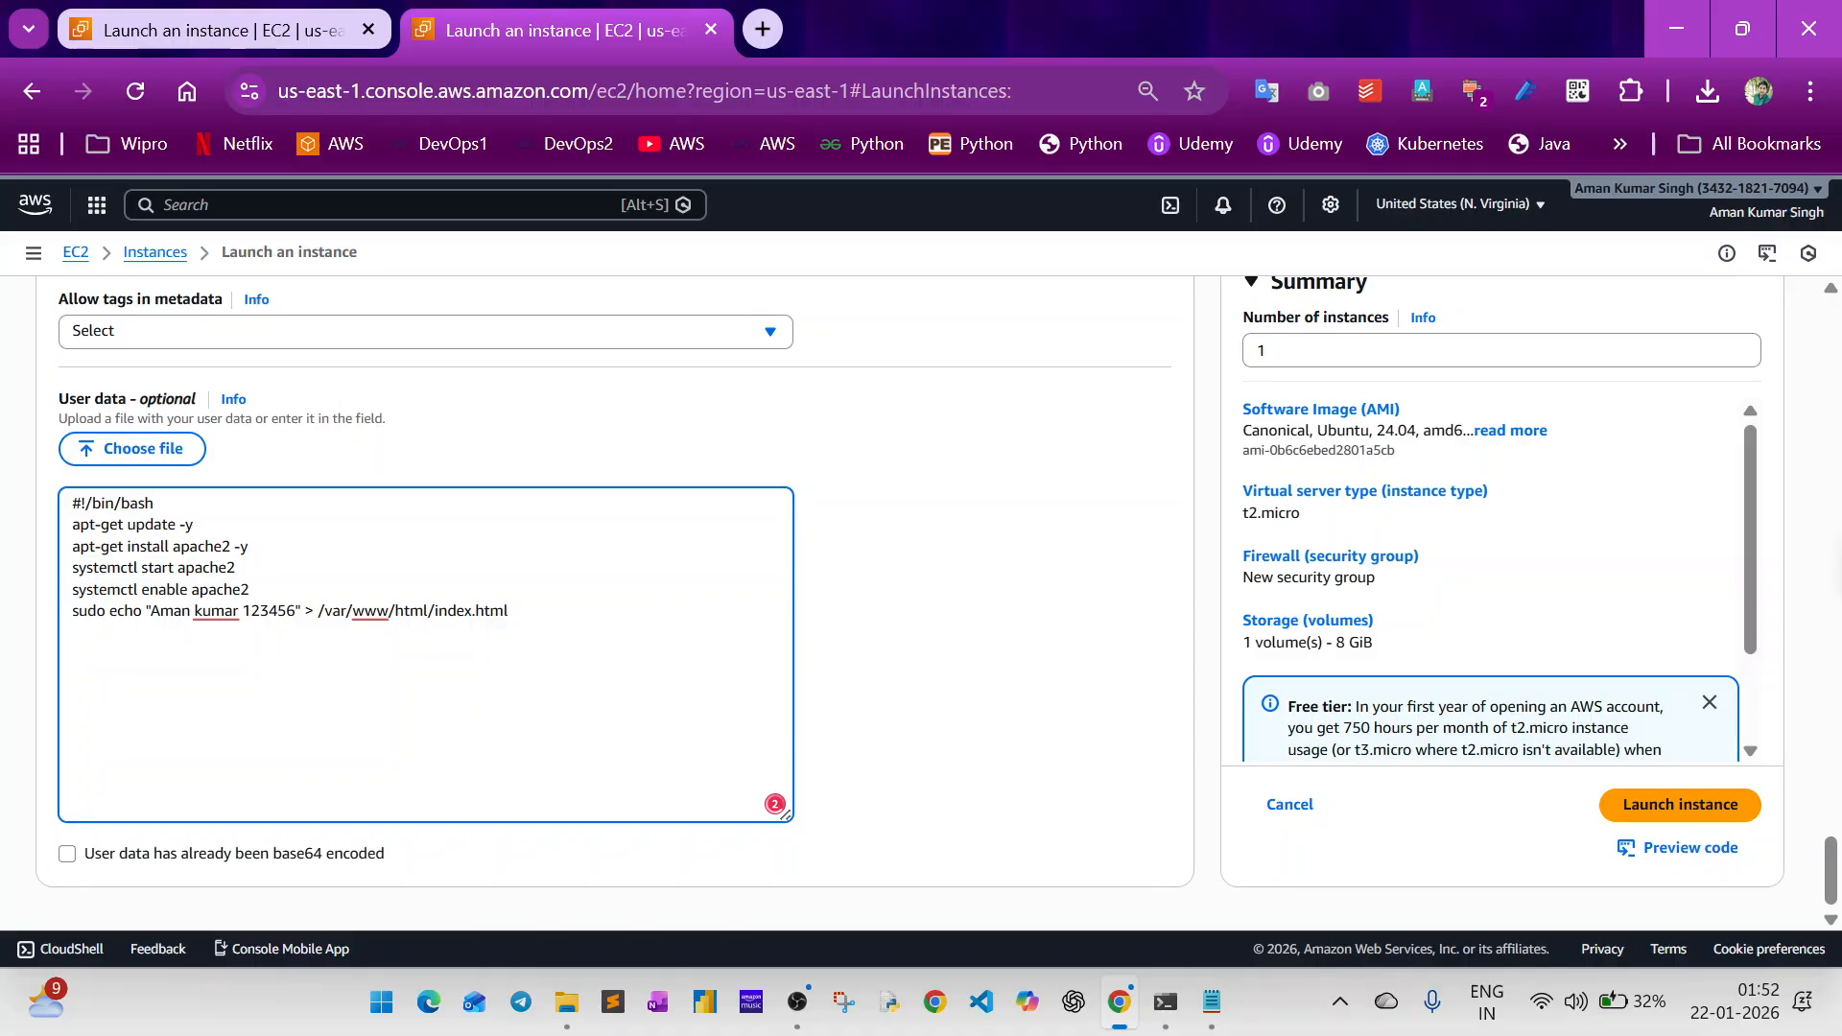
Remove sudo from the echo line of the user data script and launch the instance.
key(Delete)
key(Delete)
key(Delete)
key(Delete)
key(Delete)
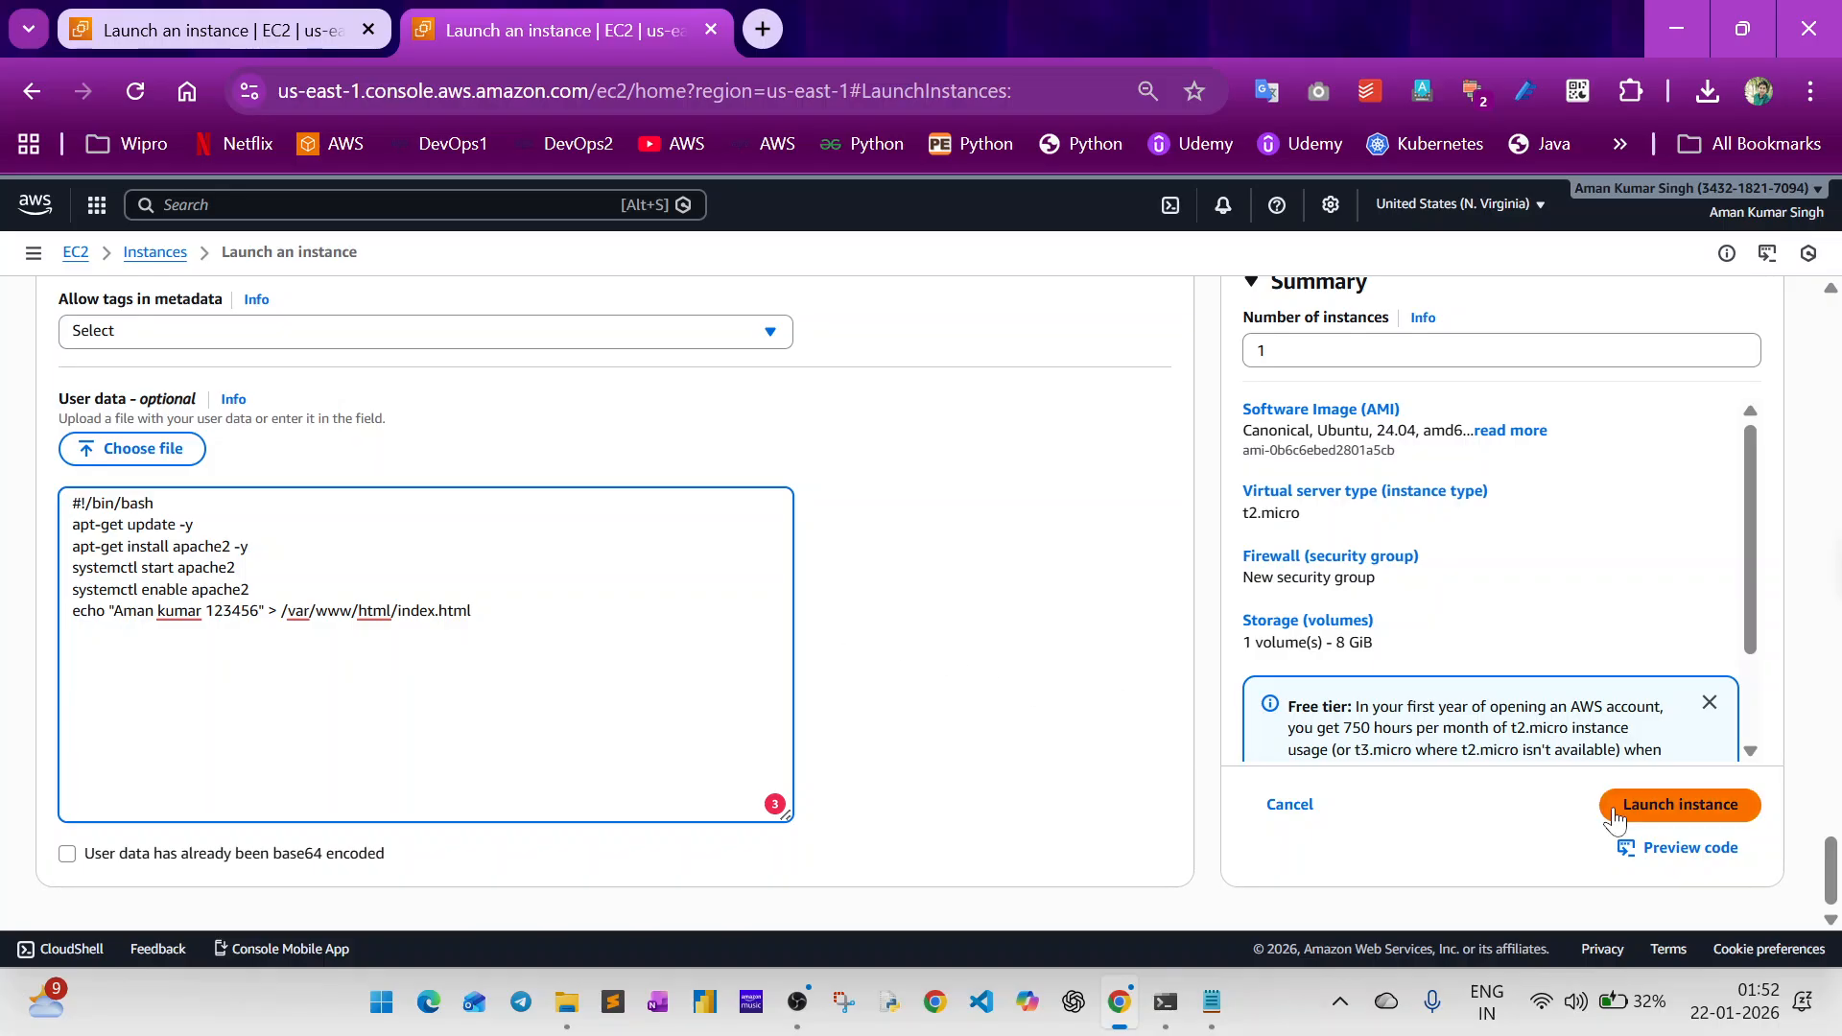
click(1663, 811)
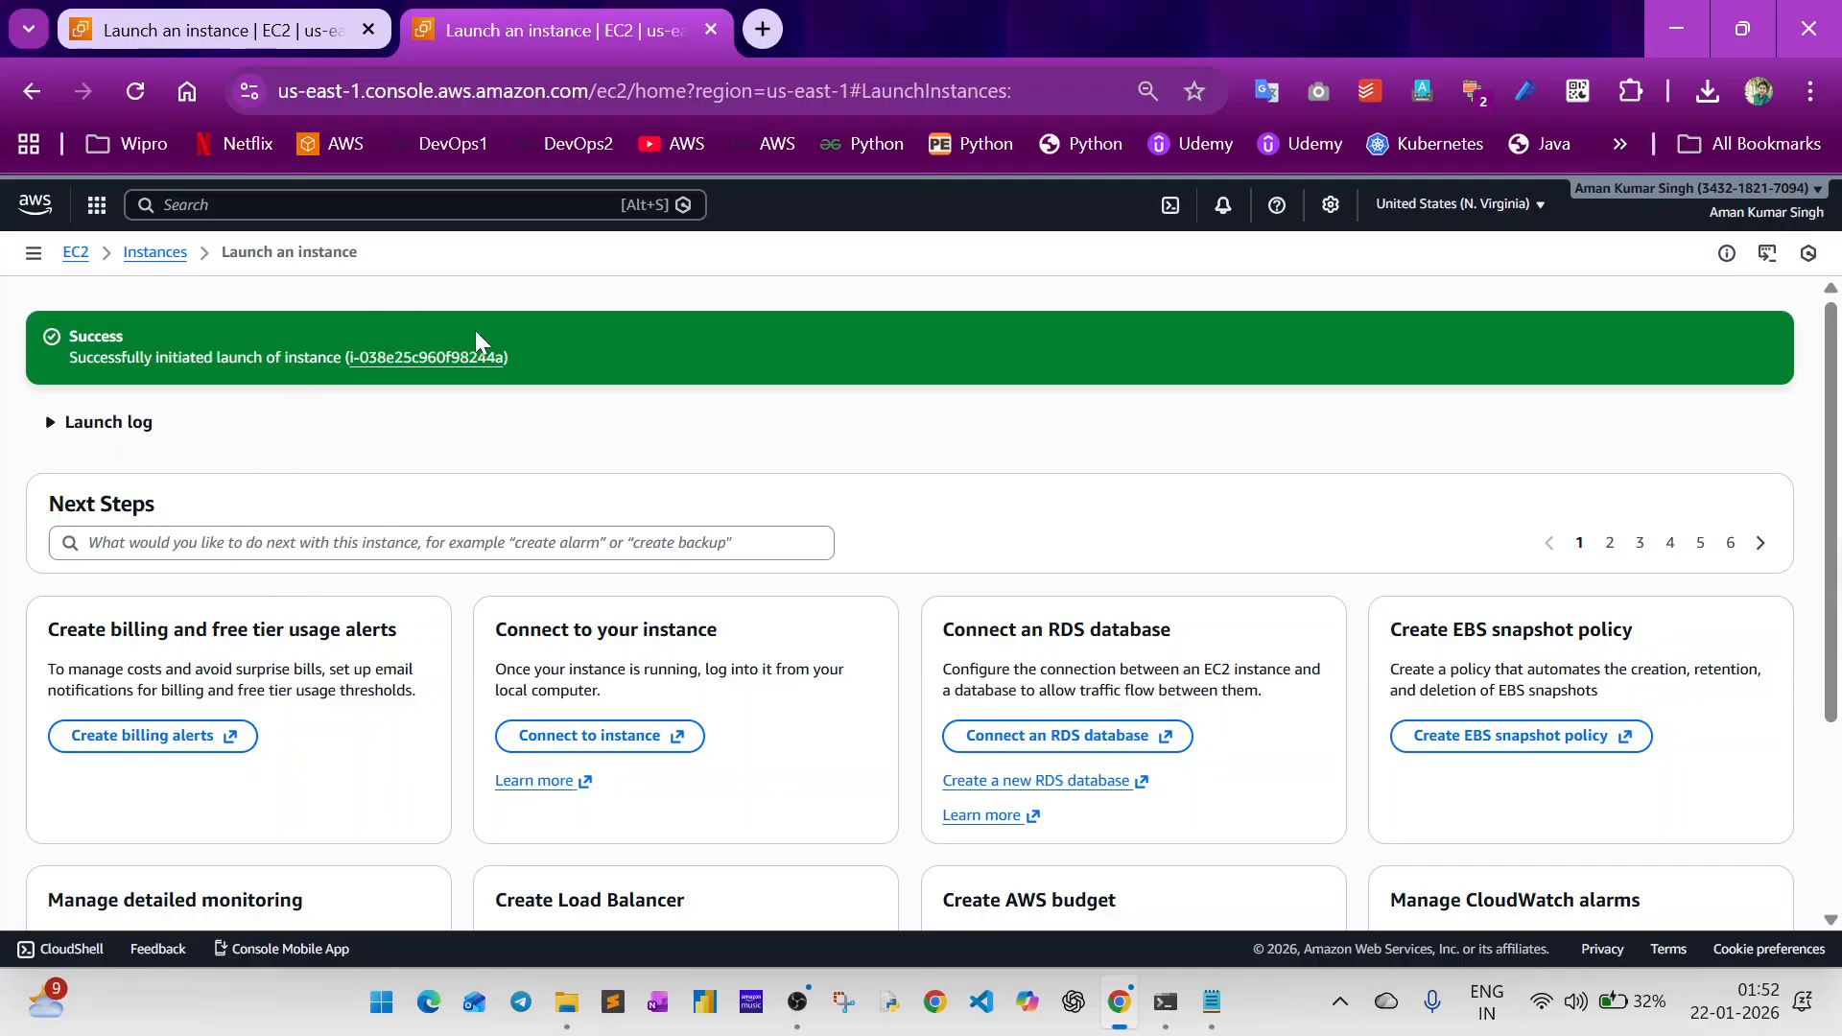
Rename the newly launched instance to ec2-user-data1 in the Instances list and refresh the list.
click(419, 357)
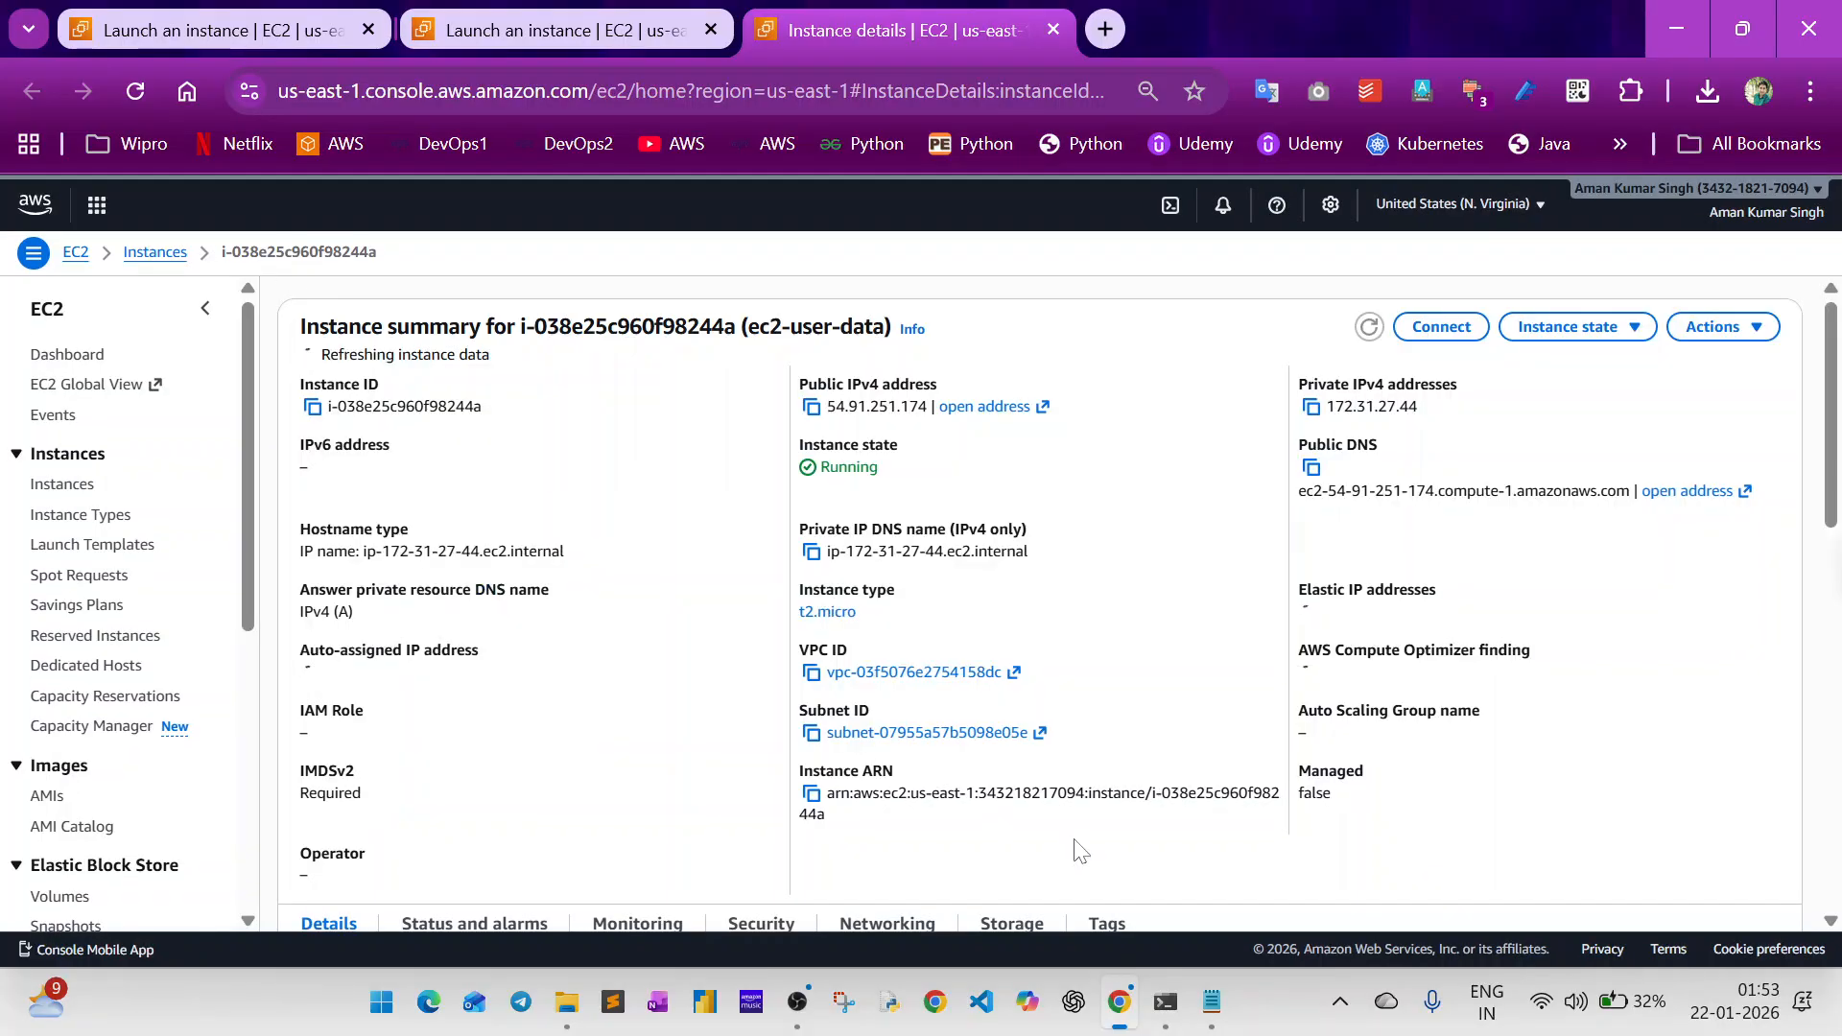
click(81, 485)
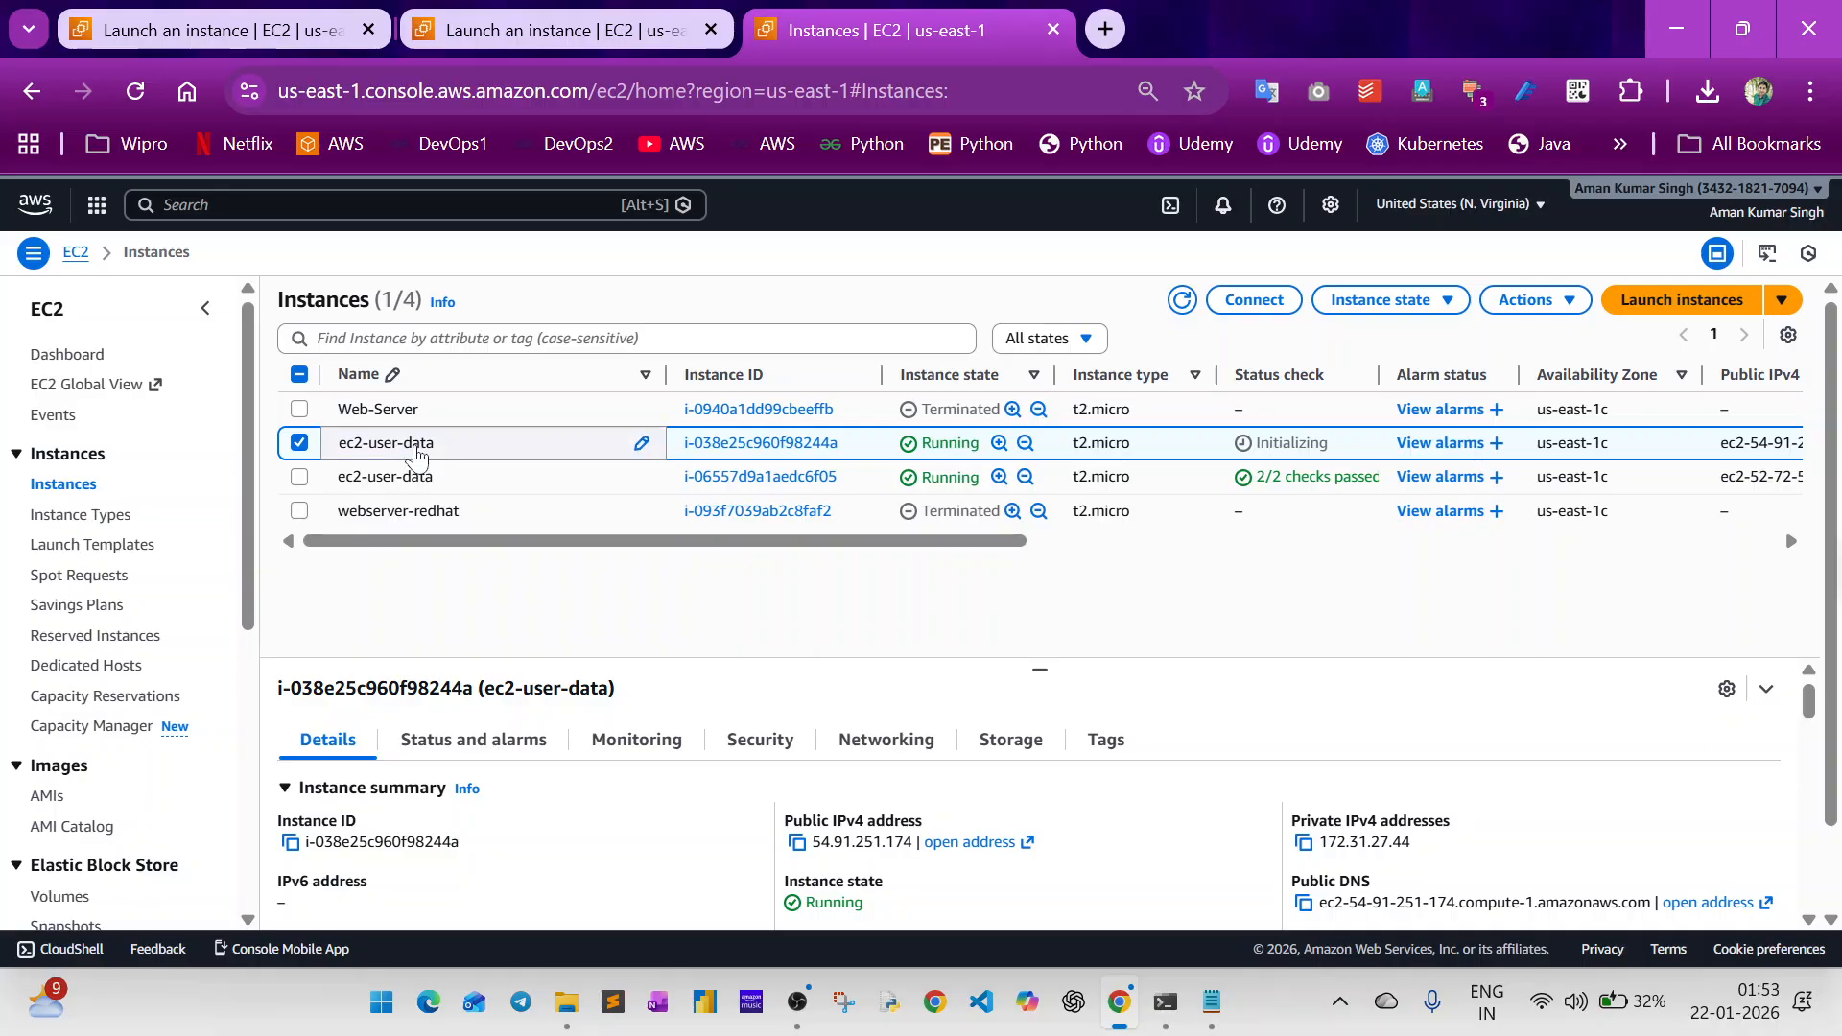
click(640, 451)
click(641, 444)
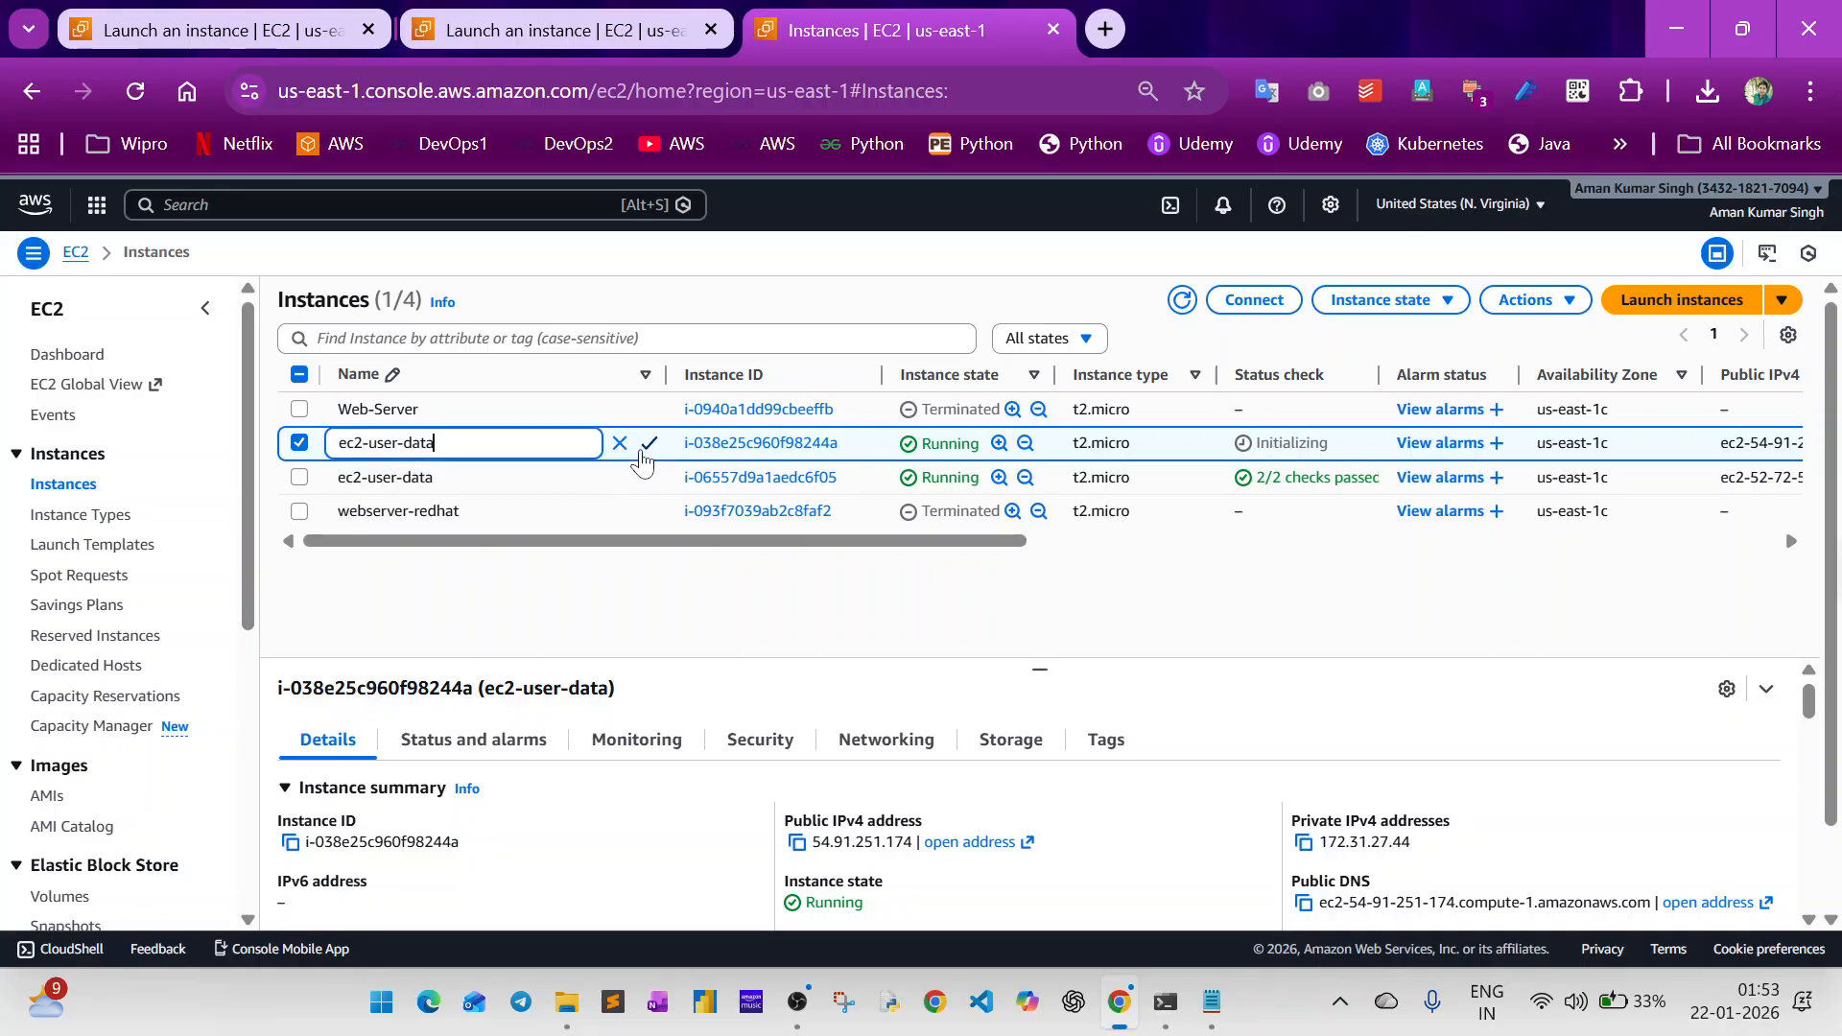
text(1)
key(Return)
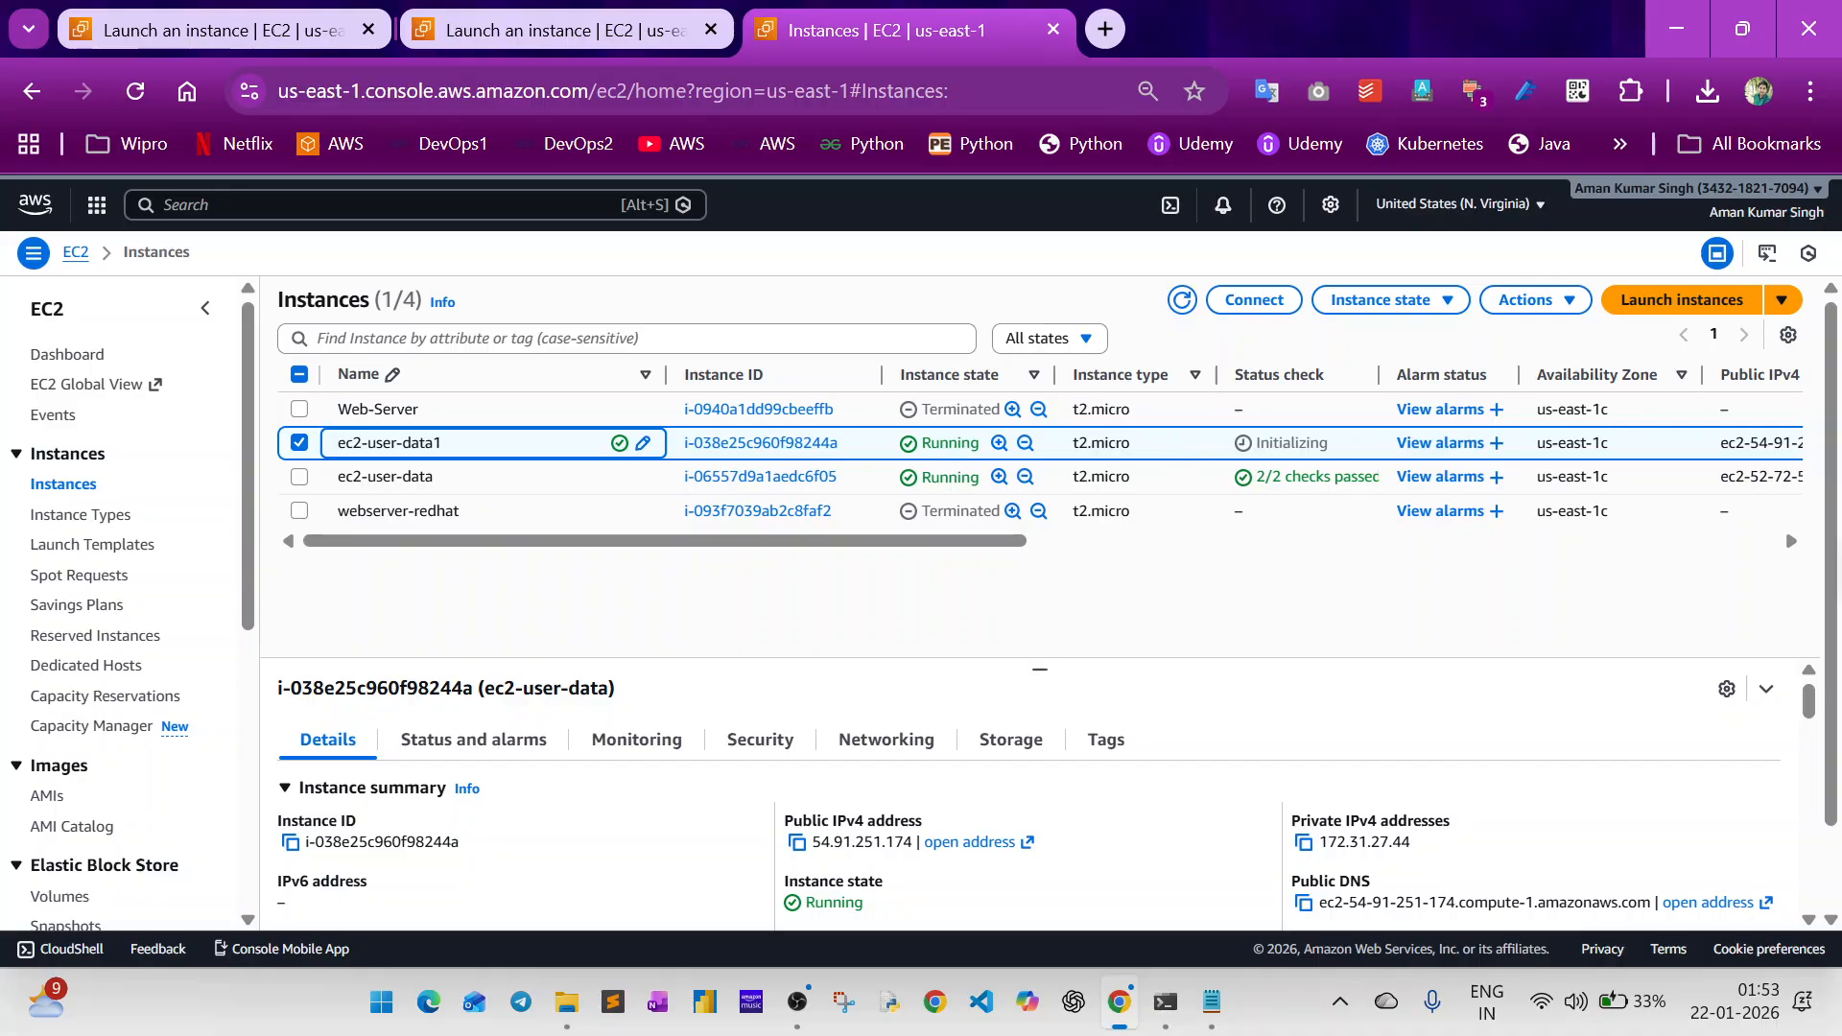
click(1183, 301)
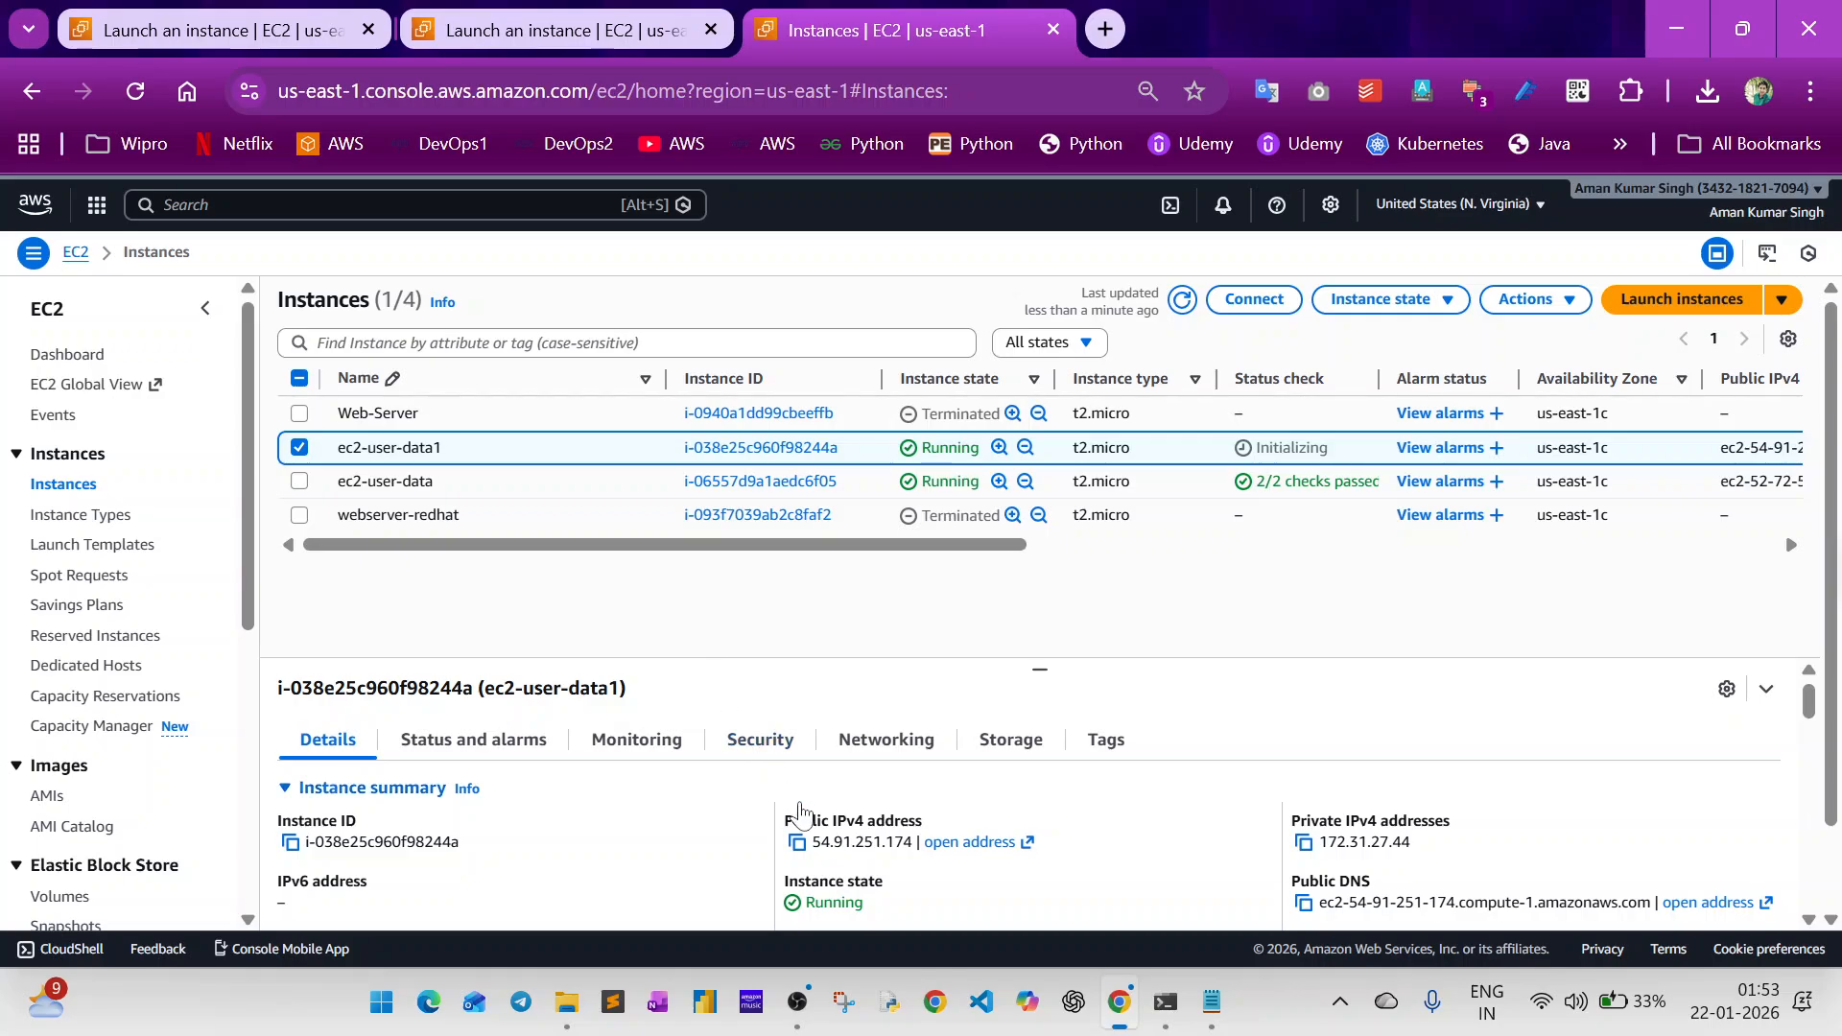
Compare the private IPv4 addresses of ec2-user-data1 and ec2-user-data with the host name in the terminal prompt.
click(796, 845)
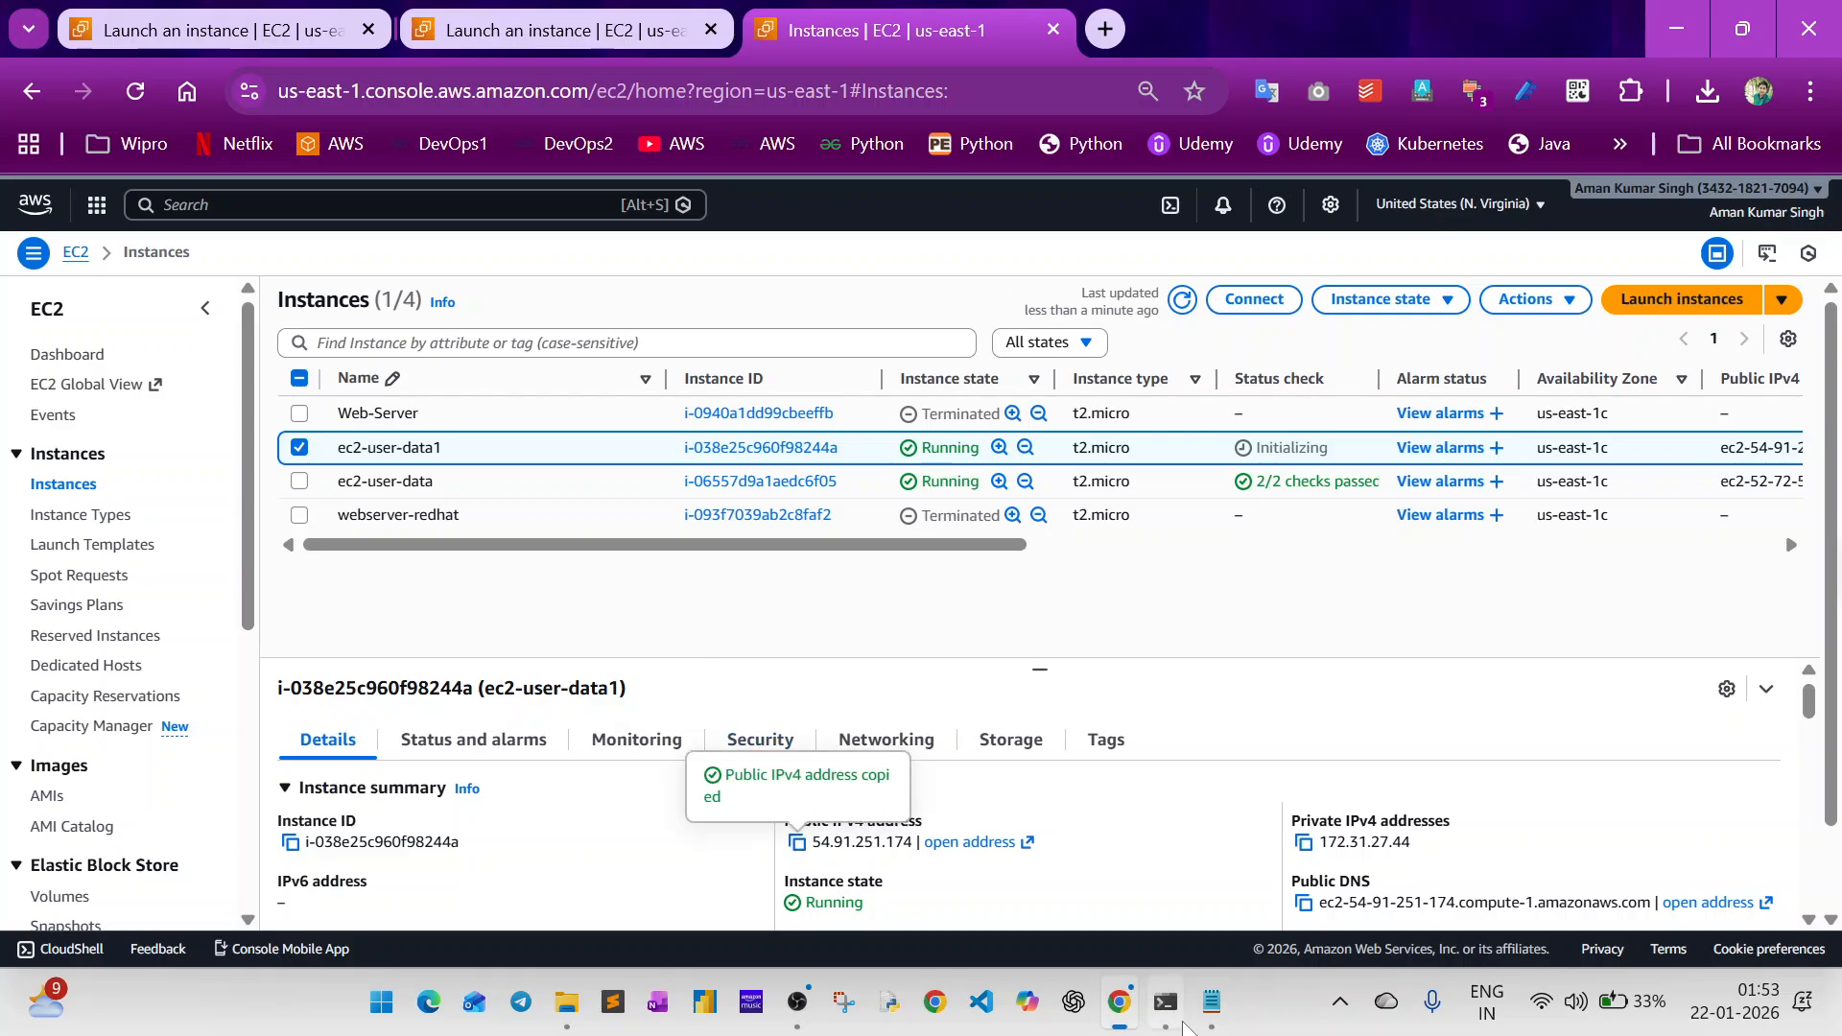
click(1178, 1025)
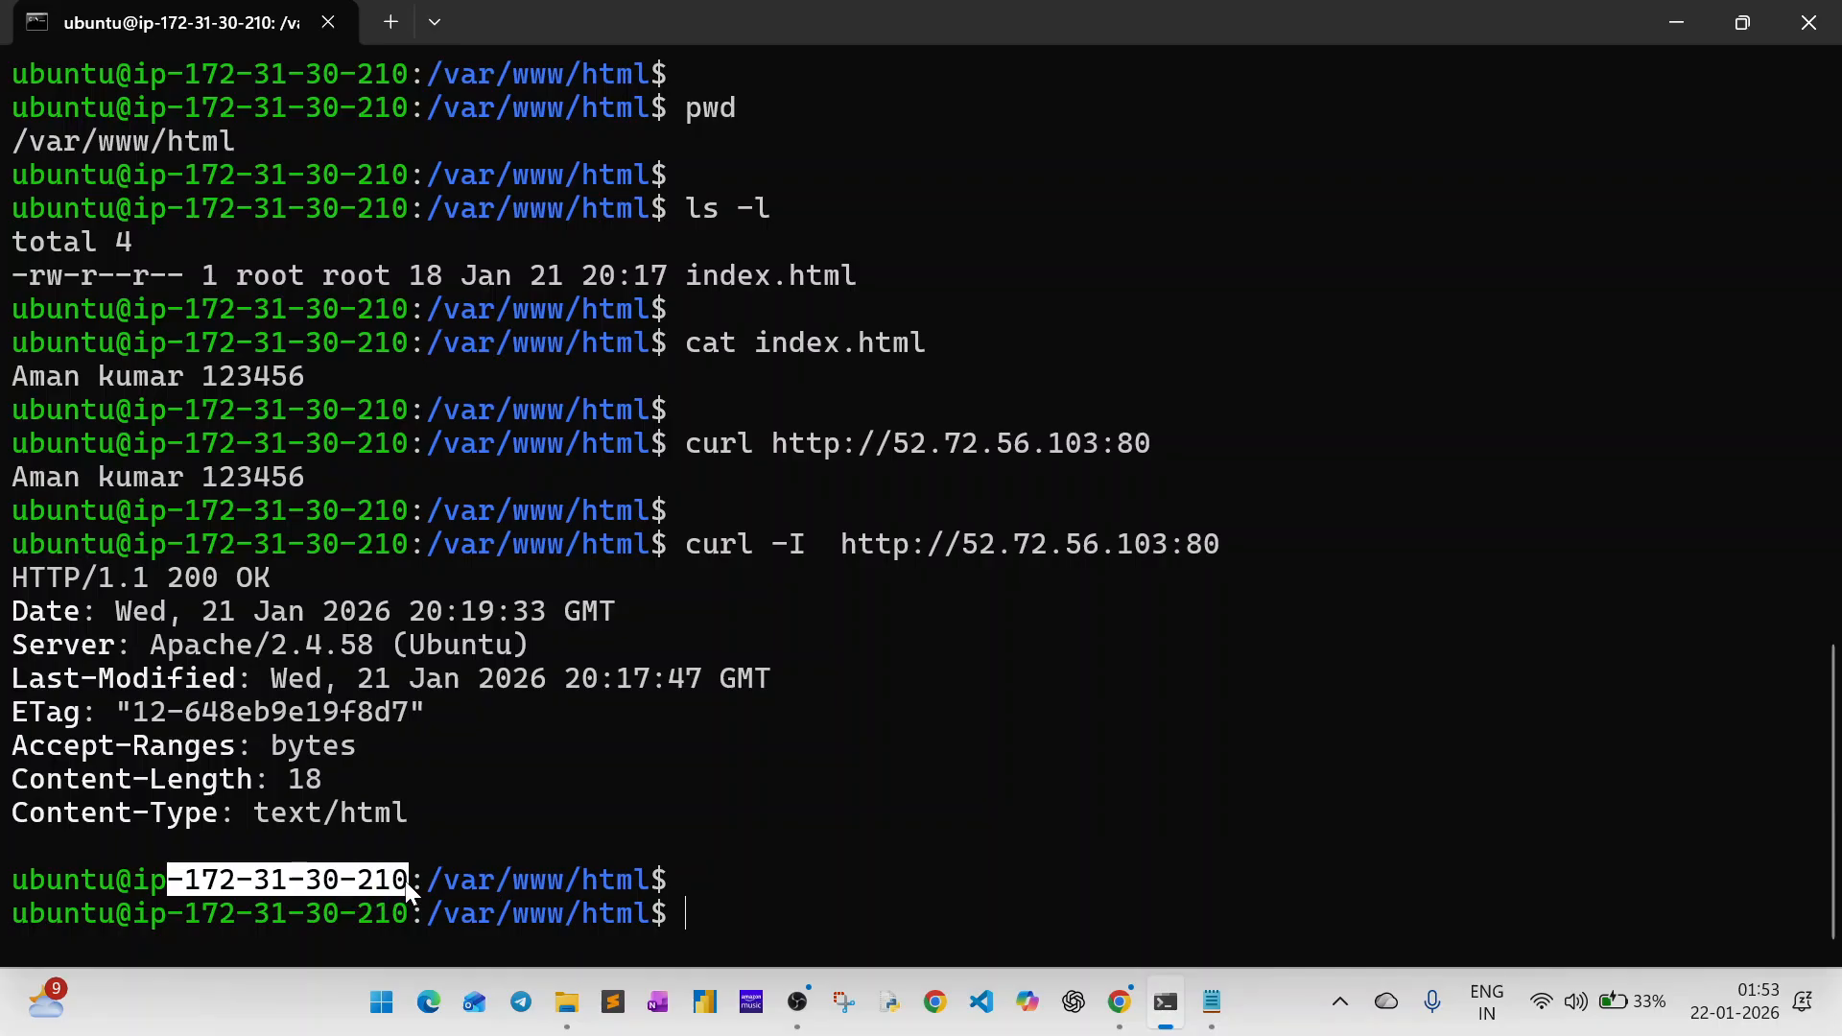
key(alt+Tab)
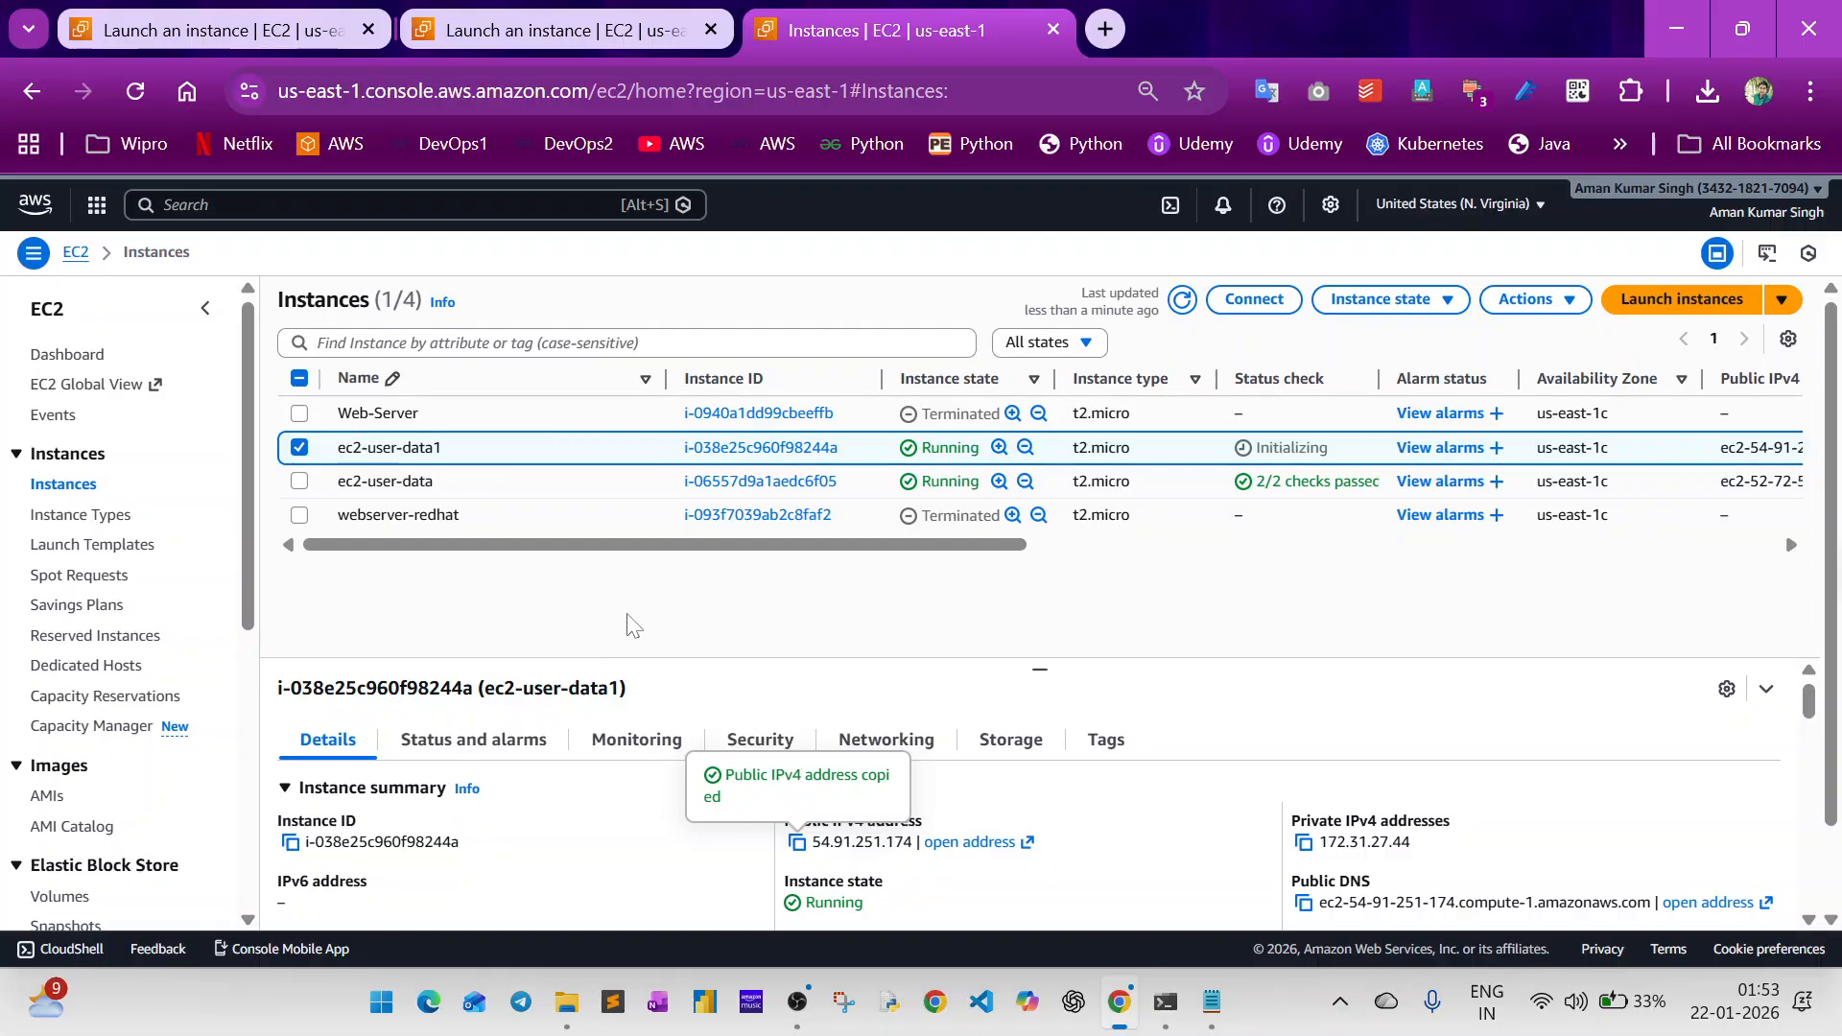
drag(1348, 843, 1437, 831)
key(alt+Tab)
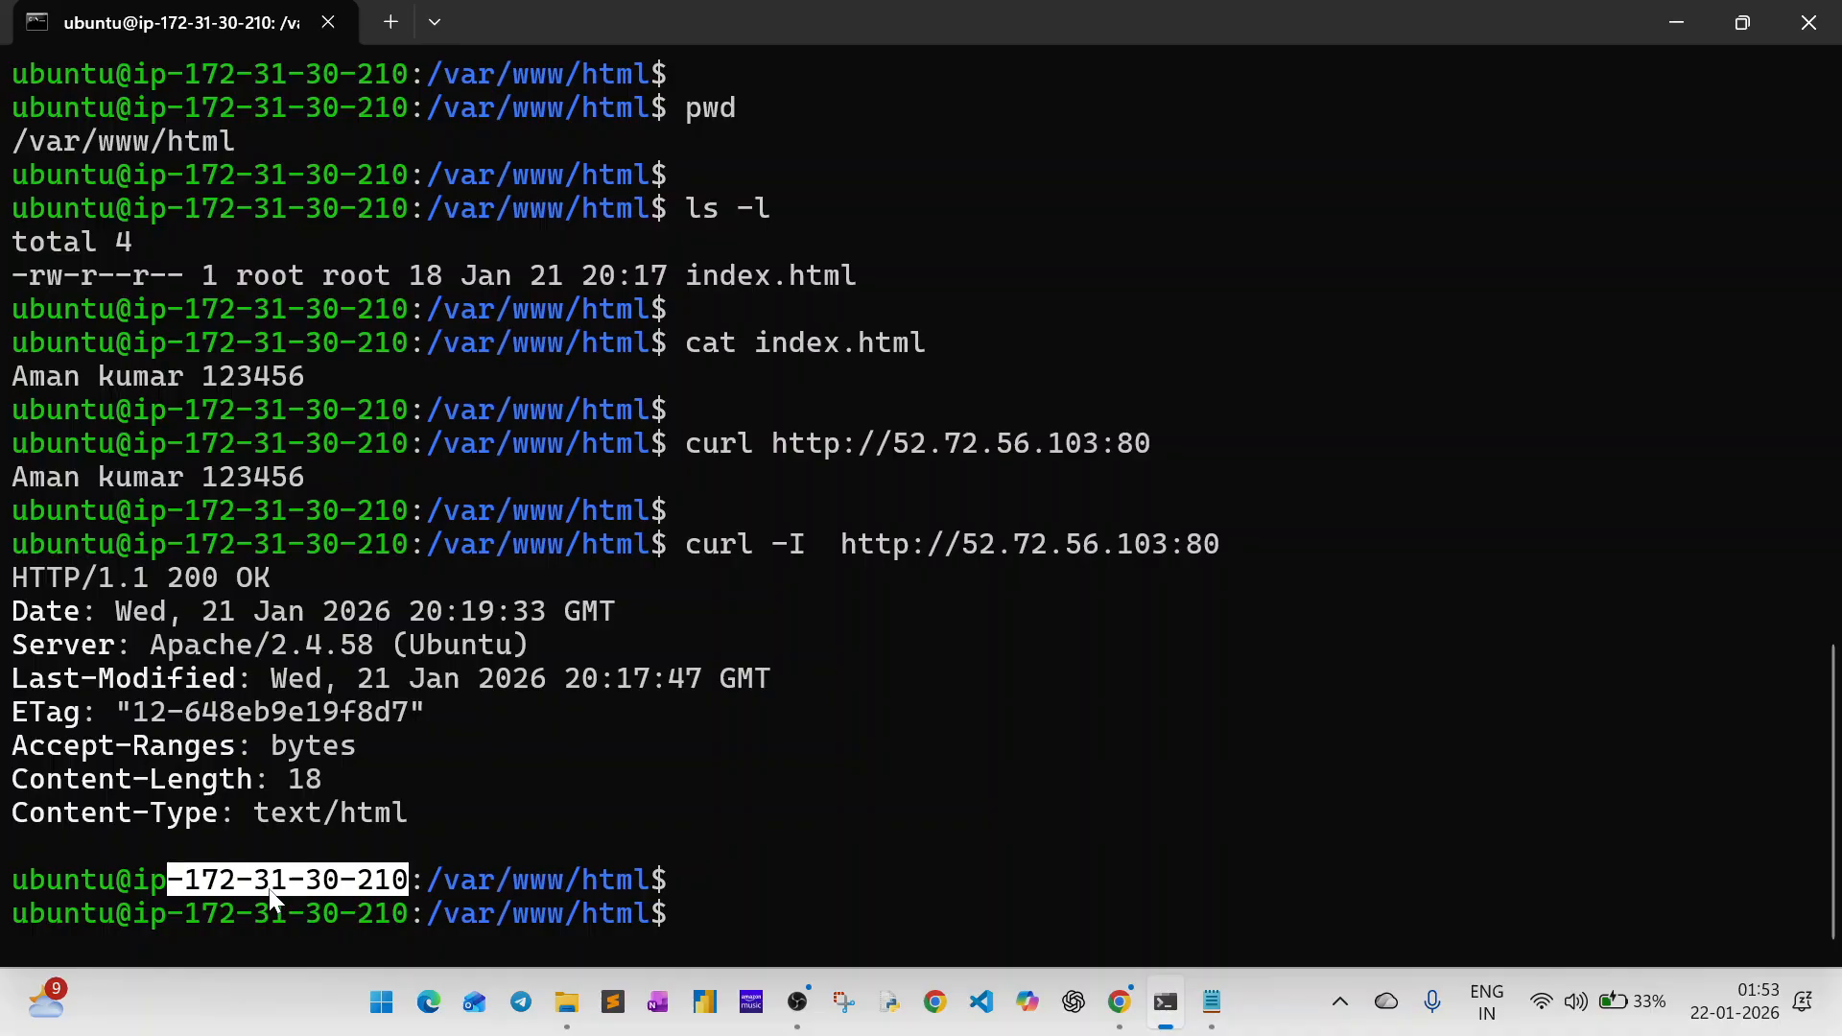
key(alt+Tab)
click(300, 447)
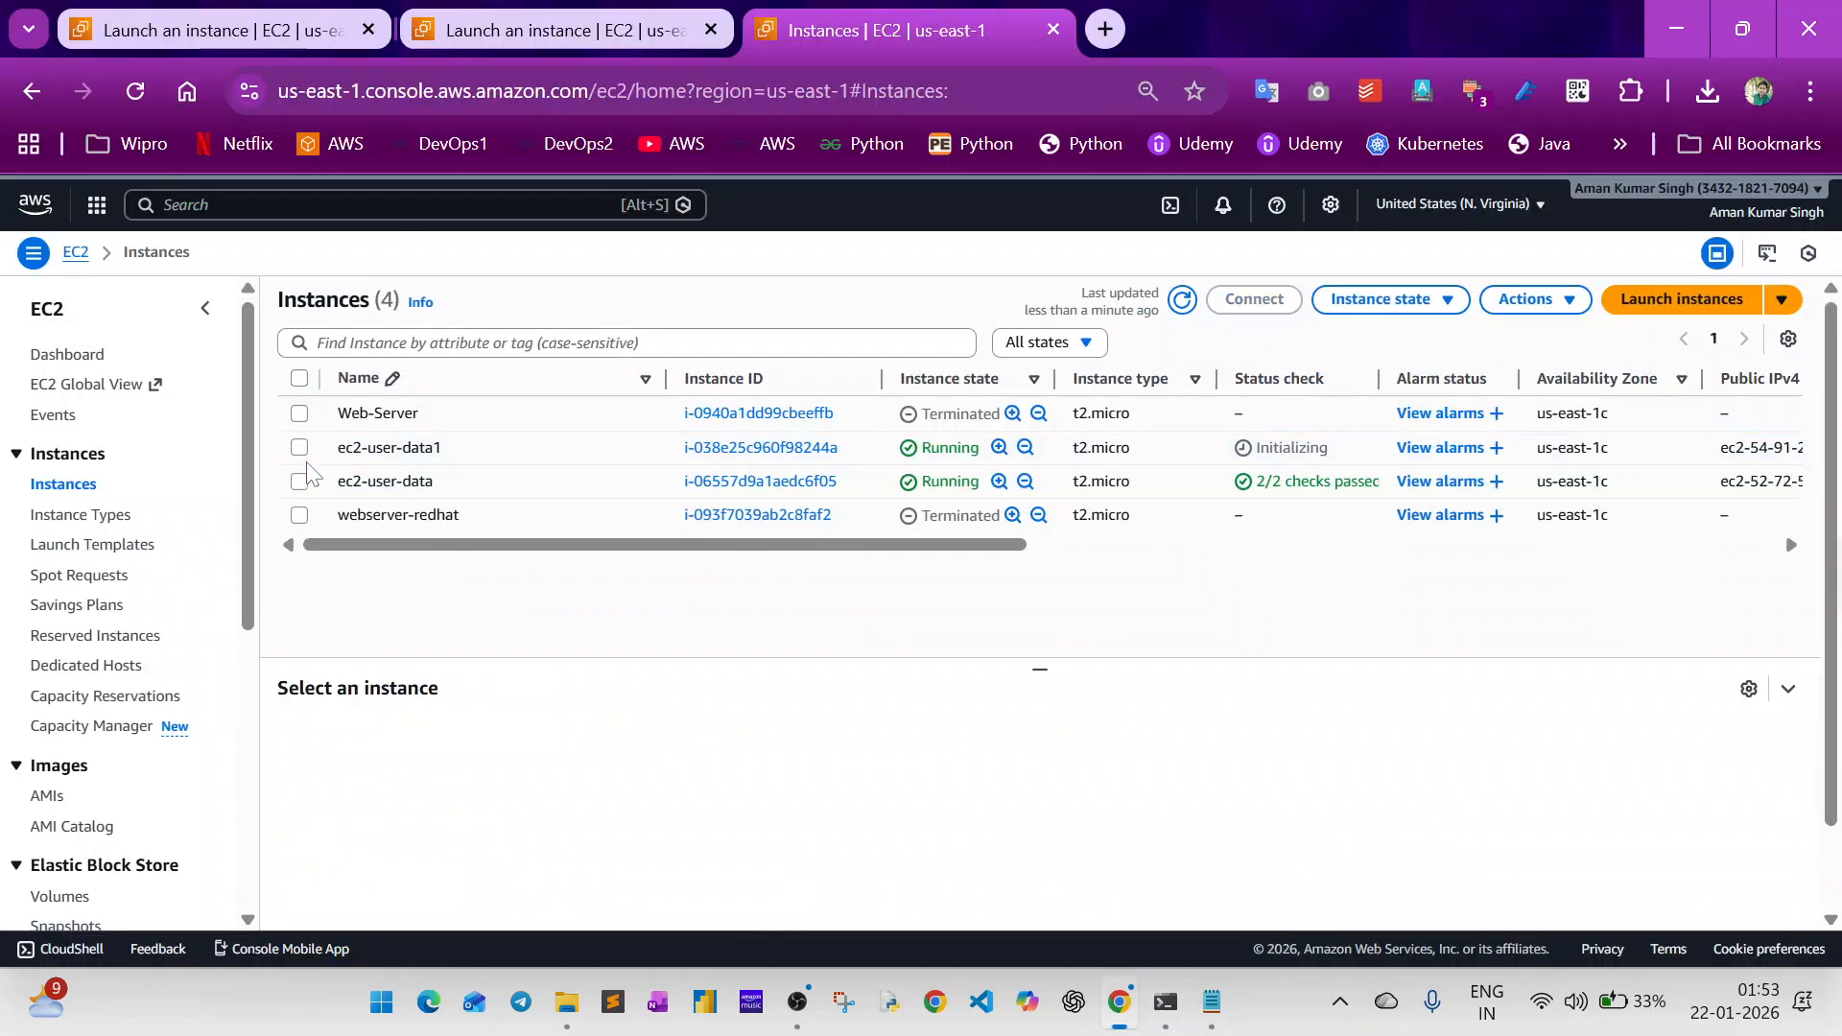
click(299, 481)
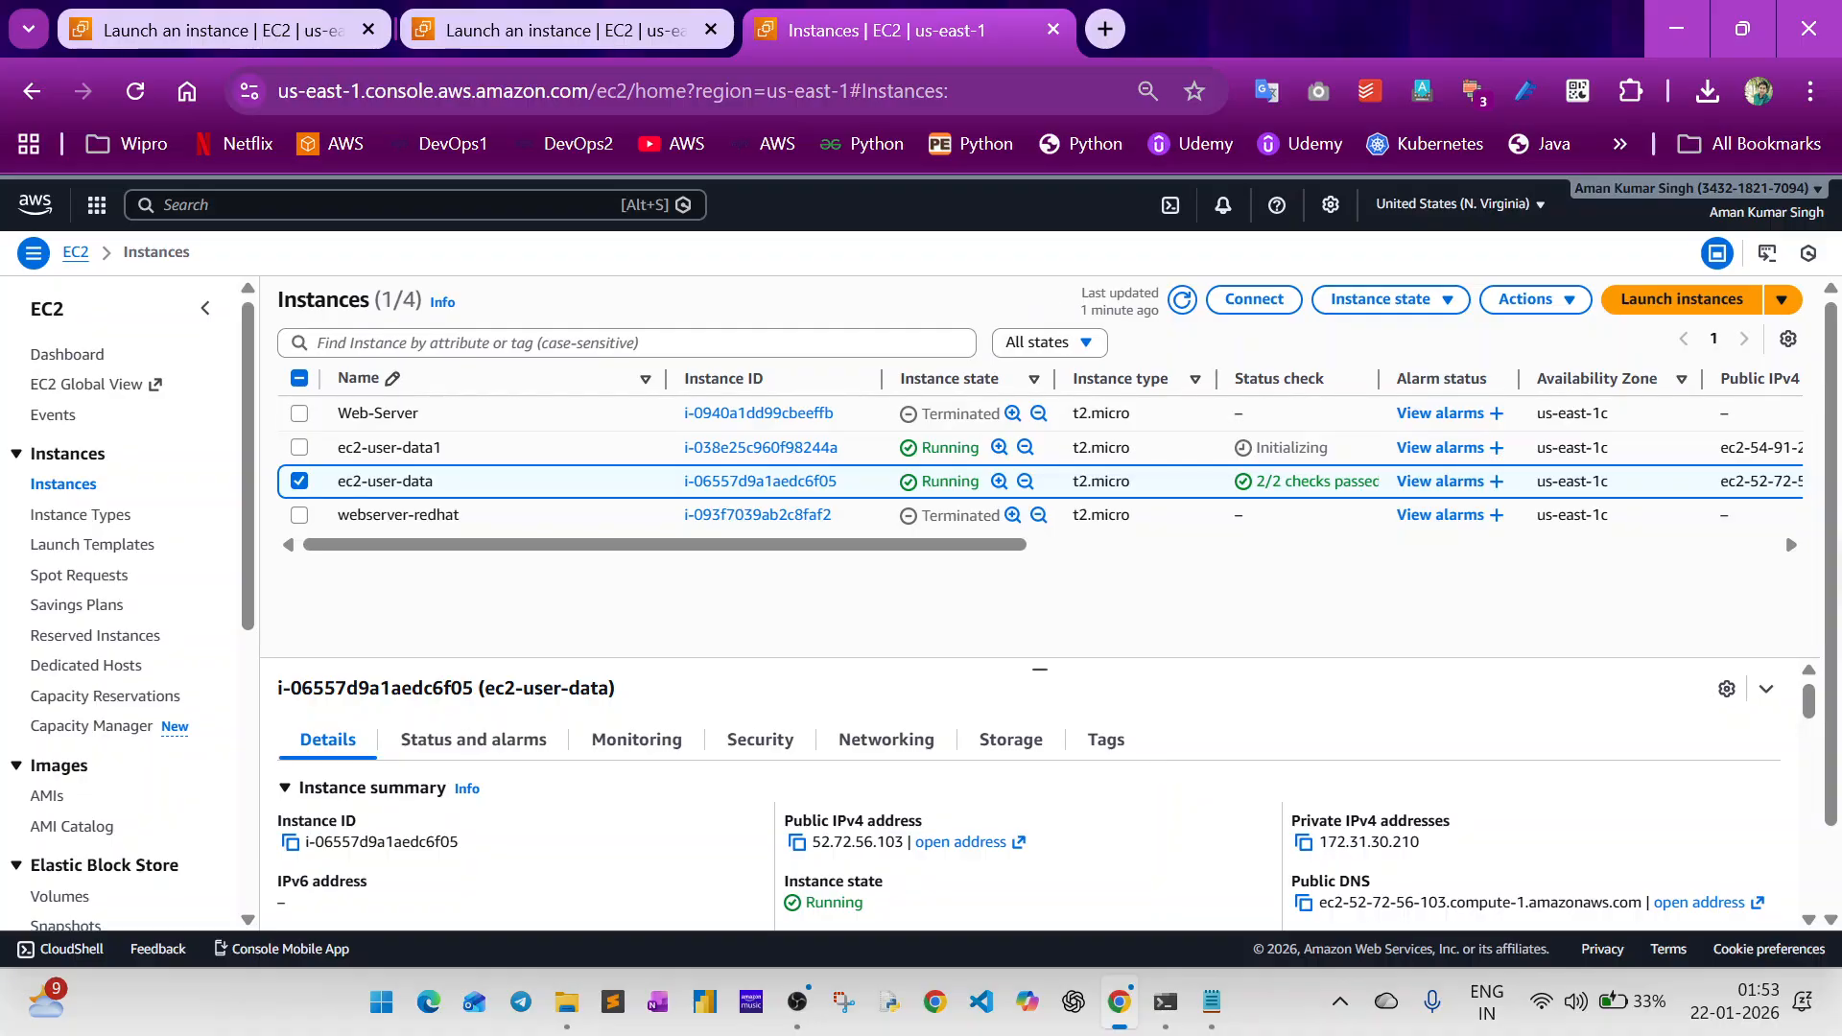
double_click(1369, 841)
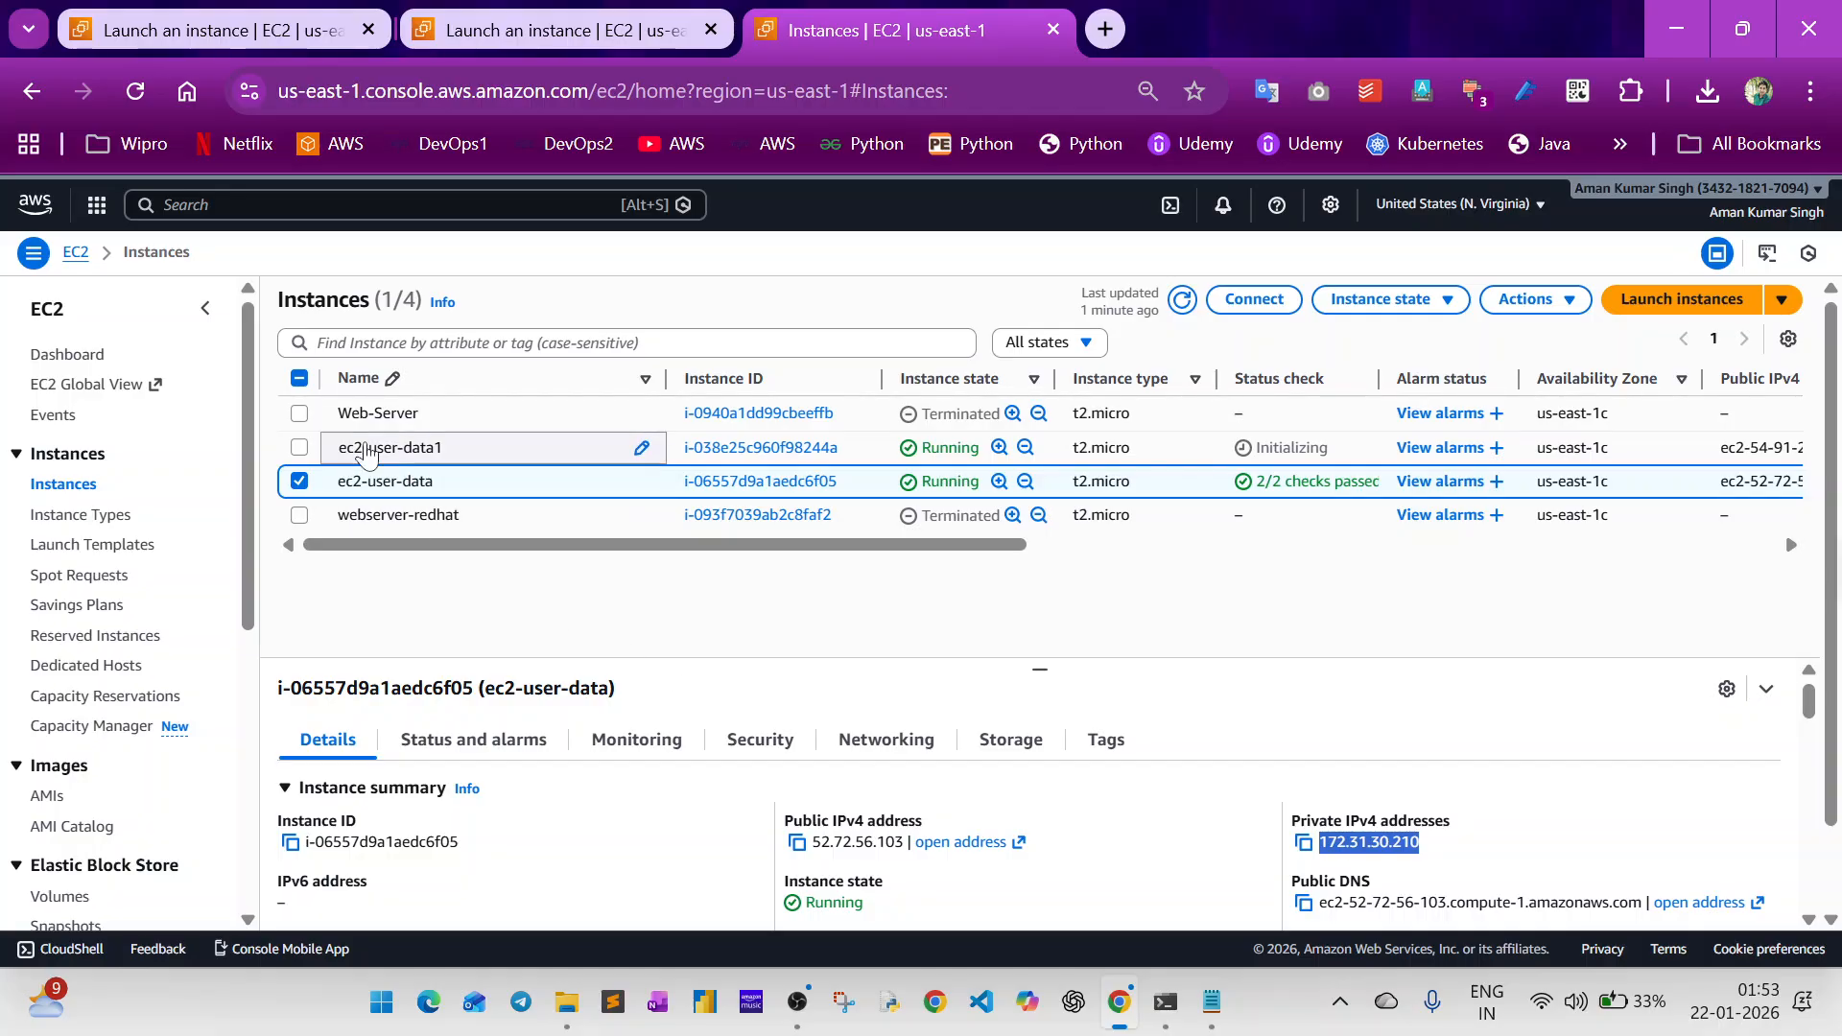
click(306, 486)
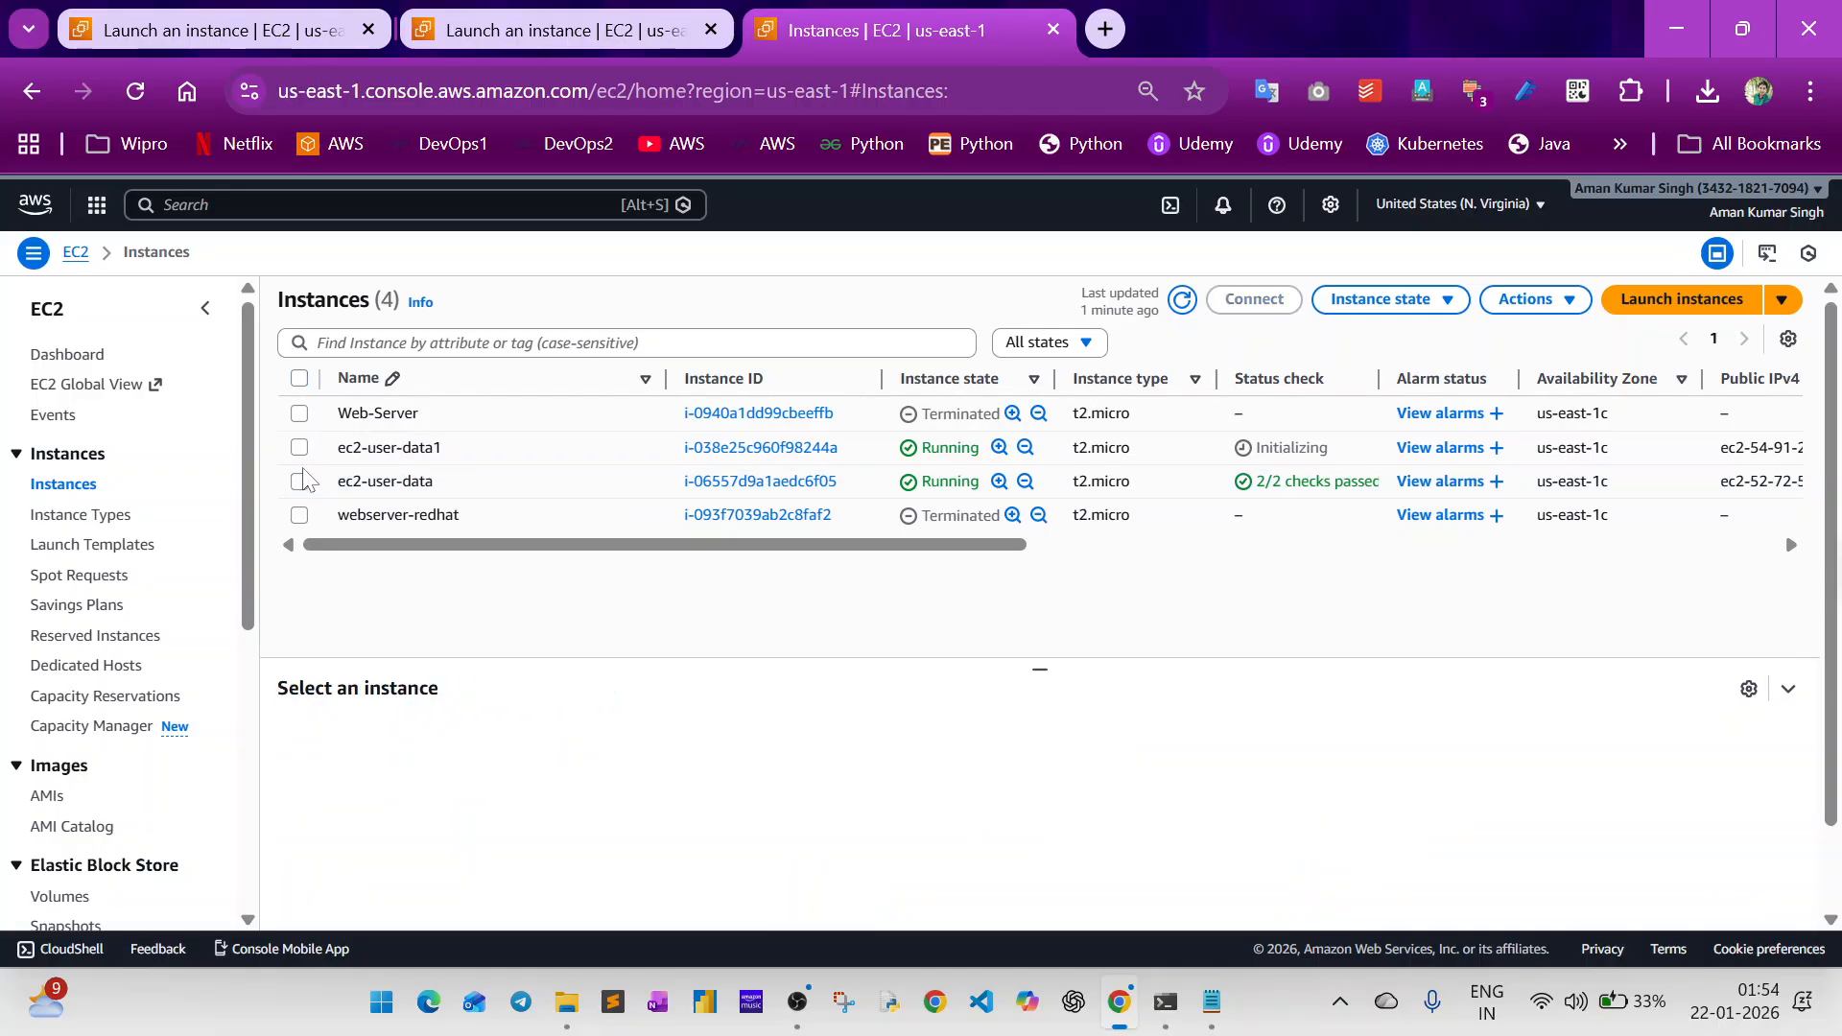
Copy the public IPv4 address of ec2-user-data1, switch to the terminal and exit the SSH session on the earlier instance.
click(301, 448)
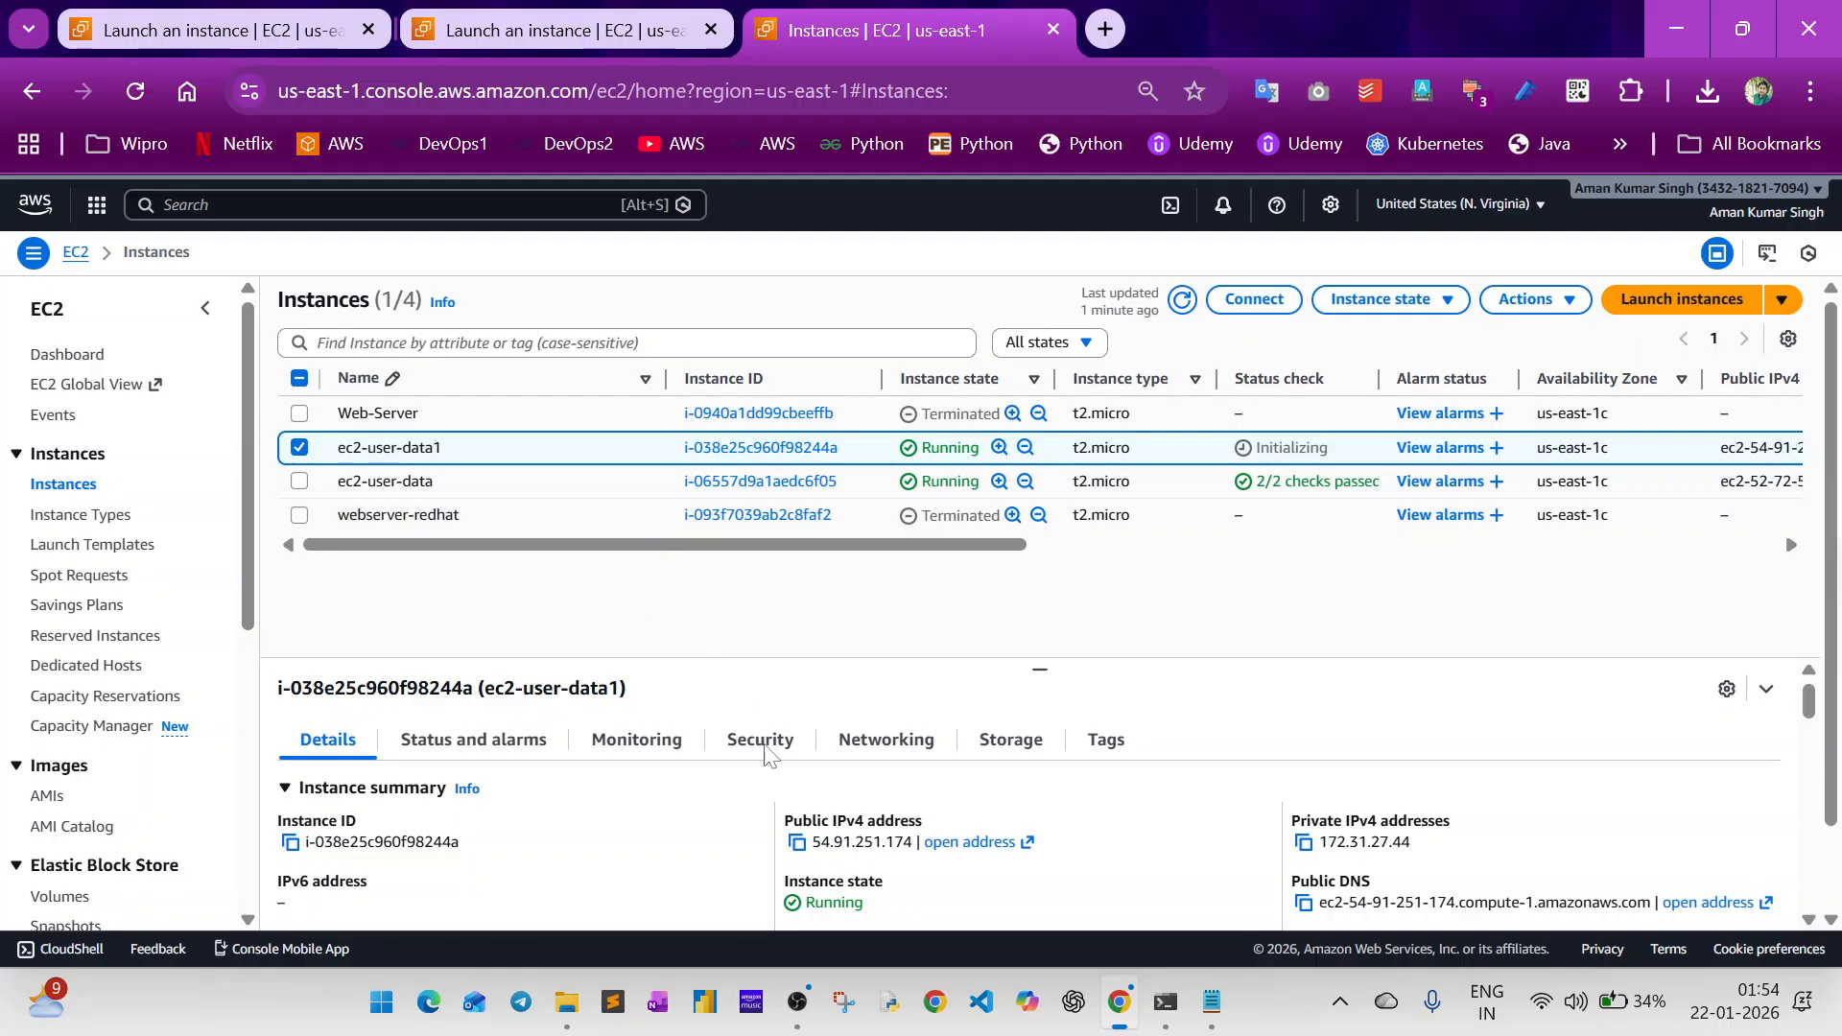
click(802, 847)
key(alt+Tab)
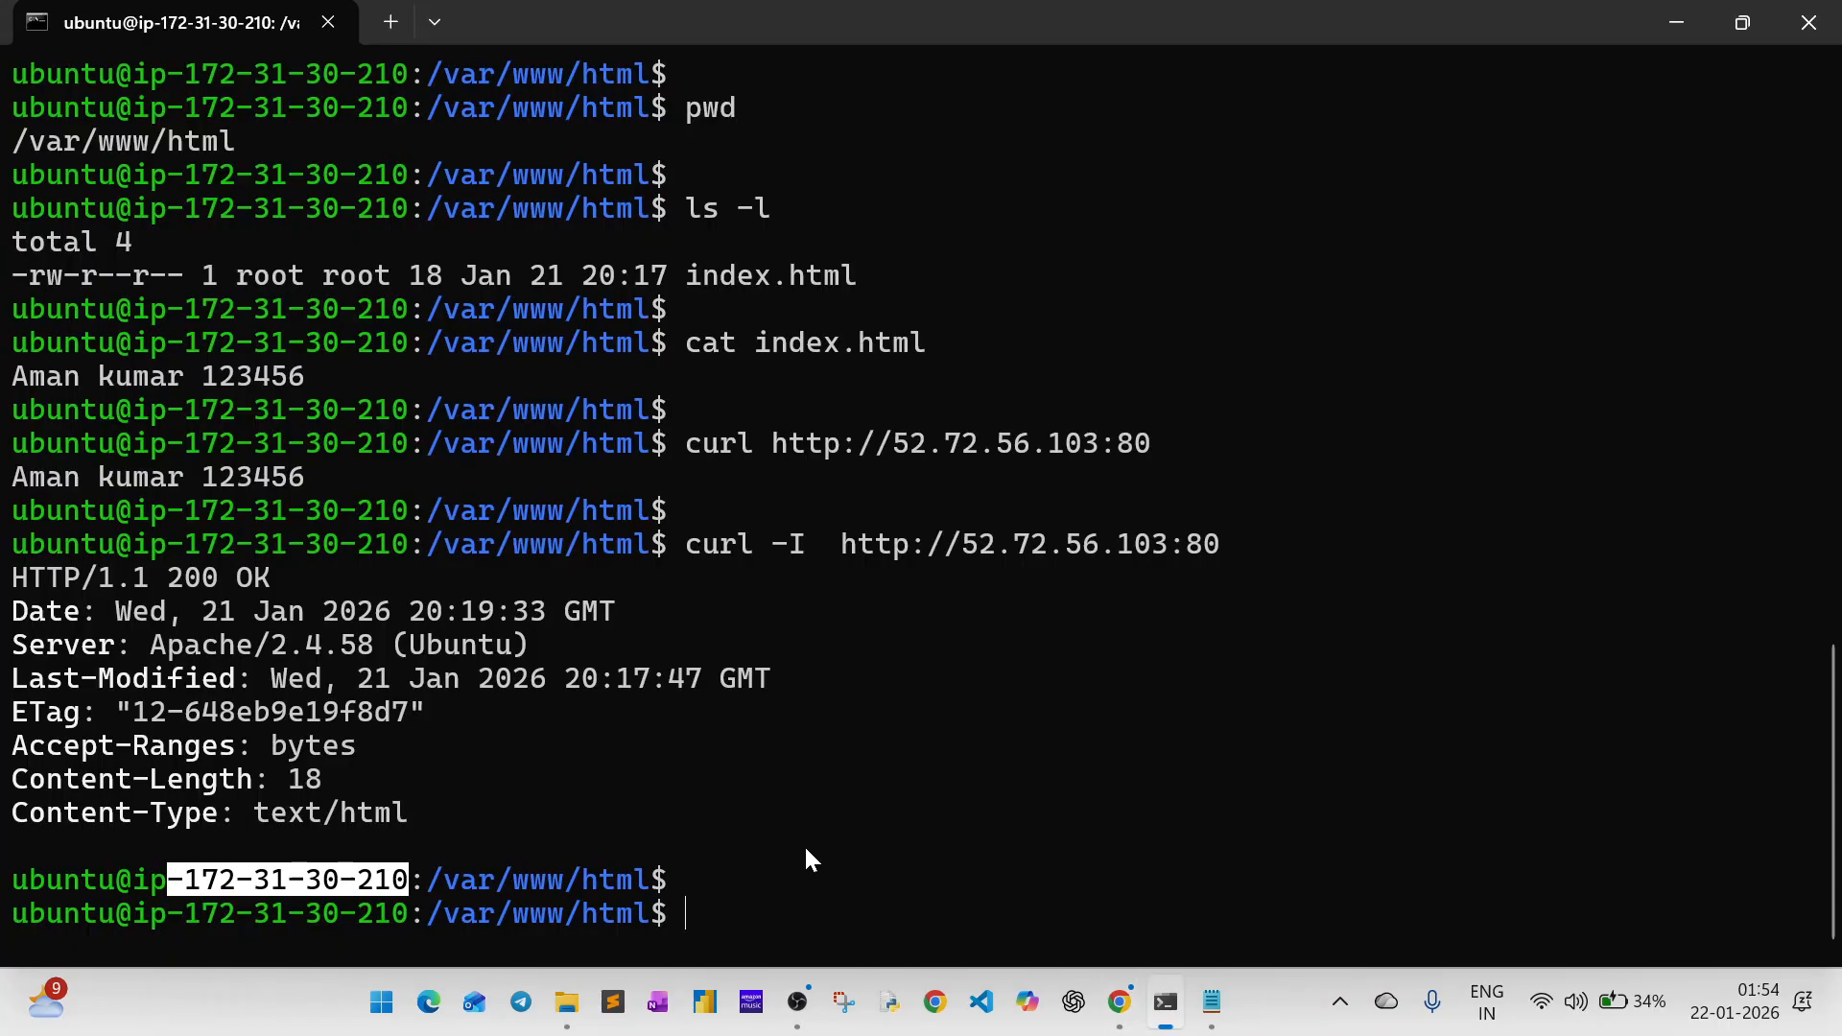
text(exit)
key(Return)
key(Return)
key(Return)
key(Return)
key(Return)
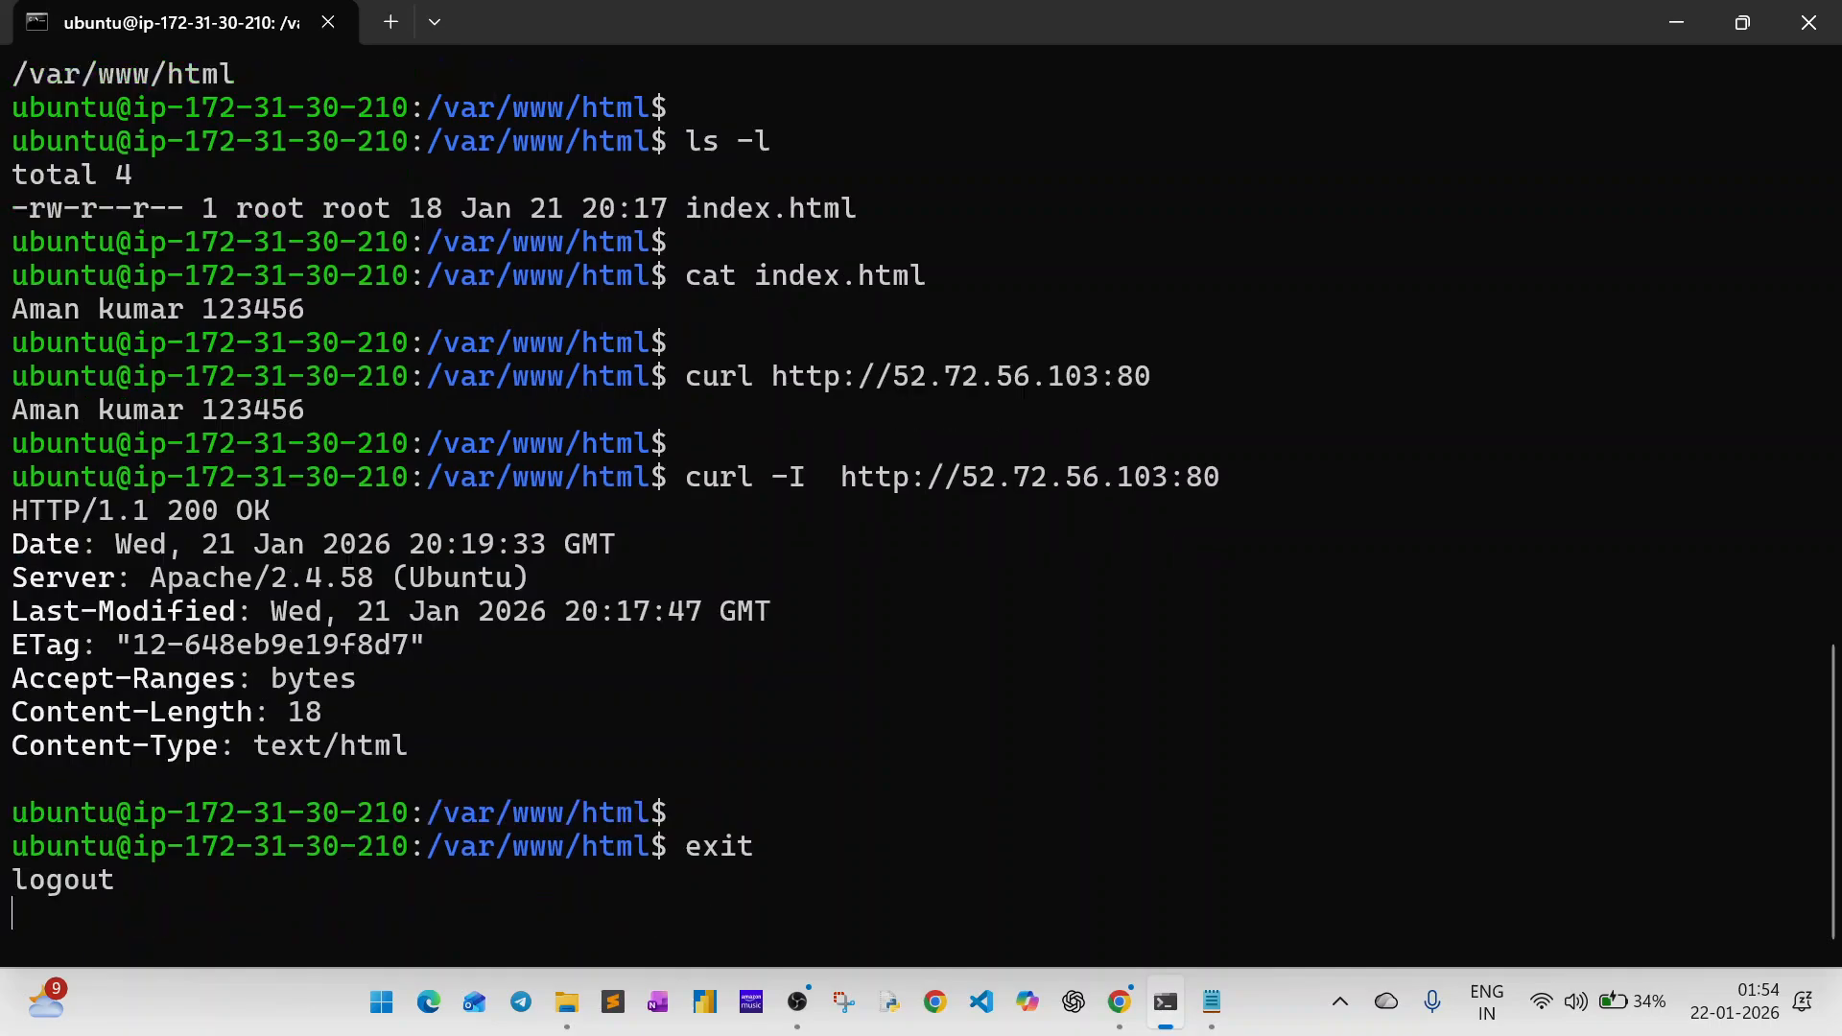
key(Return)
text(ssh)
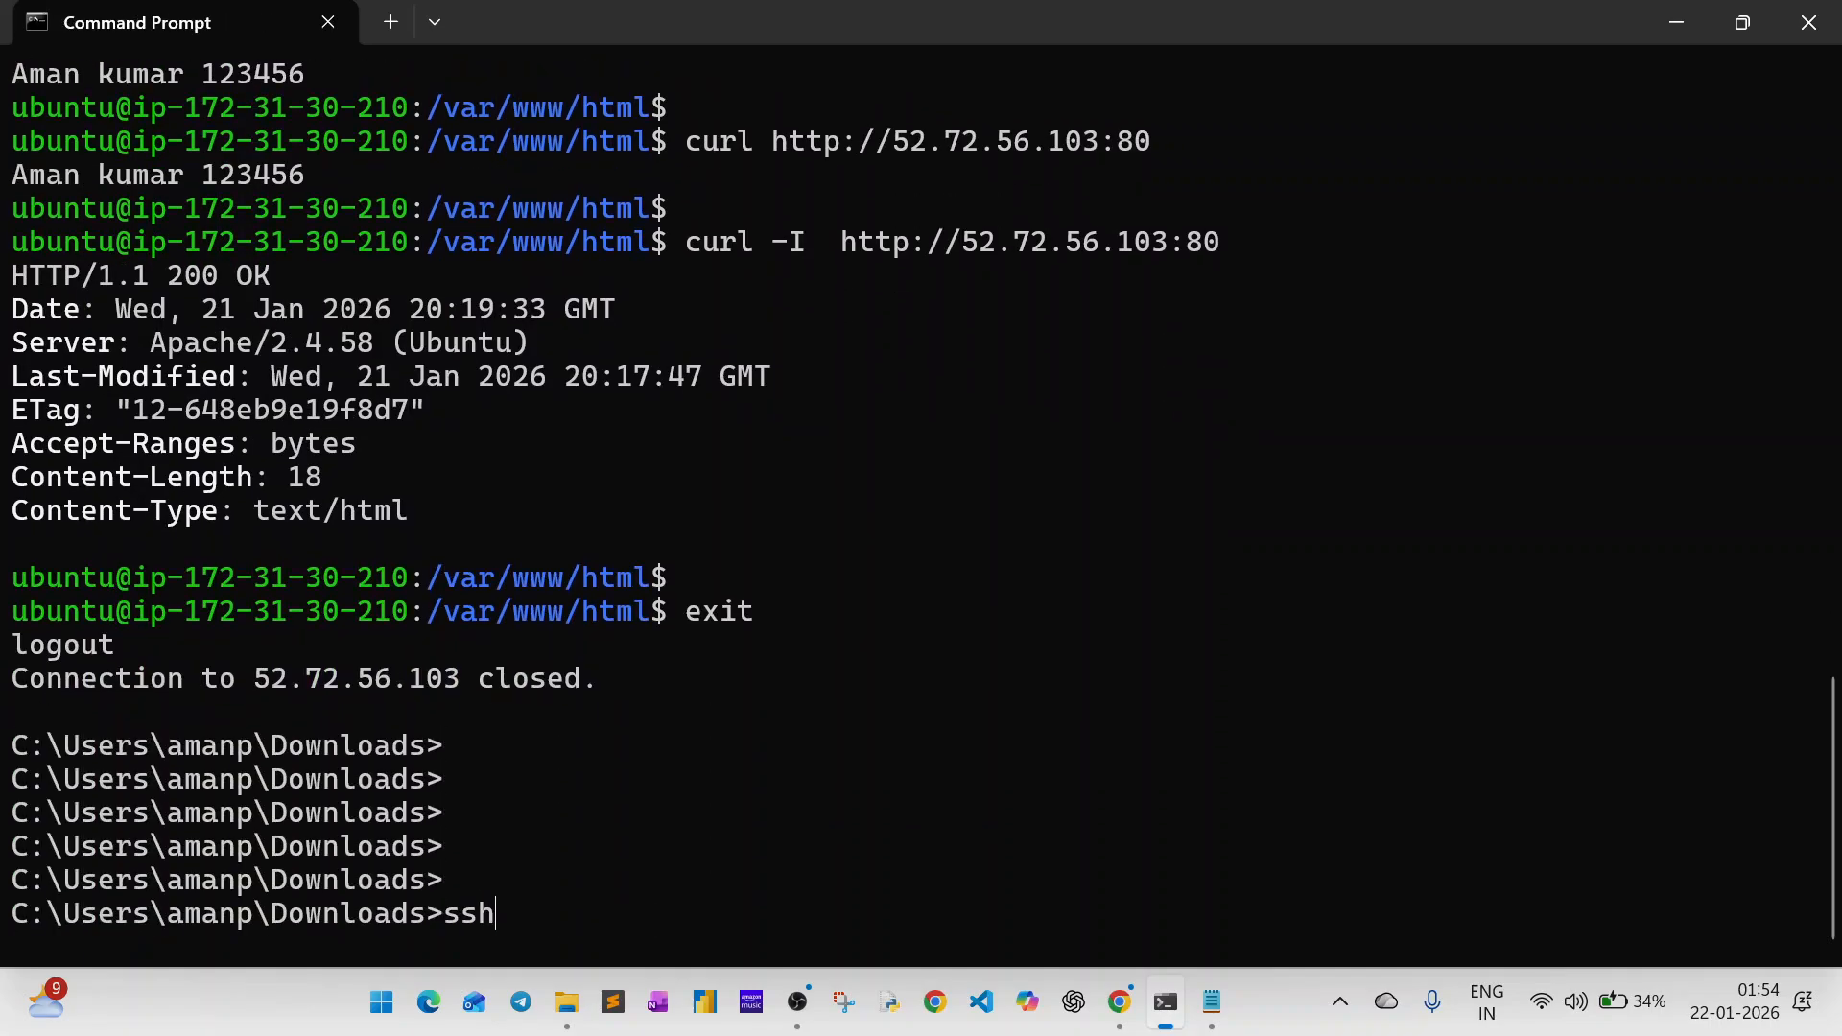
text( -i we)
key(Tab)
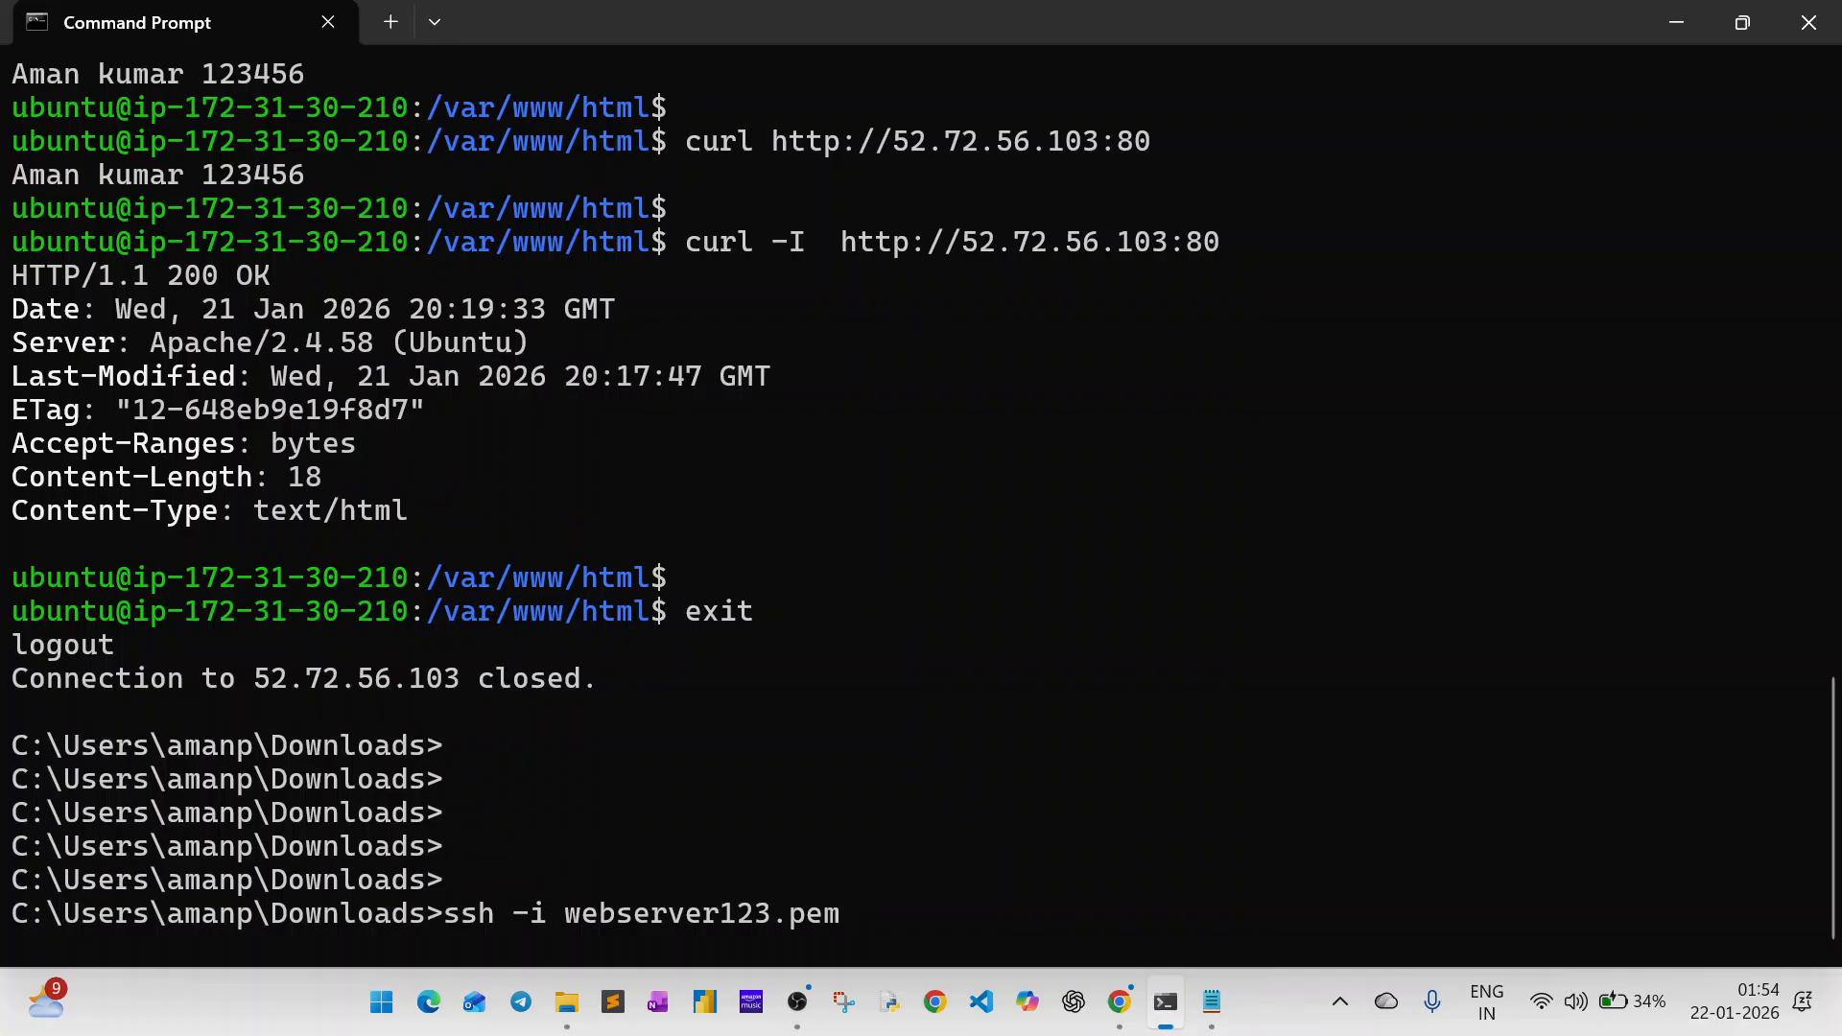
text(ubuntu@)
key(ctrl+v)
key(Return)
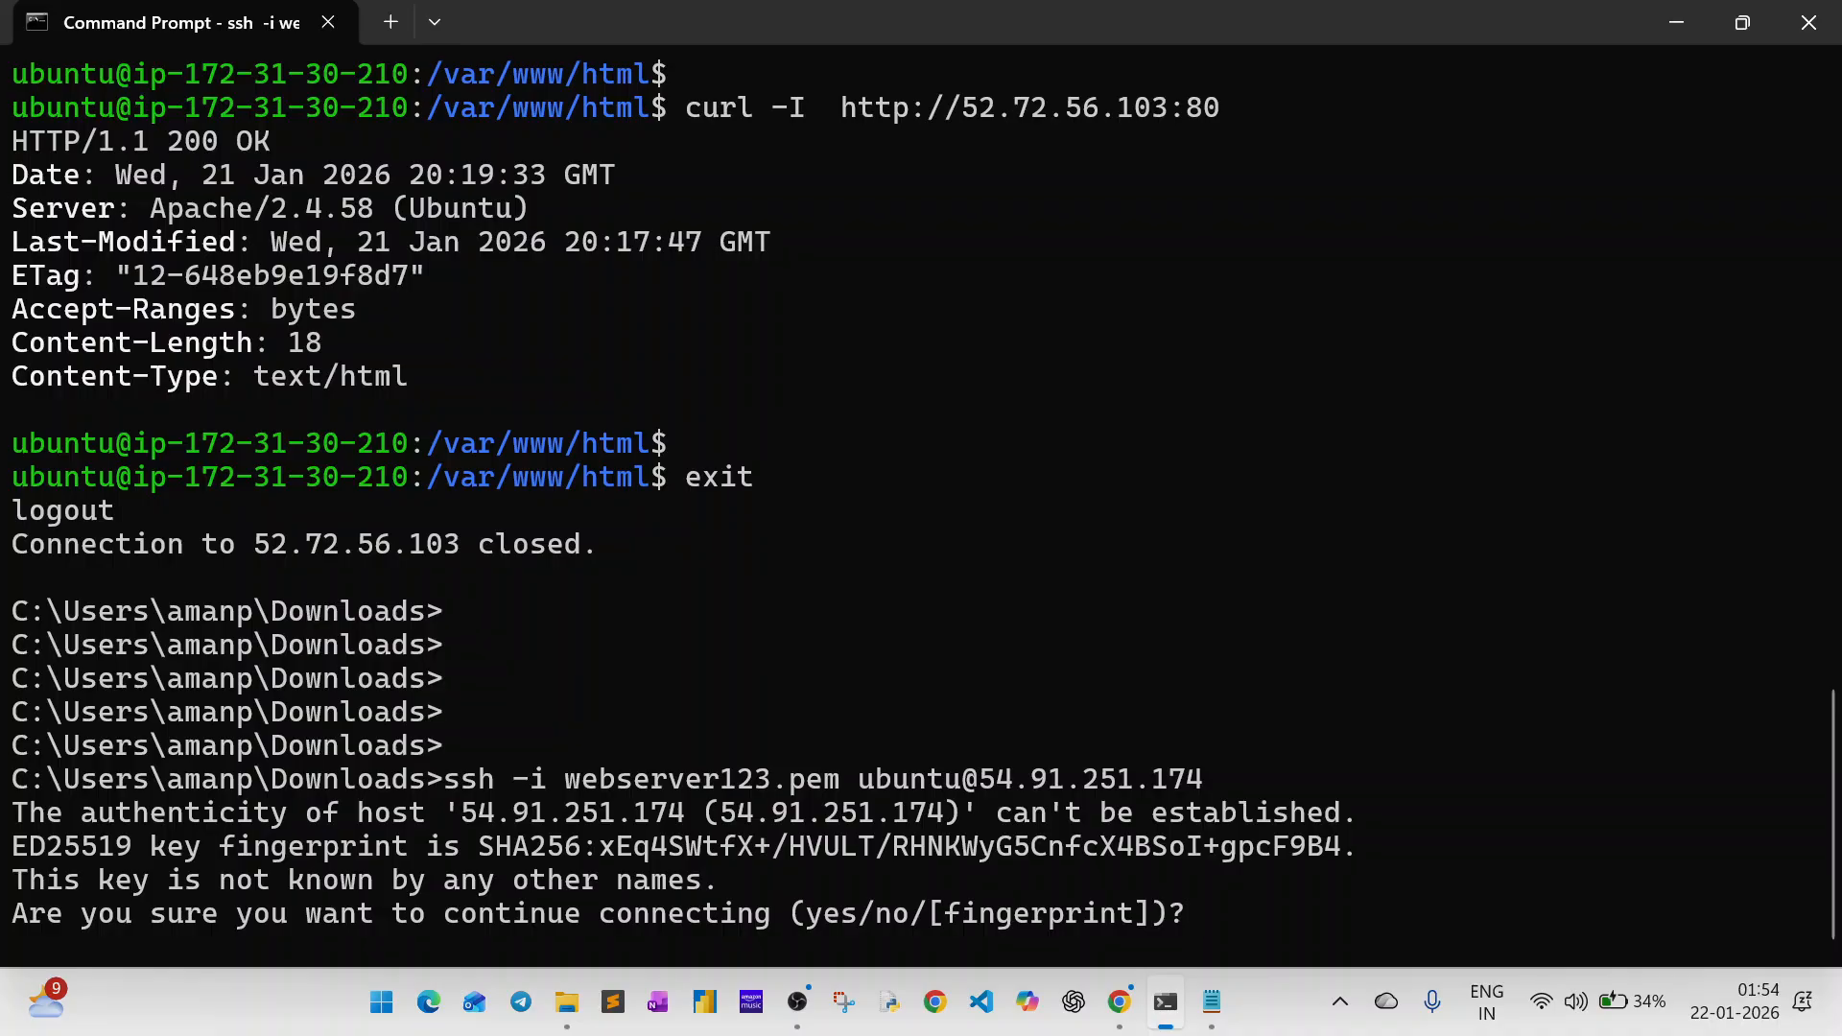
text(yes)
key(Return)
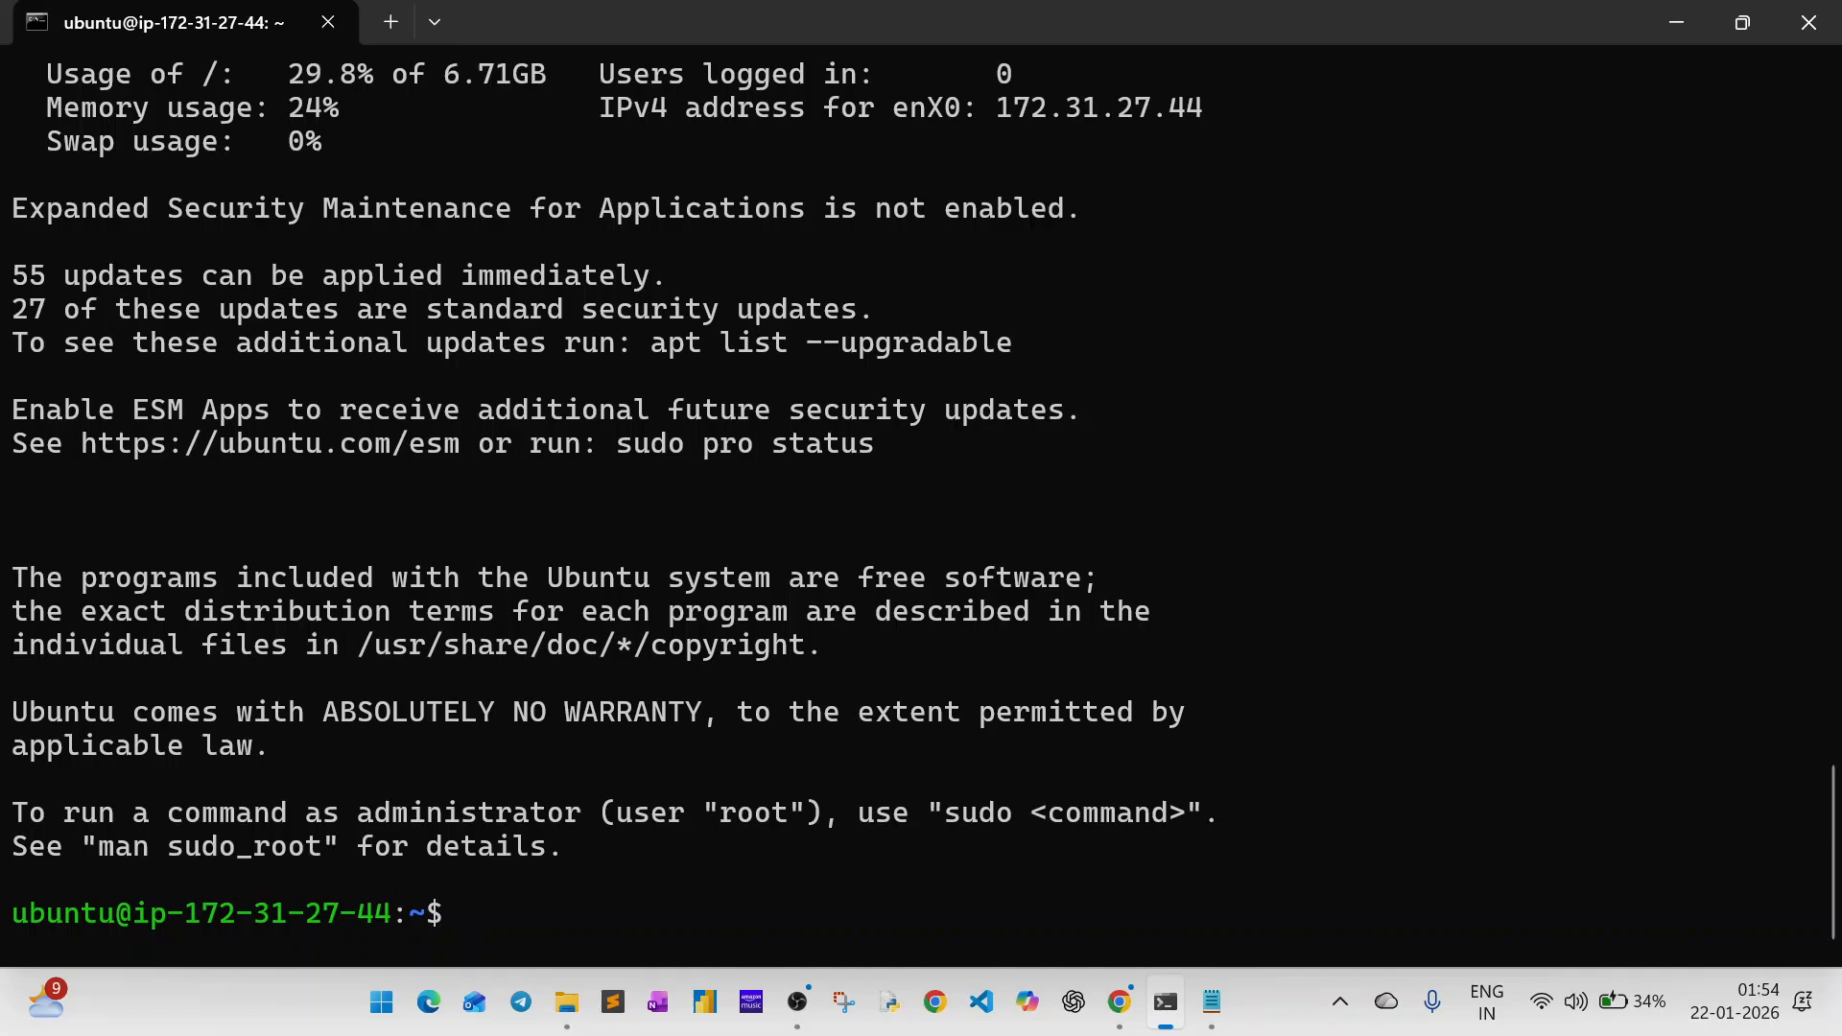
key(Return)
key(Return)
key(Return)
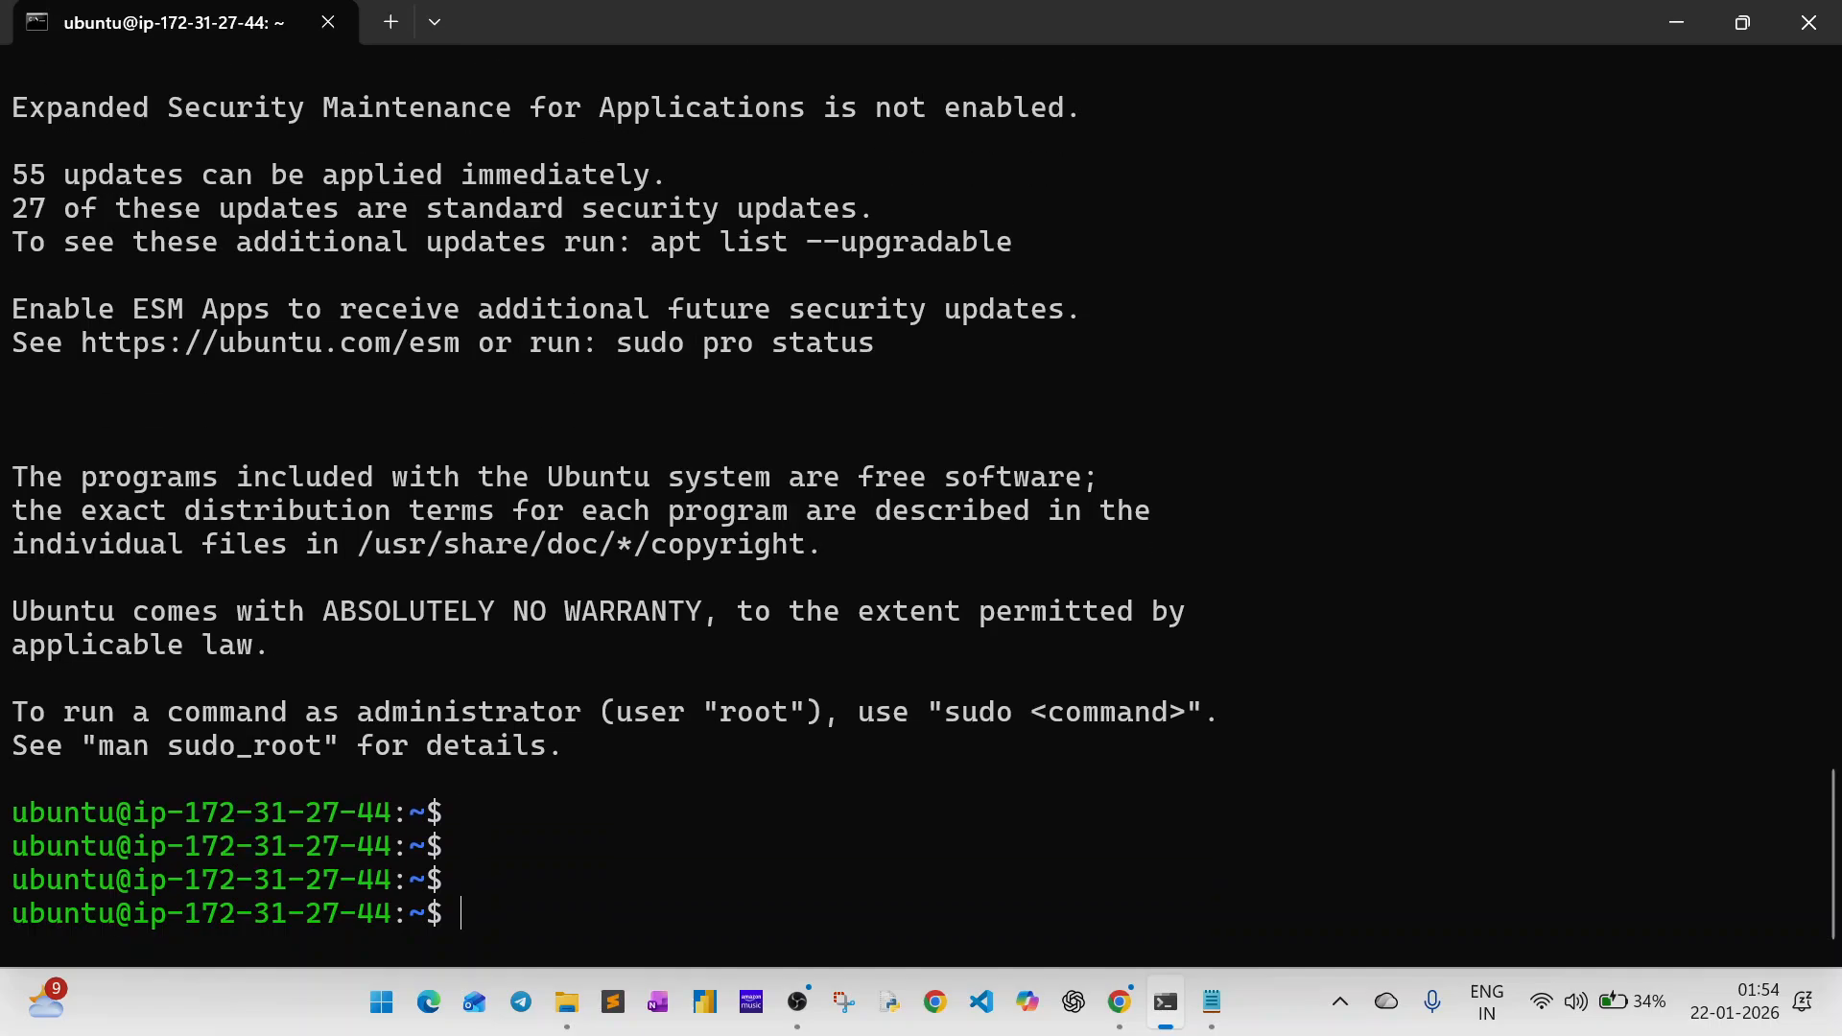
text(curl -I http)
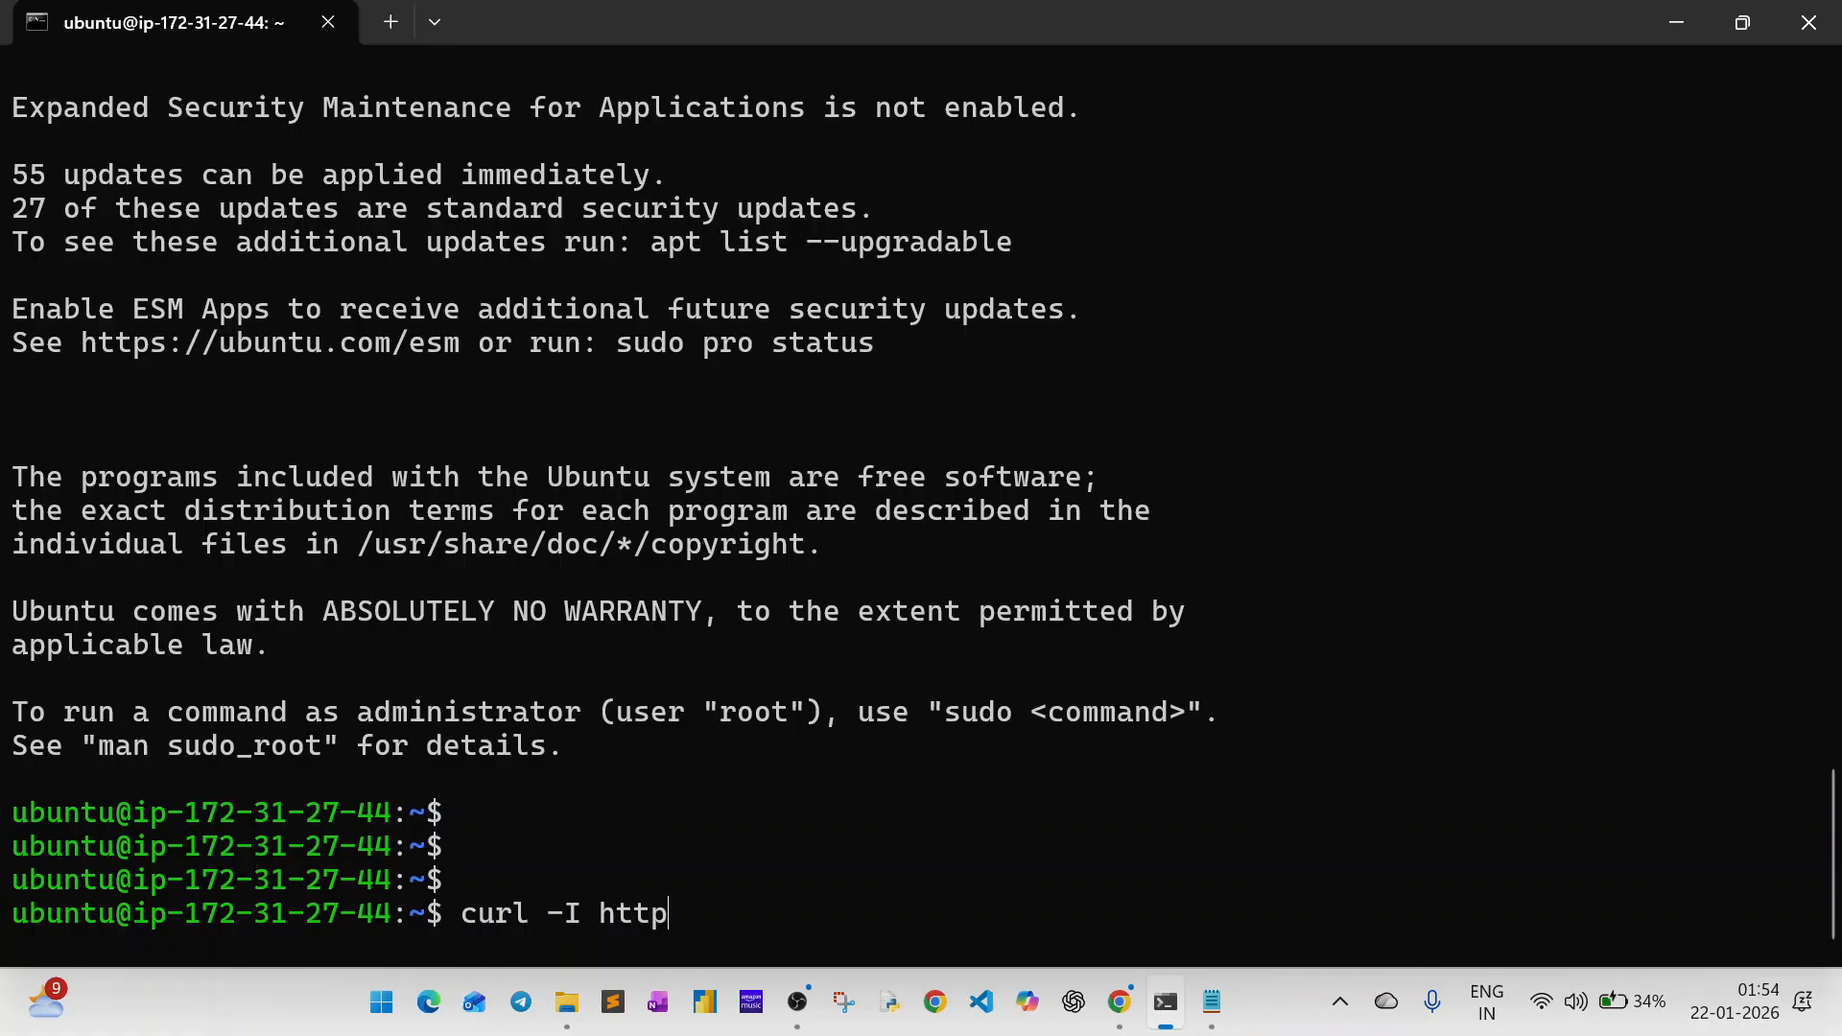
text(://)
key(ctrl+v)
key(Right)
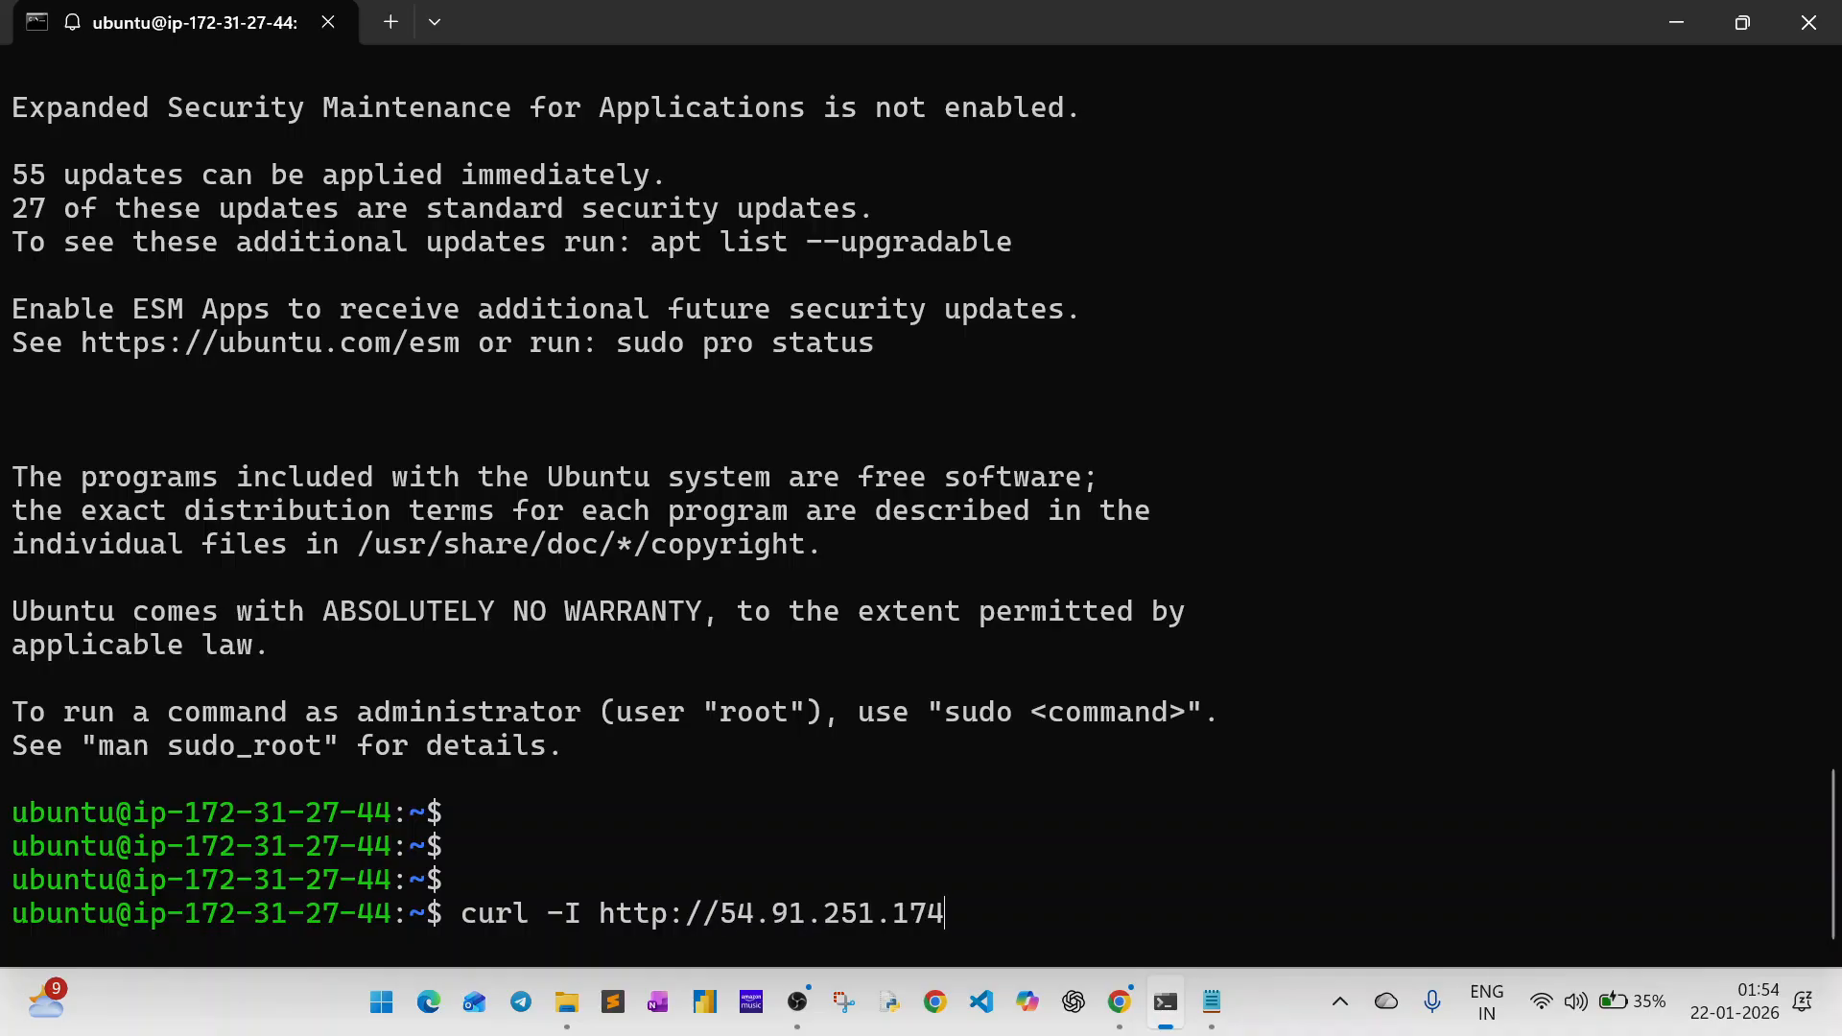
text(:80)
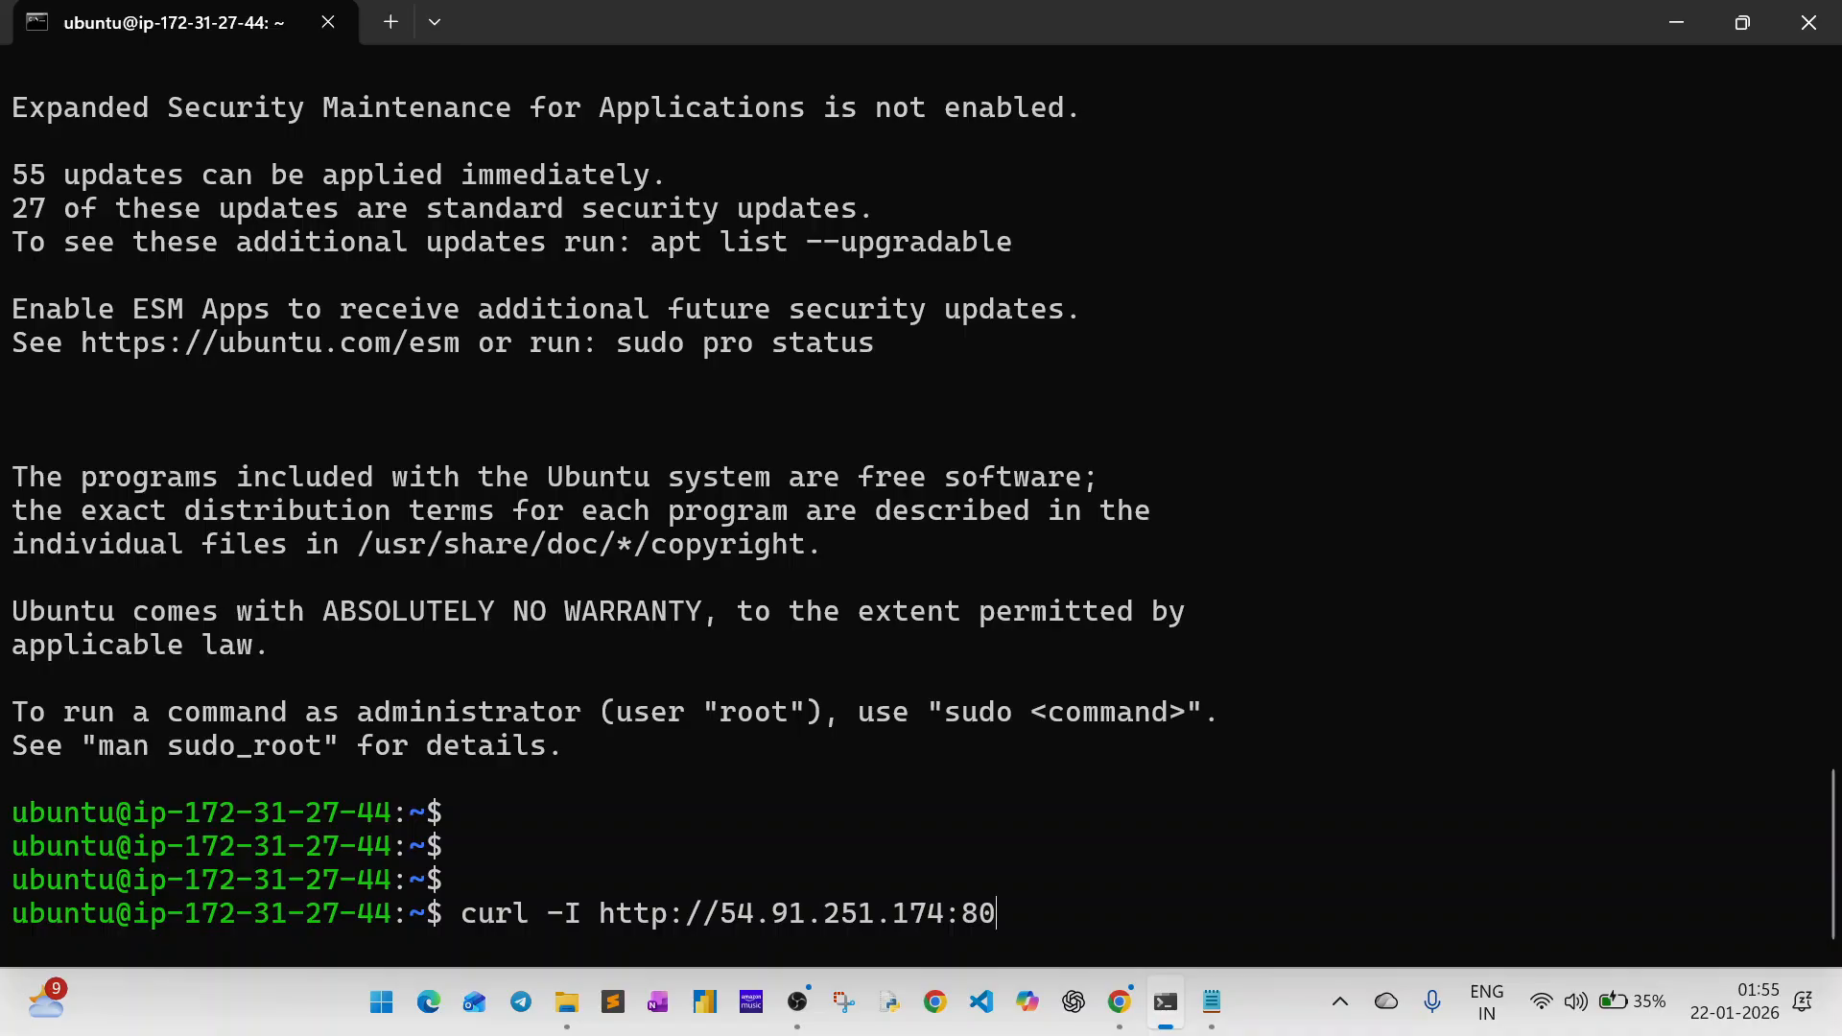
key(Return)
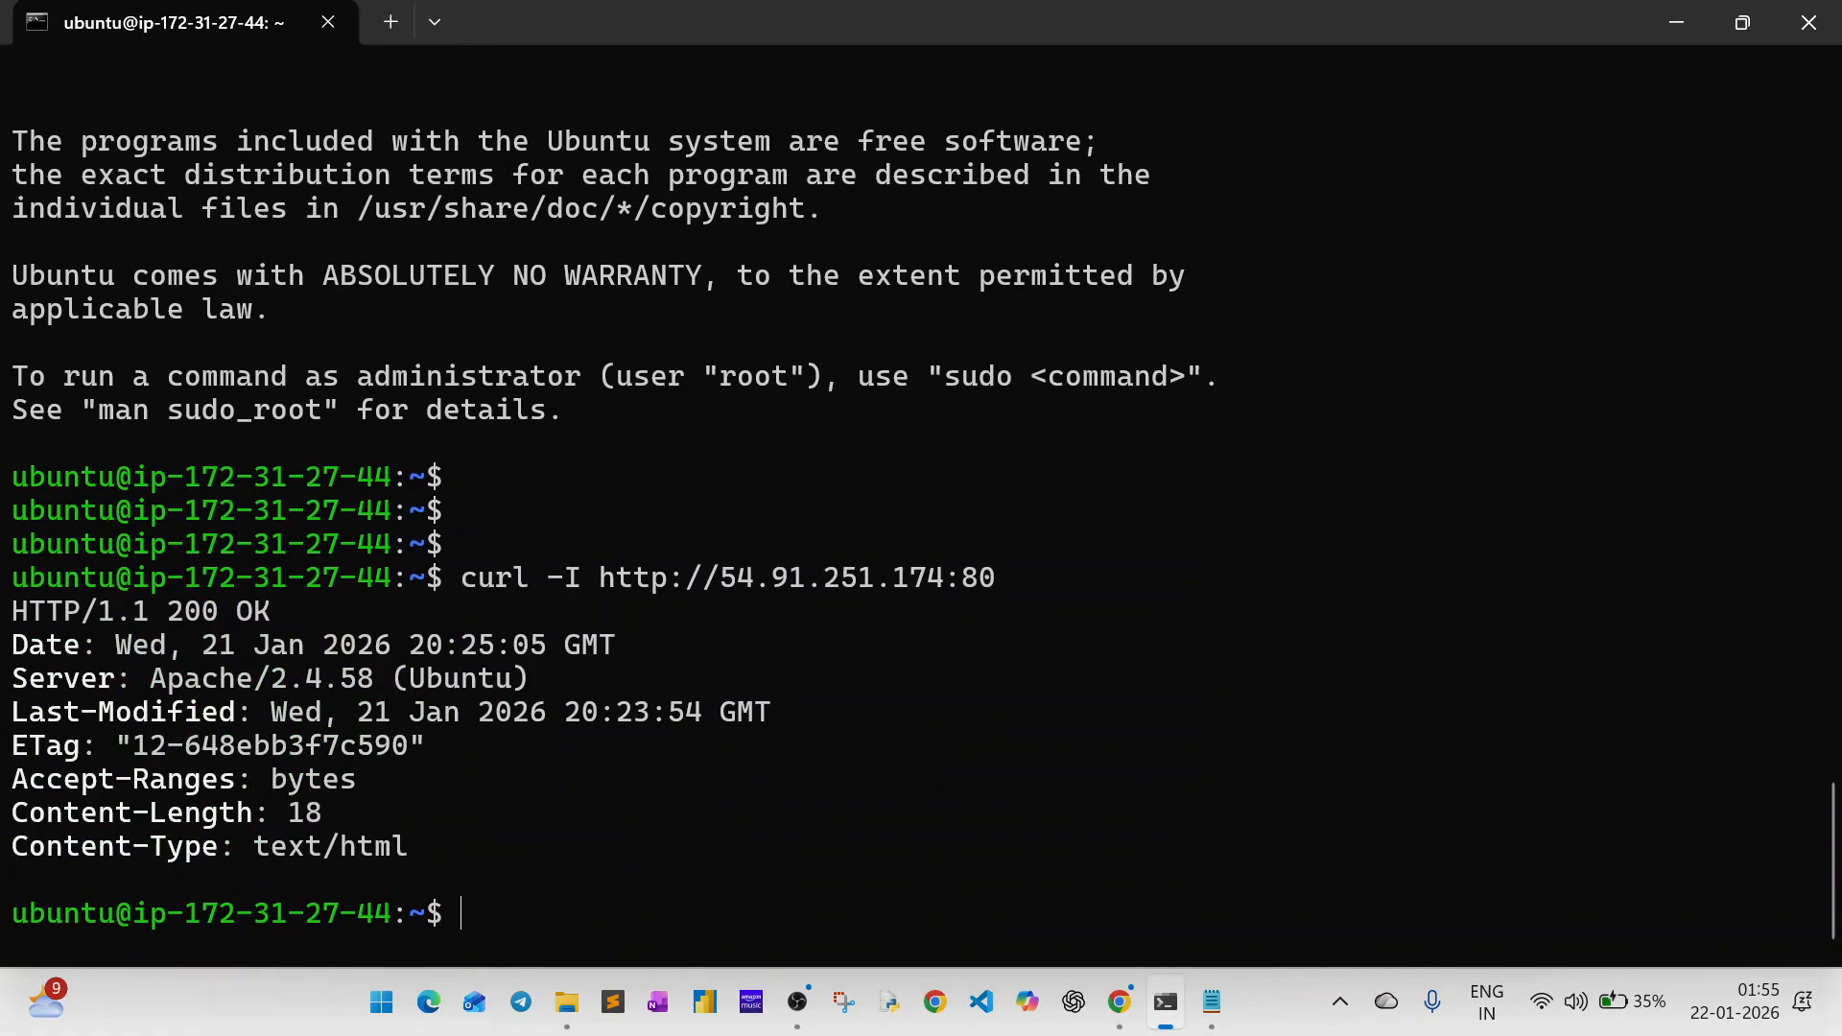
key(Return)
key(Return)
key(Up)
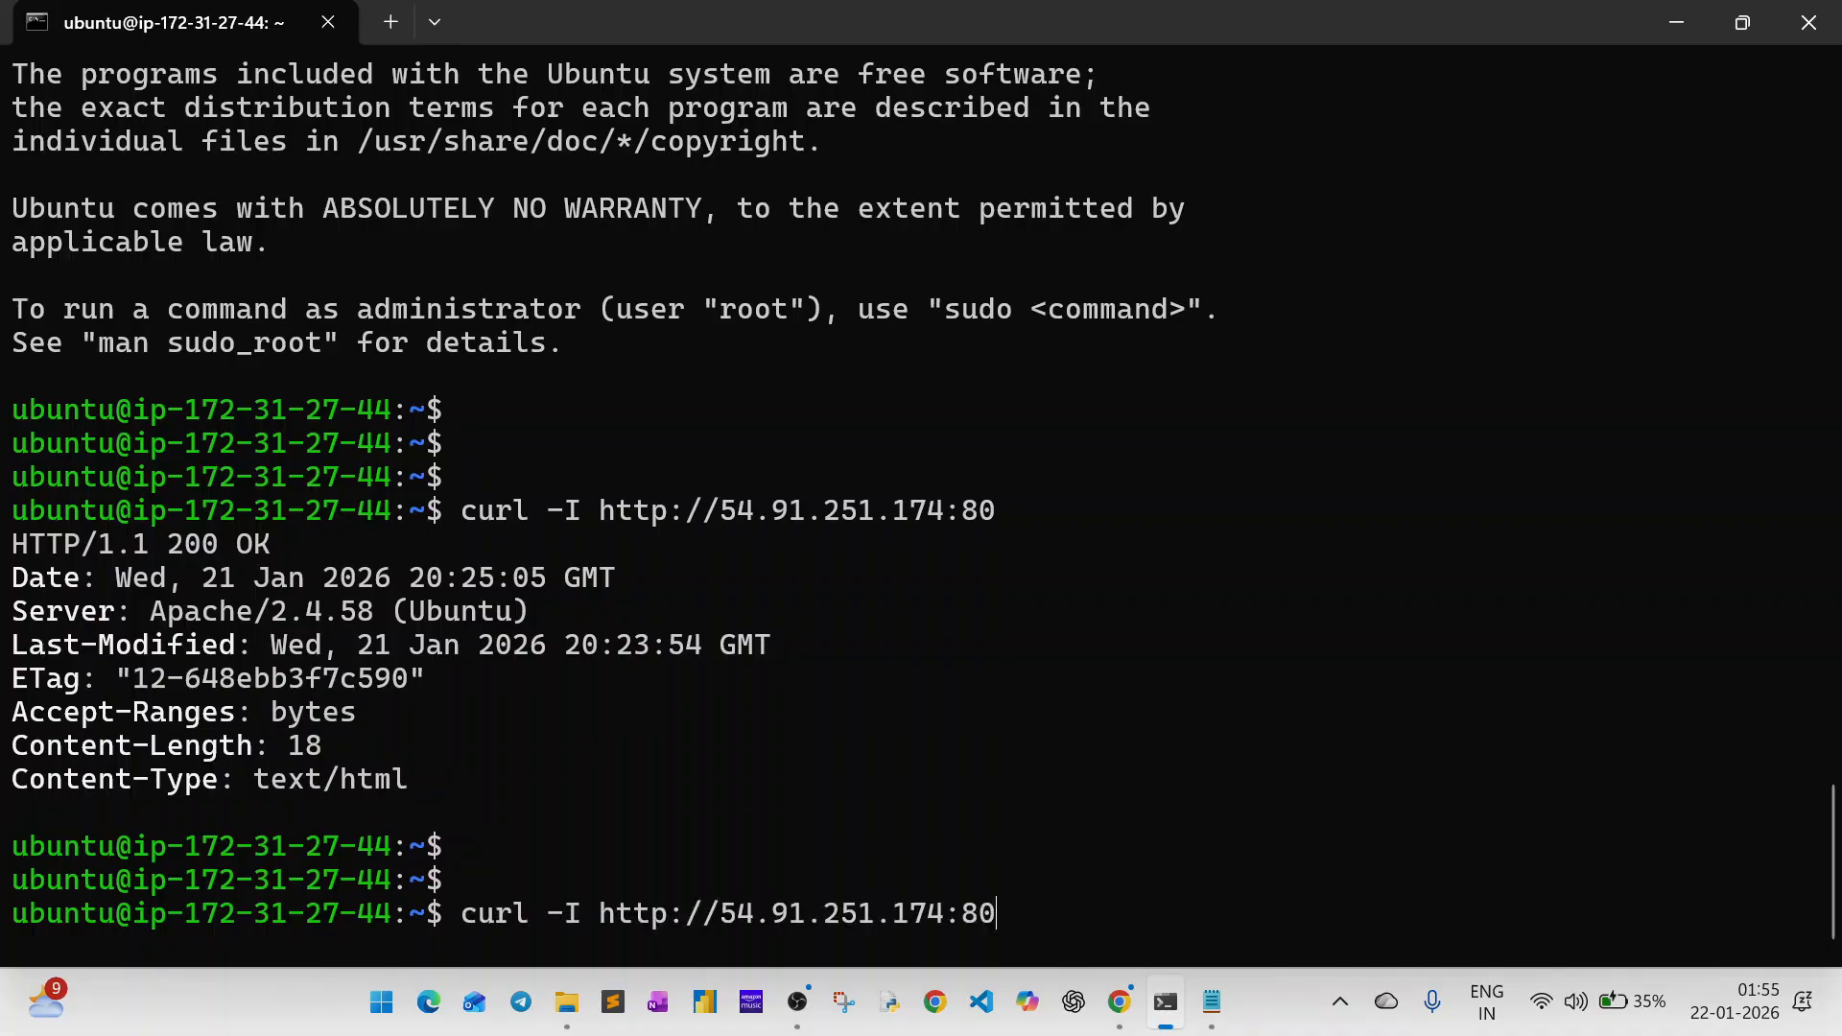
key(Left)
key(Left)
key(Left)
key(Left)
key(Left)
key(Left)
key(Left)
key(Left)
key(Left)
key(Left)
key(Left)
key(Left)
key(Left)
key(Left)
key(Left)
key(Left)
key(Left)
key(Left)
key(Left)
key(Left)
key(Left)
key(Left)
key(BackSpace)
key(BackSpace)
key(BackSpace)
key(BackSpace)
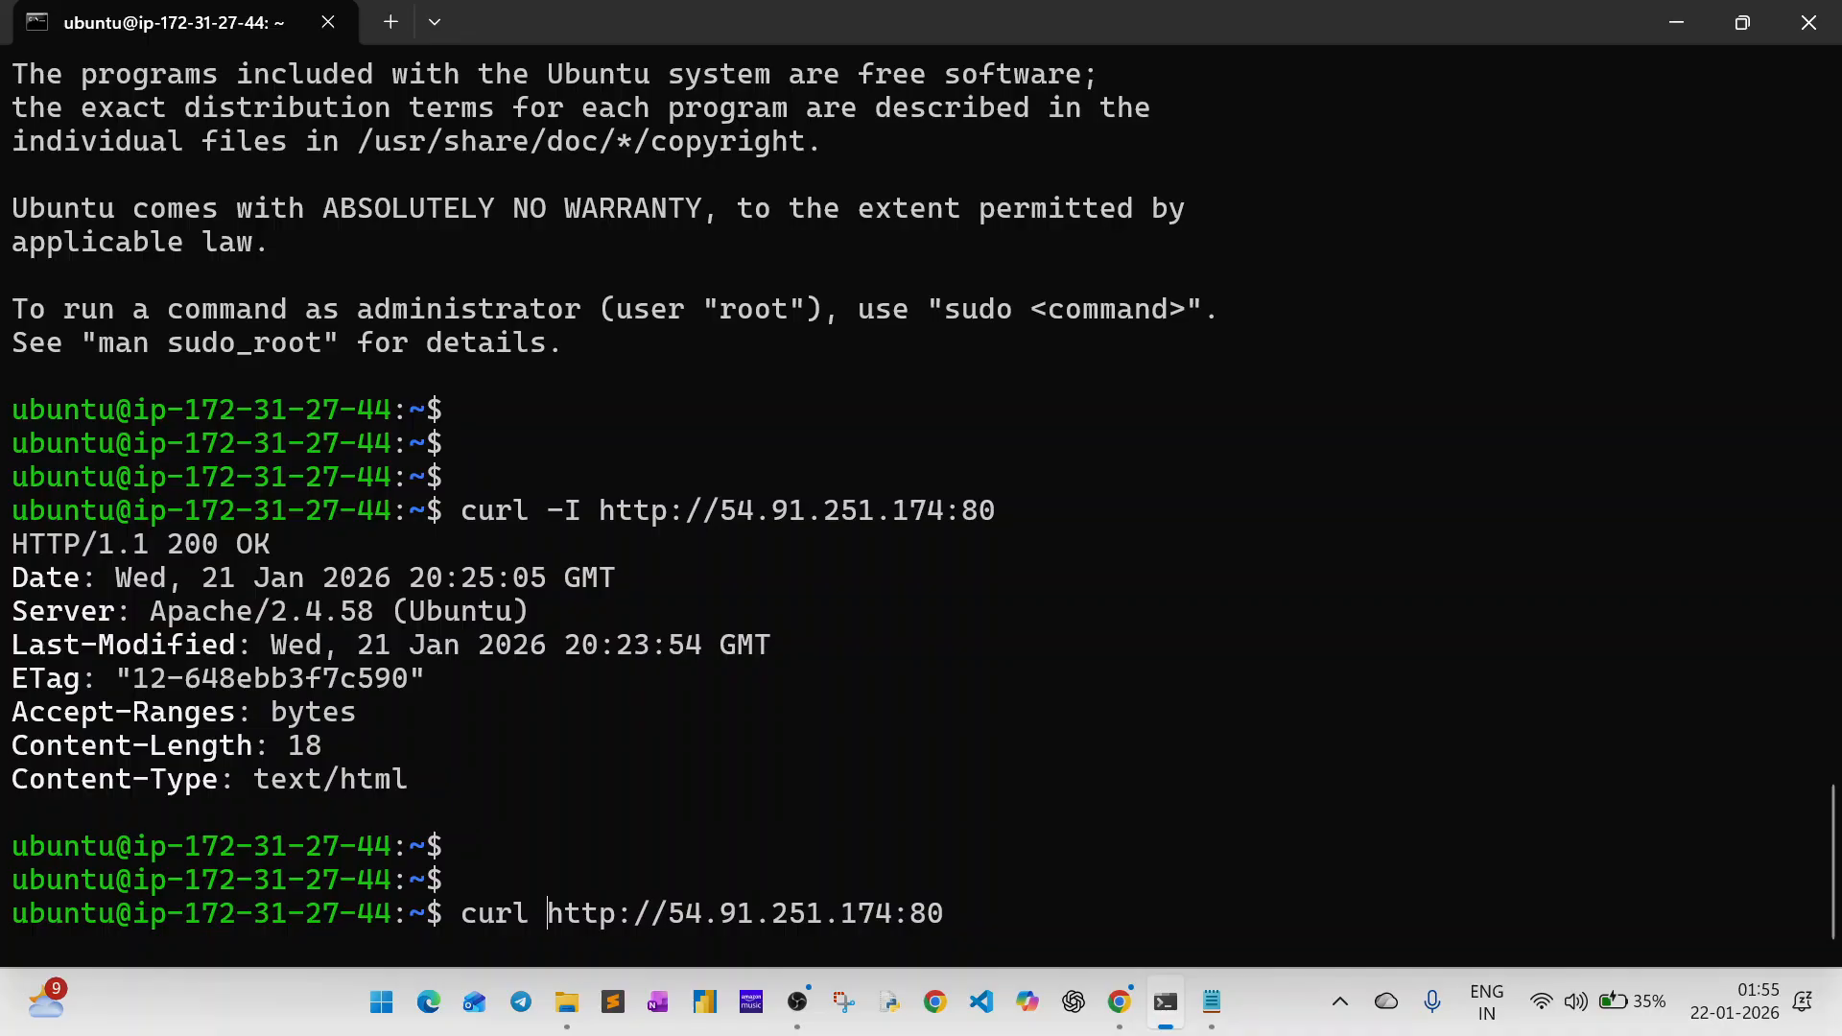
key(alt+Tab)
key(alt+Tab)
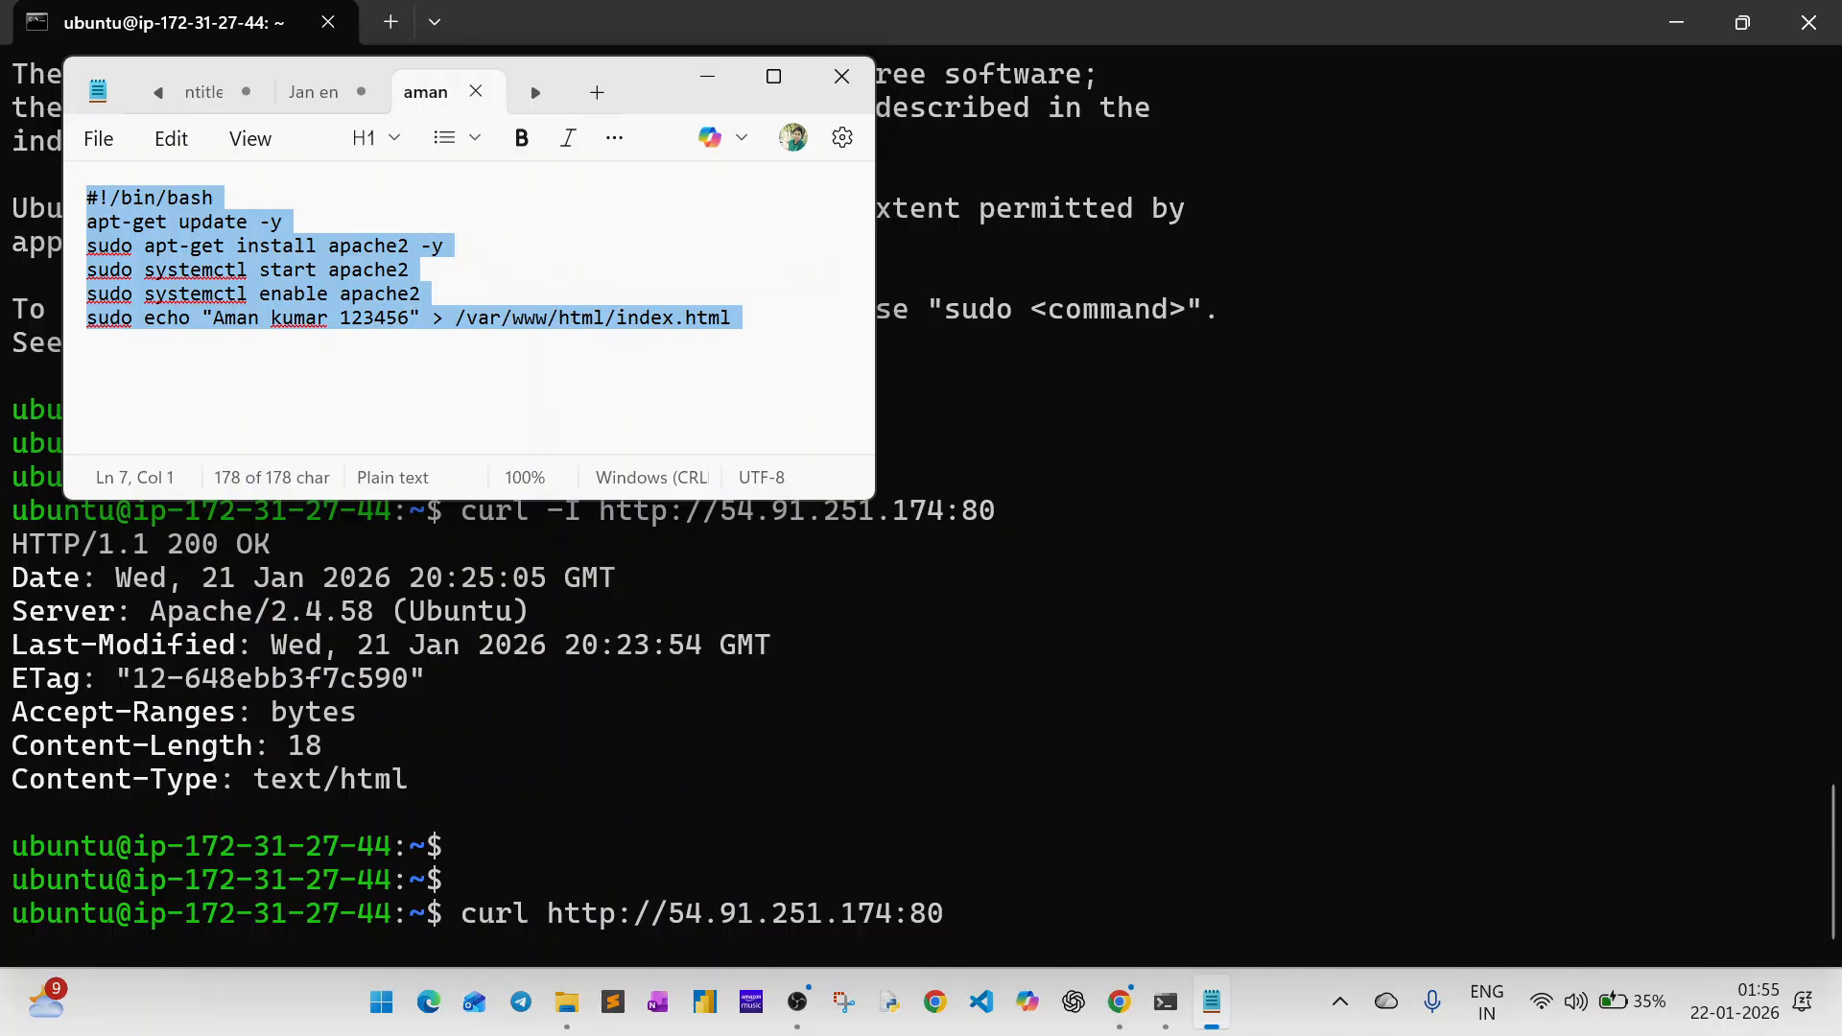
key(alt+Tab)
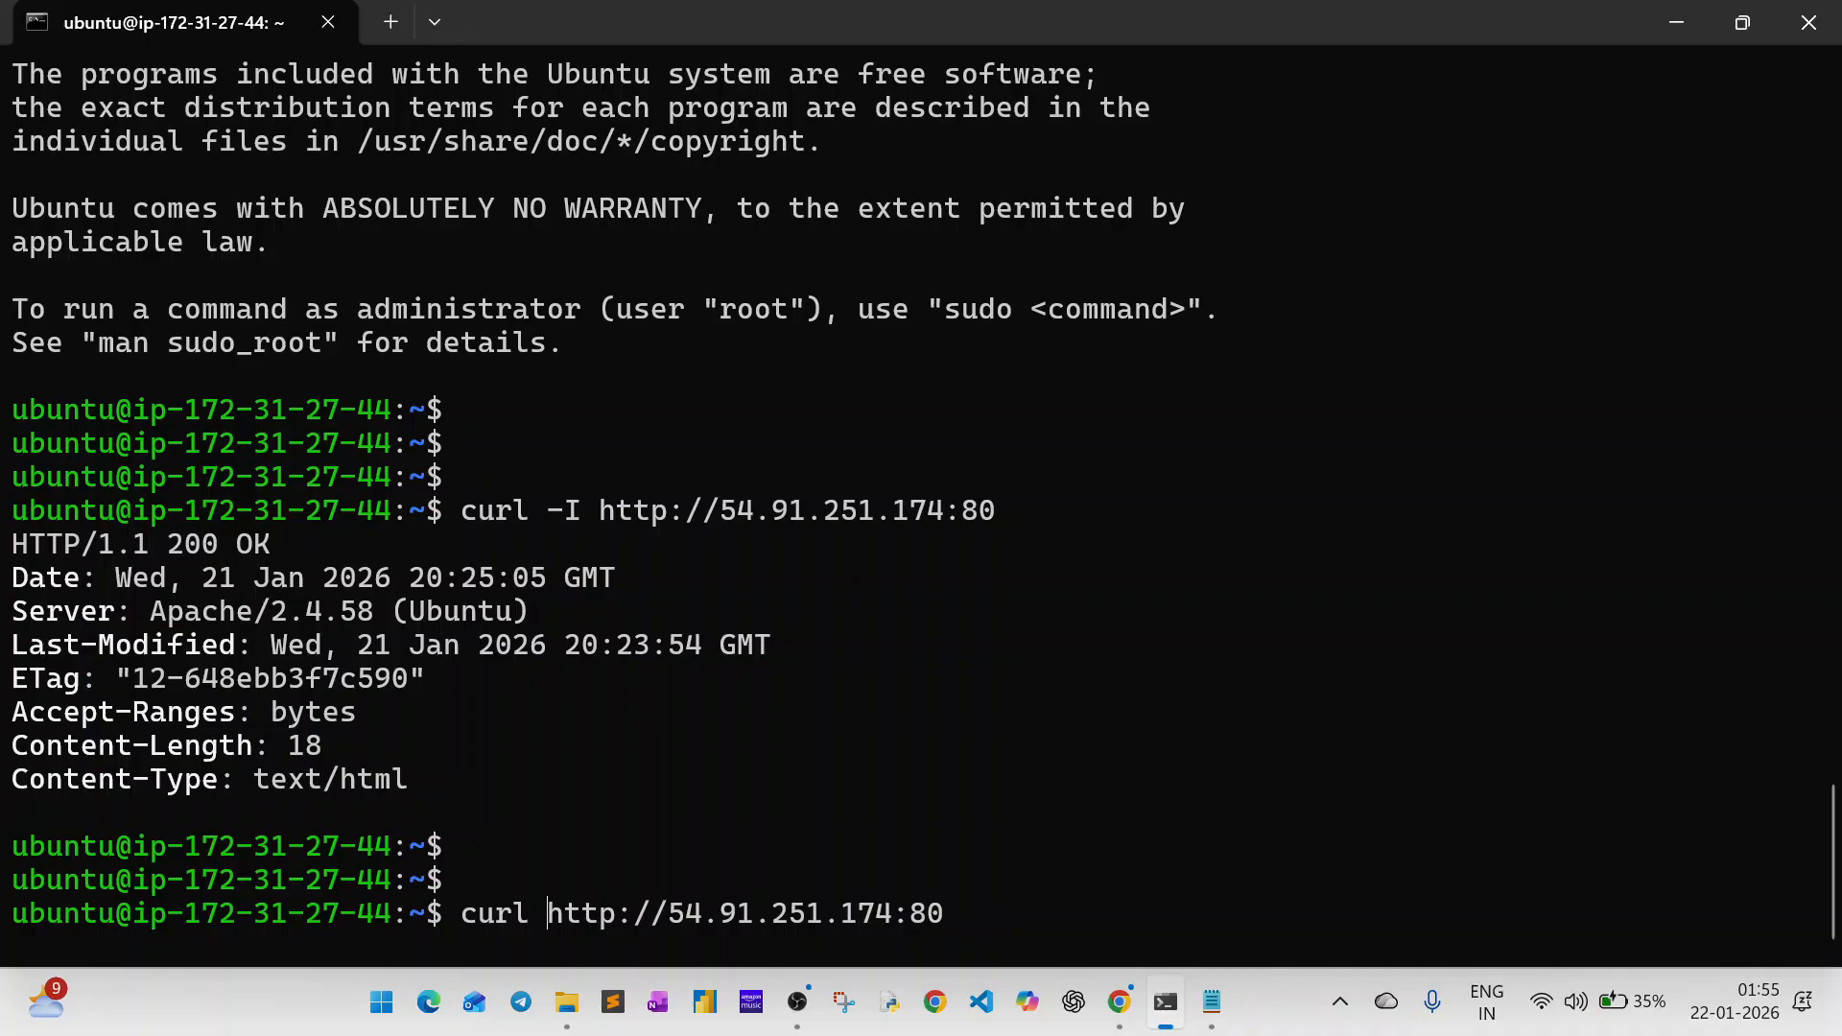
key(Return)
key(Return)
key(Return)
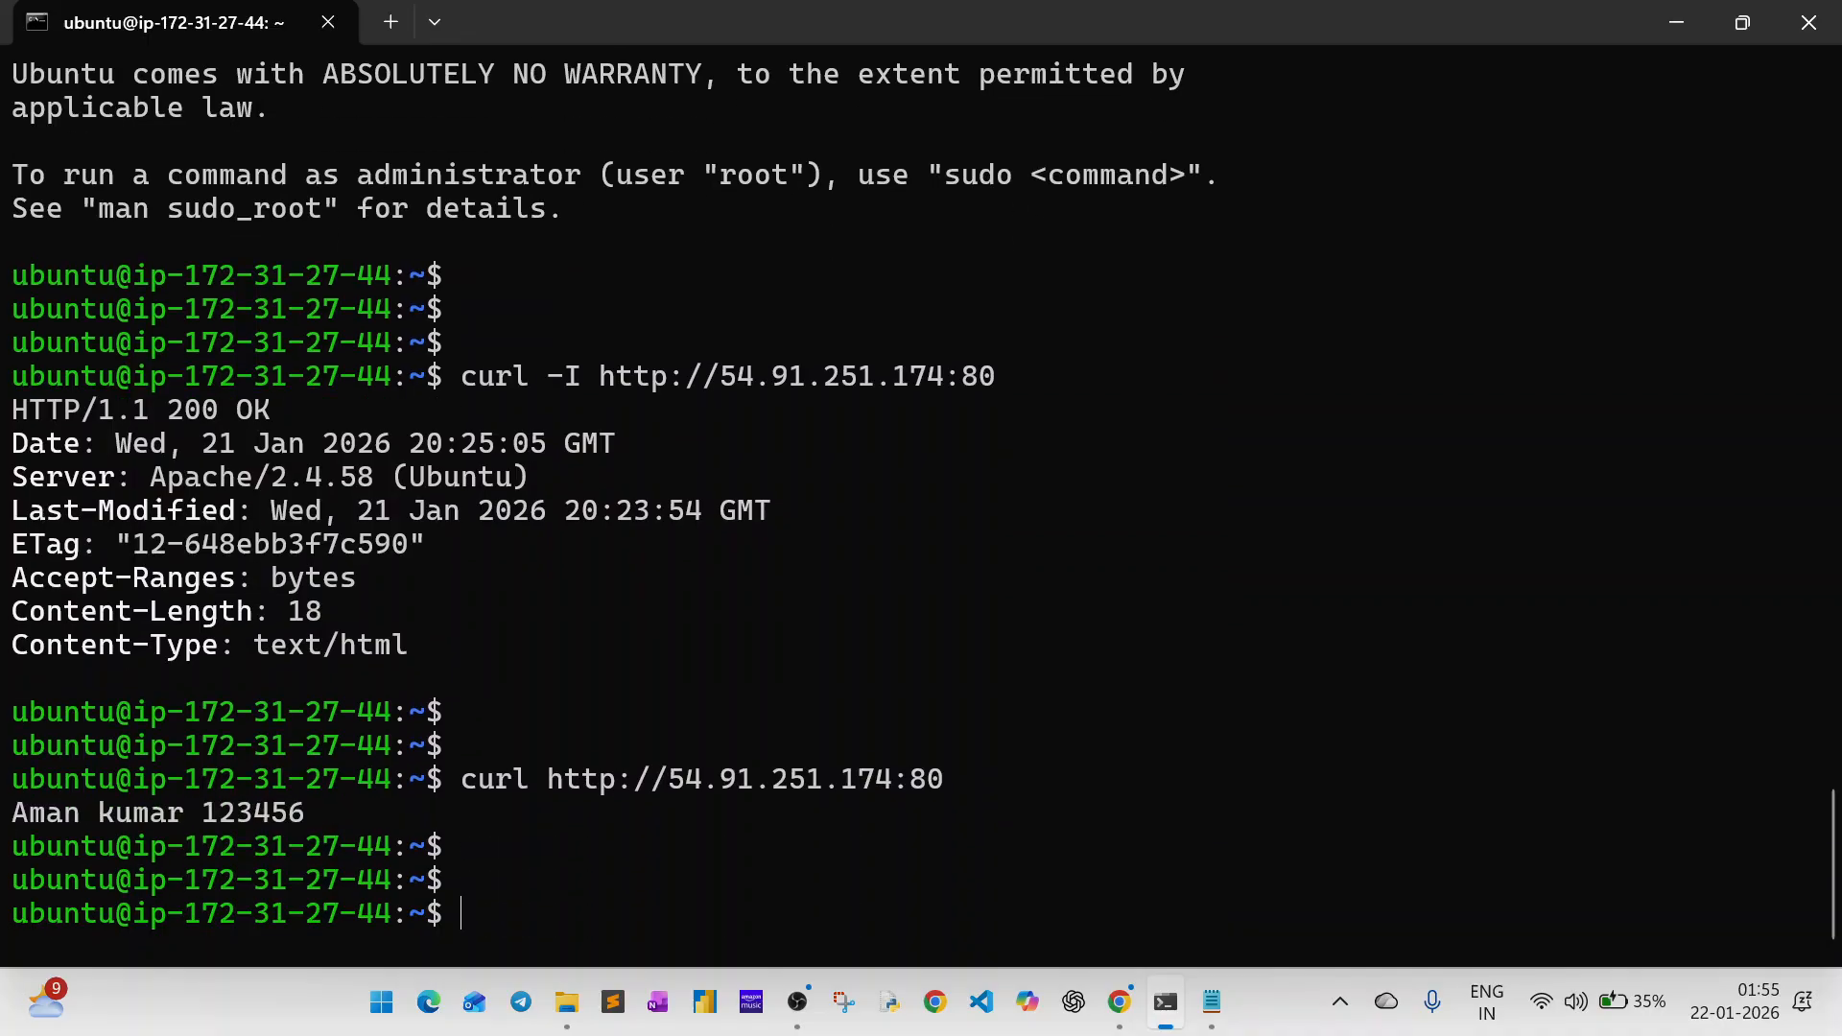
drag(969, 786, 549, 781)
key(ctrl+c)
key(alt+Tab)
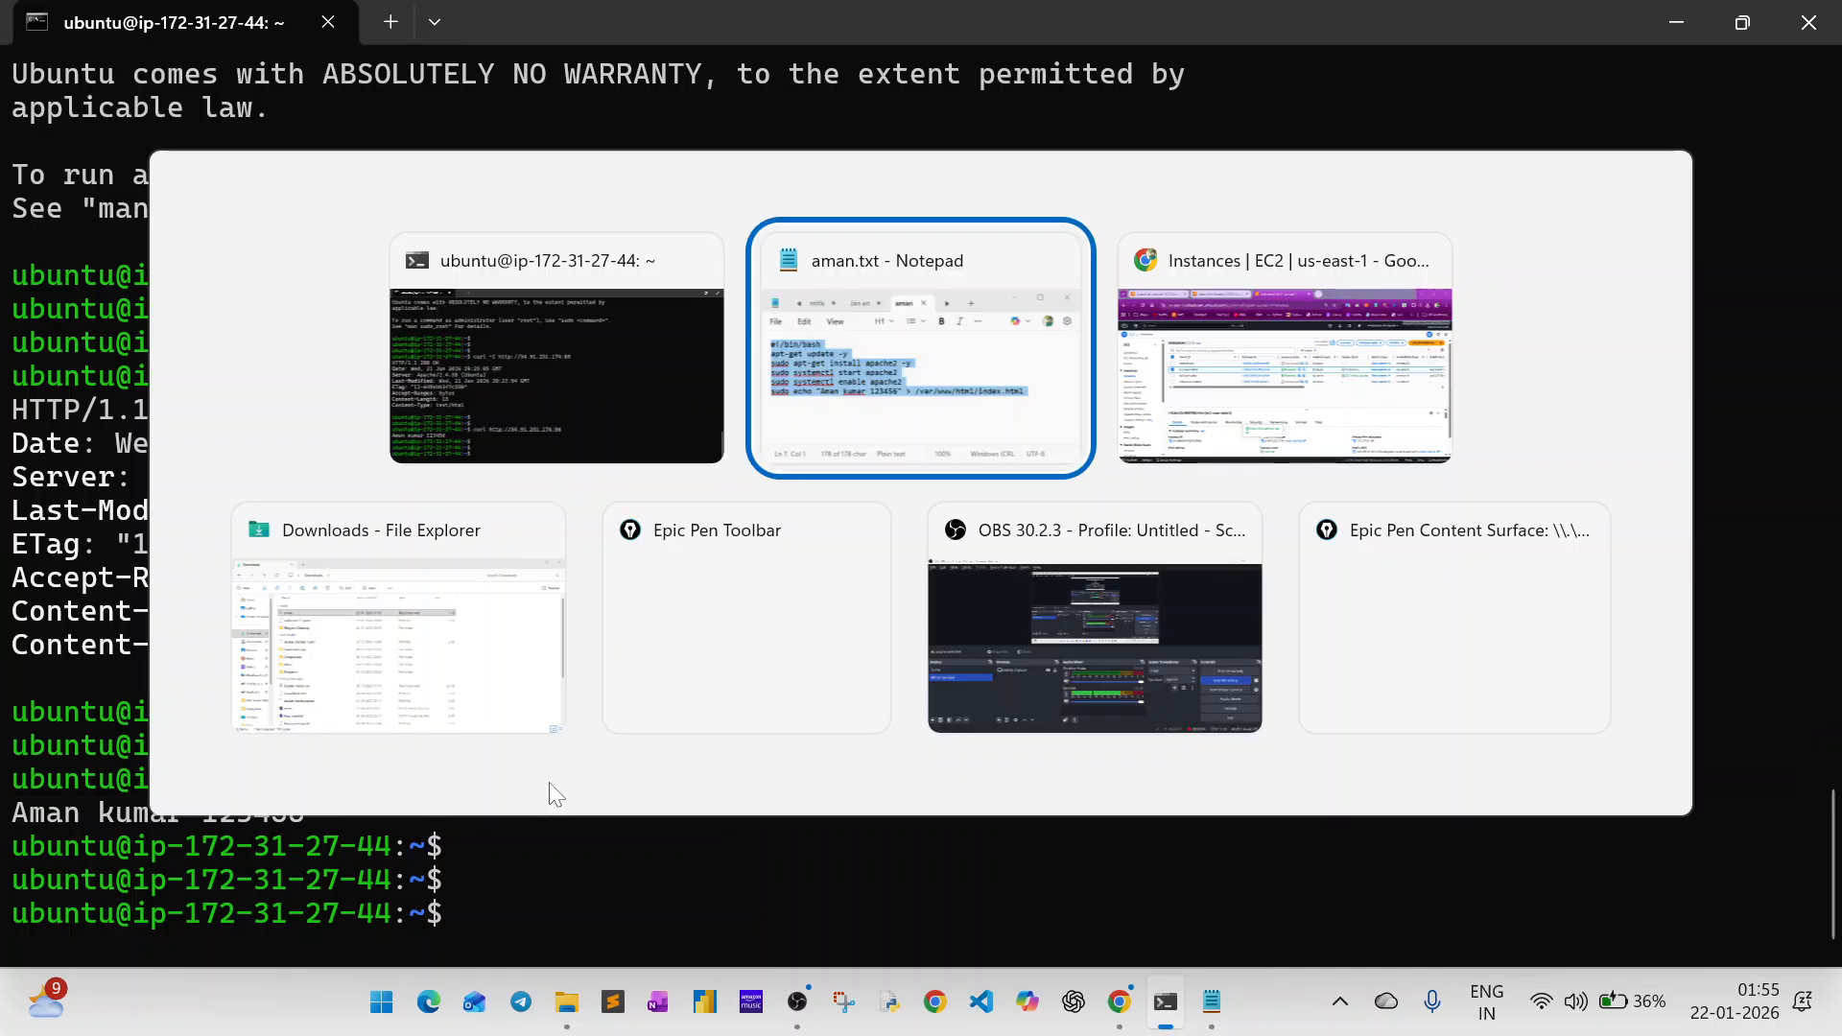
key(alt+Tab)
key(alt+Tab)
key(Tab)
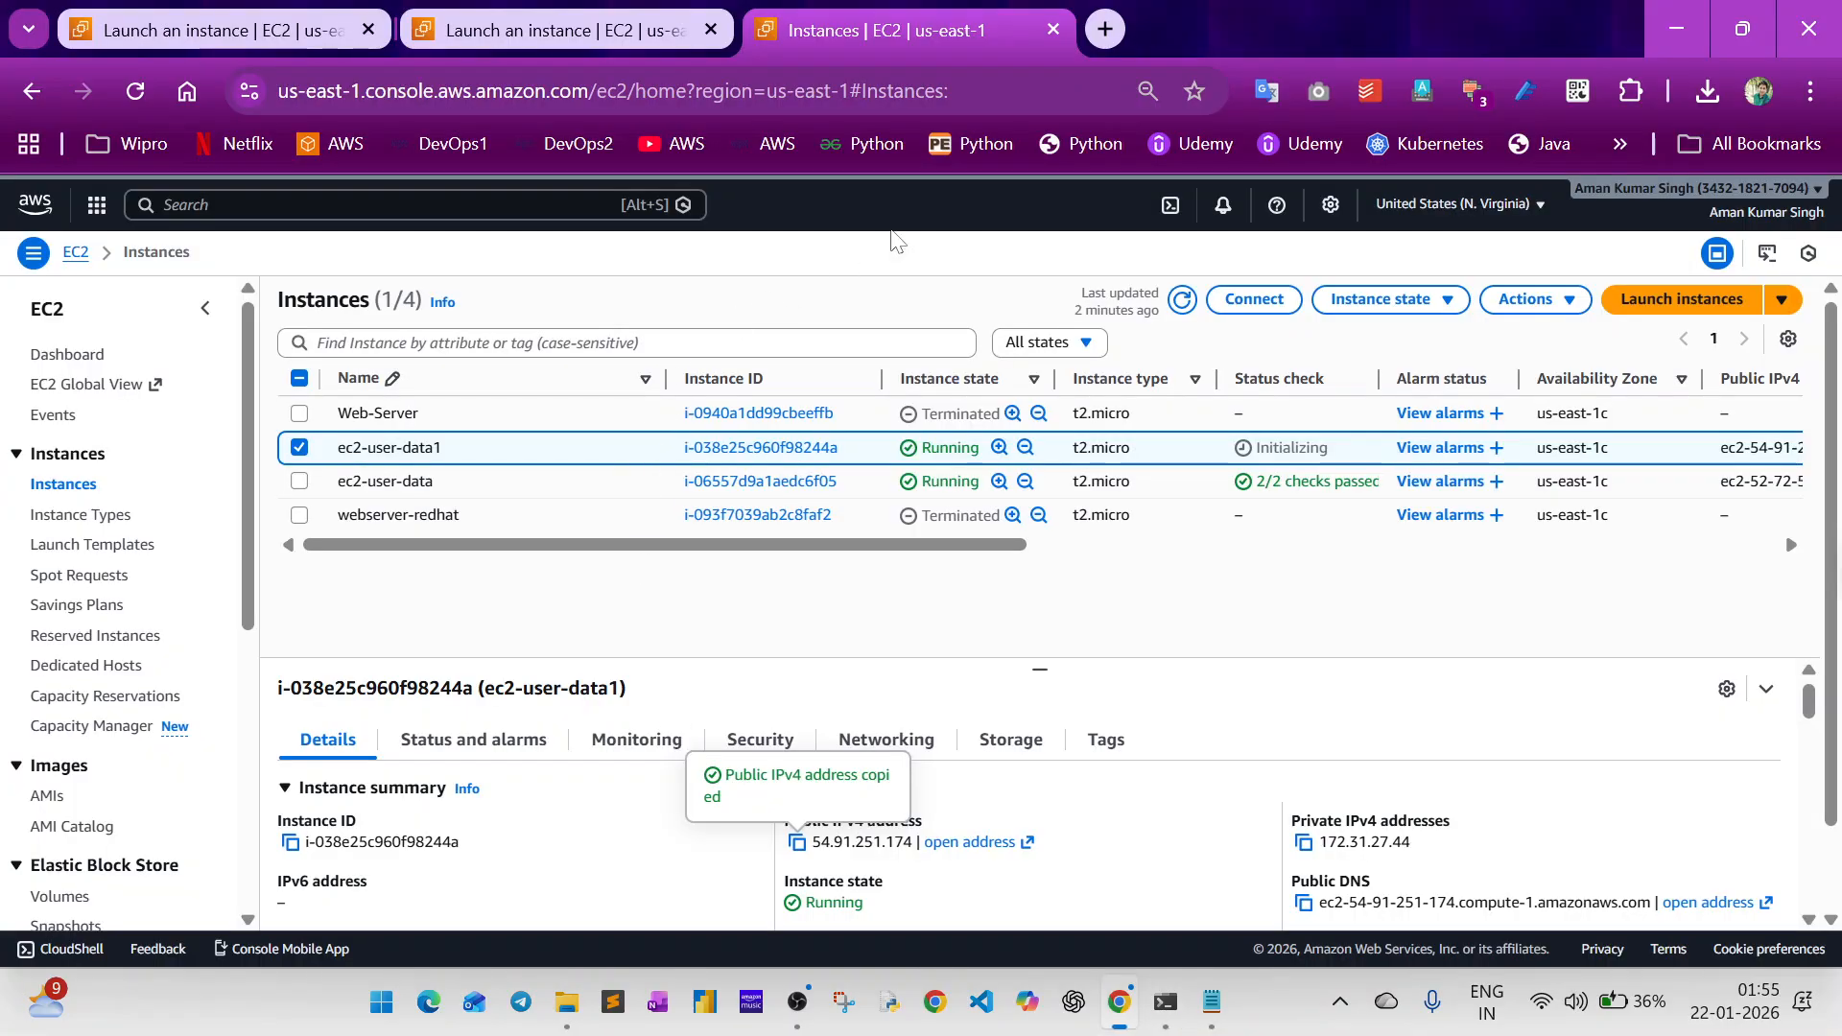
click(1103, 28)
key(ctrl+v)
key(Return)
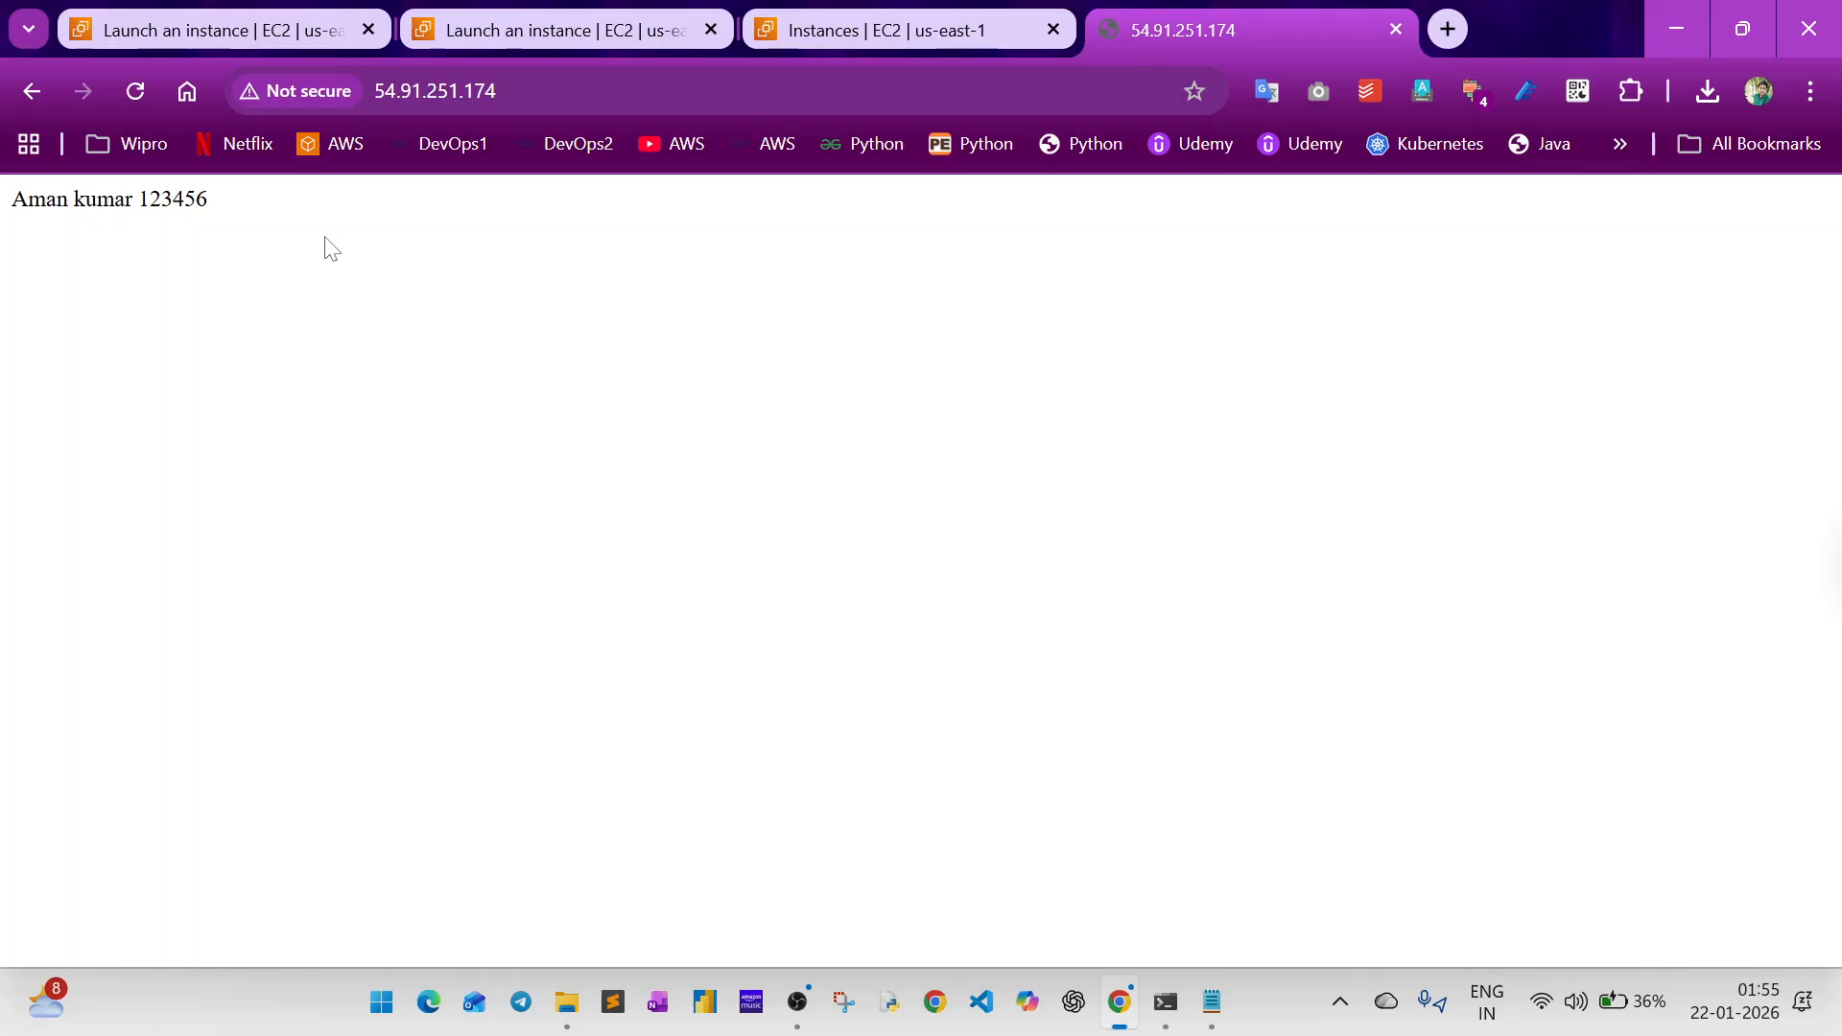
key(alt+Tab)
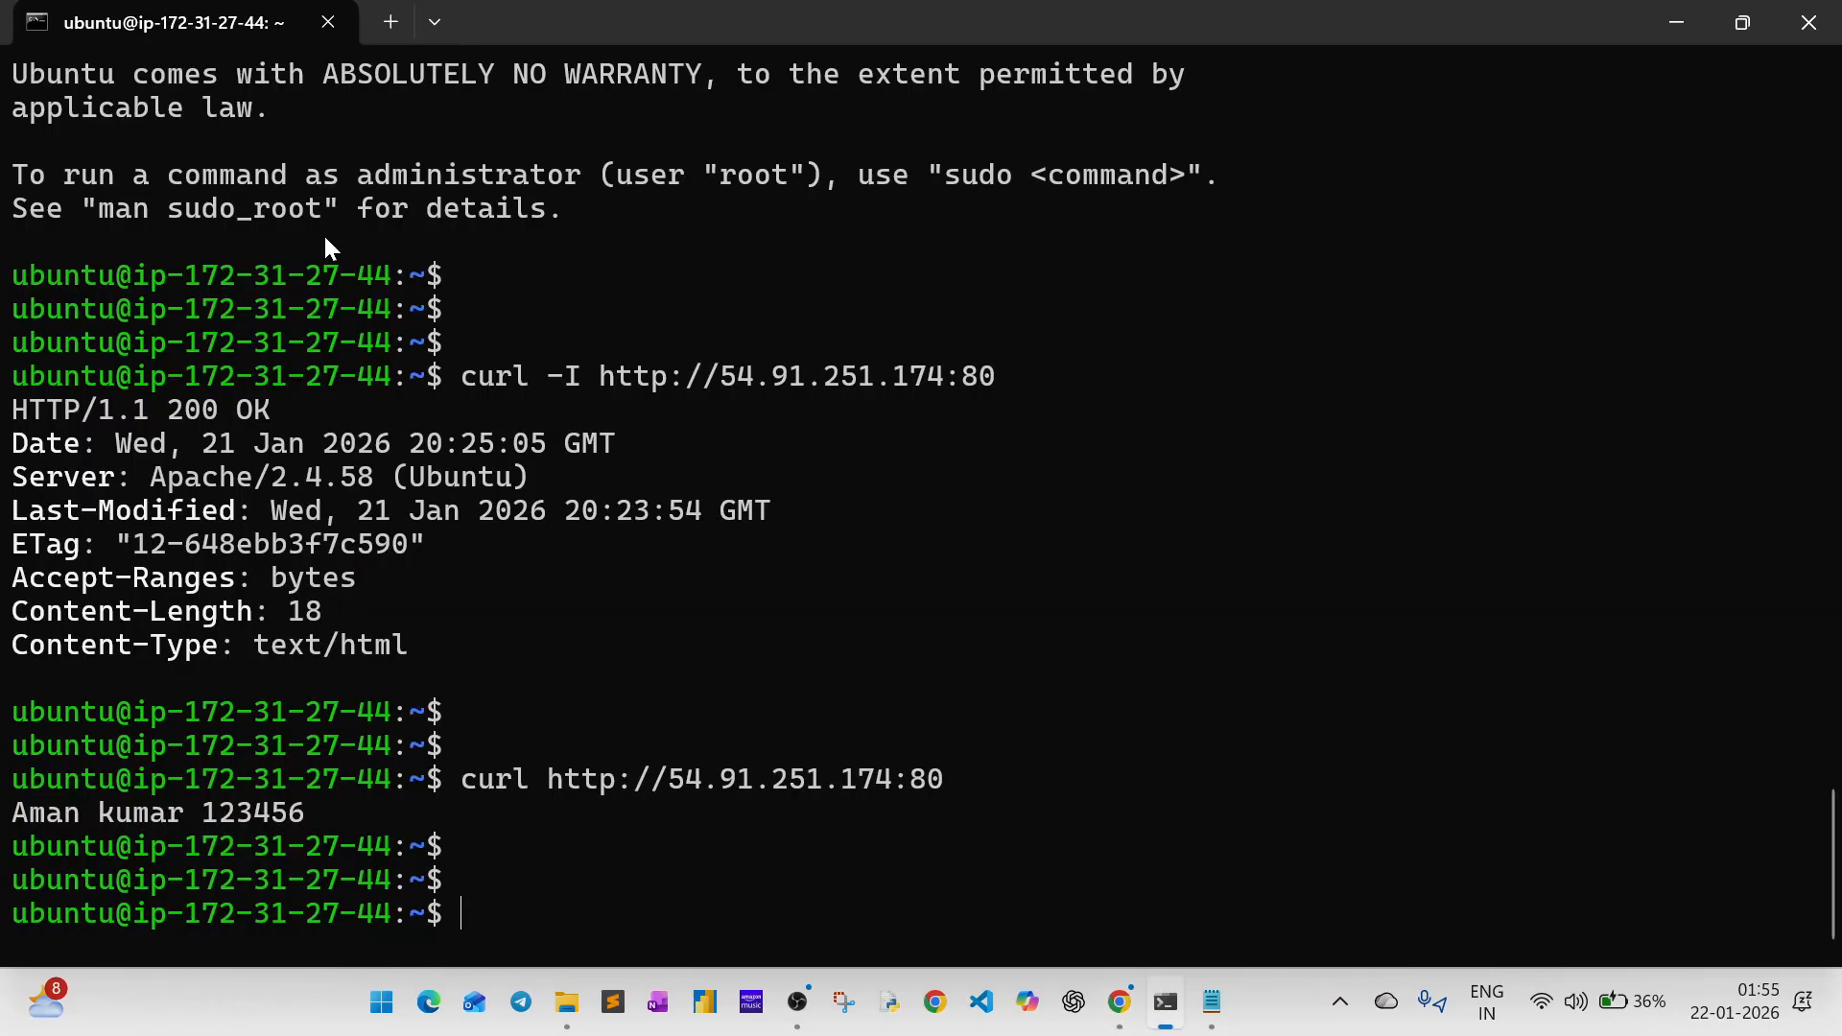
key(alt+Tab)
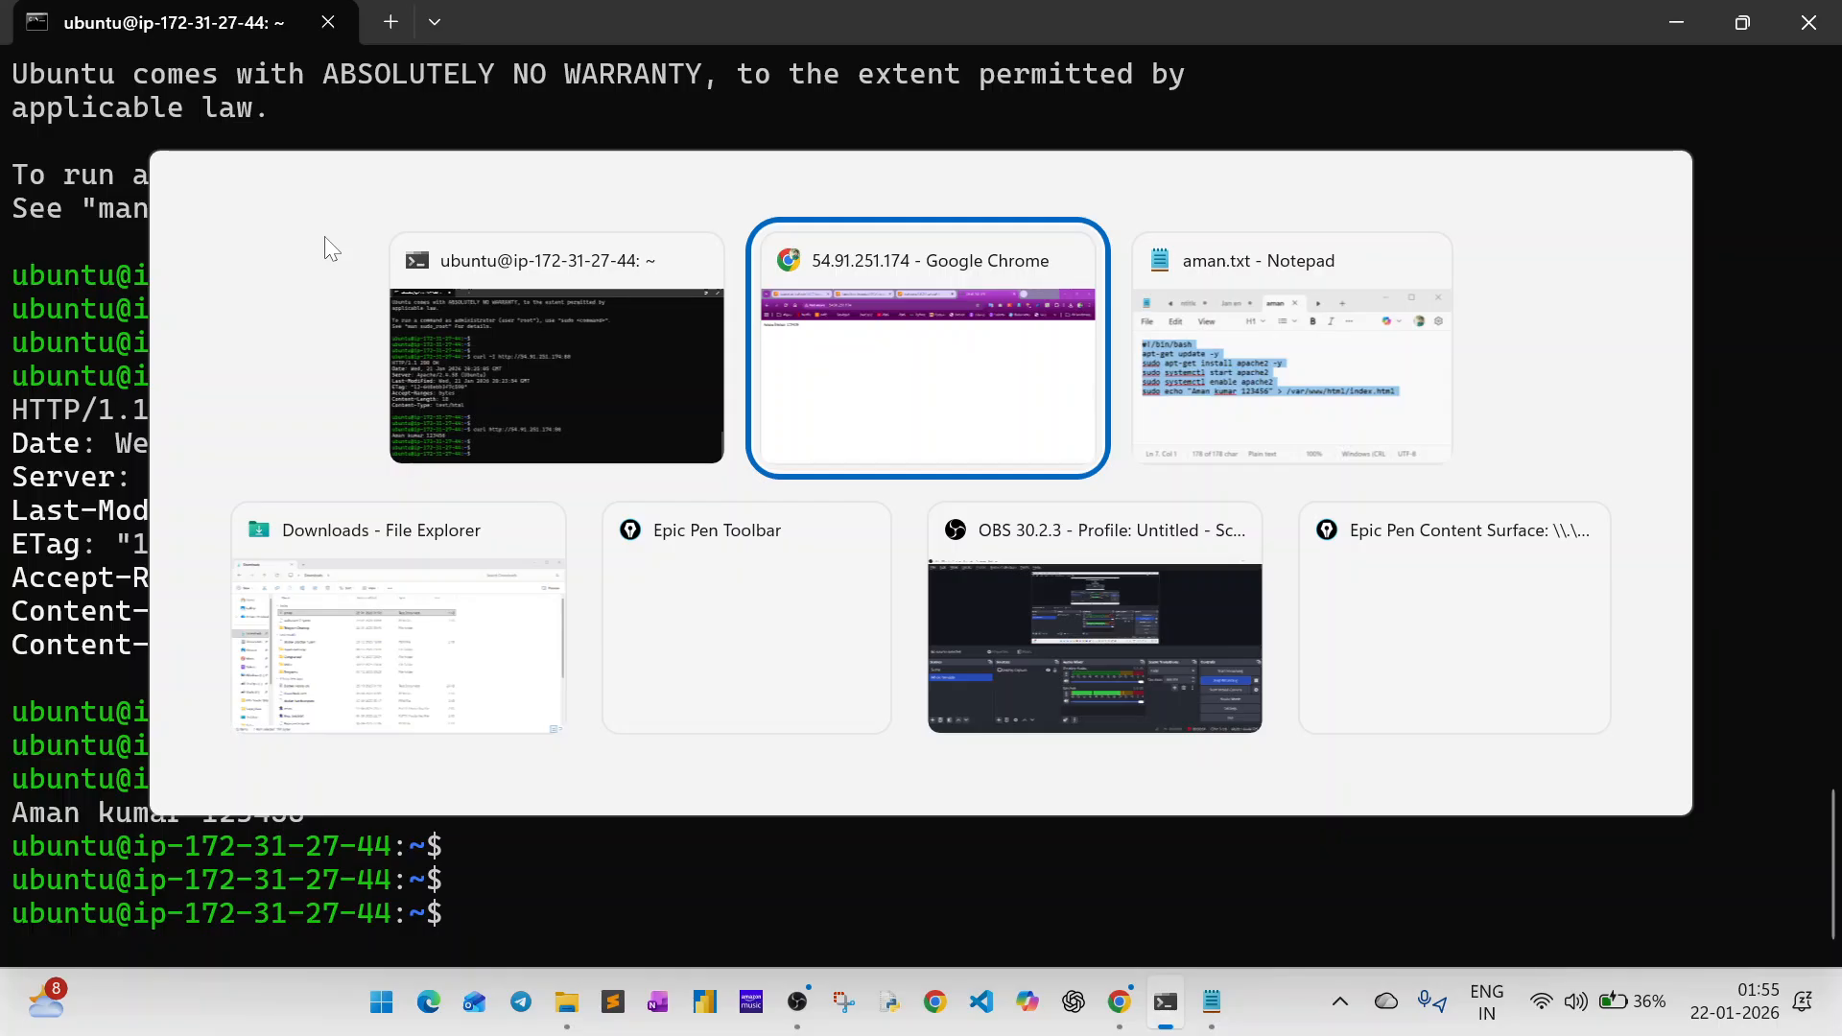
key(alt+Tab)
key(alt+Tab)
key(alt+Tab)
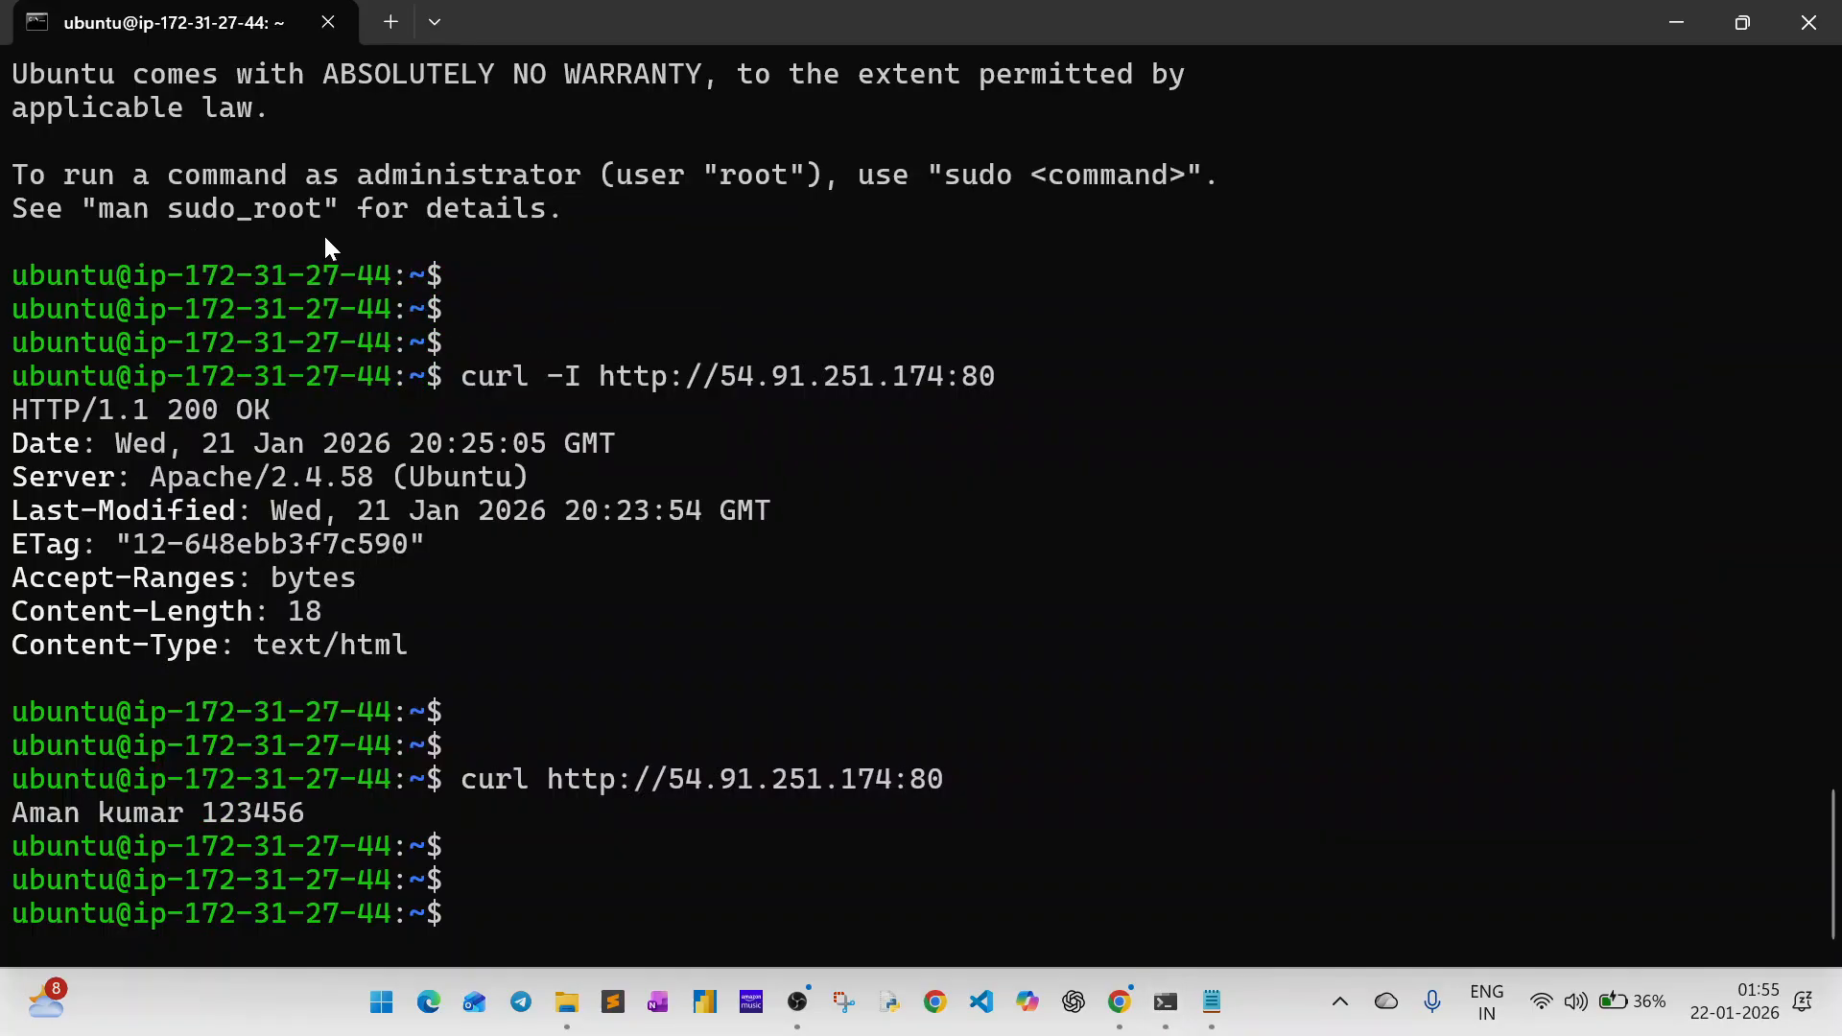